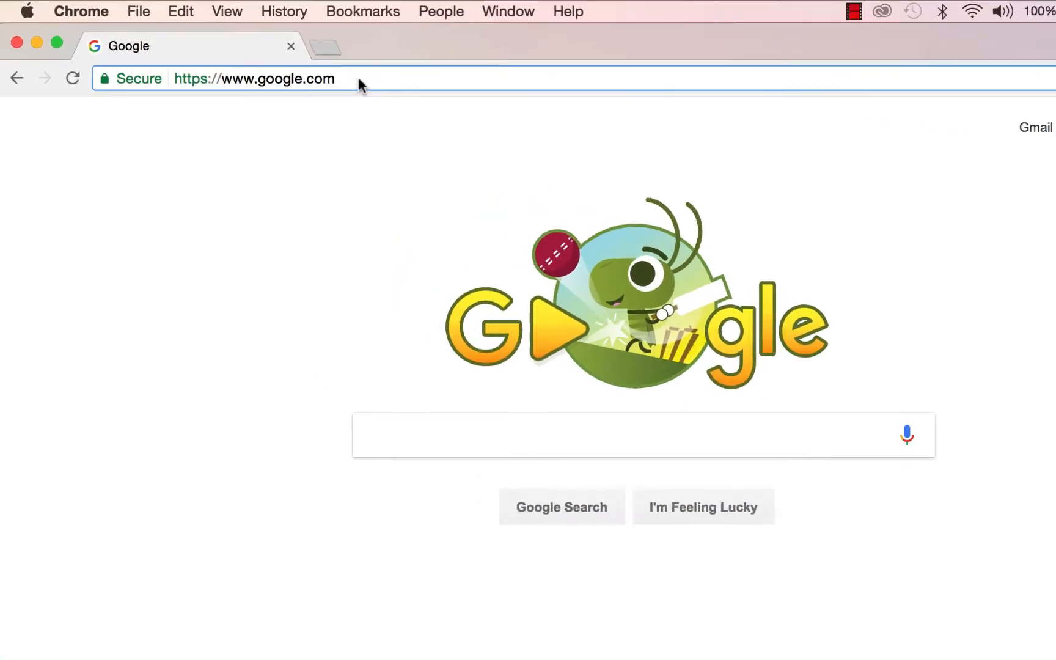
# - Replace the Chrome address with drive.google.com and load it
pyautogui.moveTo(296, 72); pyautogui.dragTo(184, 67)
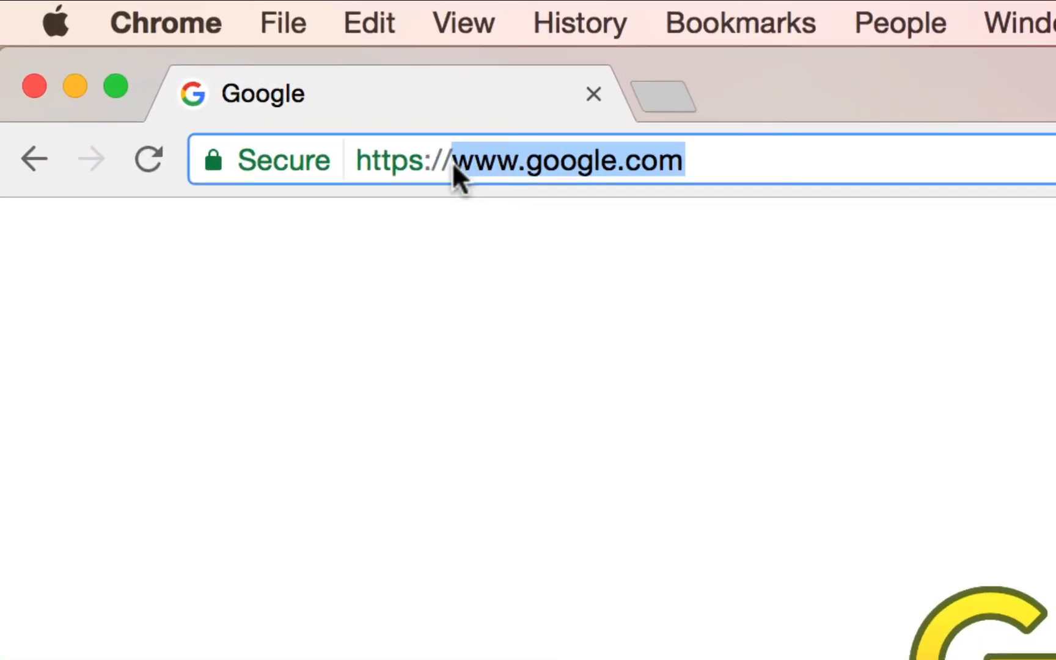
pyautogui.write('drive.')
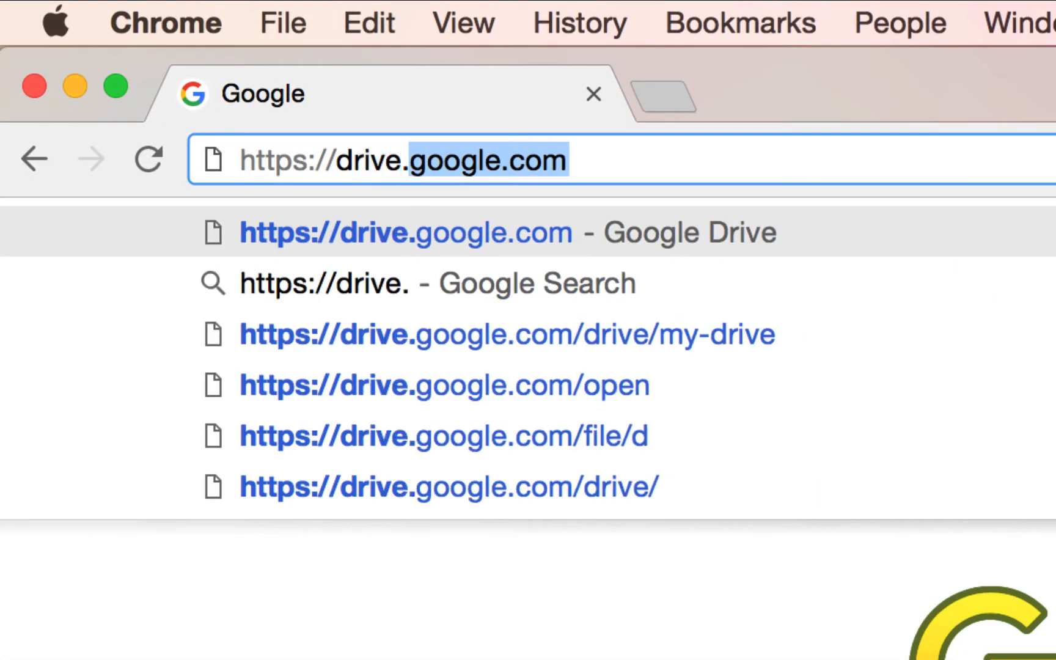
pyautogui.write('google.')
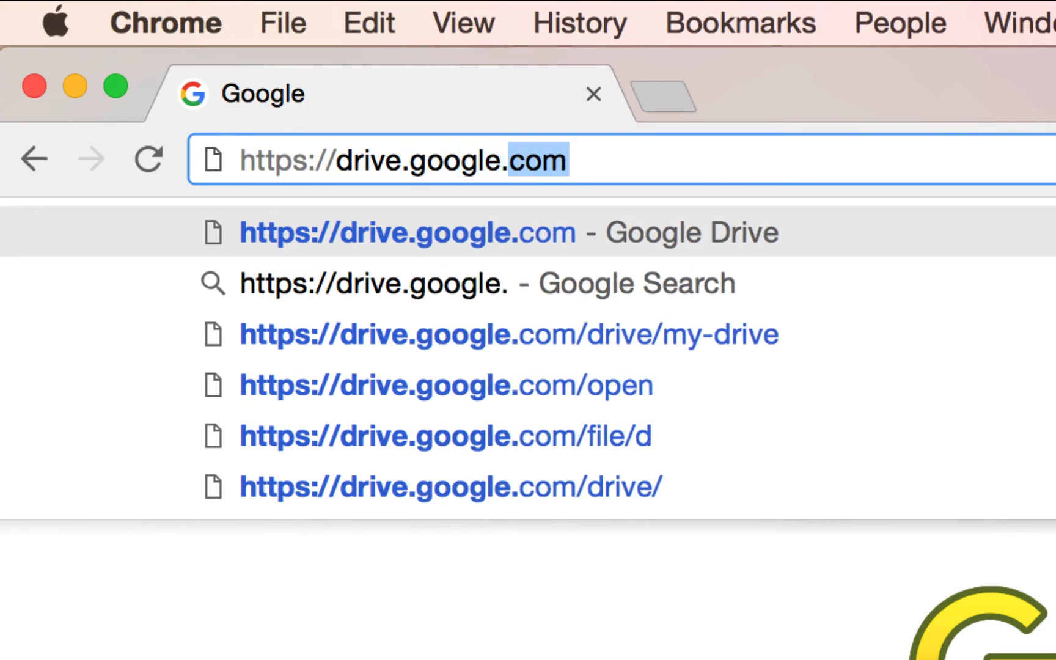
pyautogui.write('com')
pyautogui.press('Return')
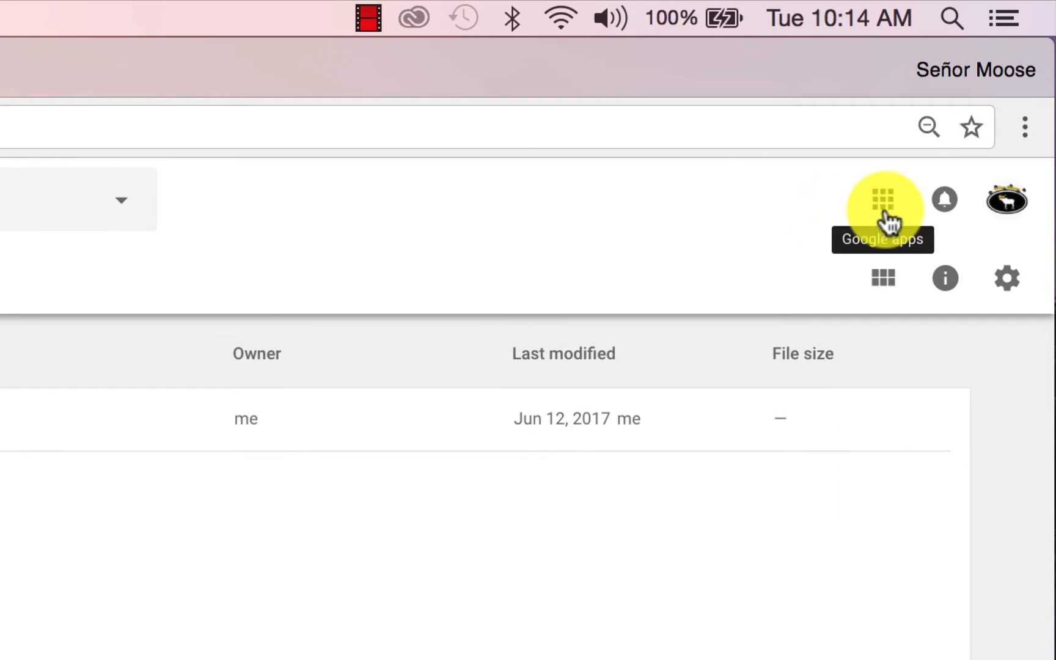
# - Open Drive from the Google apps list and create a new blank Google Form
pyautogui.click(886, 211)
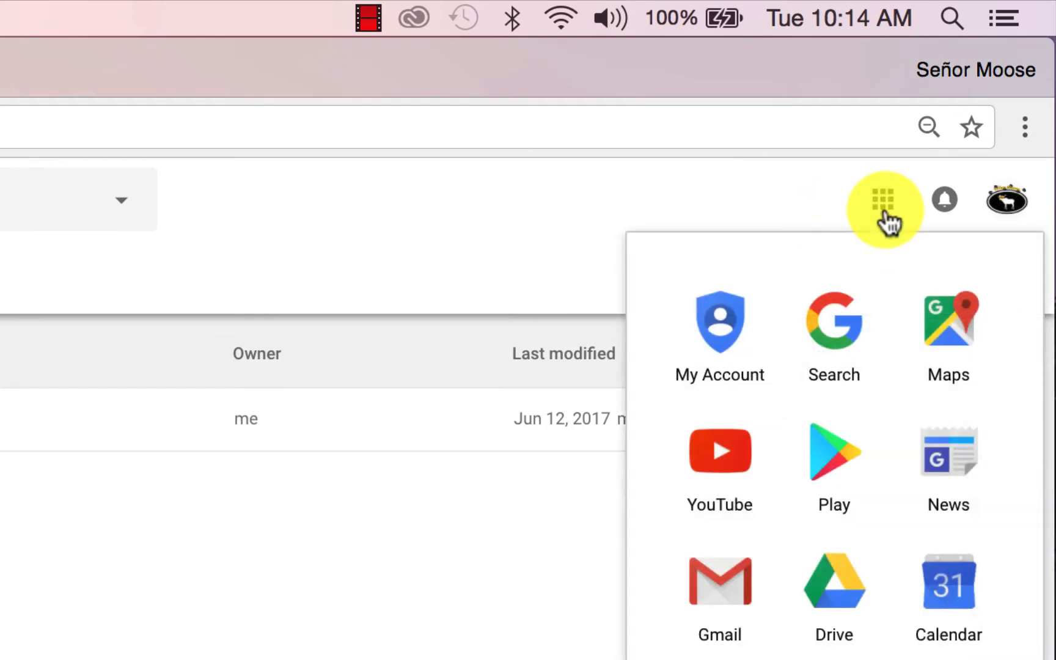
pyautogui.click(842, 576)
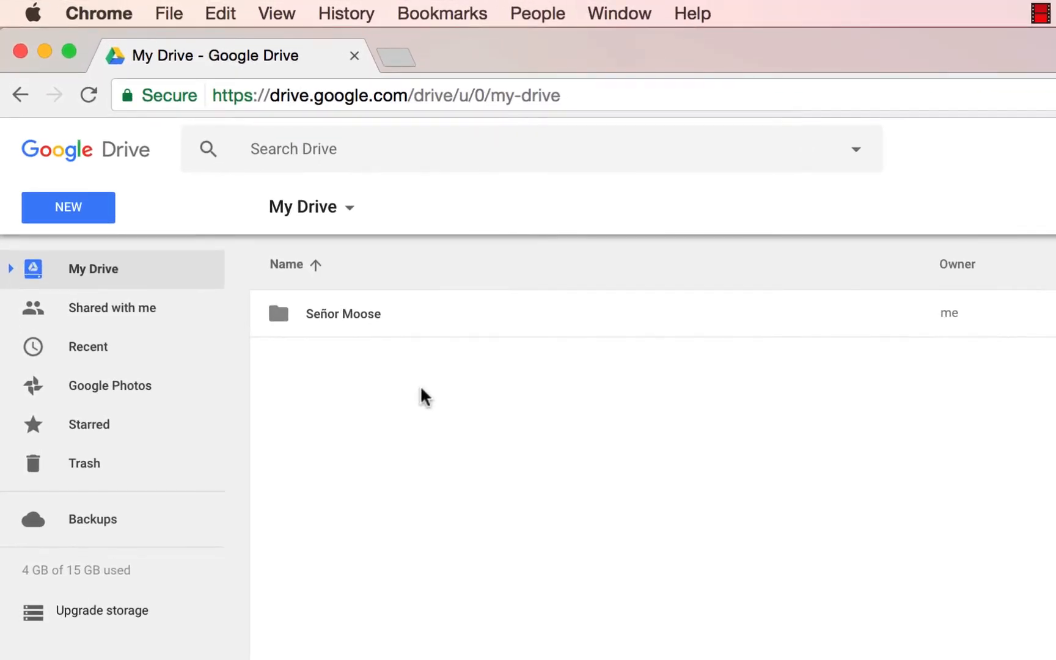
pyautogui.click(71, 210)
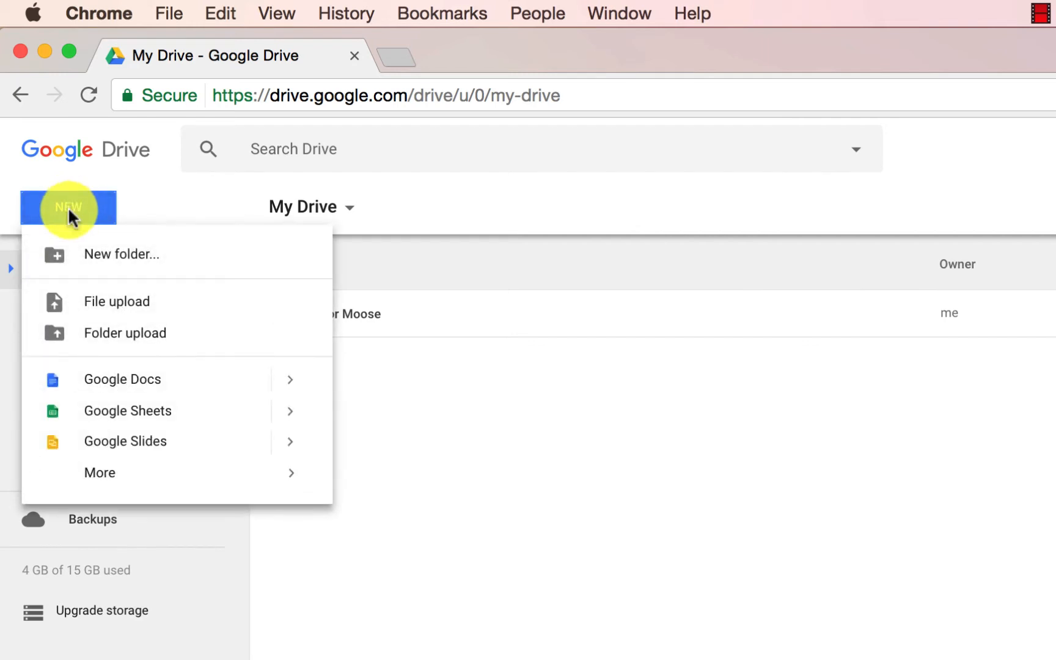
pyautogui.moveTo(110, 482)
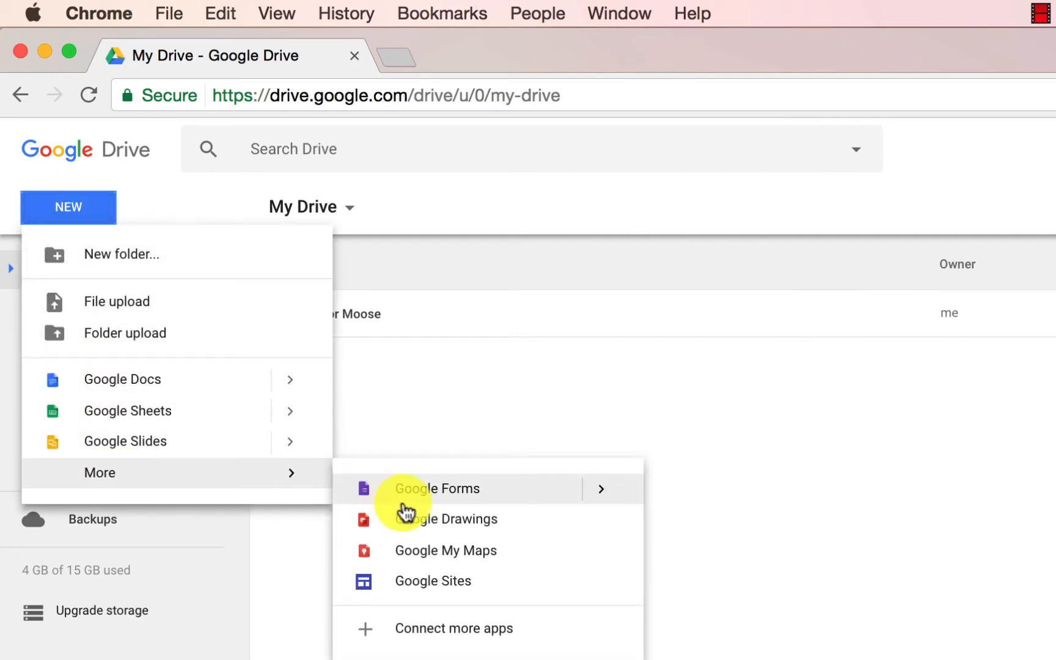
pyautogui.click(424, 496)
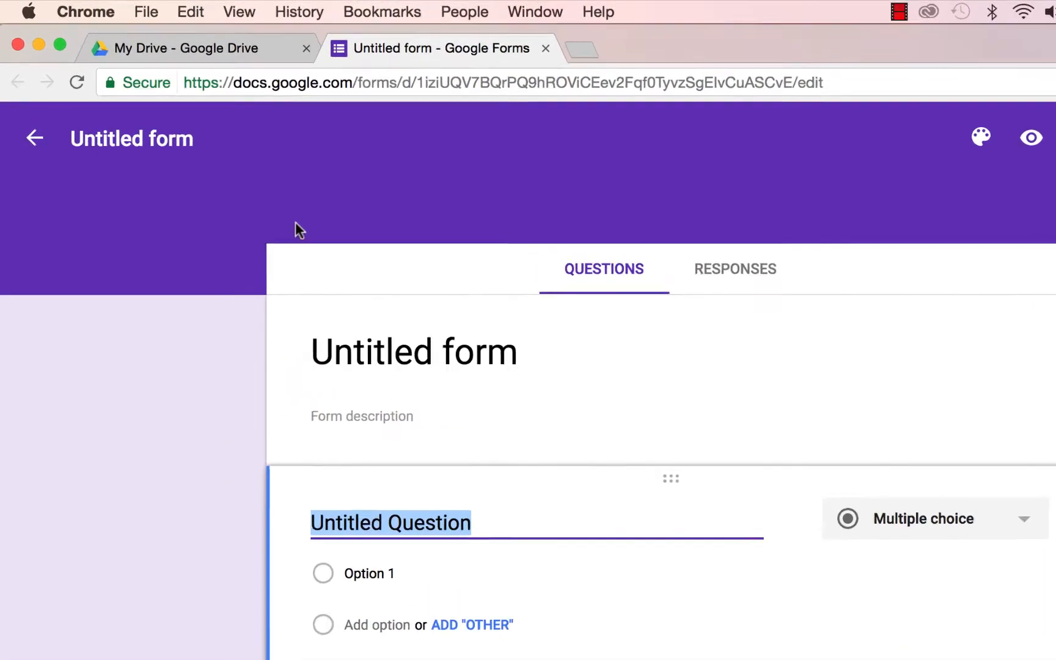
# - Rename the form file to '3.1 Vocabulary Formative Assessment'
pyautogui.click(204, 161)
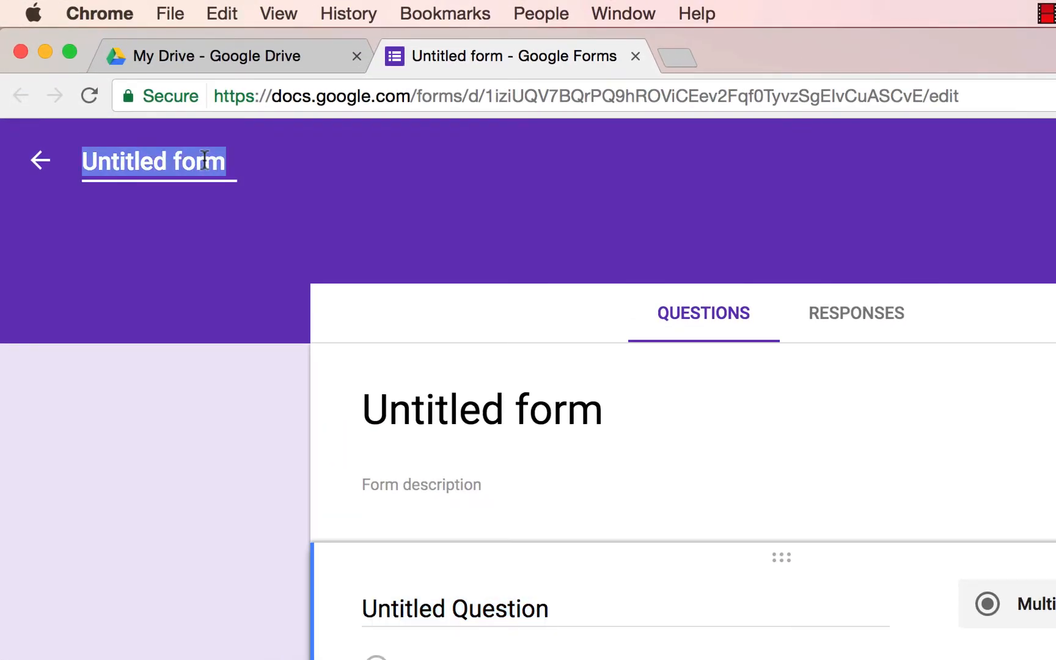
pyautogui.press('BackSpace')
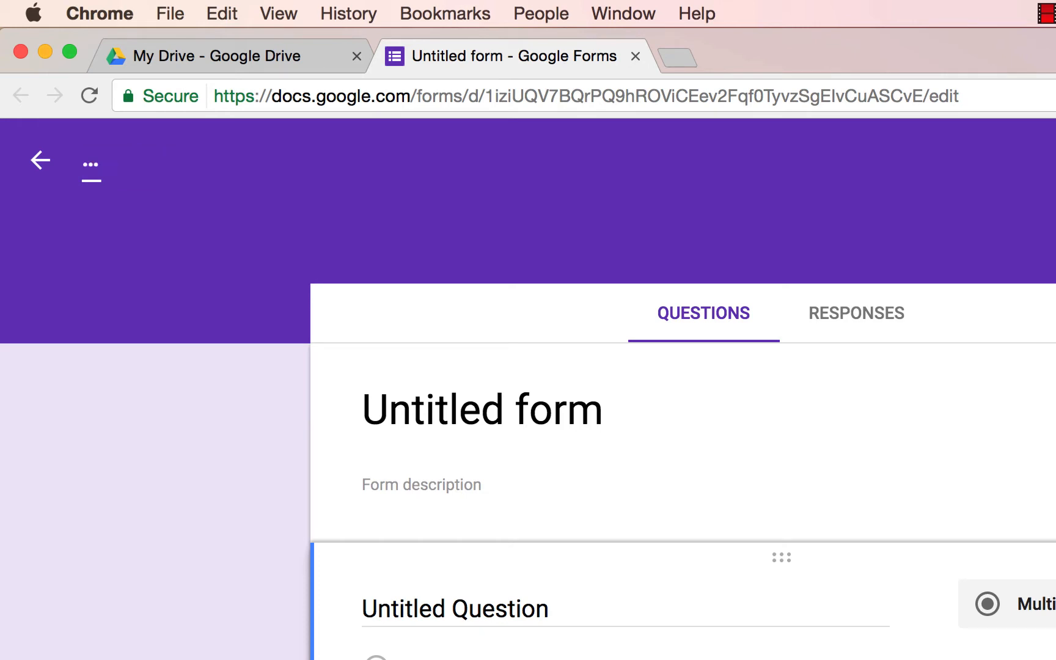
pyautogui.write('3.1 V')
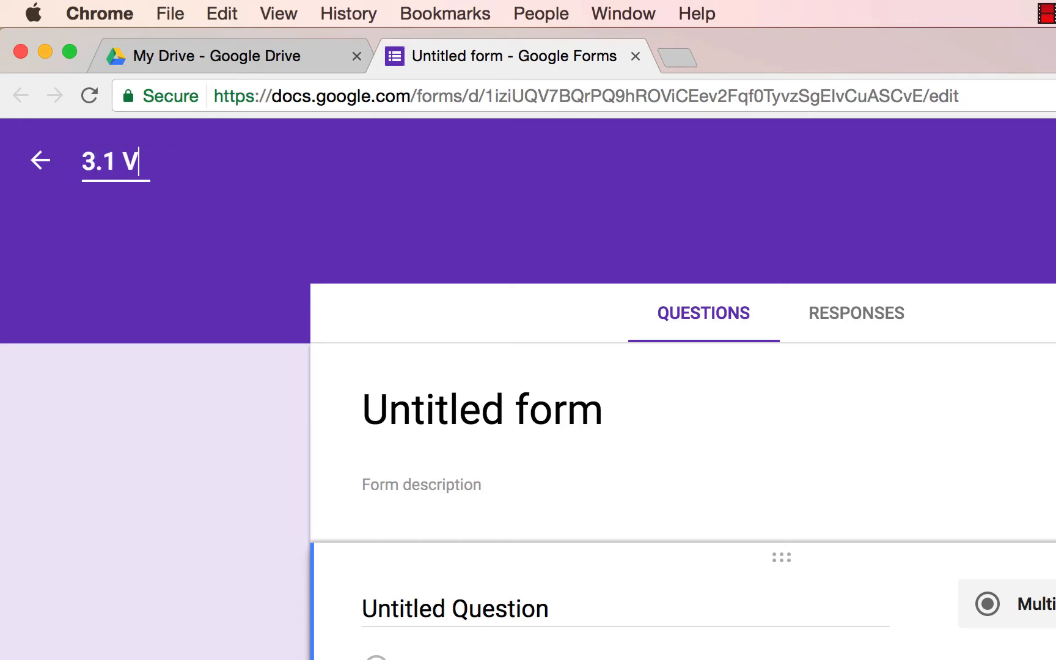
pyautogui.write('ocabulary Forma')
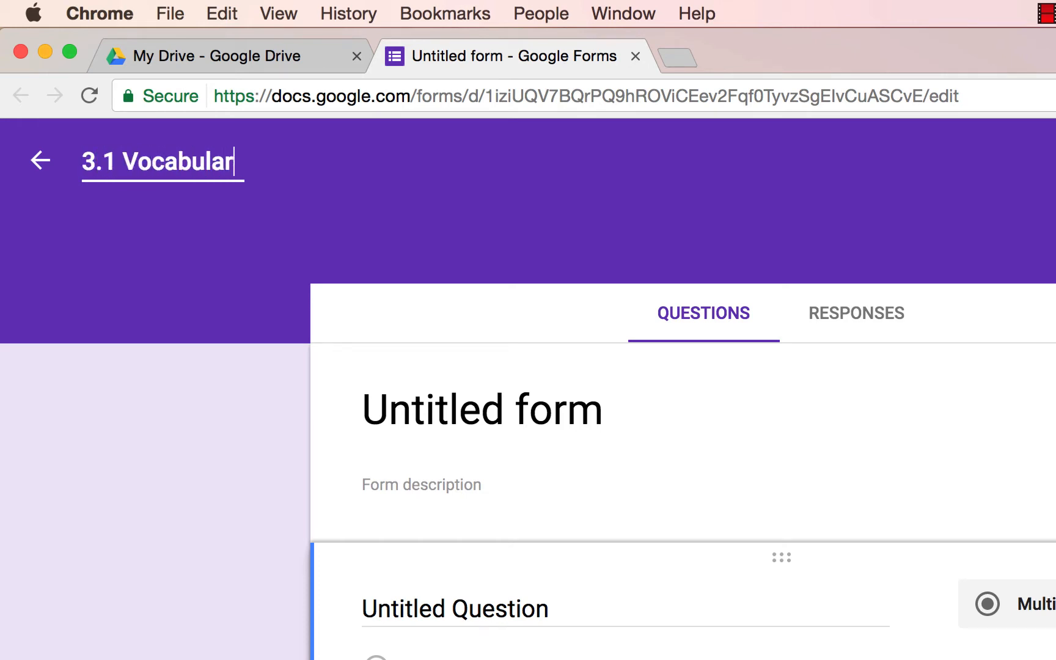
pyautogui.write('tive Assessmen')
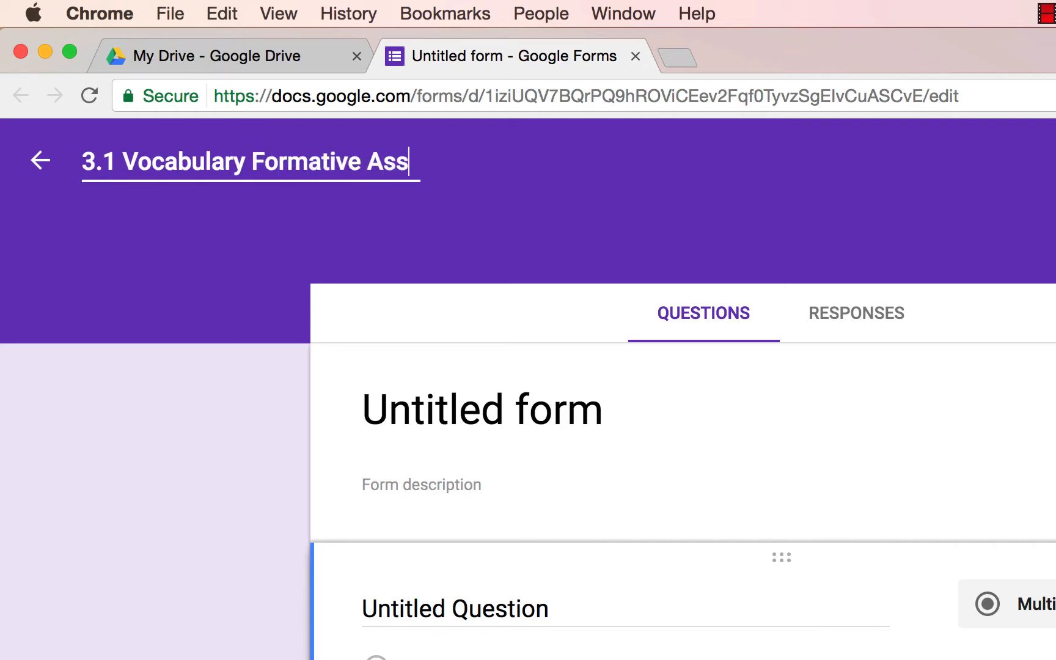
pyautogui.write('t')
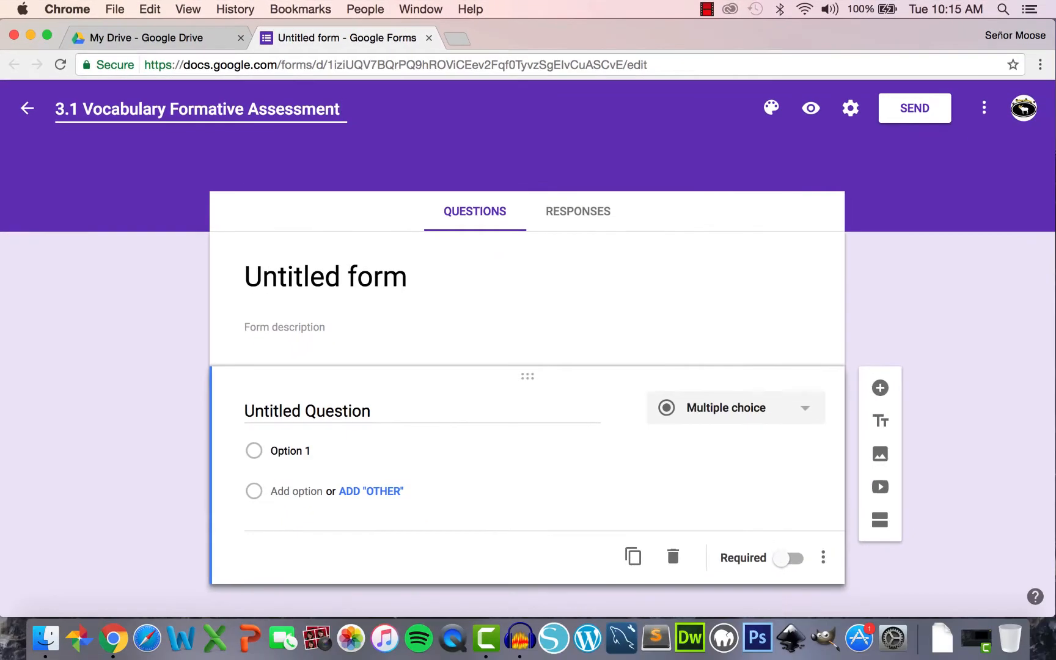
pyautogui.press('Tab')
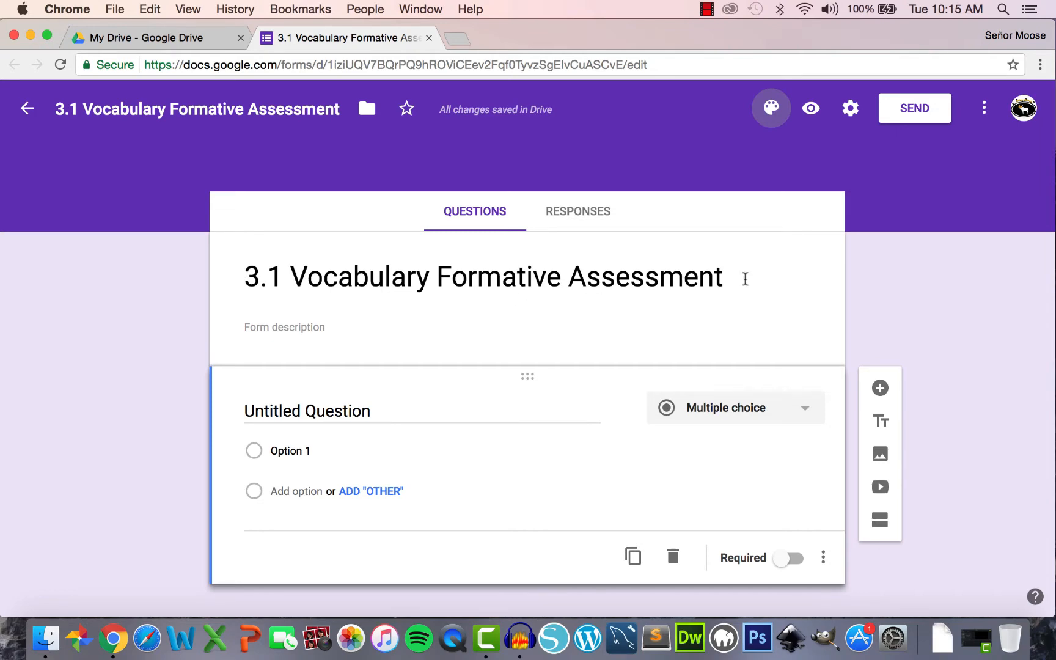
# - Retitle the form 'Breakfast, Lunch, and Dinner Vocabulary Assessment' and add the student learning-target description
pyautogui.tripleClick(728, 278)
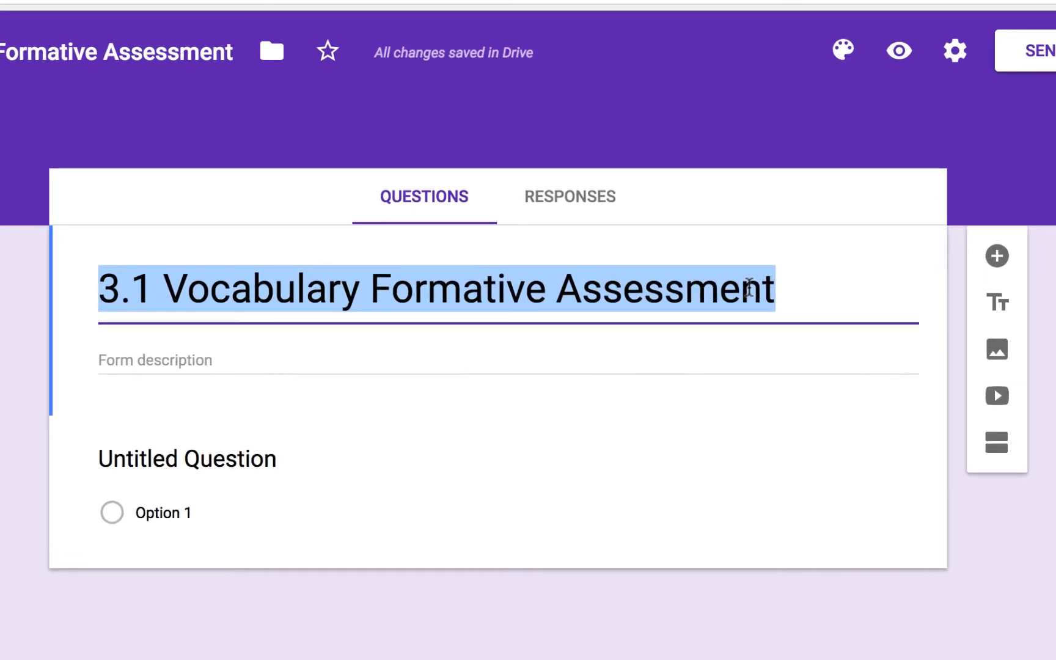
pyautogui.press('BackSpace')
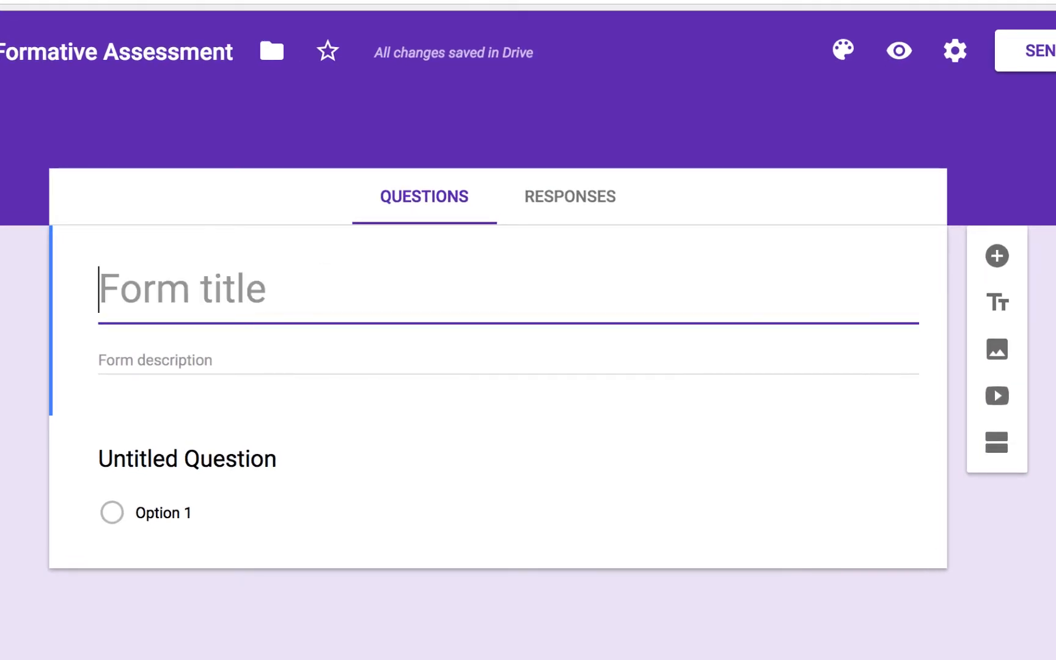
pyautogui.write('Breakf')
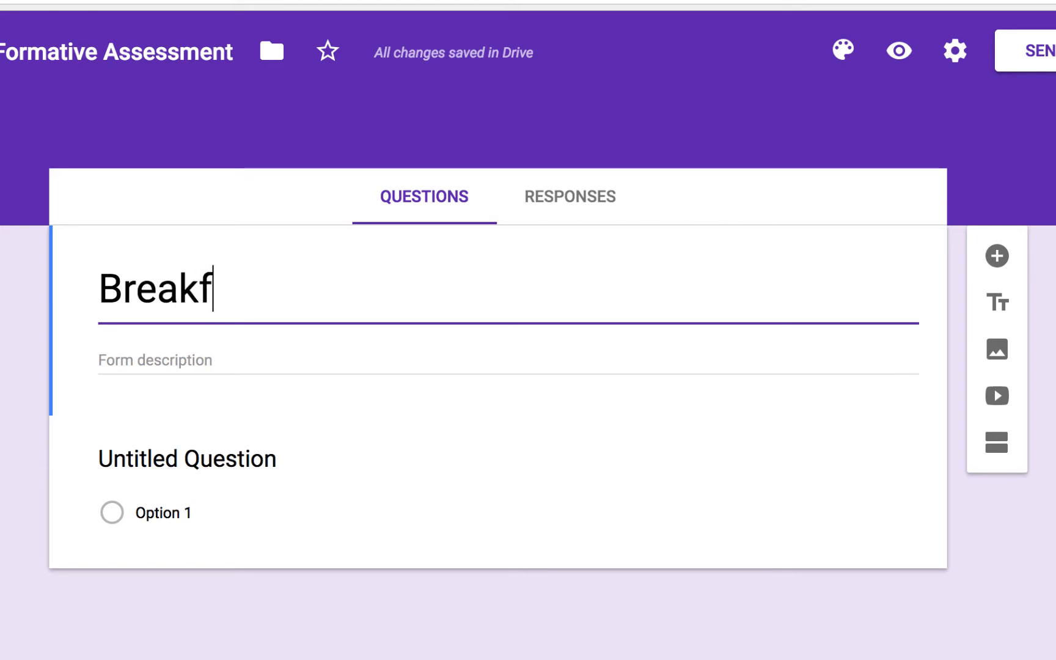
pyautogui.write('ast, Lu')
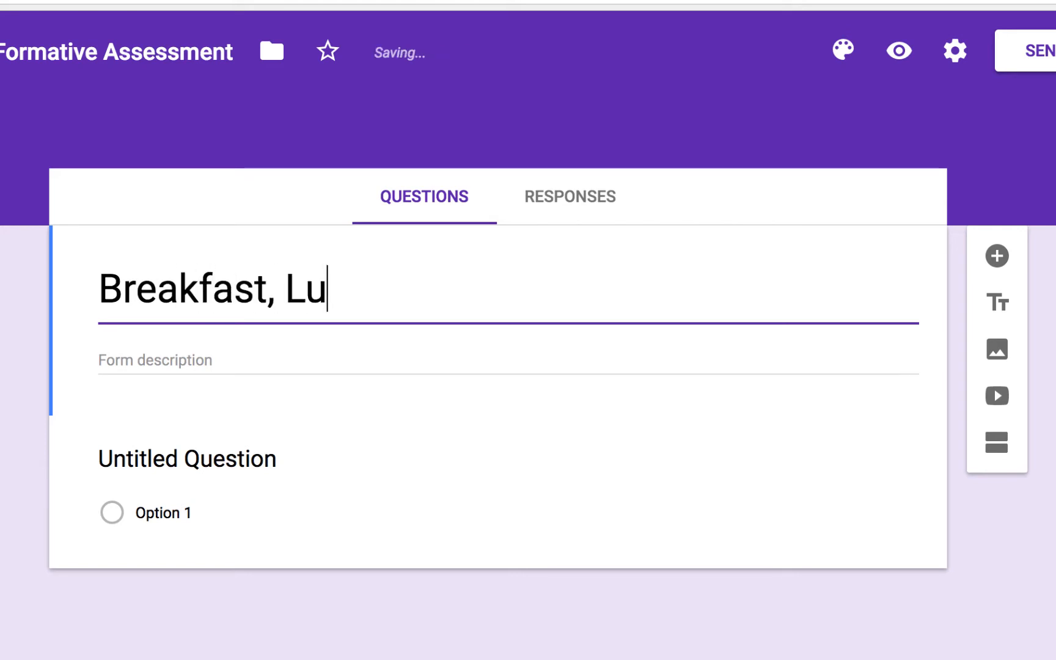
pyautogui.write('nch, and Dinn')
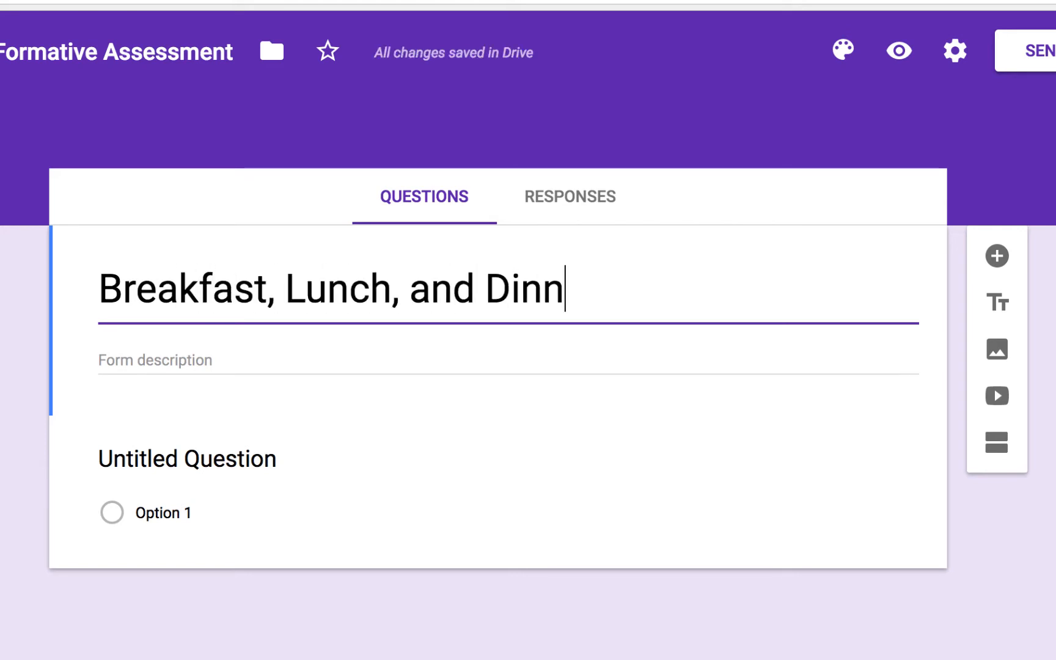
pyautogui.write('er Vocabulary A')
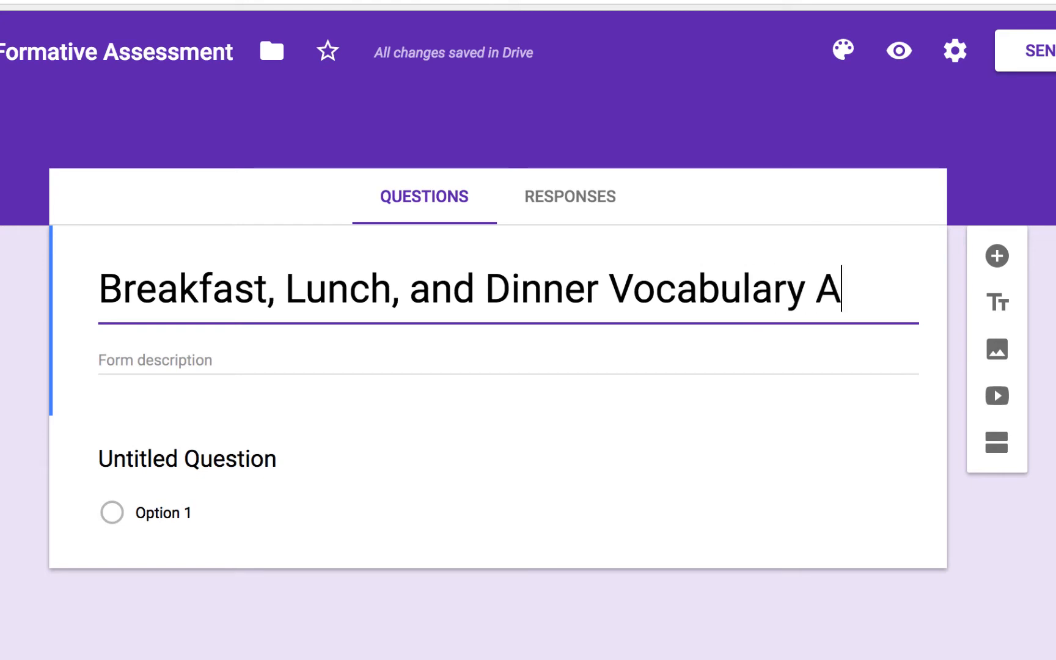
pyautogui.write('ssessment')
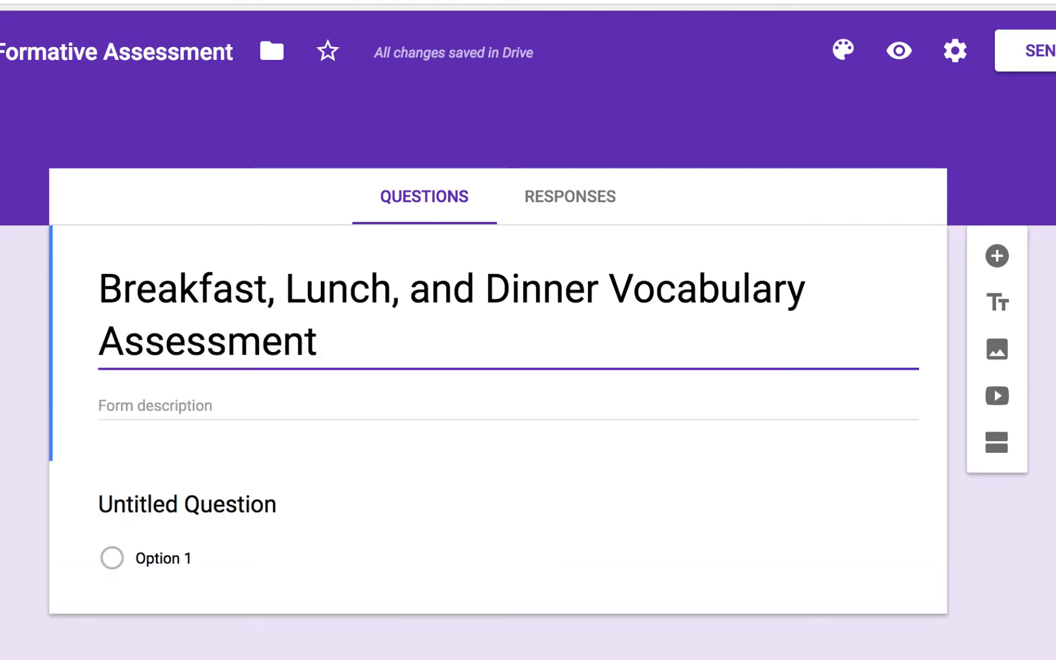
pyautogui.click(228, 406)
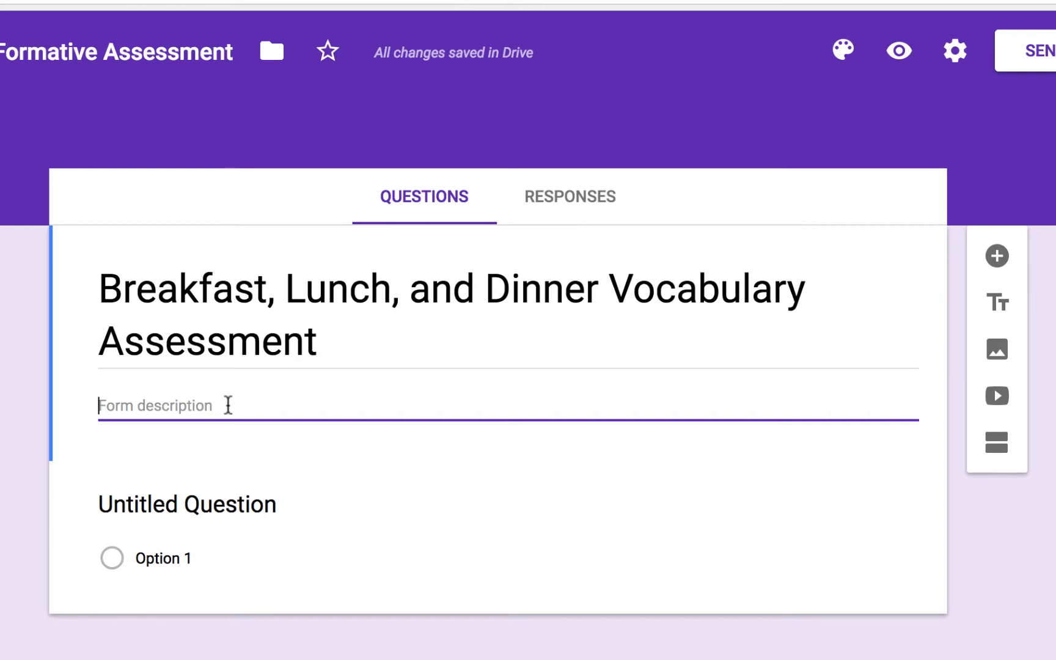
pyautogui.write('St')
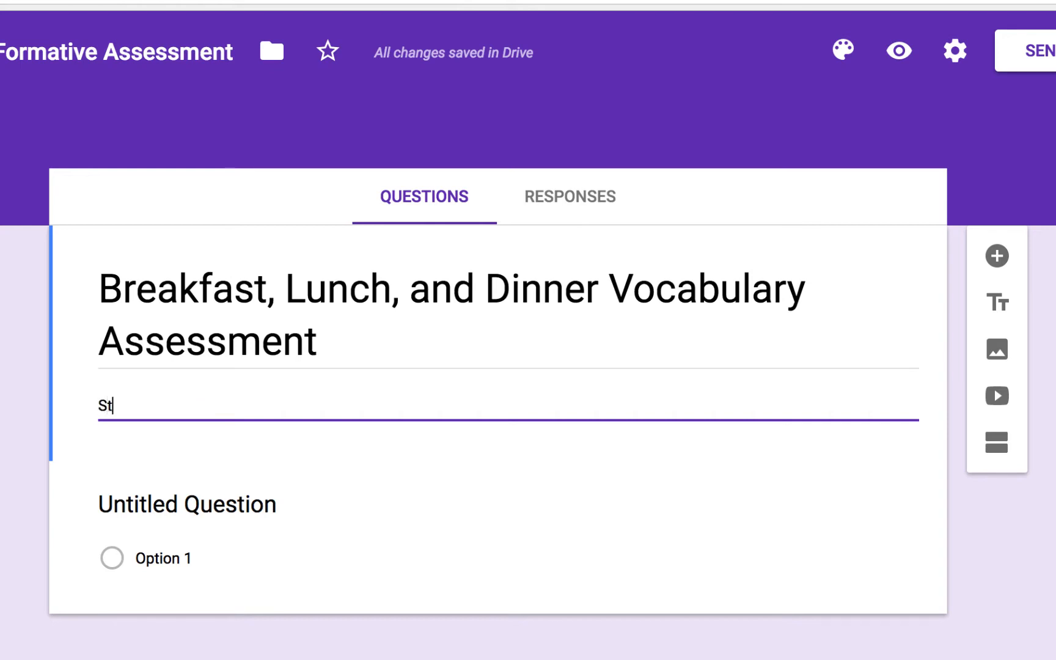
pyautogui.write('udent learning target:')
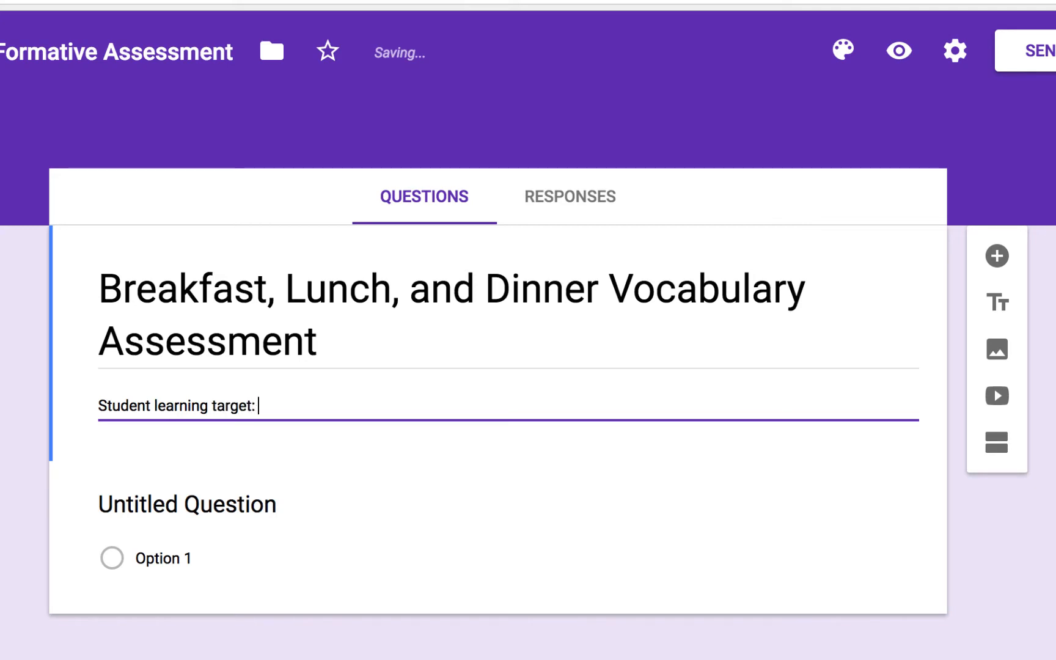
pyautogui.write(' I can discuss ')
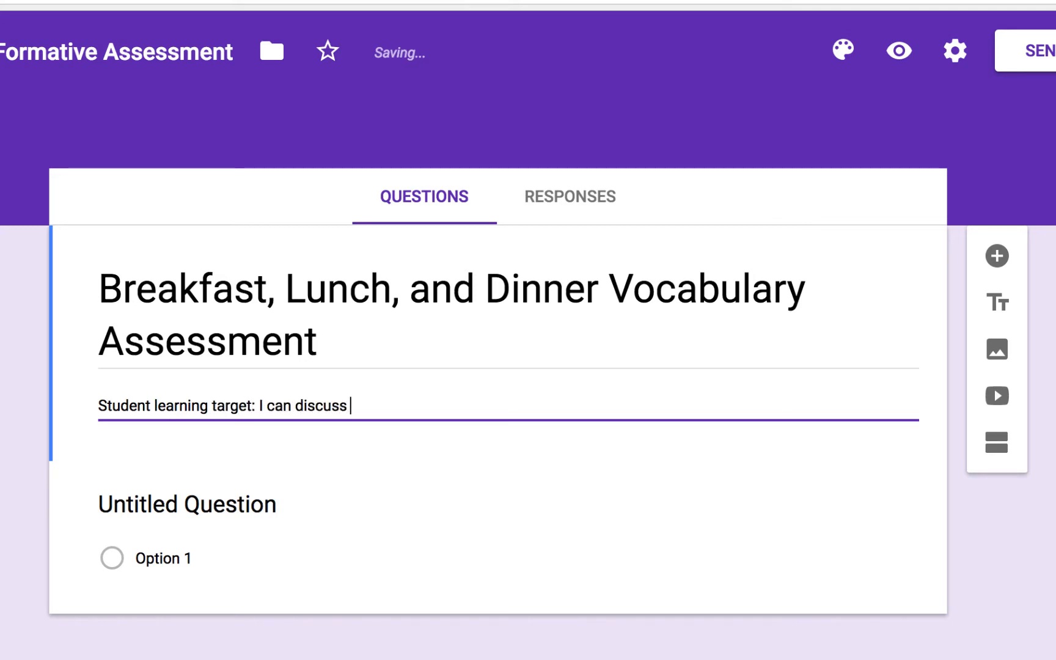
pyautogui.write('what I and other')
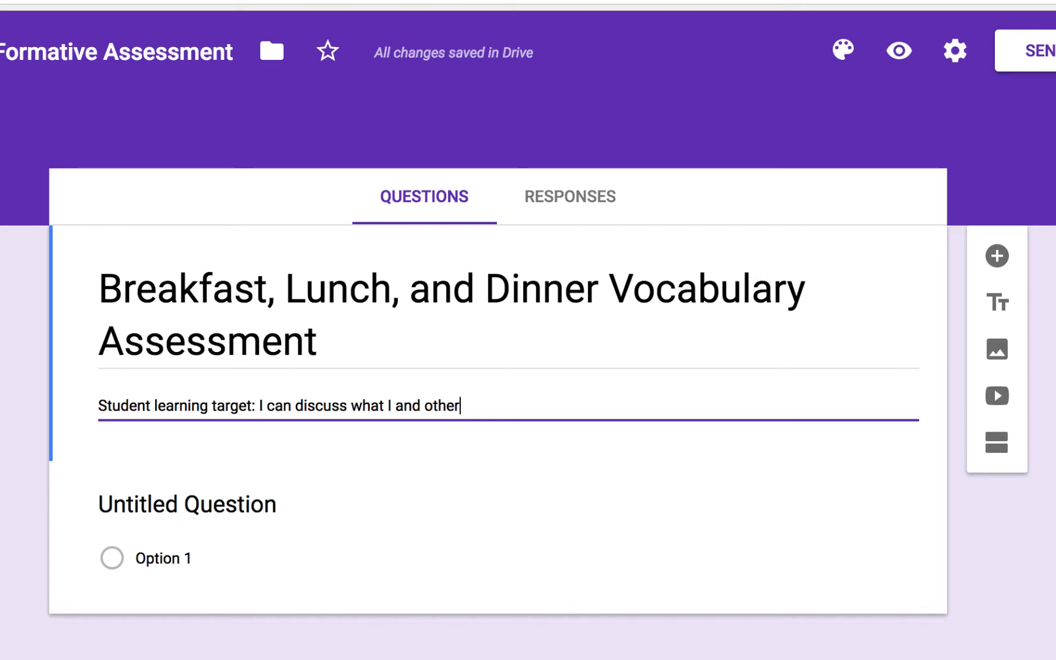
pyautogui.write('s eat/drink fo')
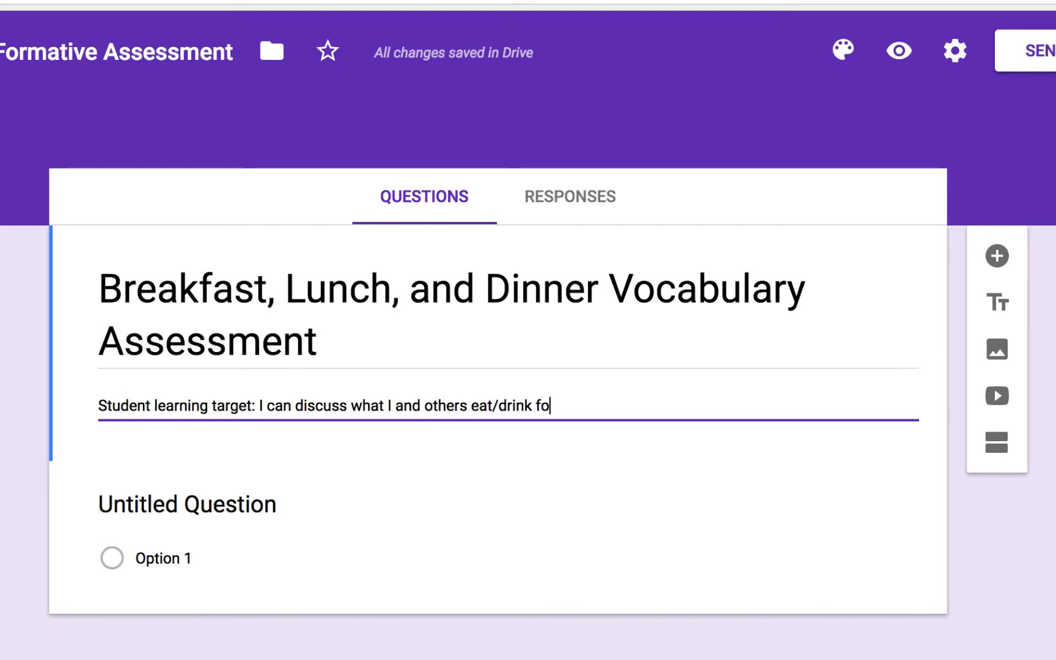
pyautogui.write('r breakfast, lunch, ')
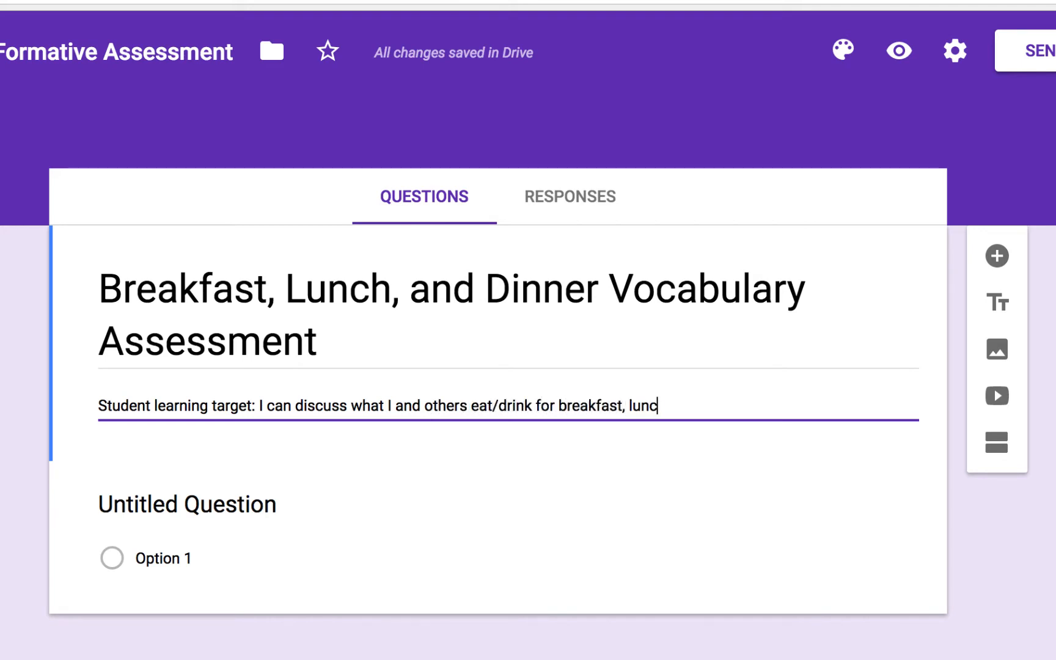
pyautogui.write('and dinner.')
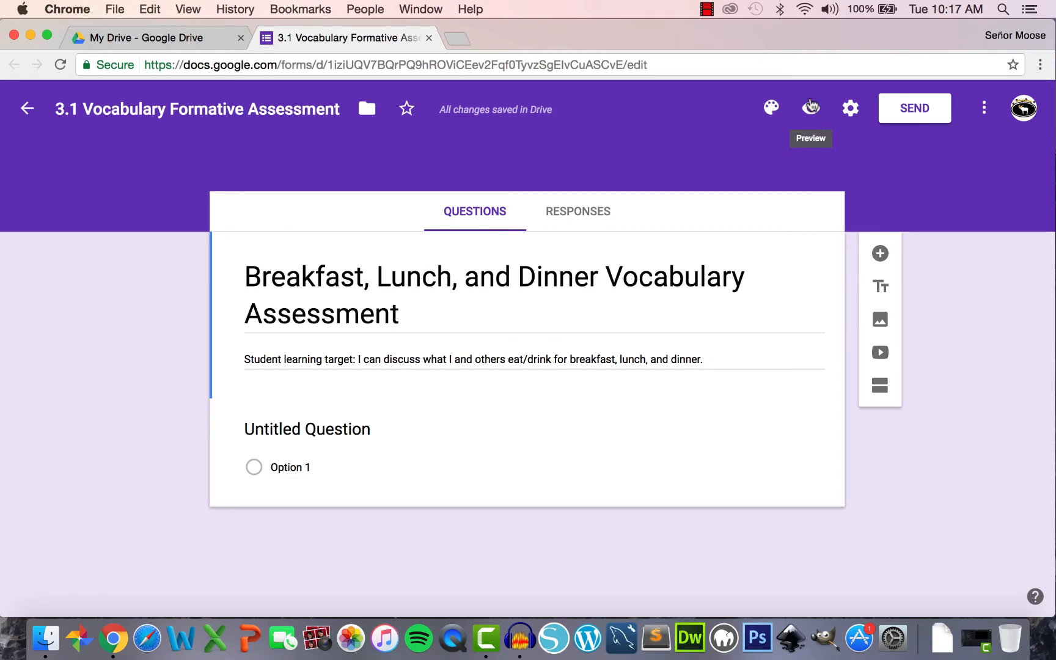
# - Preview the form, scroll through it, and close the preview
pyautogui.click(811, 108)
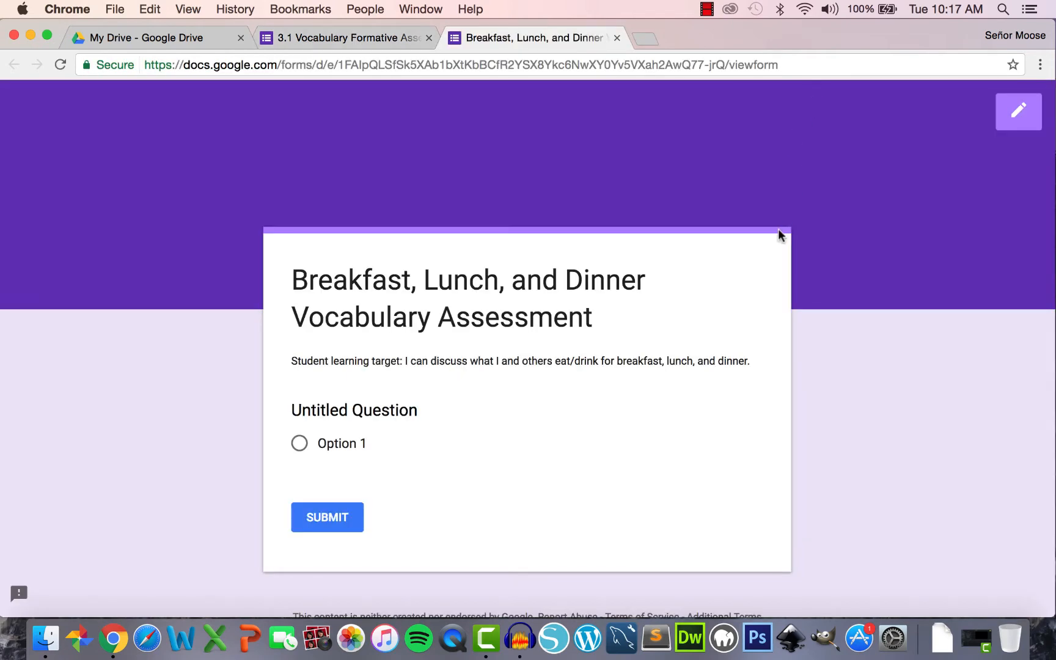
pyautogui.scroll(-2, 780, 235)
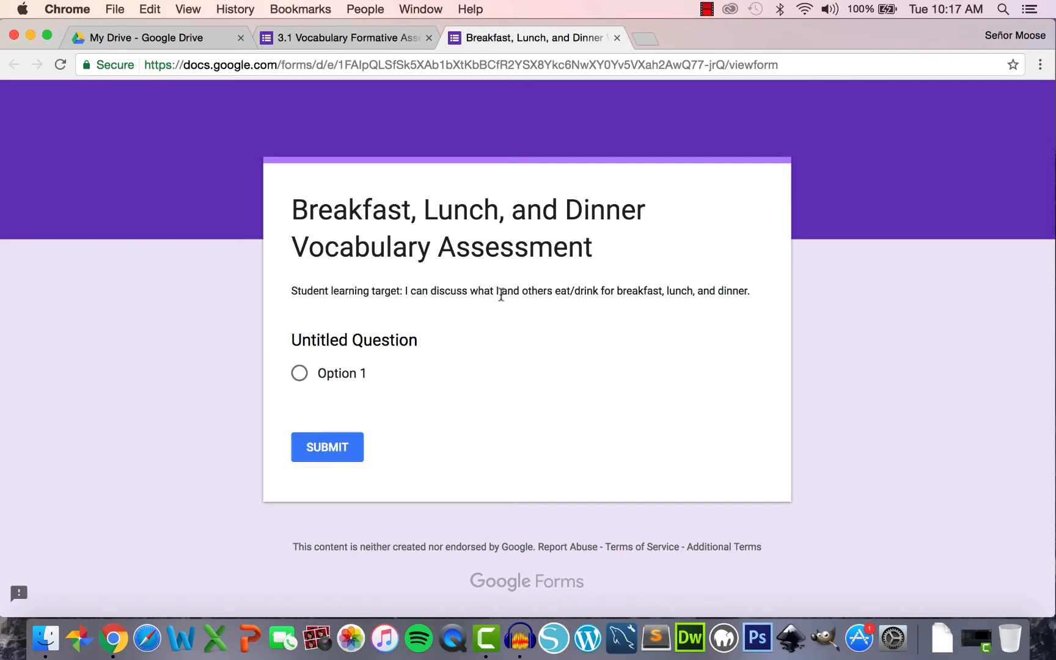
pyautogui.click(617, 38)
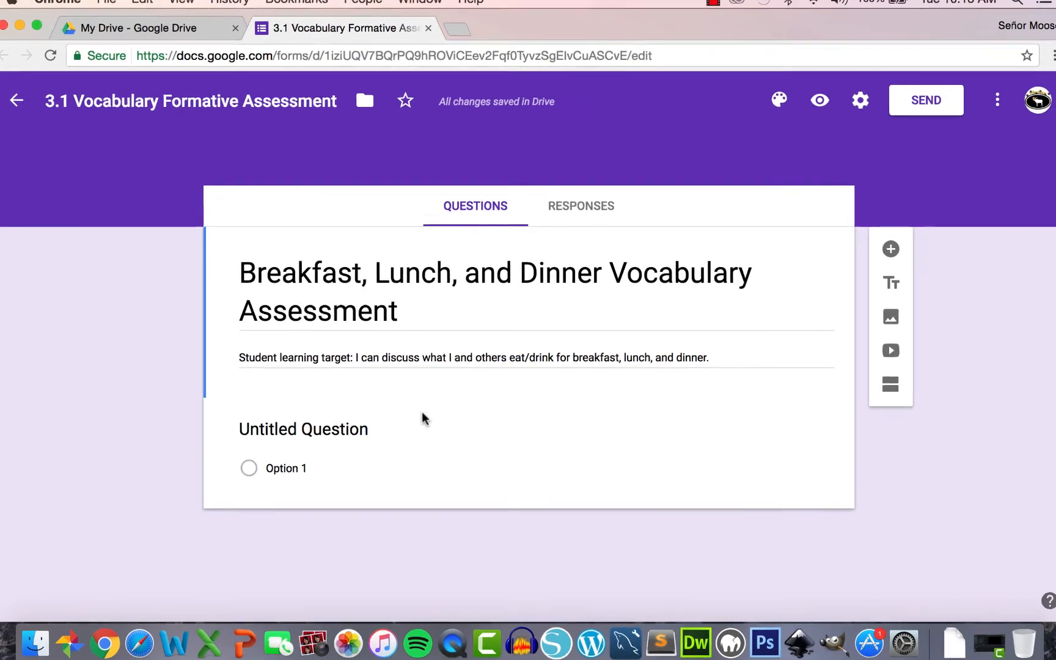
# - Title the first question 'the eggs' and make it a Short answer question
pyautogui.click(353, 430)
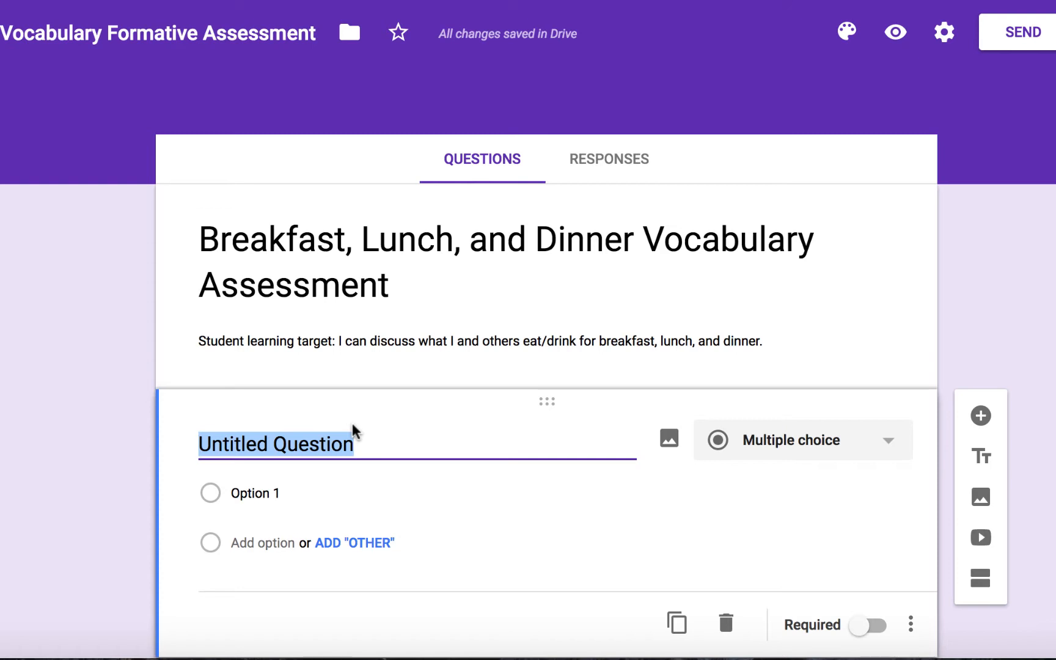
pyautogui.write('the egg')
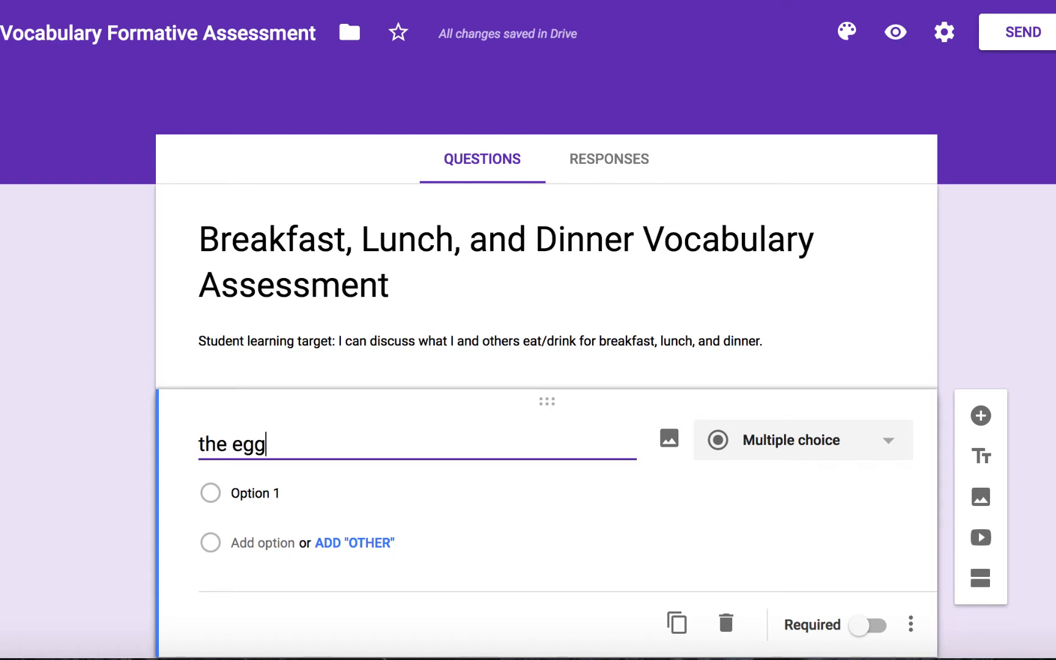
pyautogui.write('s')
pyautogui.click(766, 455)
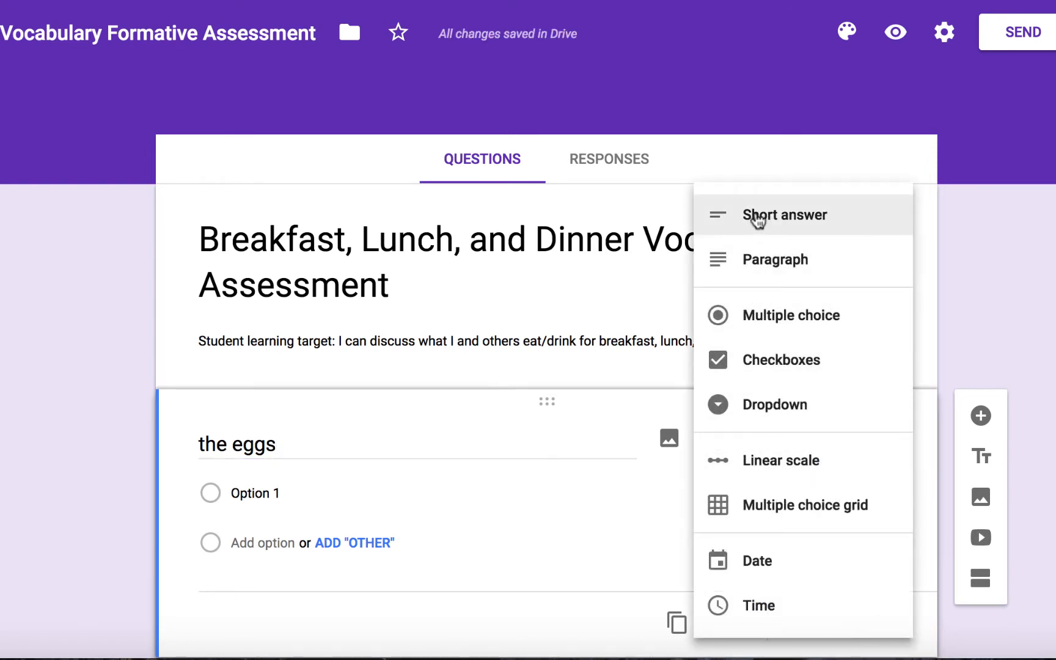
pyautogui.click(757, 219)
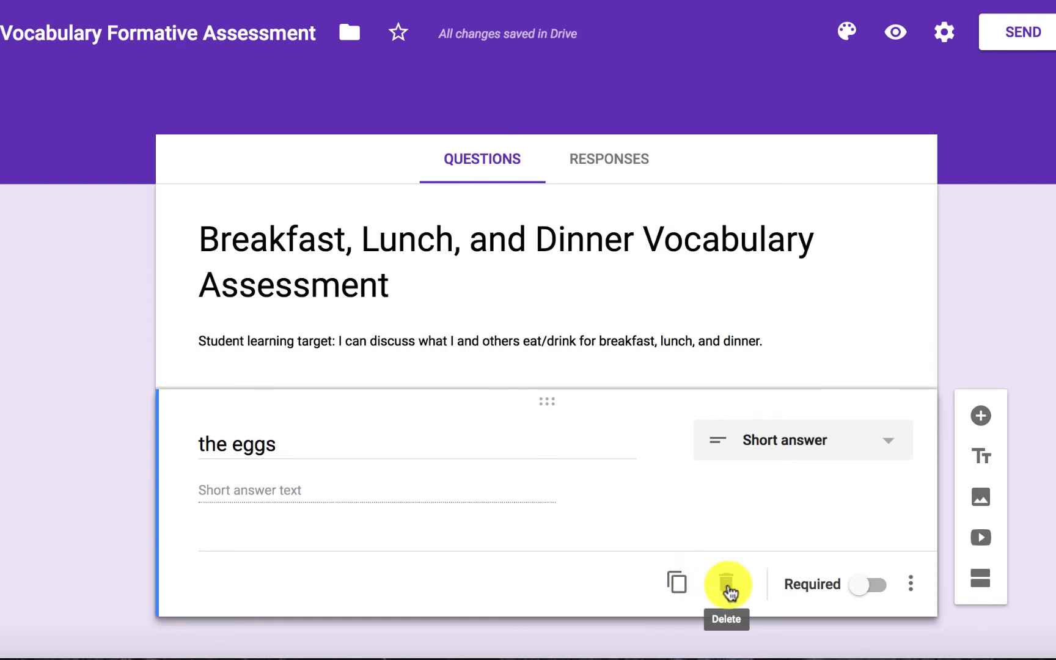
pyautogui.click(869, 593)
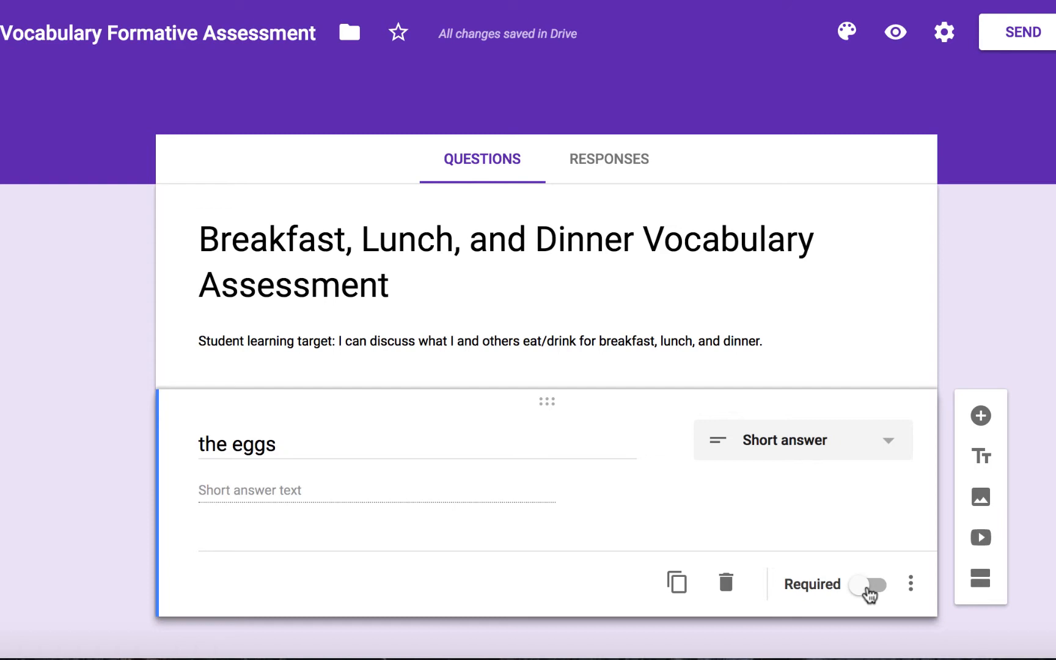
pyautogui.click(911, 583)
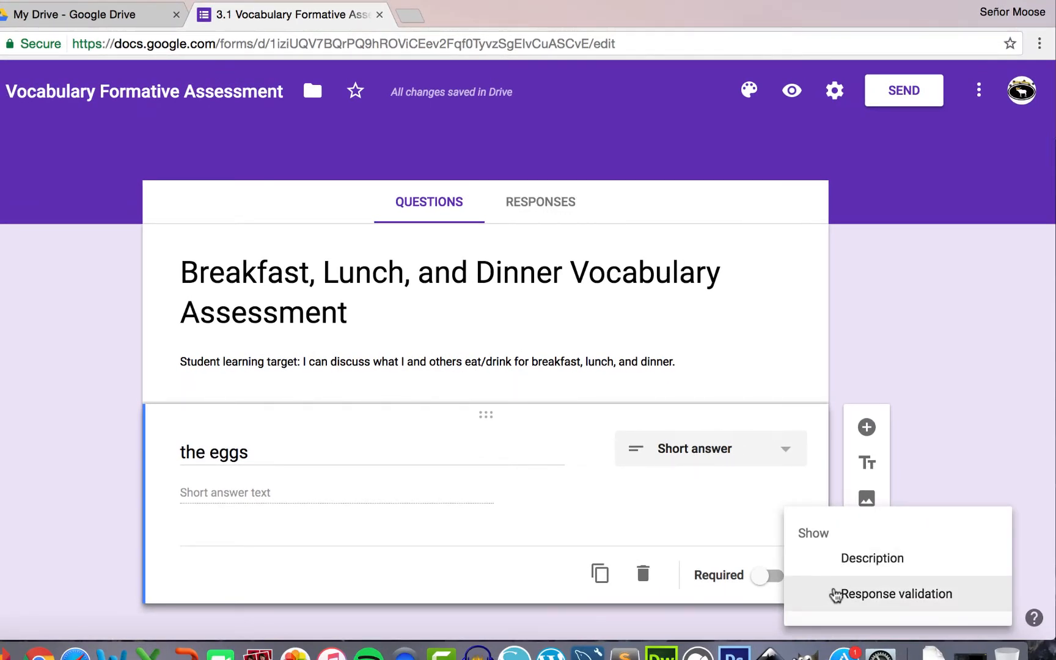
# - Add response validation to 'the eggs' requiring the text to contain '@'
pyautogui.click(835, 594)
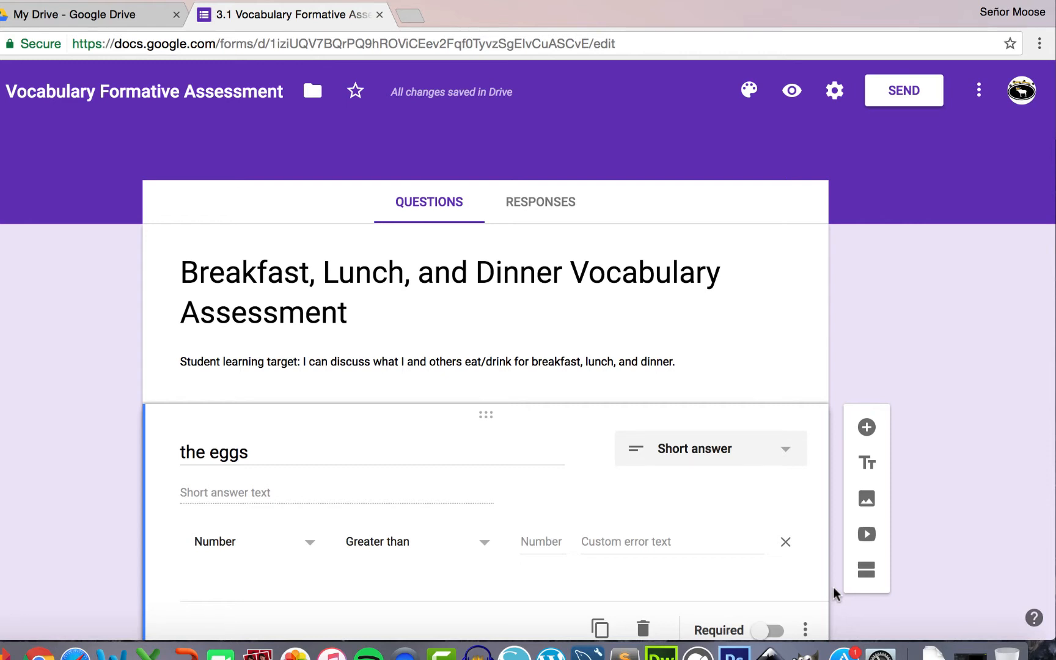
pyautogui.click(308, 549)
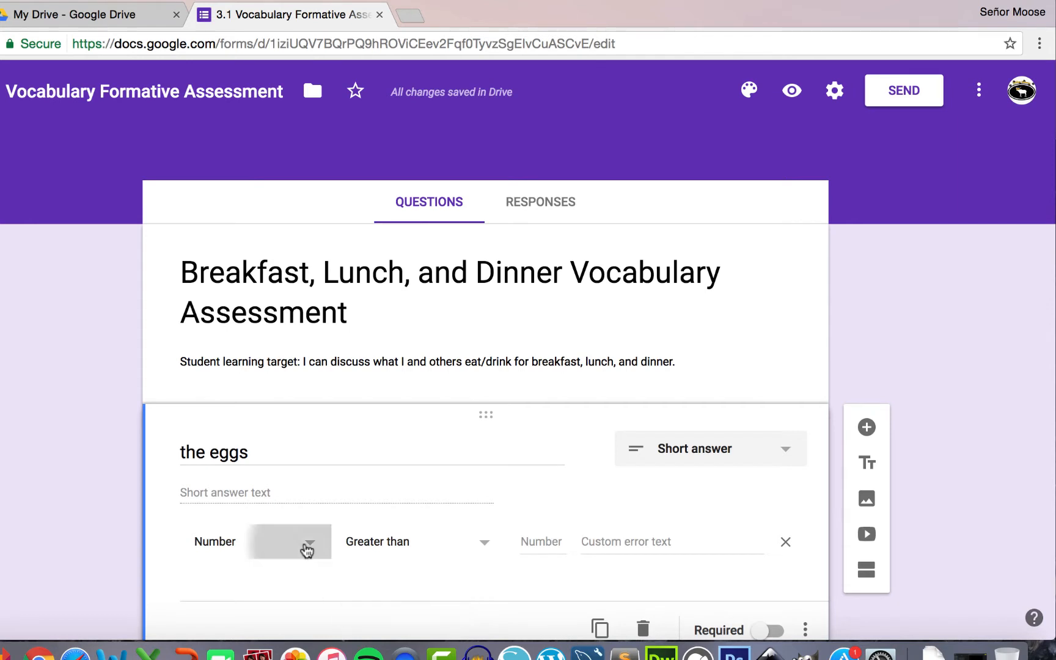
pyautogui.click(260, 515)
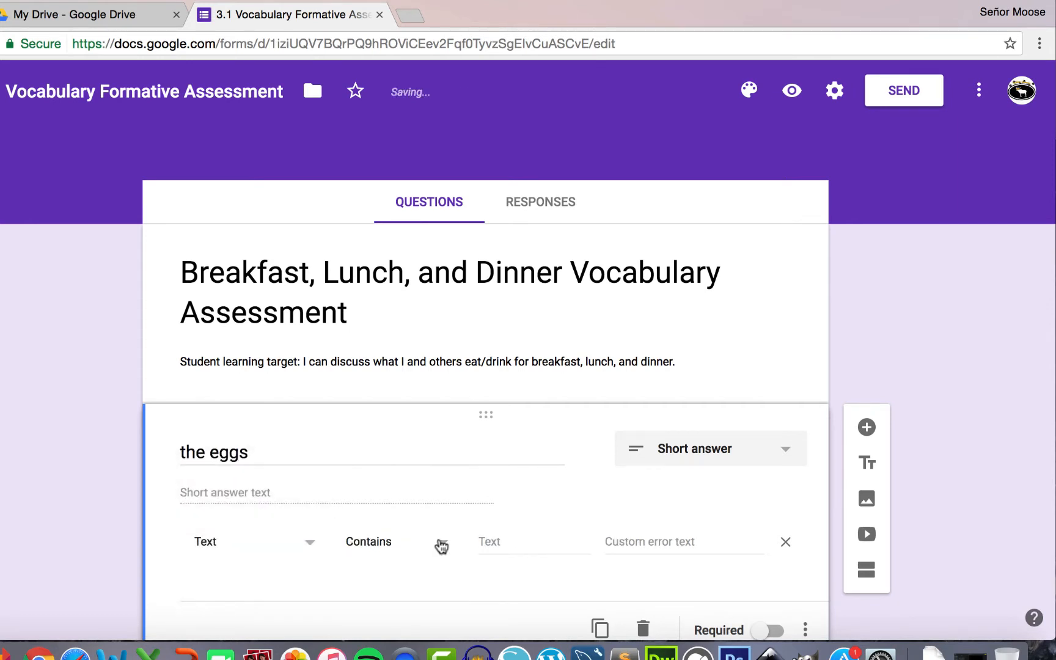
pyautogui.click(508, 544)
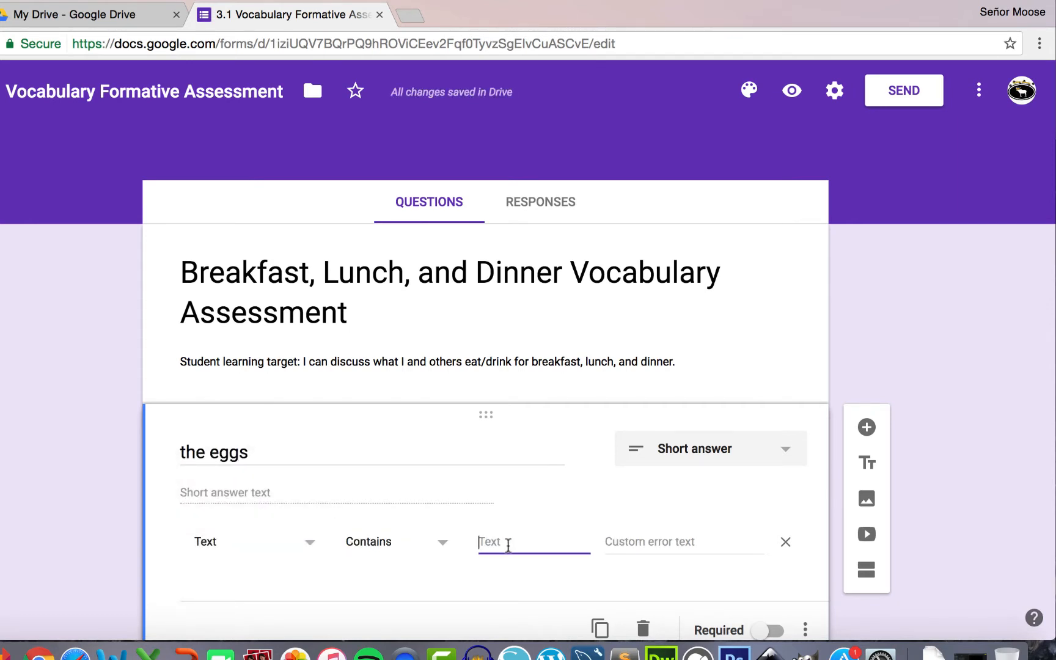
pyautogui.write('@')
pyautogui.click(792, 90)
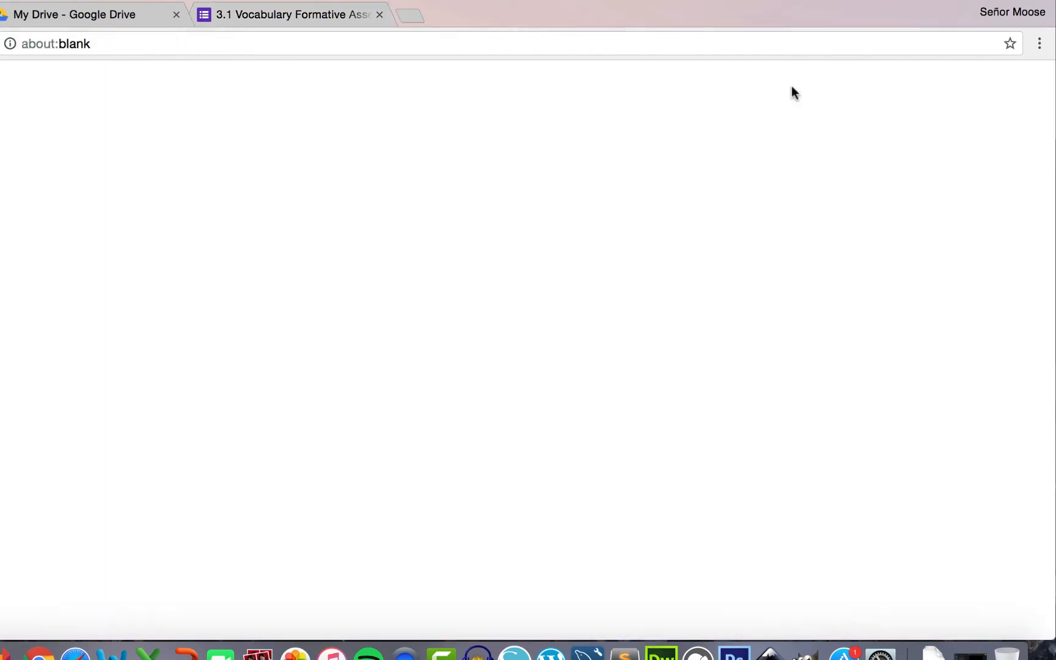
pyautogui.click(264, 463)
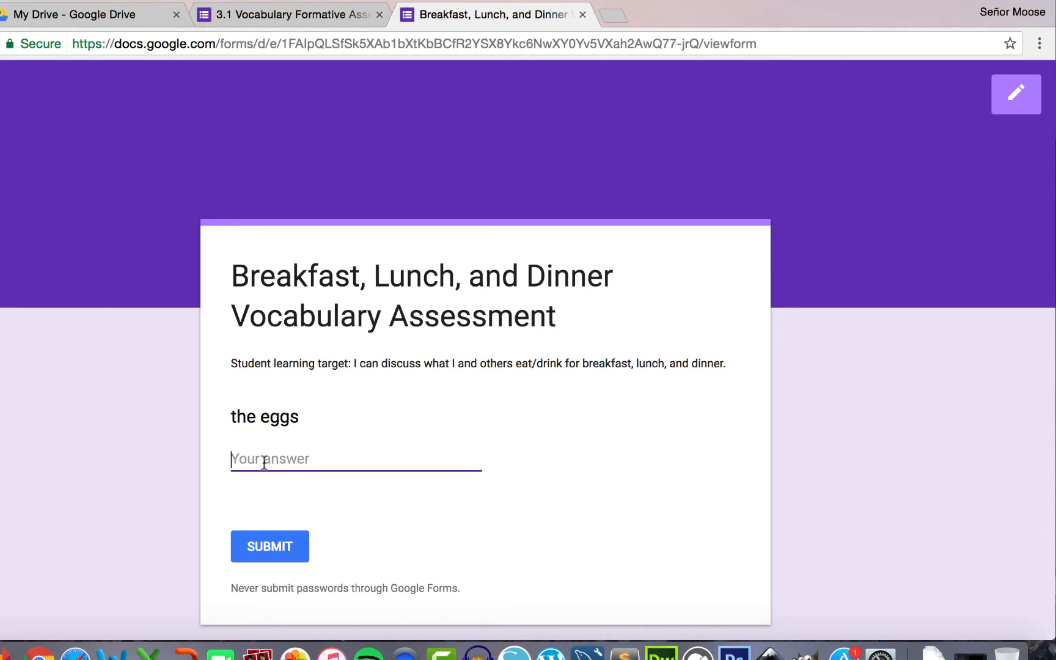
pyautogui.write('los')
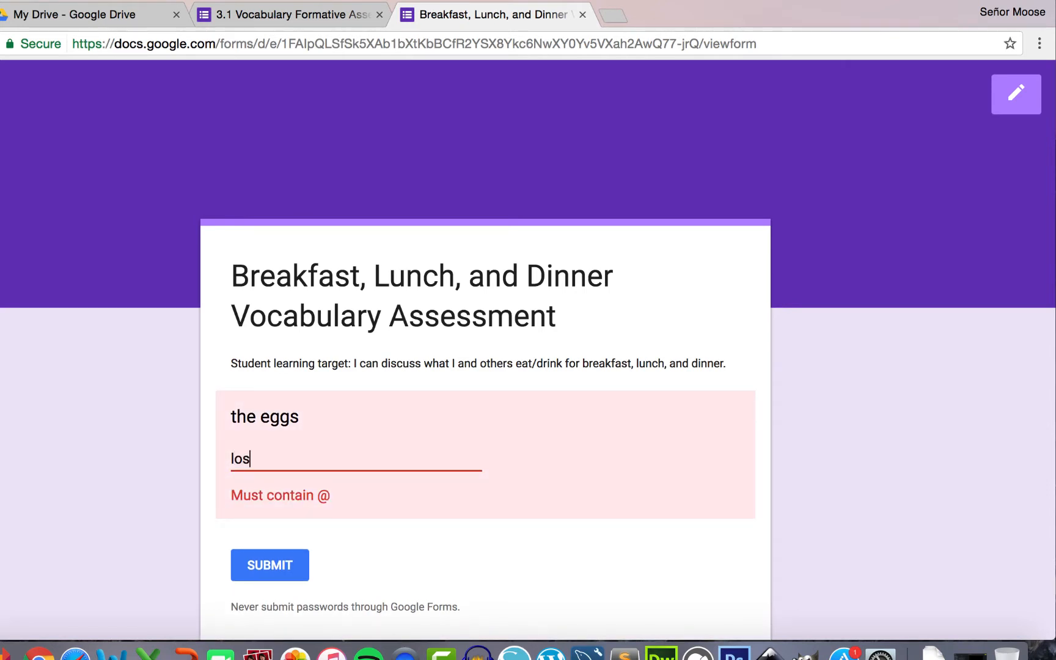
pyautogui.write('@')
pyautogui.press('BackSpace')
pyautogui.press('BackSpace')
pyautogui.press('BackSpace')
pyautogui.press('BackSpace')
pyautogui.press('super+w')
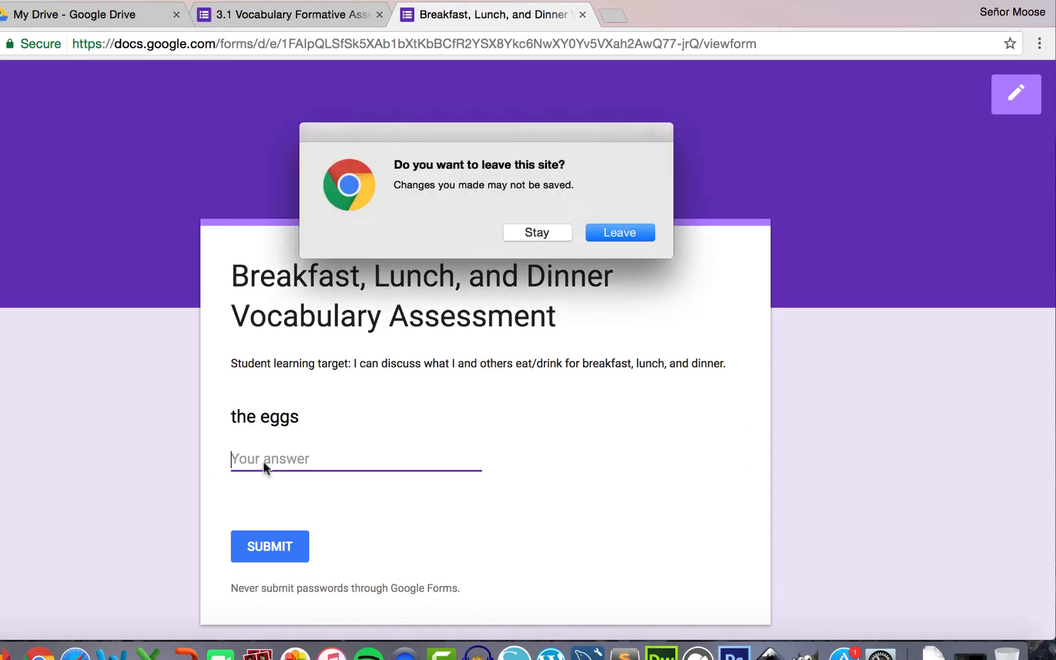
pyautogui.click(611, 228)
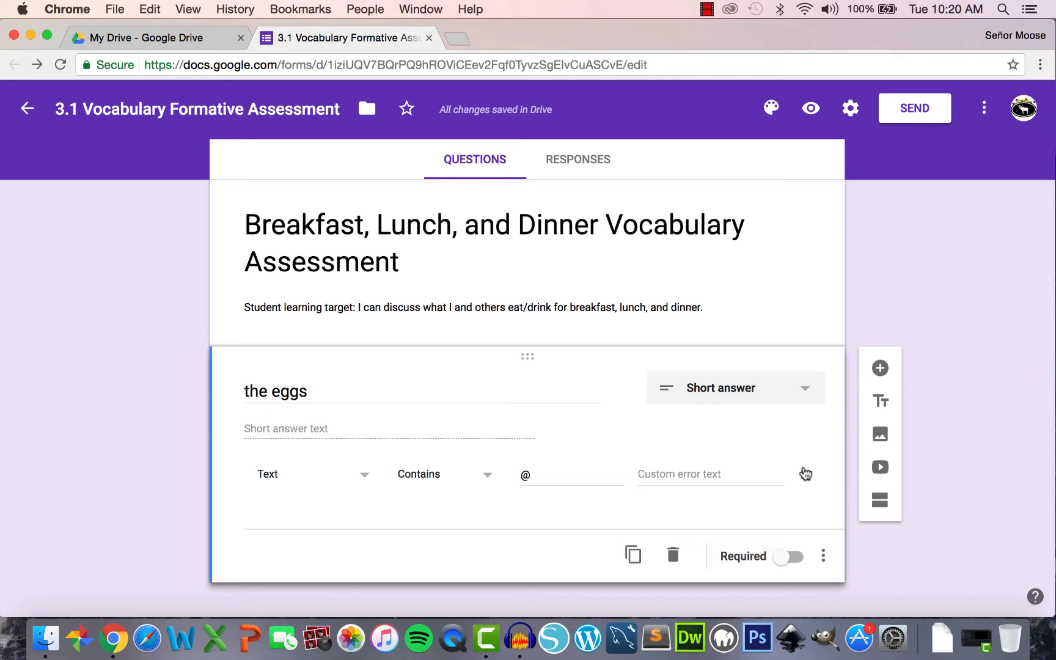
# - Remove the '@' validation, add the description 'include an article', and preview the form
pyautogui.click(805, 474)
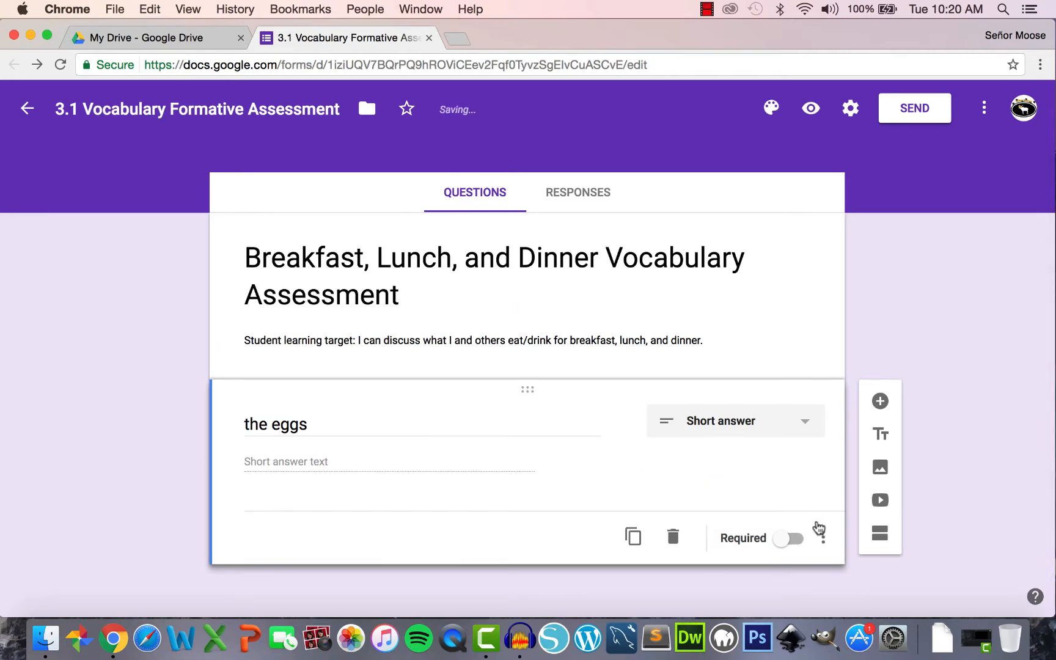
pyautogui.click(823, 541)
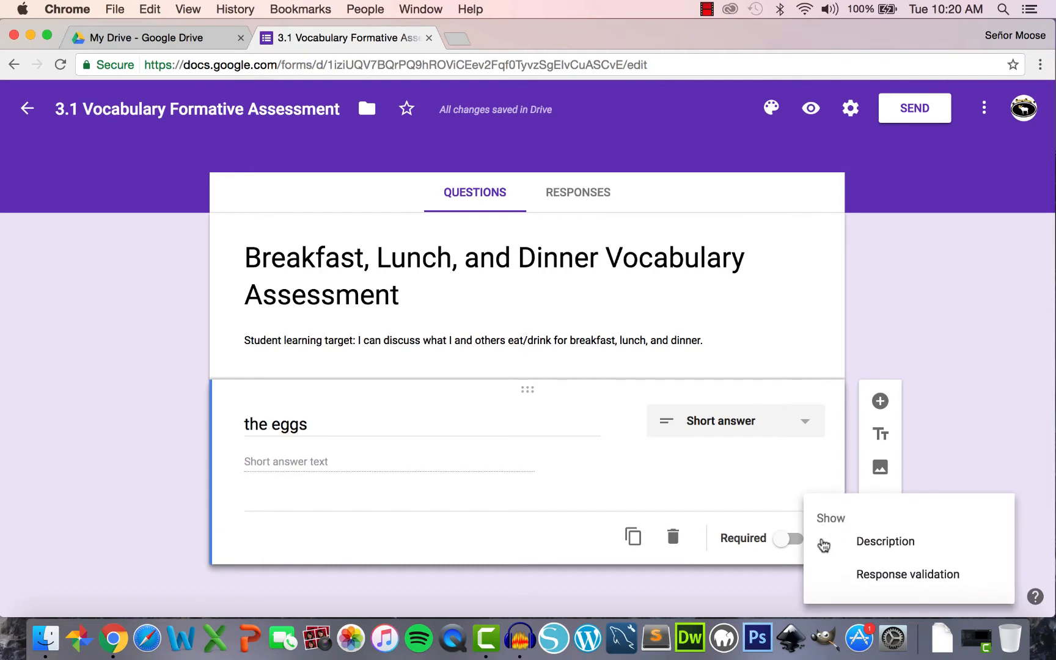
pyautogui.click(852, 542)
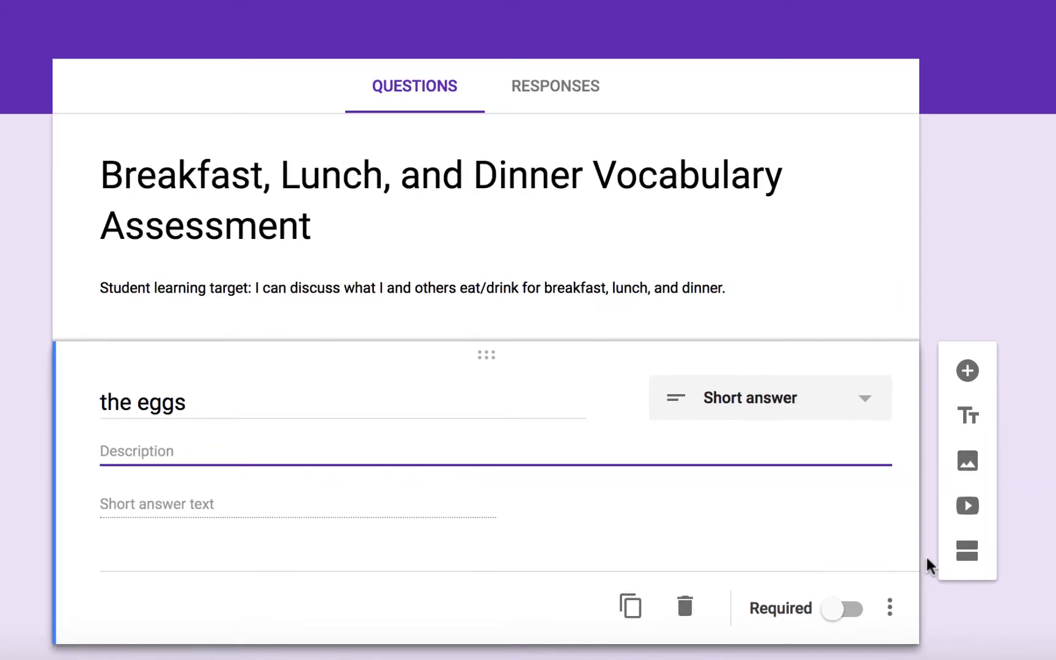
pyautogui.write('include an ')
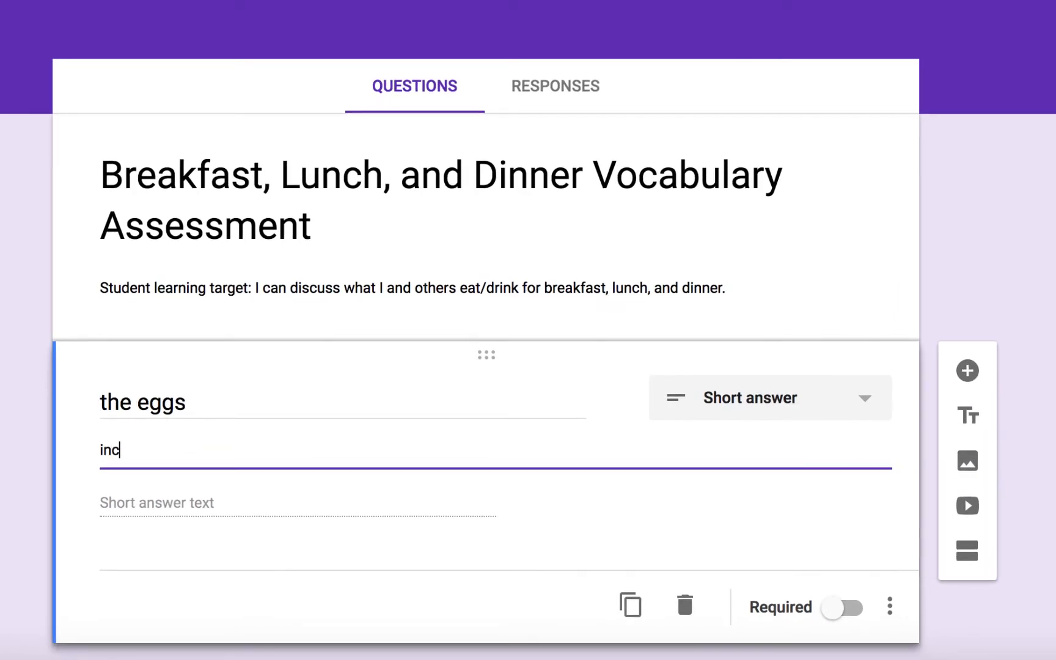
pyautogui.write('article')
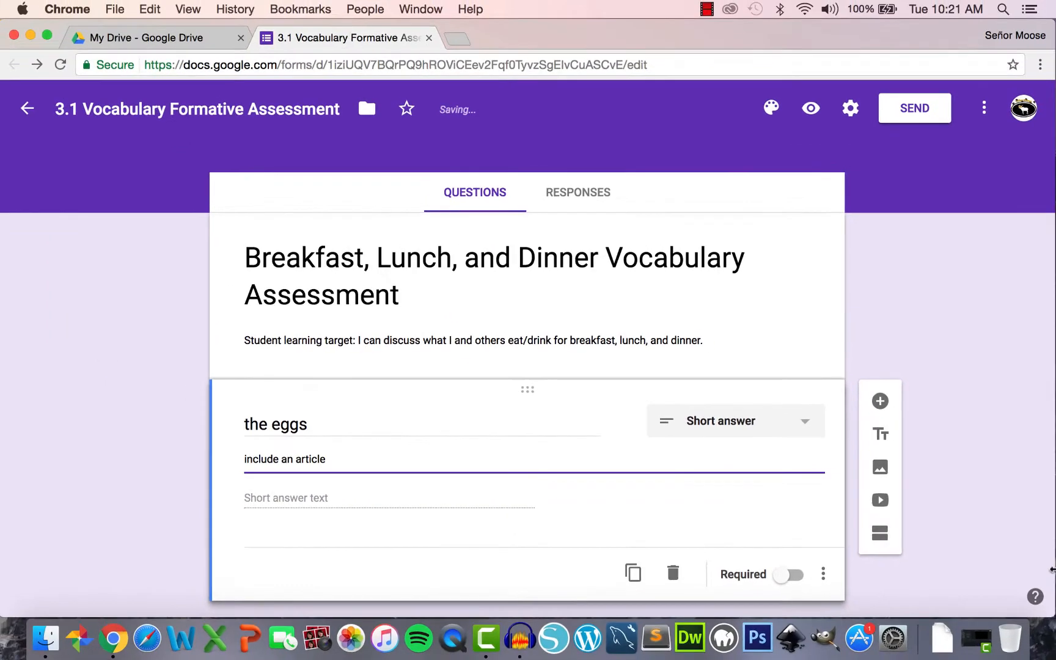
pyautogui.click(814, 115)
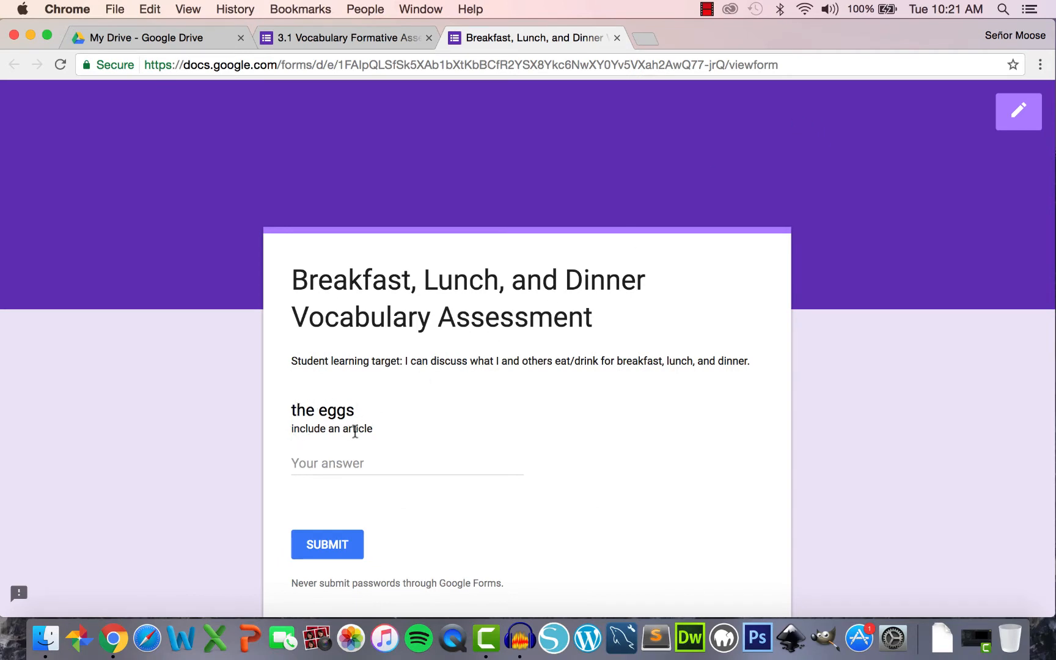
# - Test the answer field by typing 'los huevos', then clear it
pyautogui.click(349, 468)
pyautogui.write('los j')
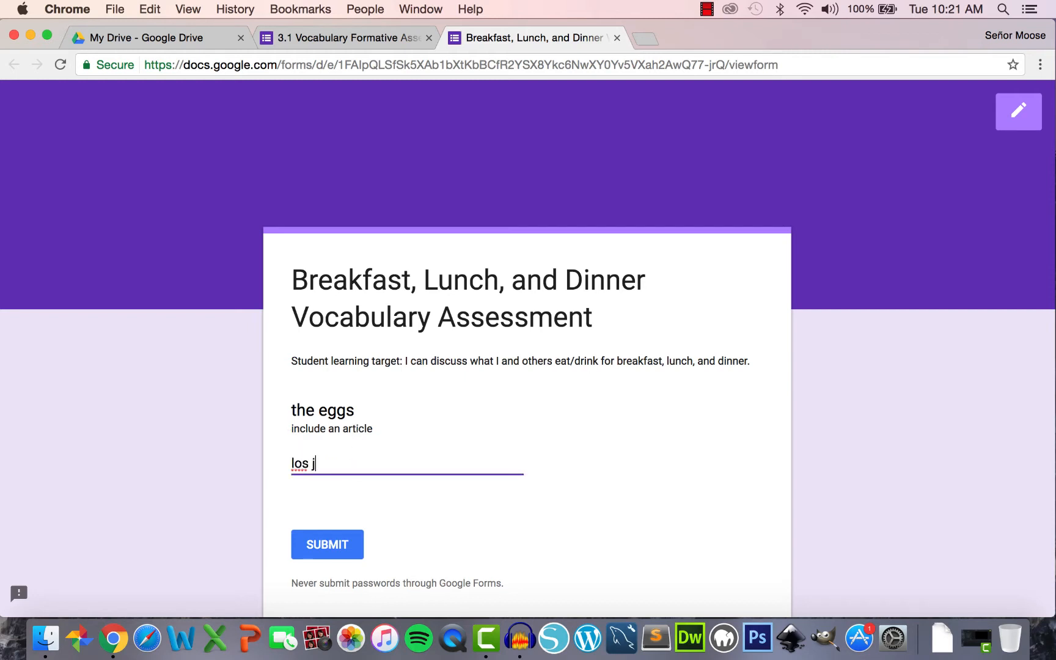
pyautogui.press('BackSpace')
pyautogui.write('huevos')
pyautogui.moveTo(377, 464); pyautogui.dragTo(290, 462)
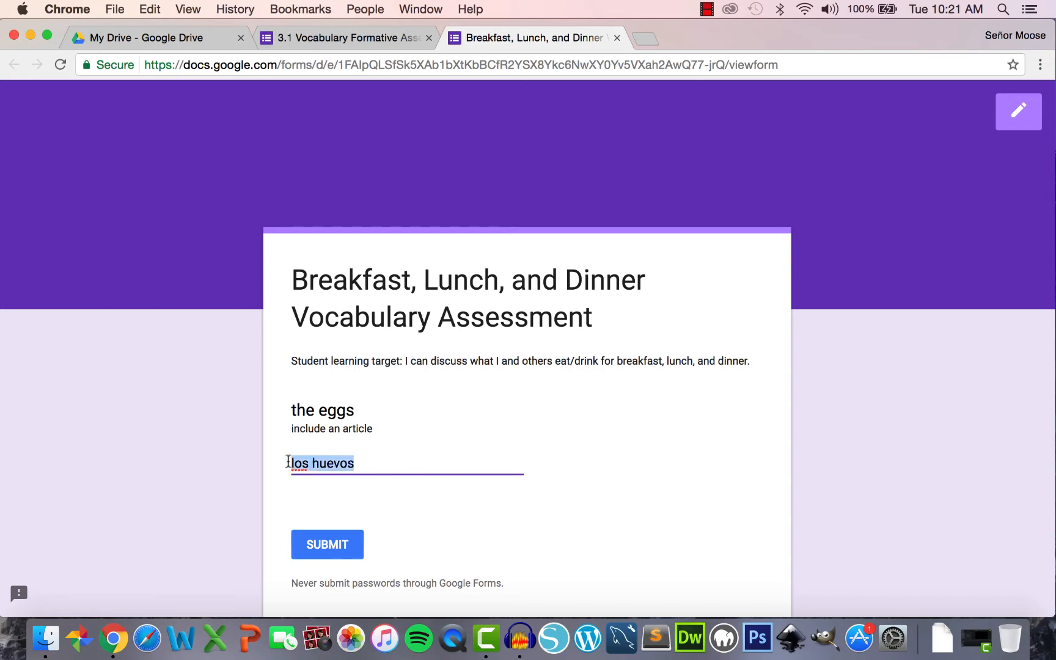
pyautogui.press('BackSpace')
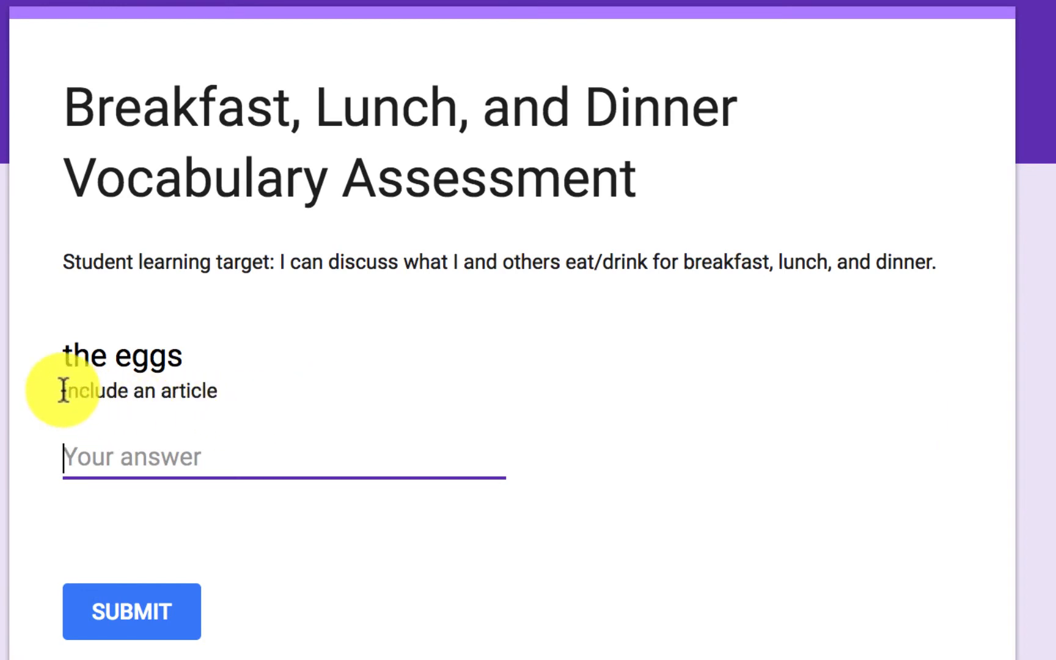
# - Highlight the 'include an article' description and leave the preview
pyautogui.moveTo(64, 391); pyautogui.dragTo(251, 388)
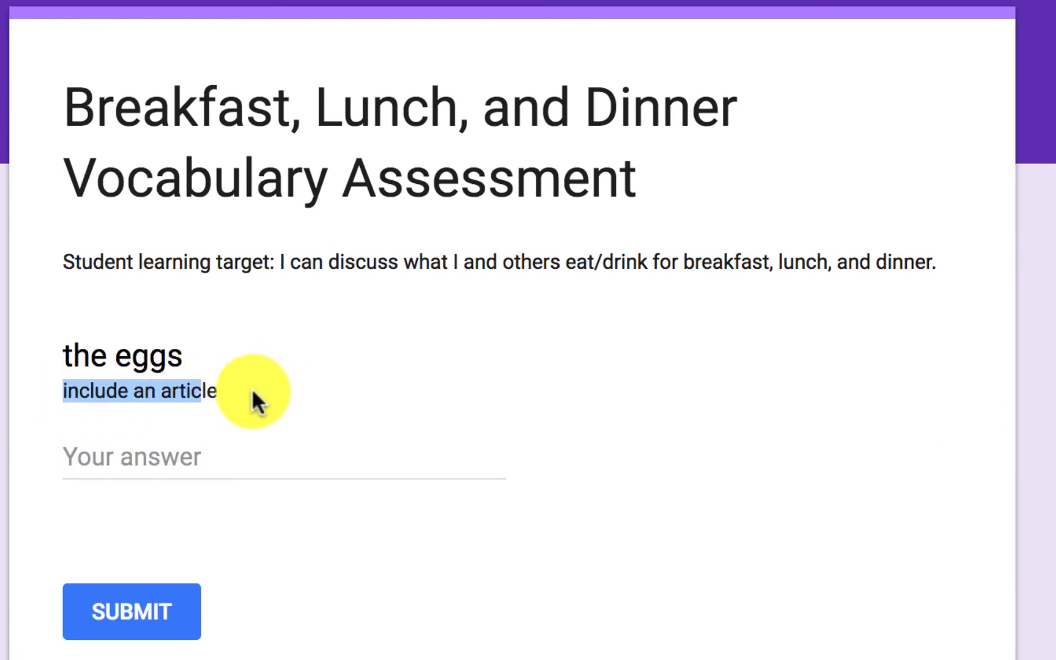
pyautogui.click(240, 389)
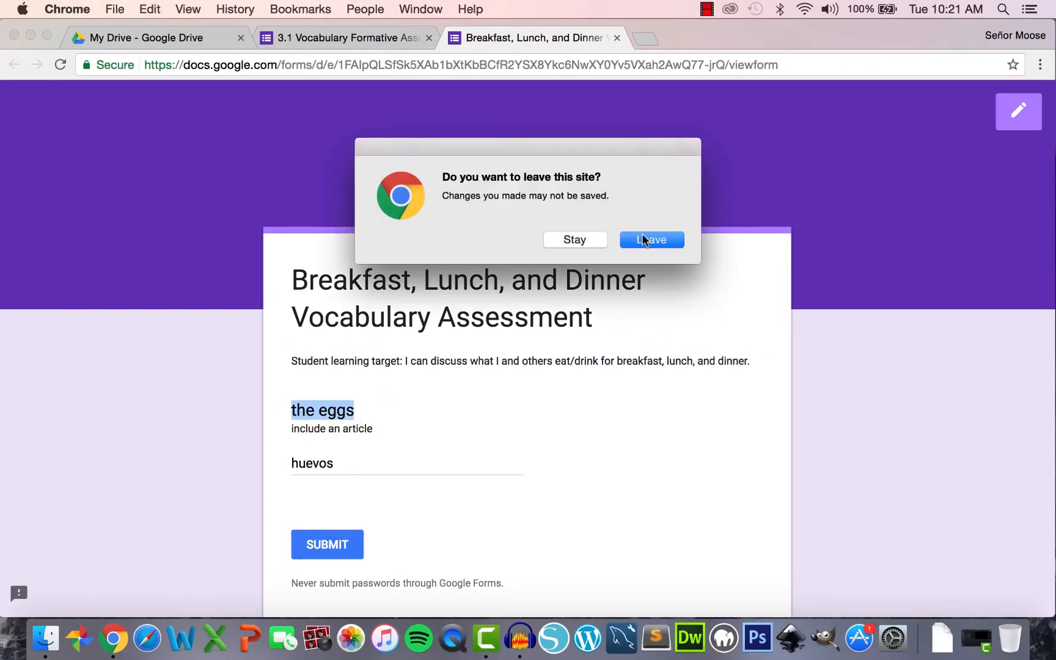
pyautogui.click(649, 240)
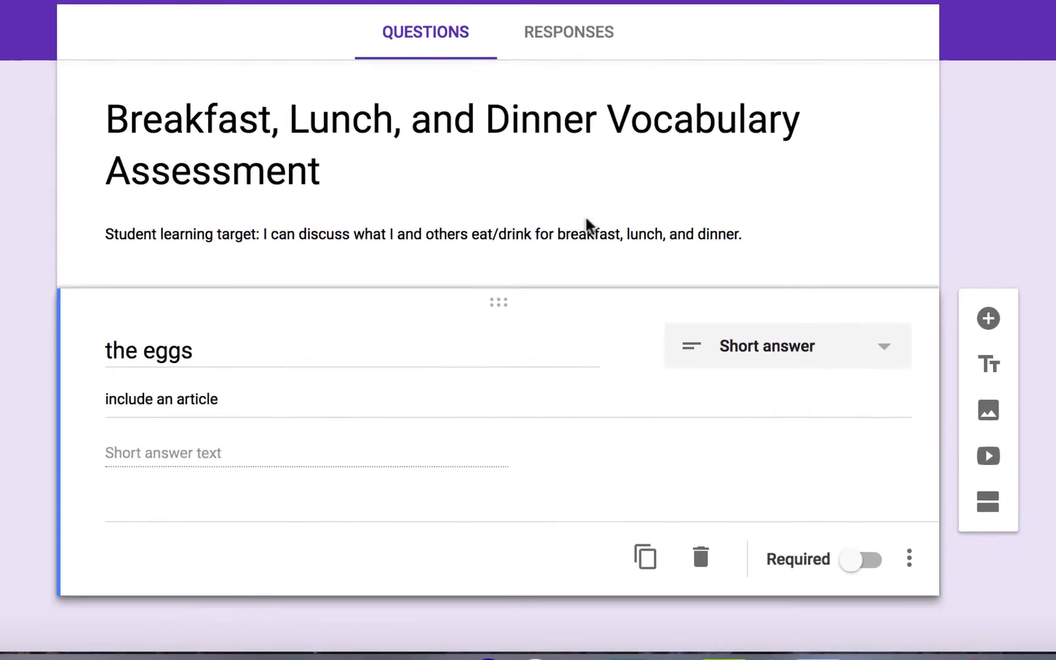
# - Add a short-answer question 'Me gusta comer el __________ de jamón y queso.' below 'the eggs'
pyautogui.scroll(-1, 586, 217)
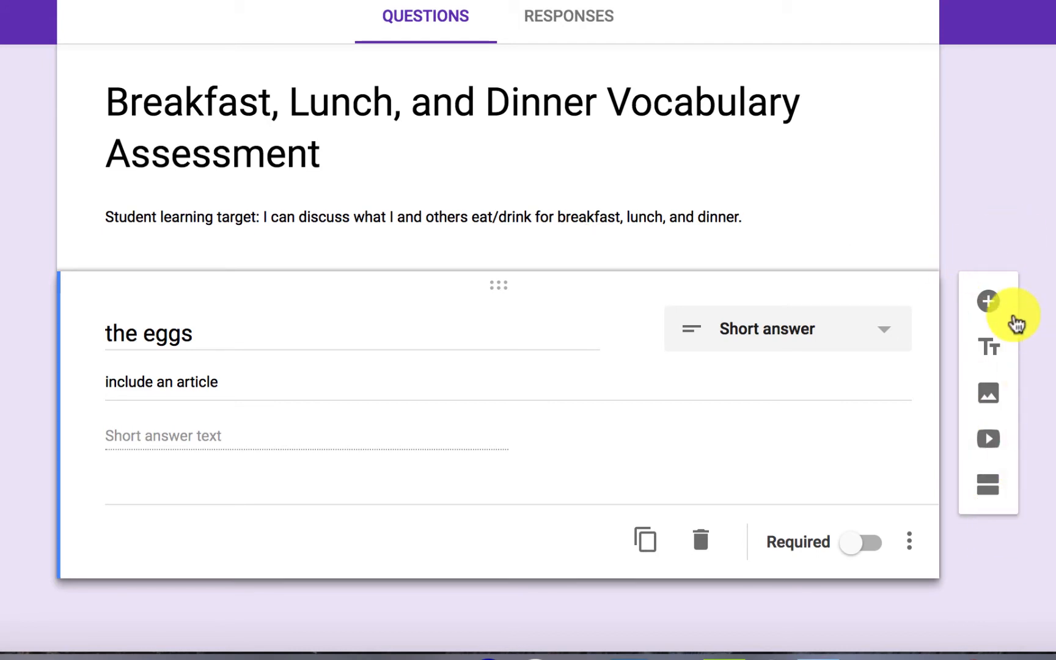
pyautogui.click(990, 306)
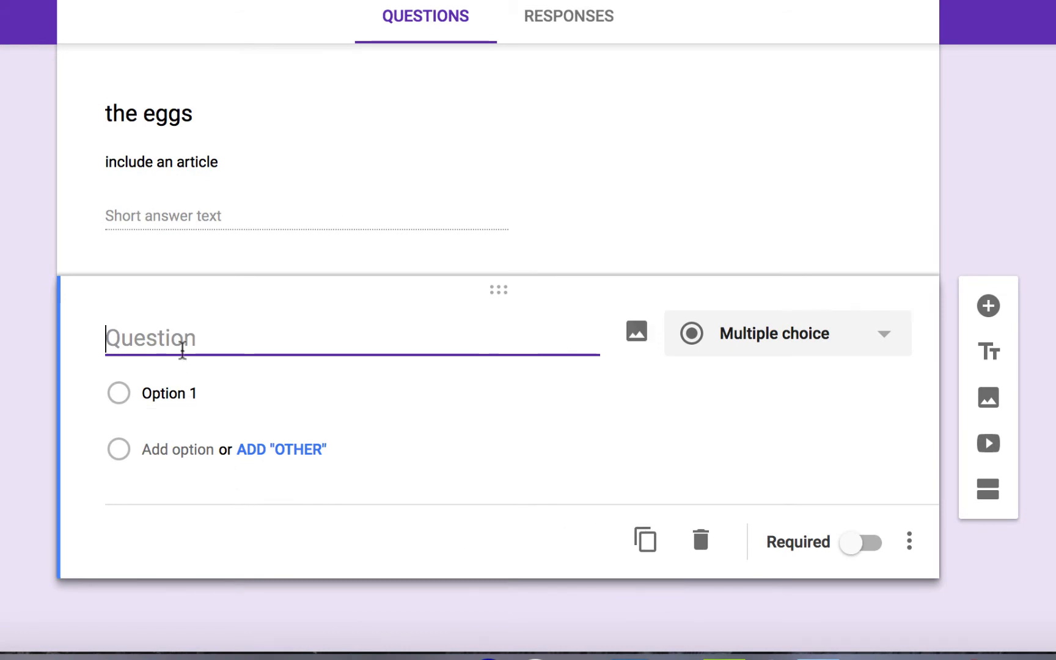
pyautogui.write('Me ')
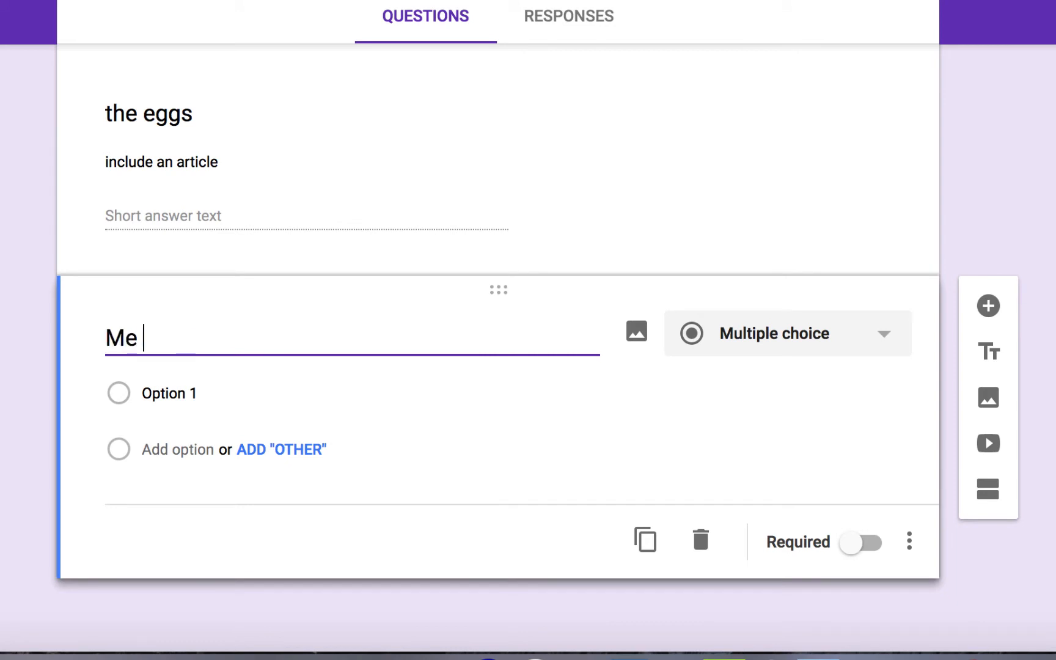
pyautogui.write('gusta comer e')
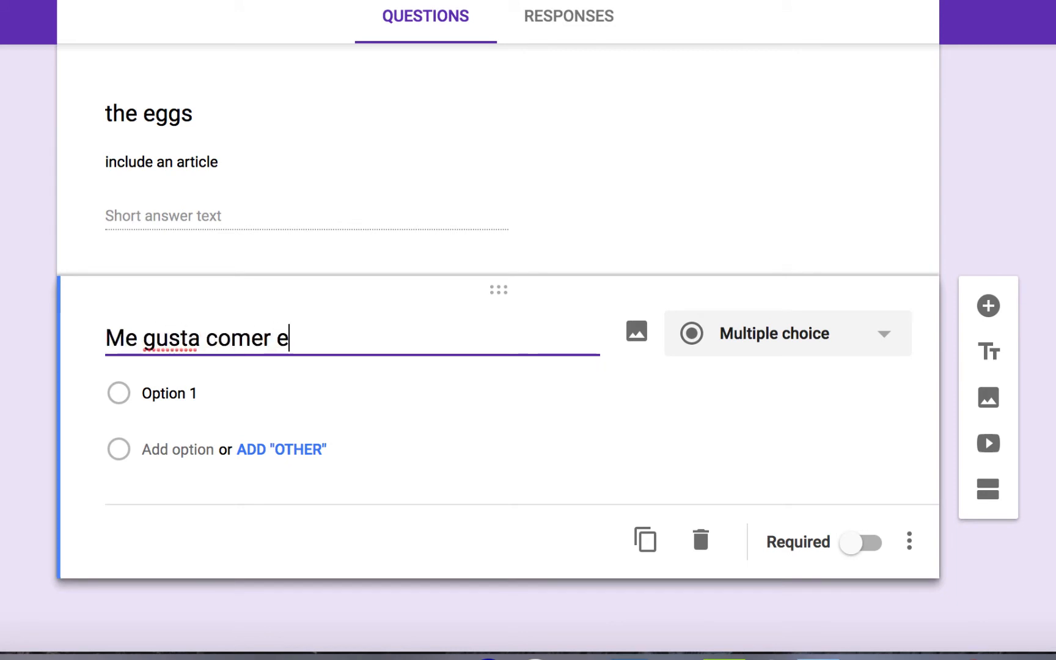
pyautogui.write('l ______')
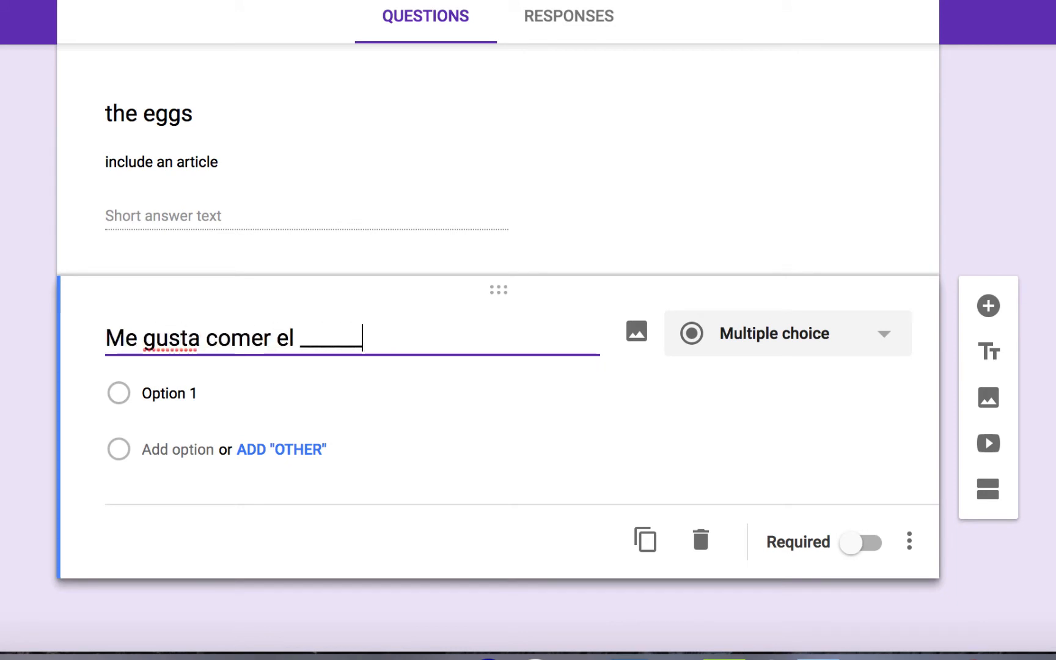
pyautogui.write('____ de jamón y qu')
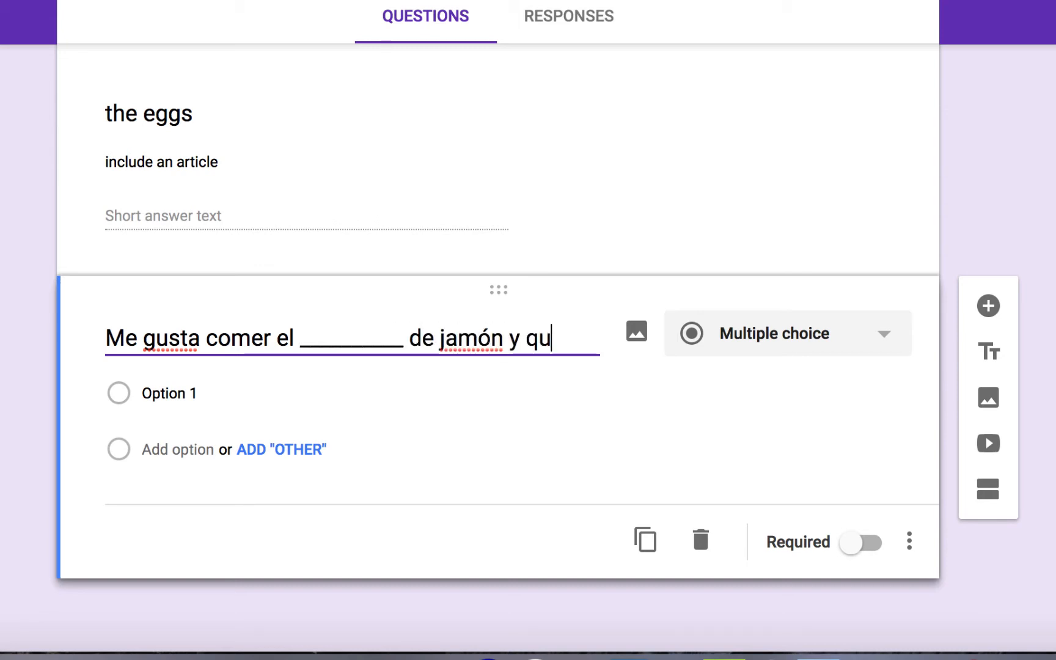
pyautogui.write('eso.')
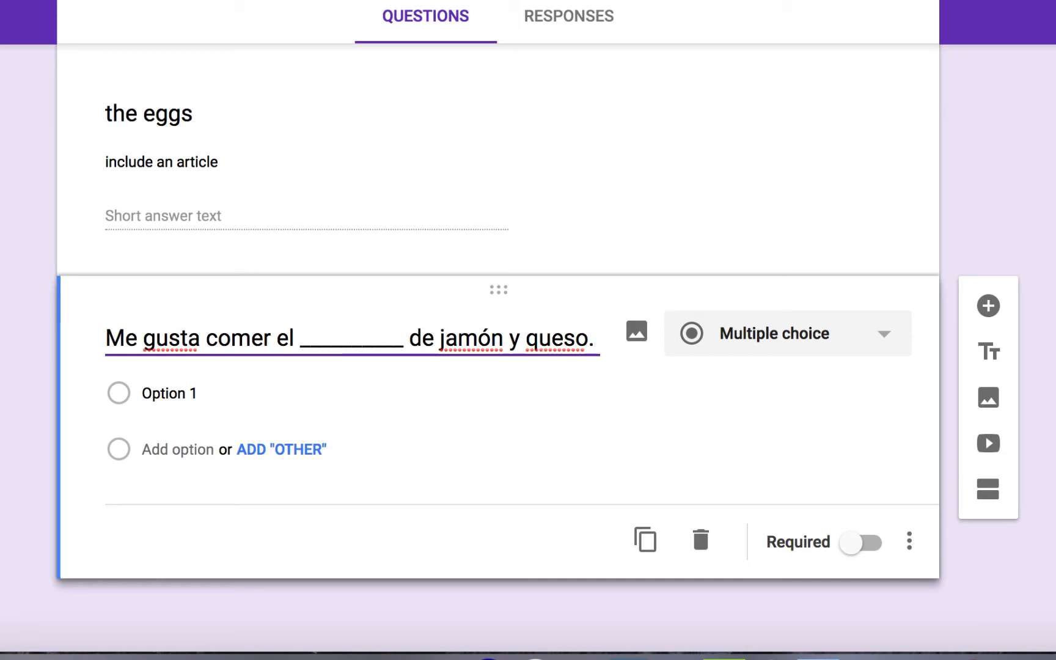
pyautogui.click(789, 345)
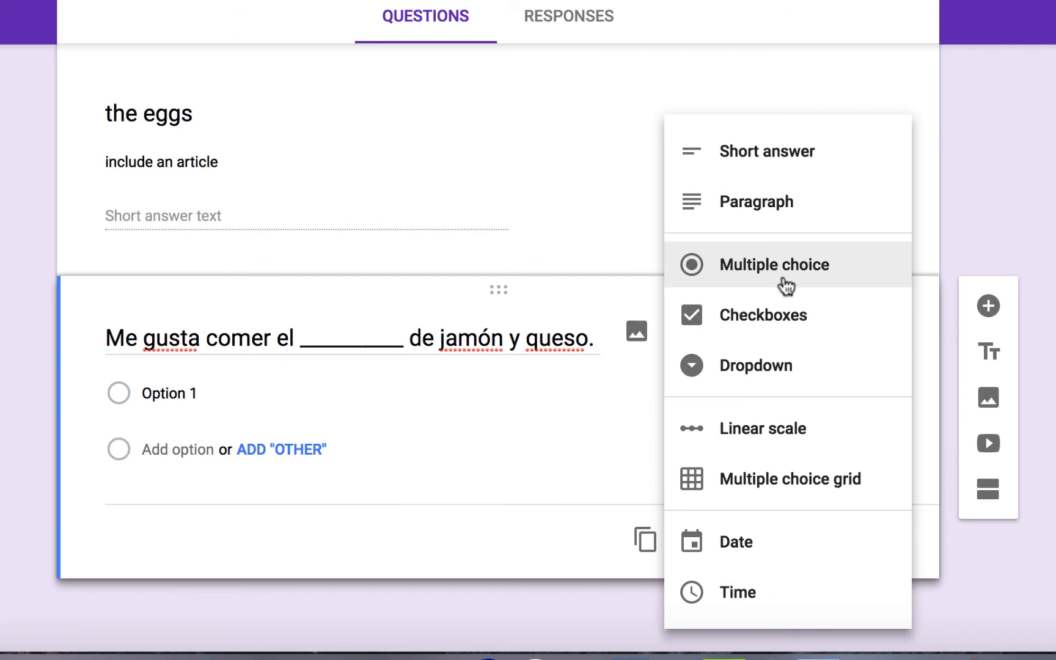
pyautogui.click(764, 153)
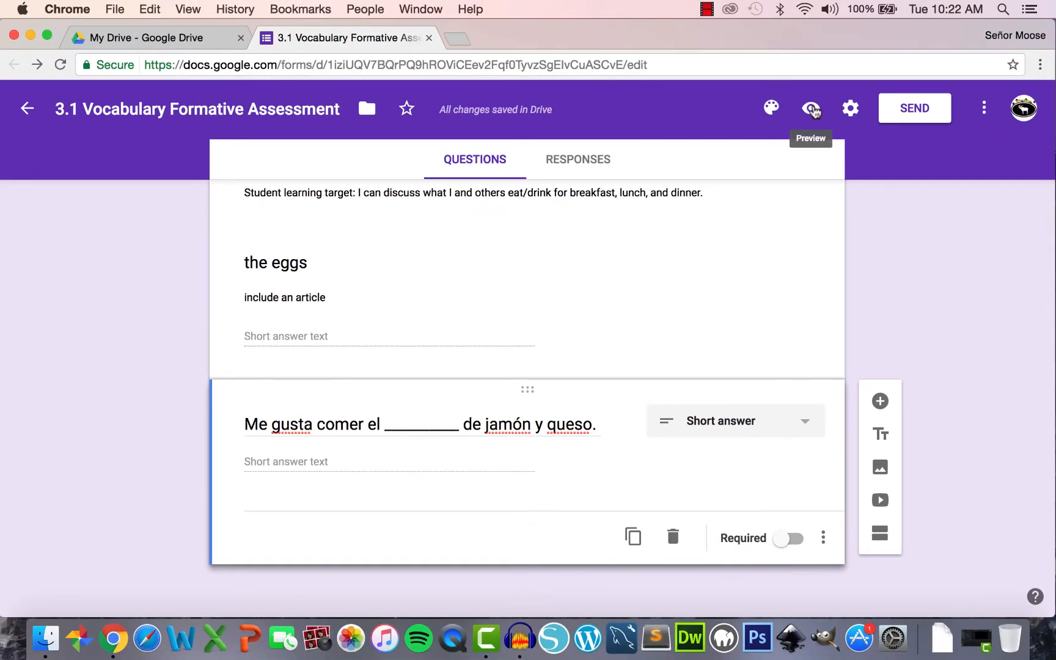
pyautogui.click(812, 108)
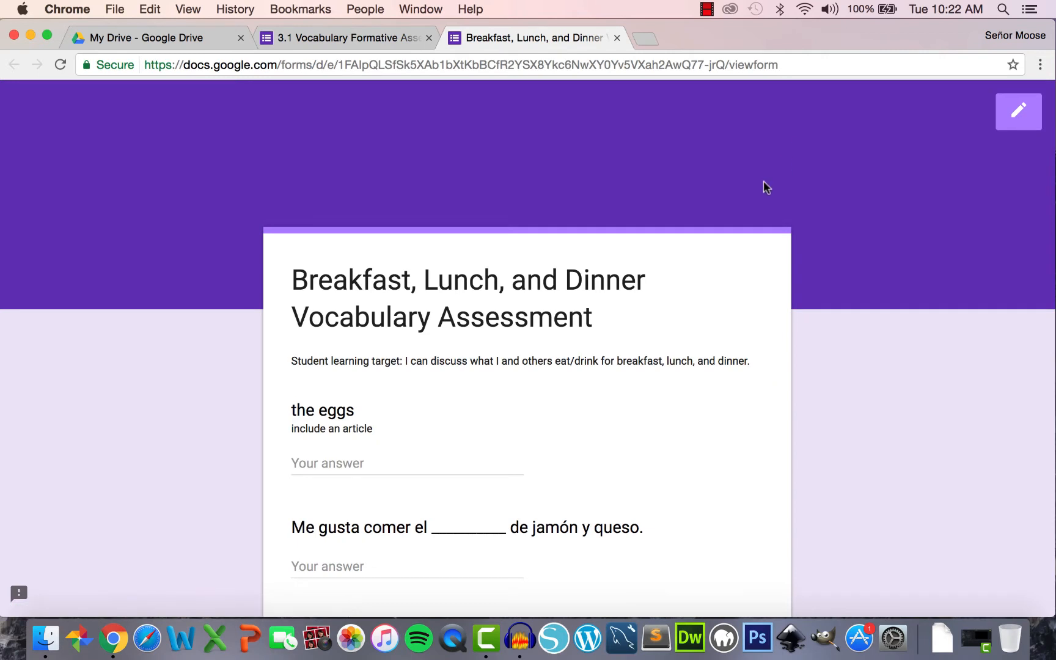
pyautogui.scroll(-3, 764, 186)
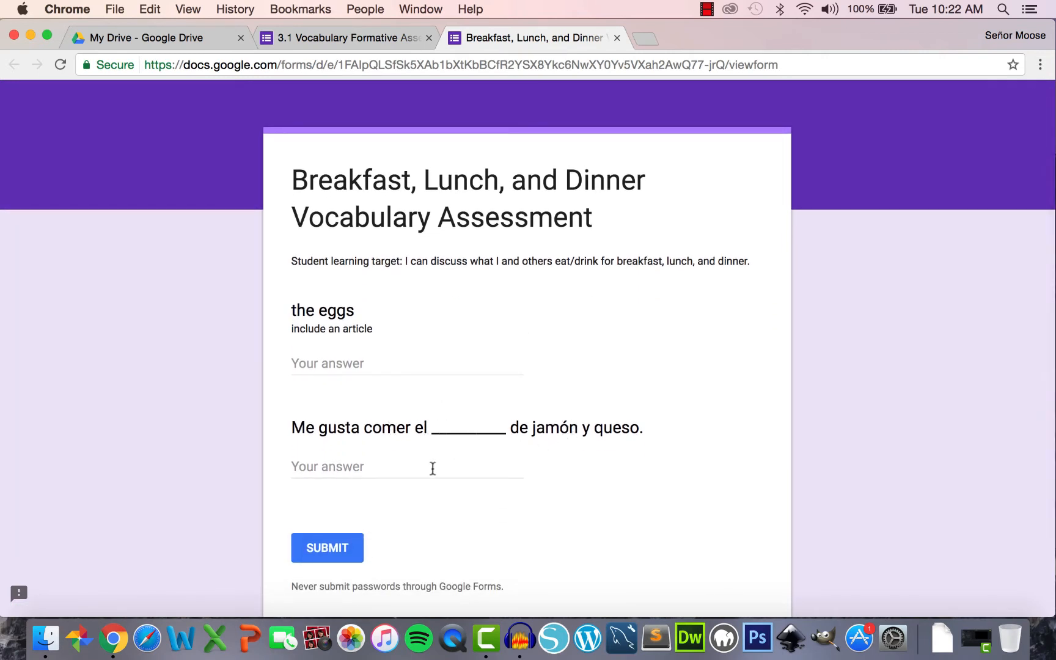
pyautogui.click(431, 468)
pyautogui.write('jamón')
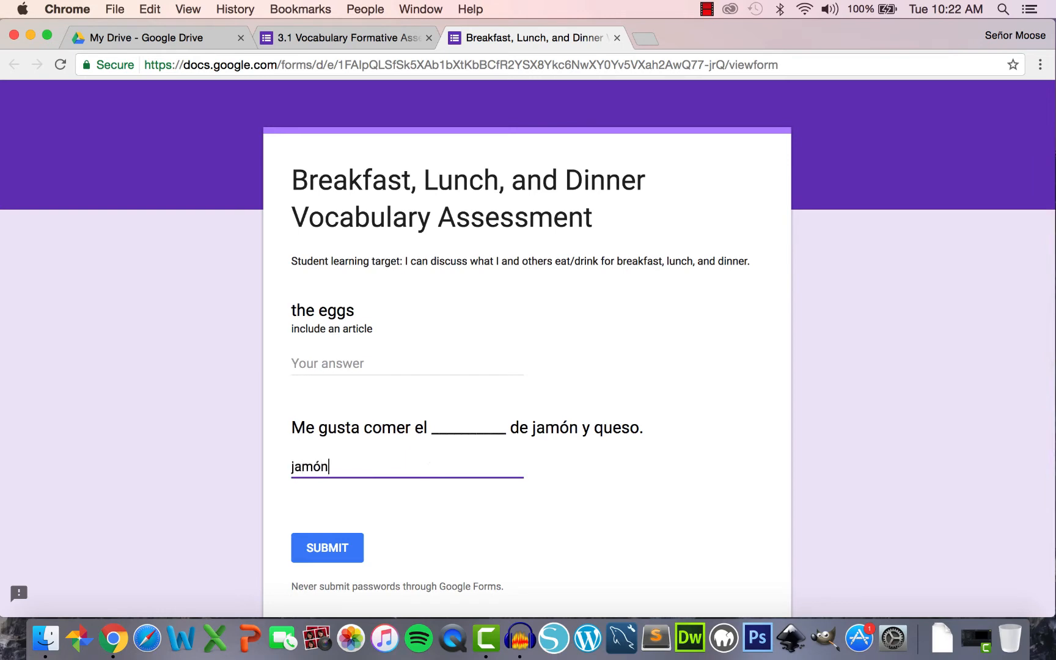
pyautogui.click(616, 38)
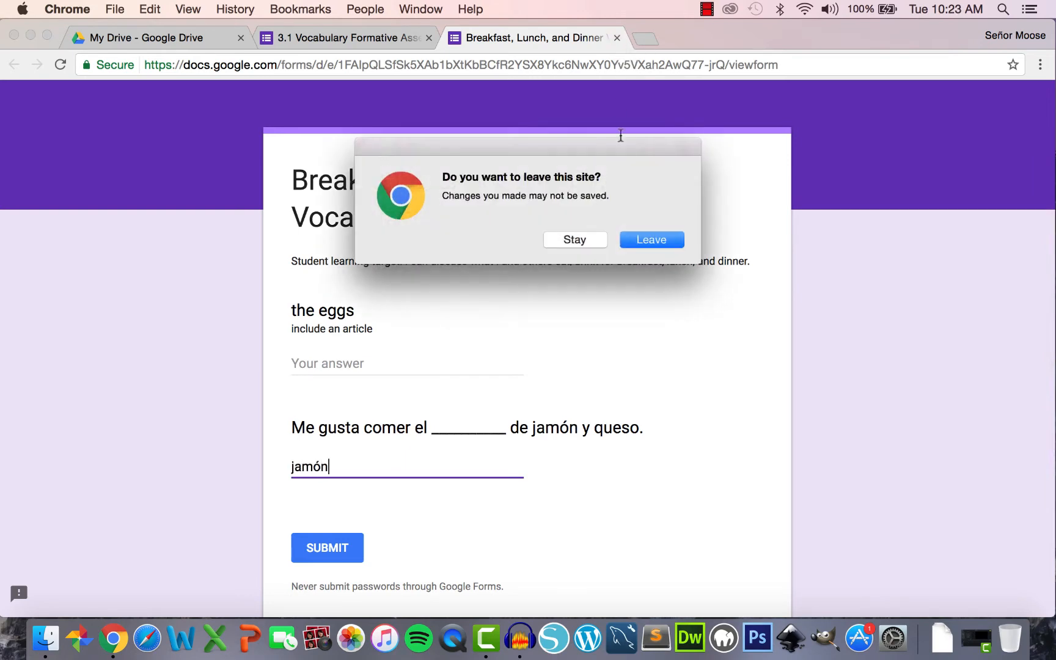
pyautogui.click(652, 241)
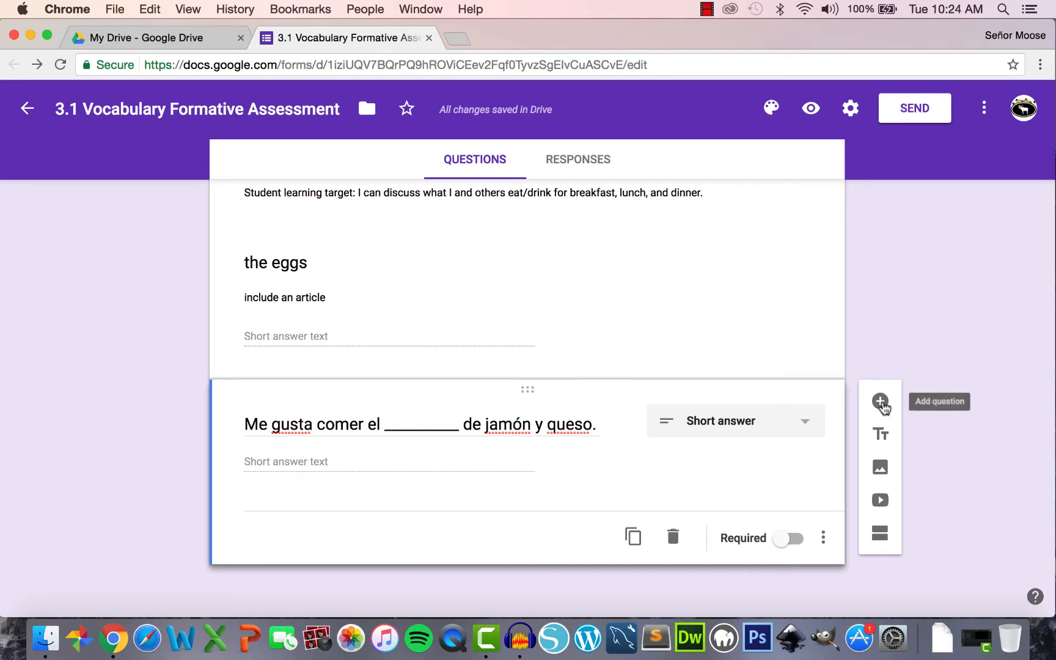
# - Add a third blank multiple-choice question below the jamón item and open Insert image for it
pyautogui.click(880, 401)
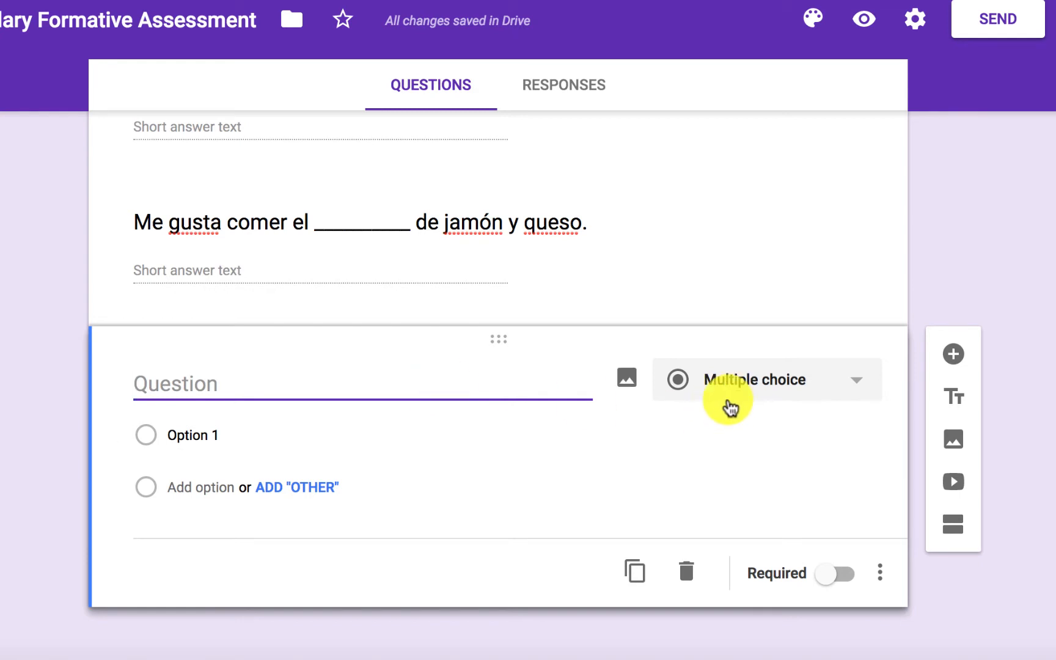
pyautogui.click(626, 382)
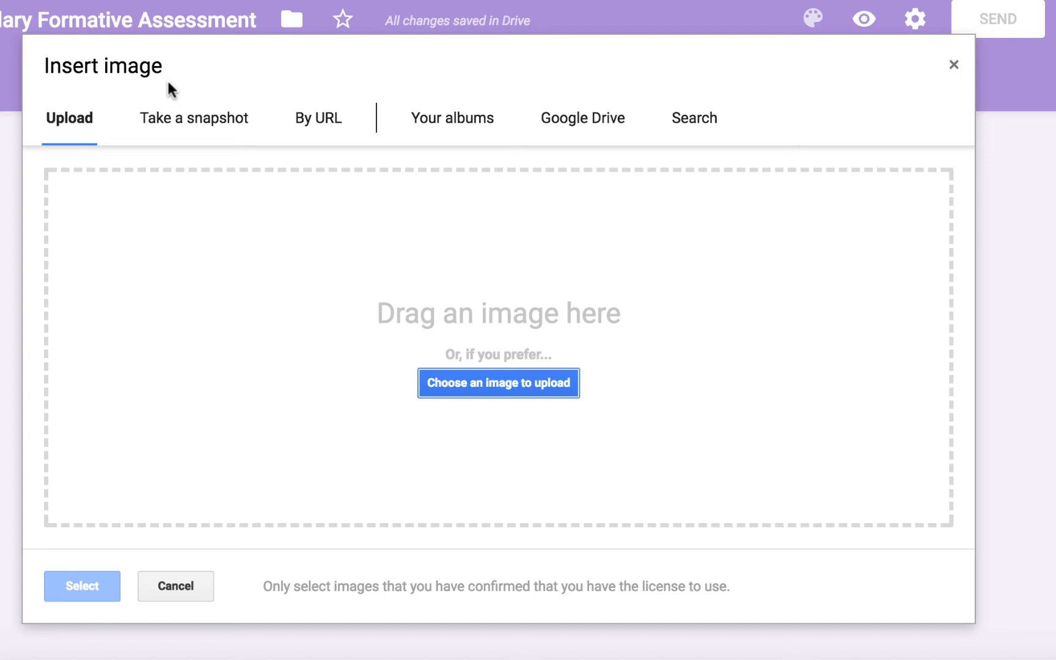
# - Upload Apple.png from the Desktop as the new question's picture
pyautogui.click(317, 124)
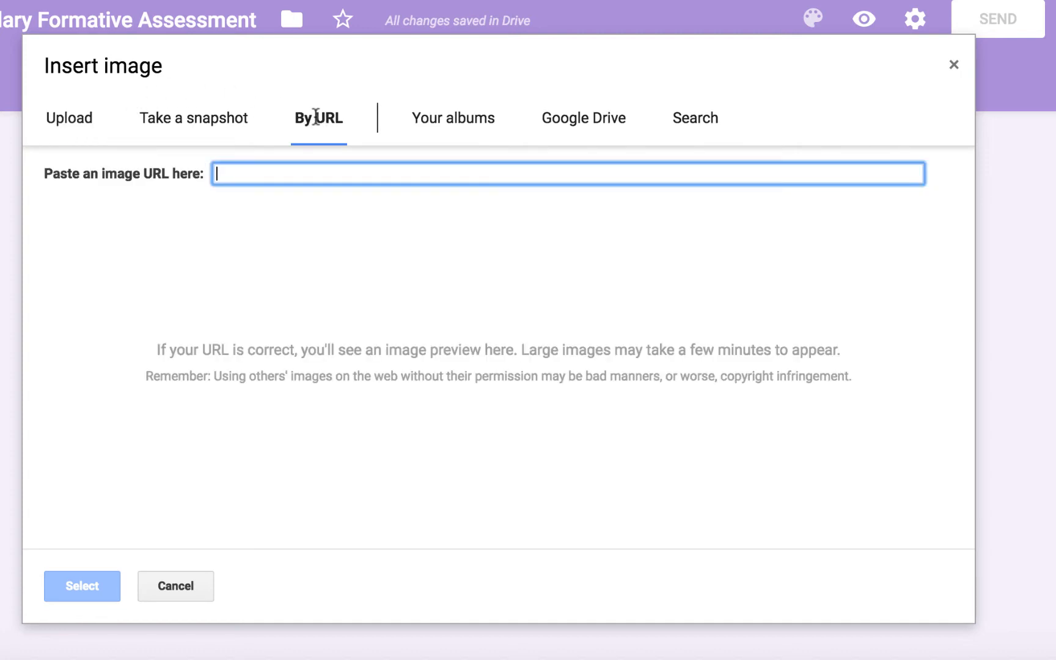
pyautogui.click(596, 128)
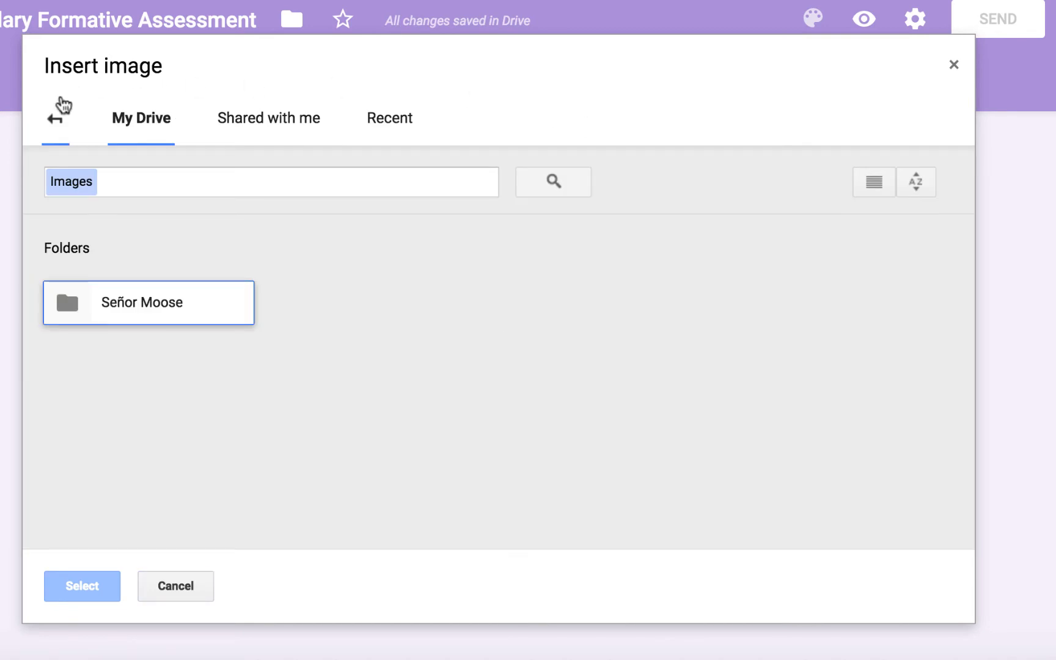
pyautogui.click(64, 105)
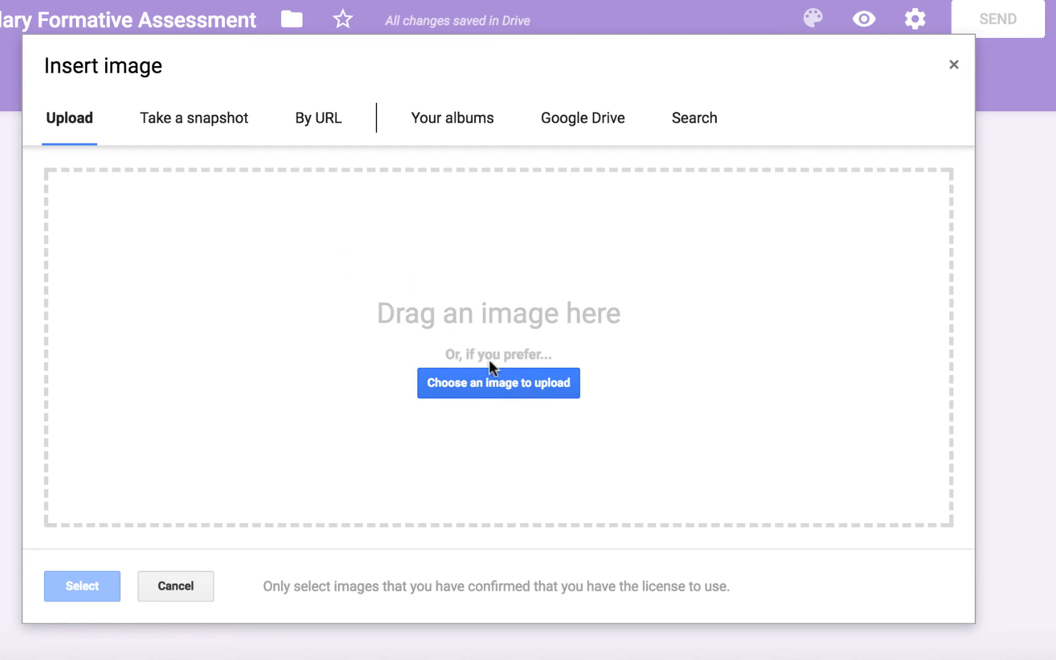
pyautogui.click(497, 382)
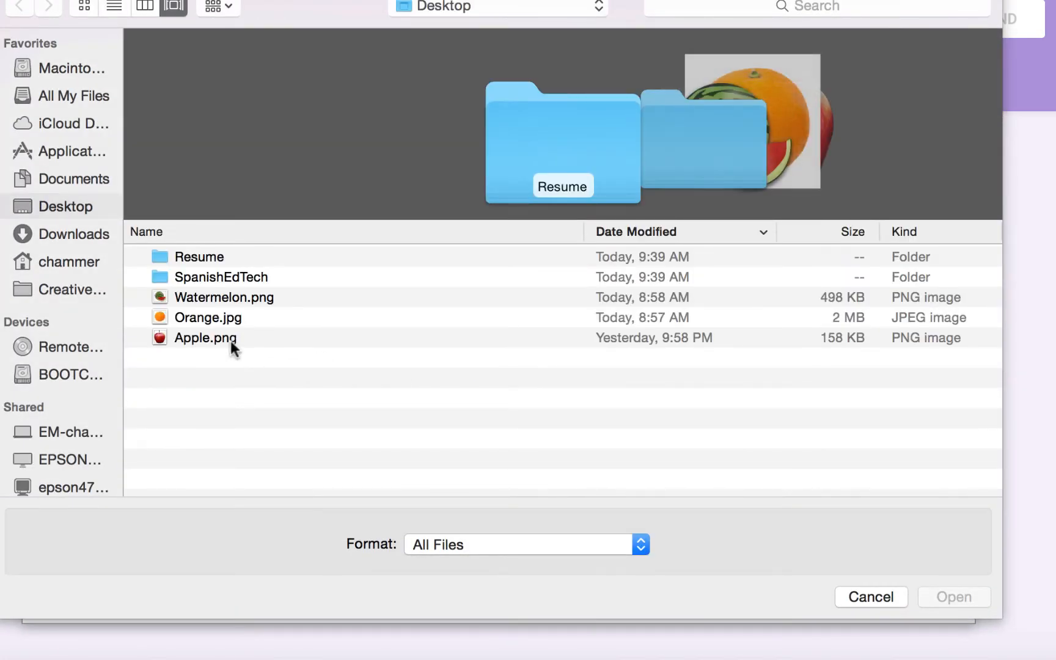
pyautogui.click(205, 338)
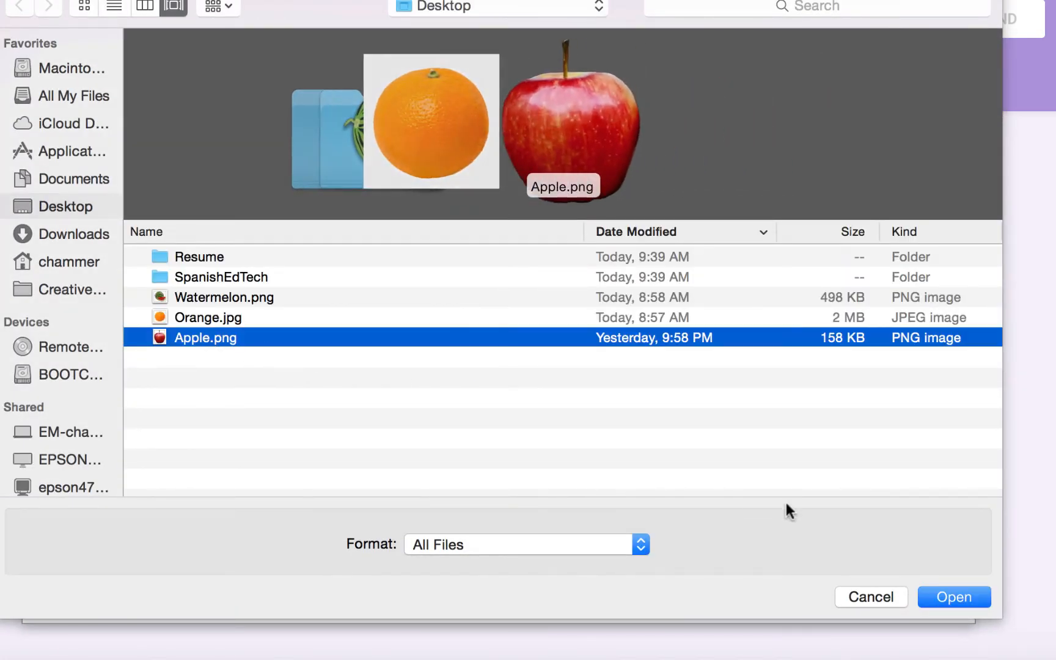
pyautogui.click(969, 599)
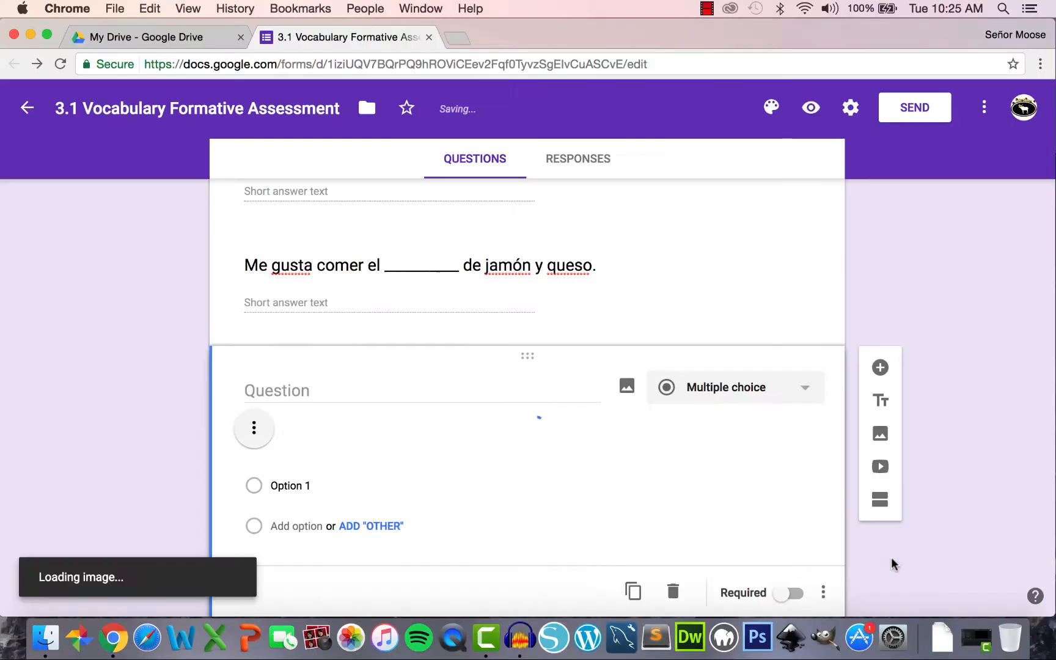
# - Center-align the apple picture and keep the question type as Multiple choice
pyautogui.scroll(-5, 656, 481)
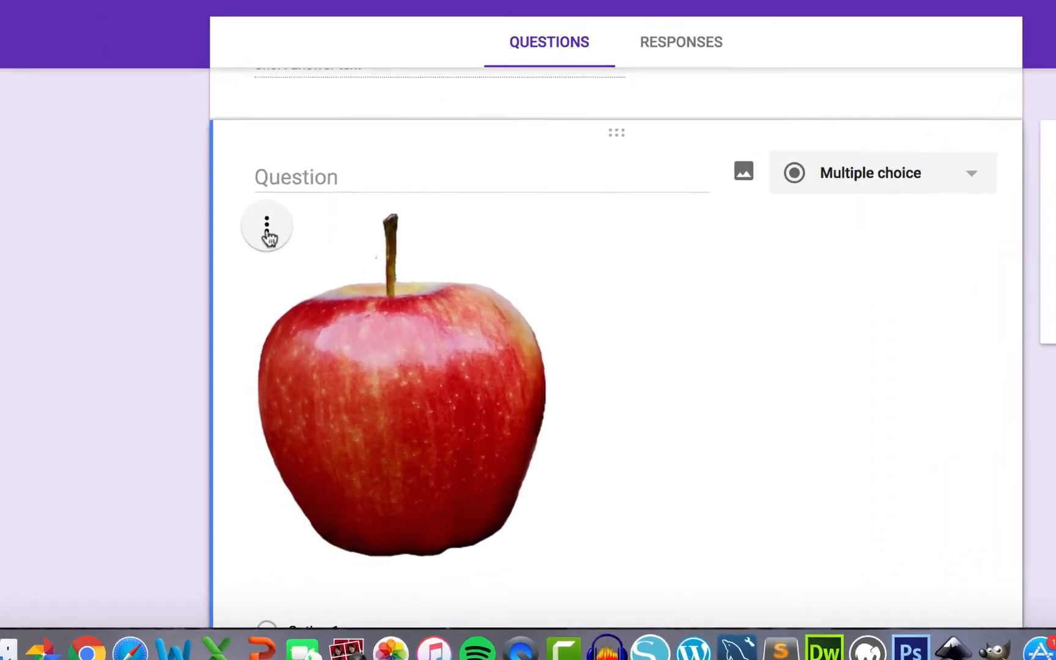
pyautogui.click(254, 306)
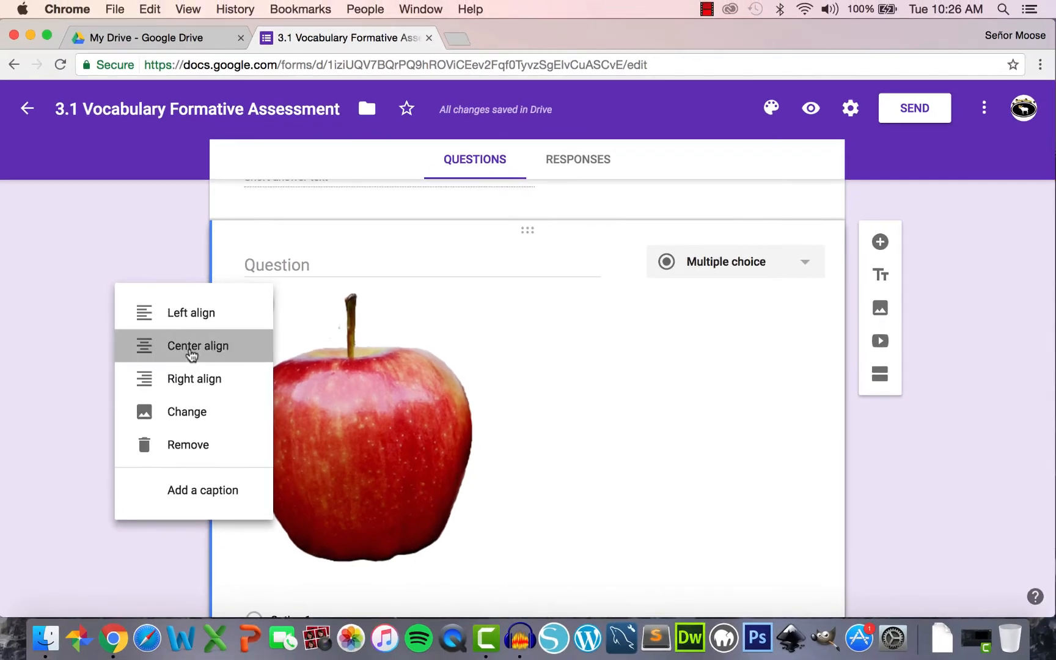
pyautogui.click(191, 341)
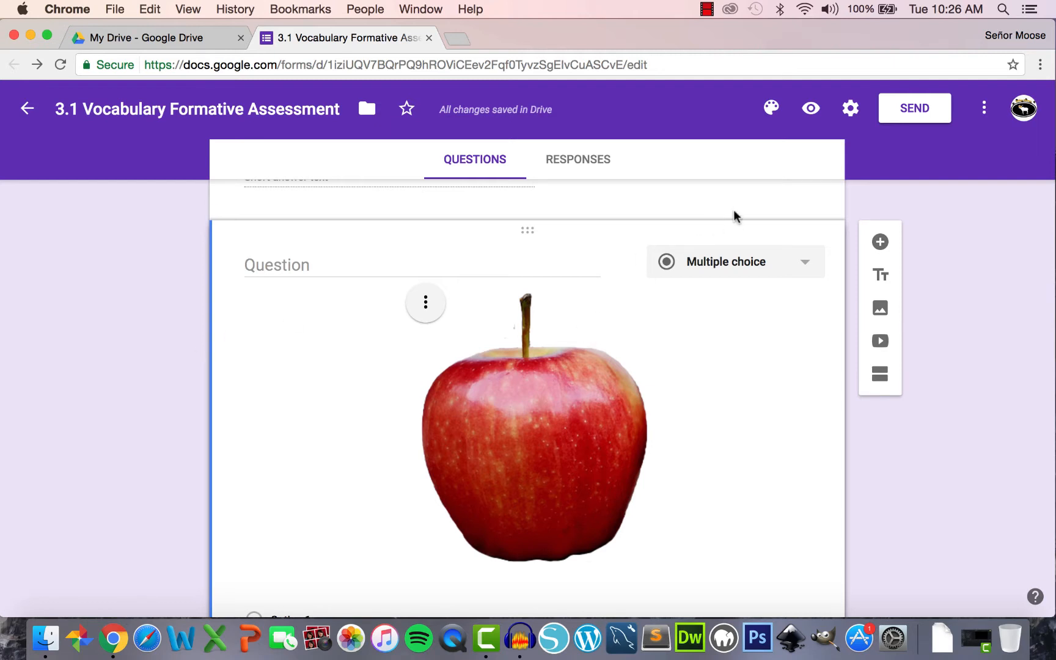
pyautogui.click(743, 274)
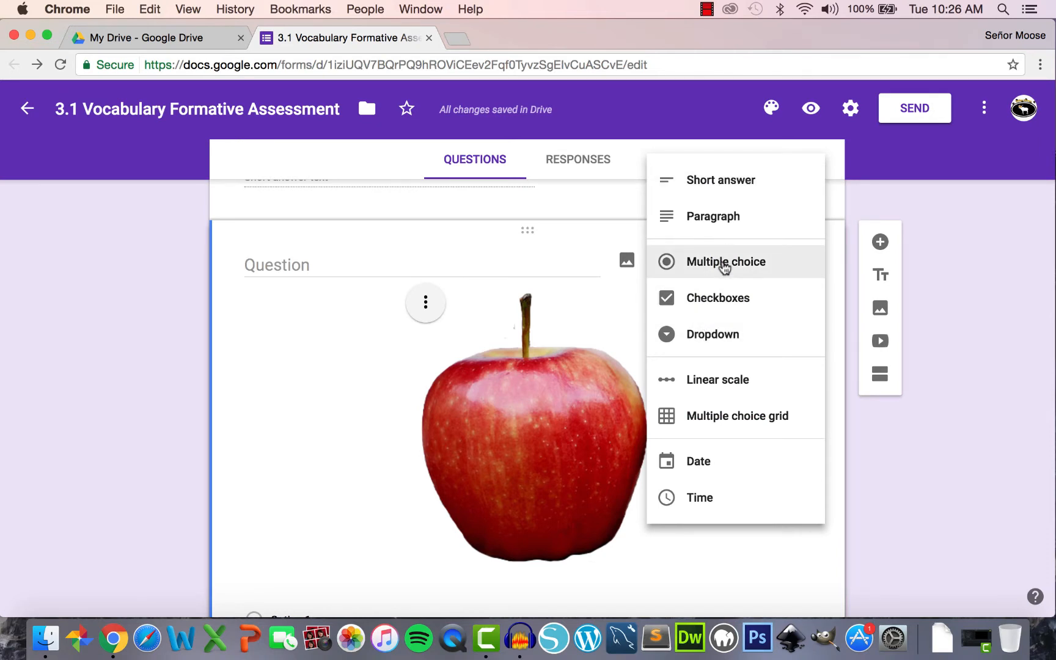
pyautogui.click(723, 264)
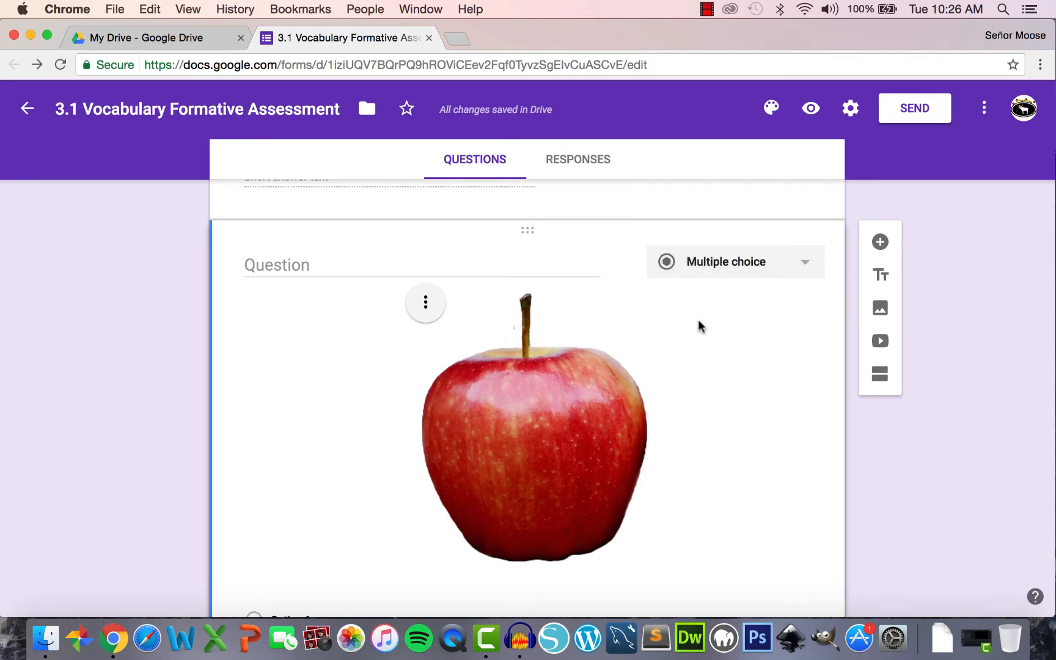
pyautogui.scroll(-3, 700, 360)
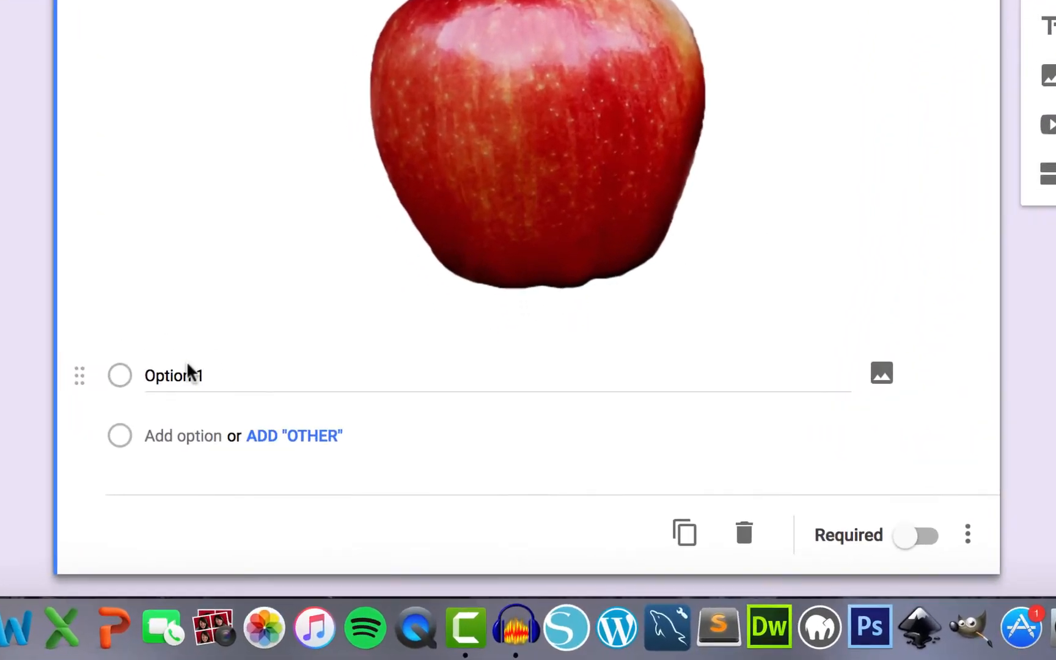
# - Enter 'una bebida' and 'una manzana' as answer choices and add an Other choice
pyautogui.click(188, 370)
pyautogui.write('un')
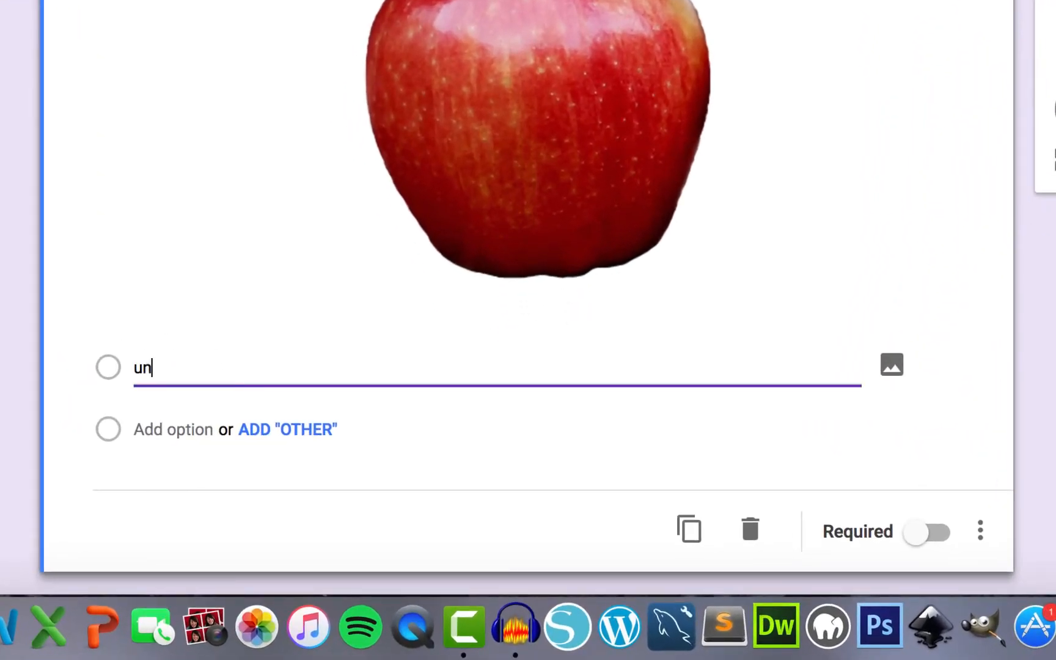
pyautogui.write('a bebida')
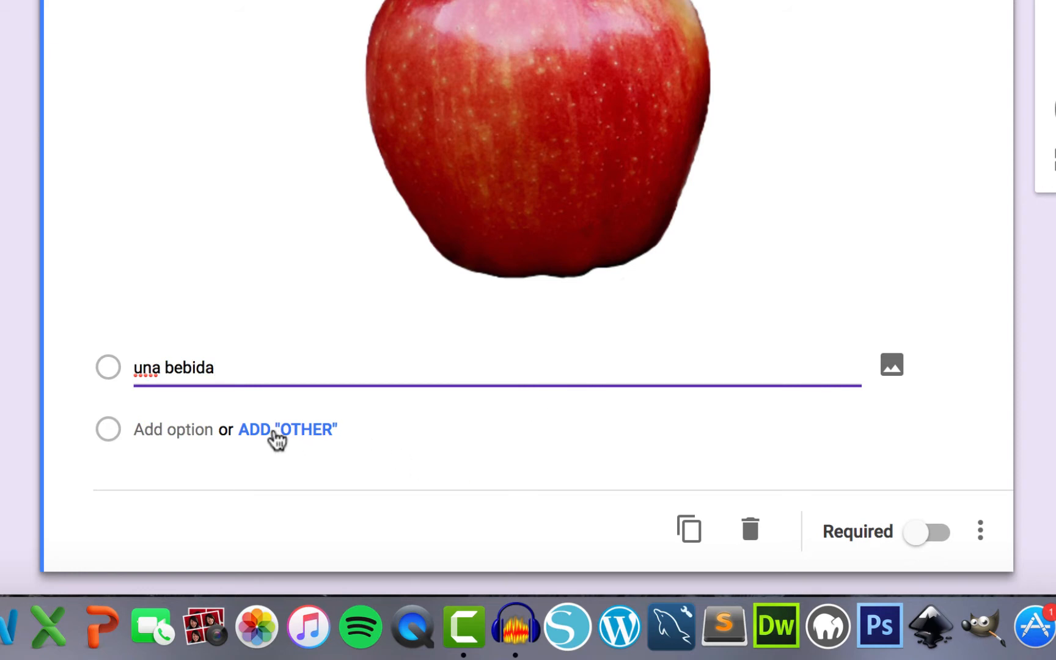
pyautogui.click(276, 432)
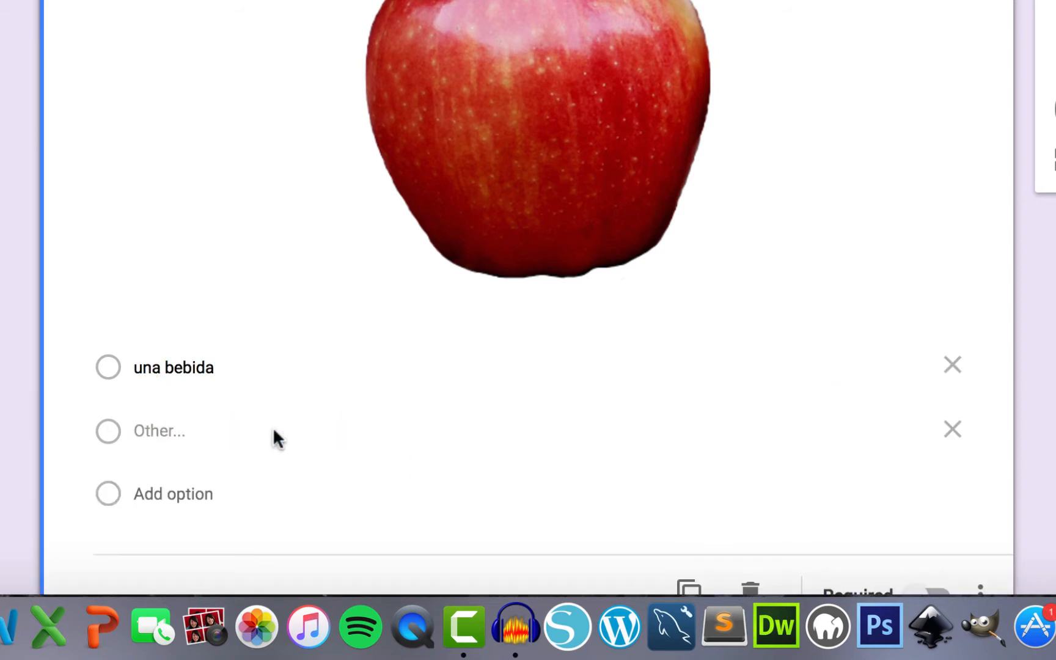
pyautogui.click(176, 492)
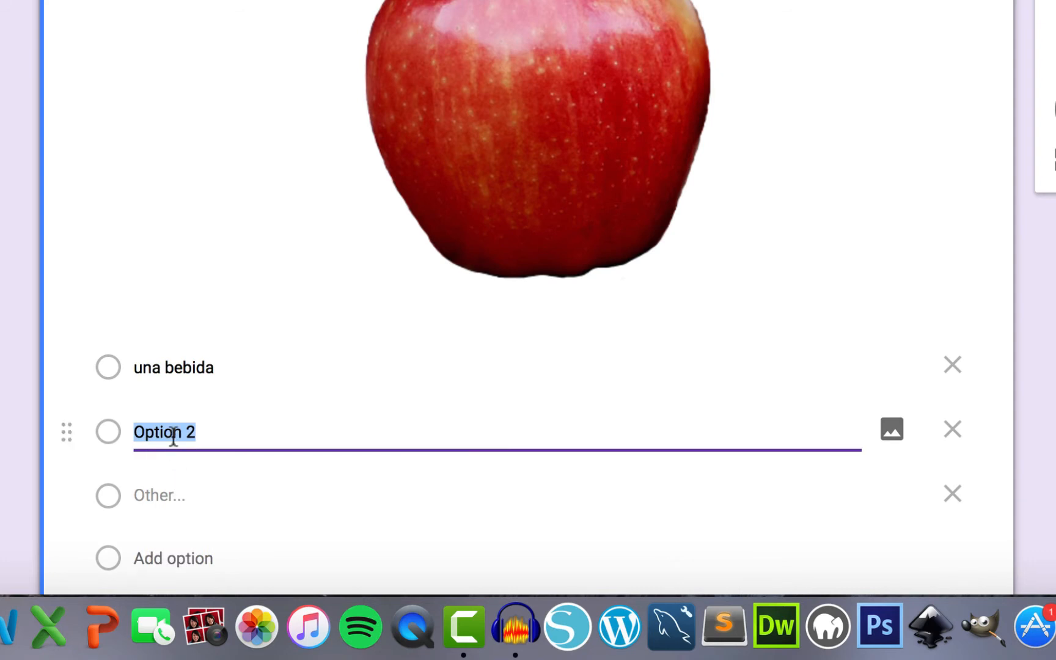
pyautogui.write('una manza')
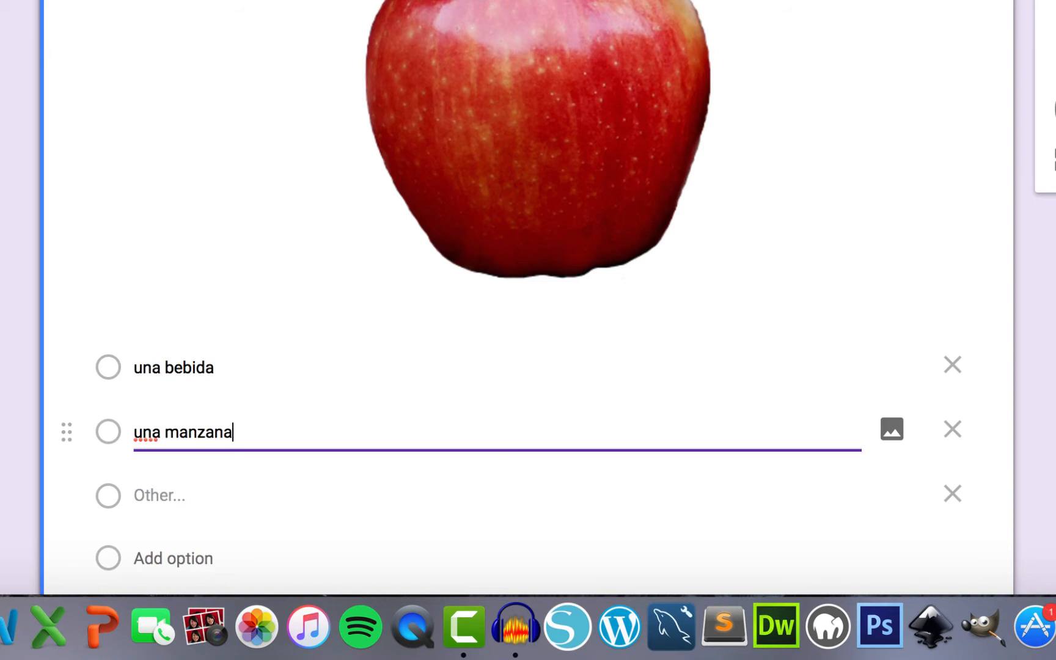
pyautogui.write('na')
# - Add 'una cena' and 'un sándwich' as the third and fourth choices
pyautogui.scroll(-3, 209, 431)
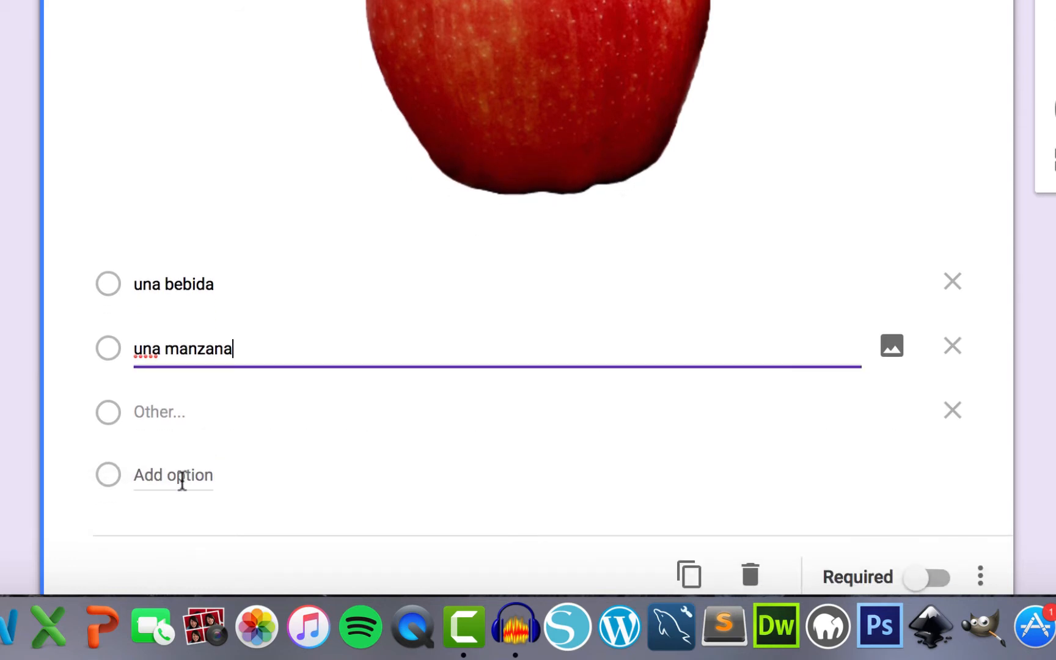
pyautogui.click(181, 476)
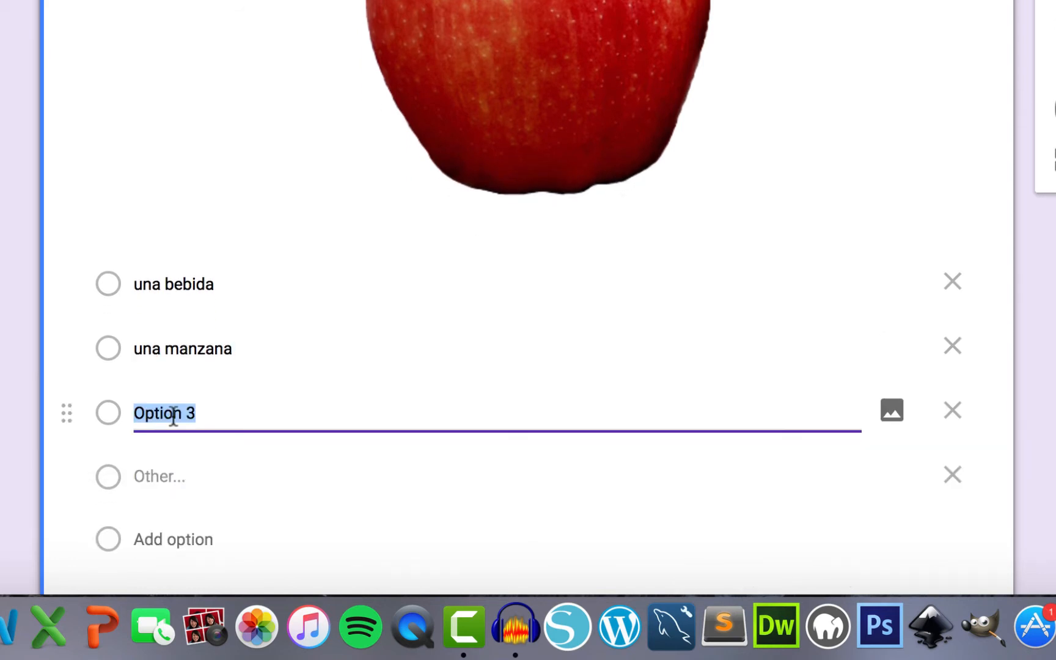
pyautogui.write('un')
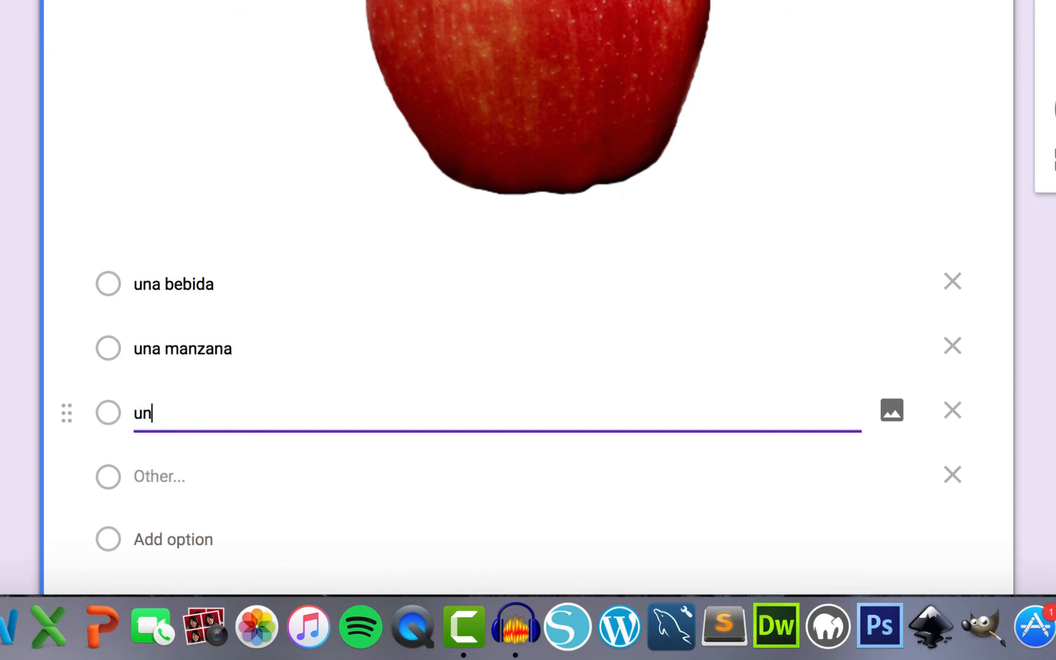
pyautogui.write('a cena')
pyautogui.scroll(-3, 189, 462)
pyautogui.click(189, 465)
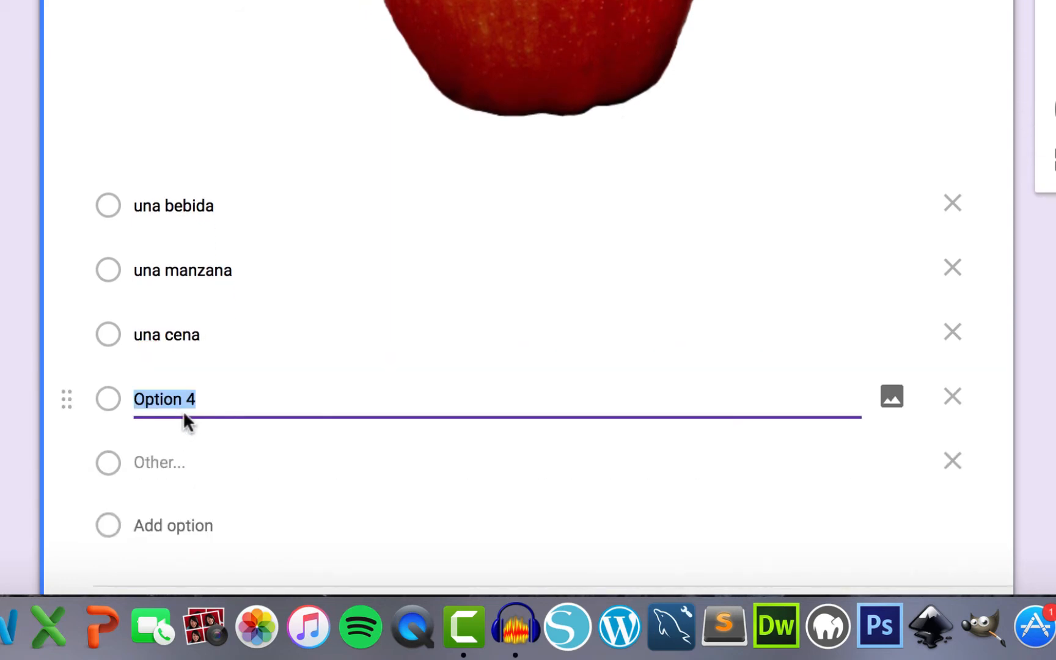
pyautogui.write('un sán')
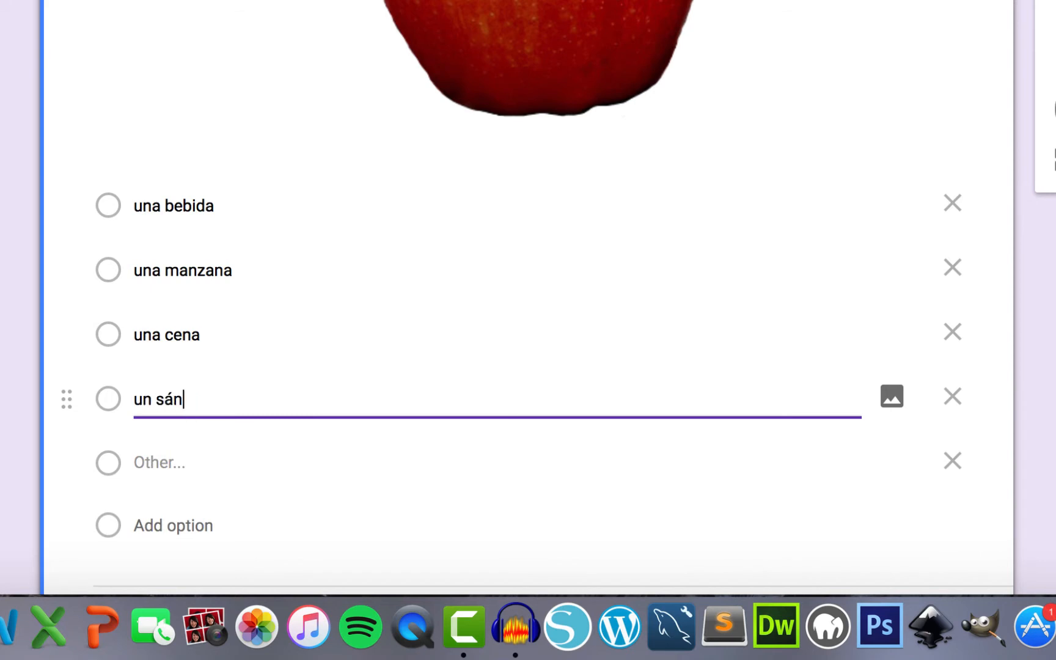
pyautogui.write('dwich')
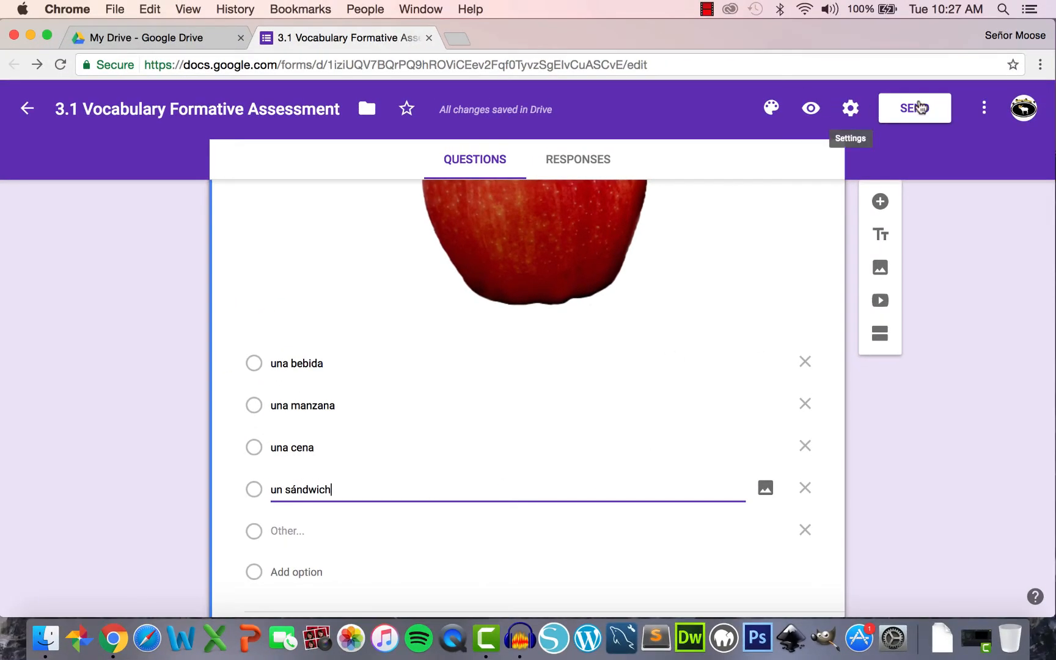
pyautogui.click(811, 110)
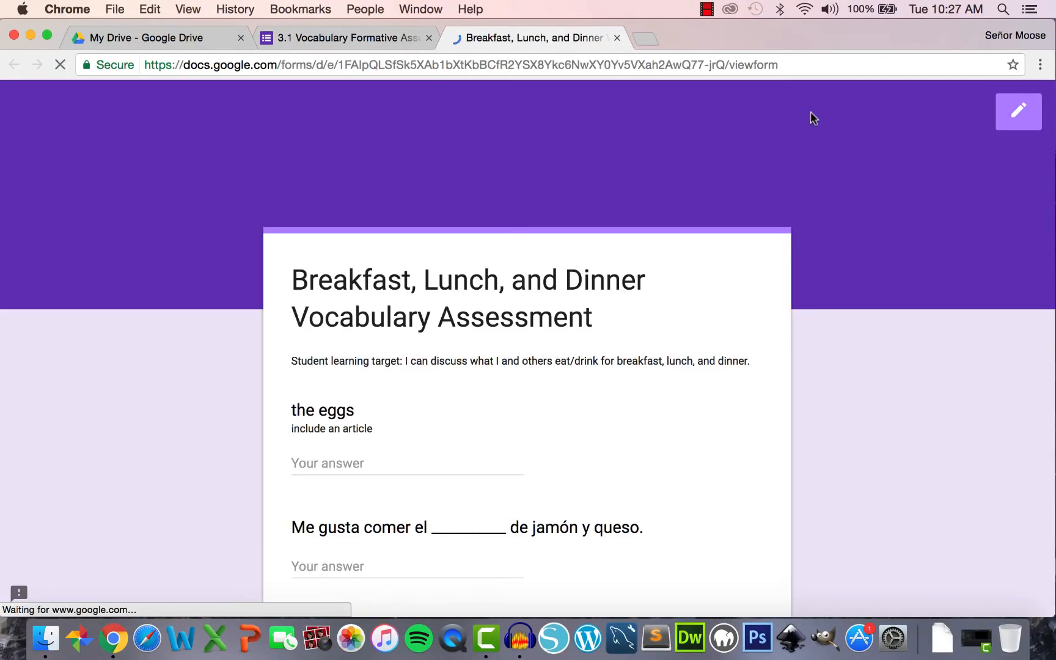
pyautogui.scroll(-3, 617, 237)
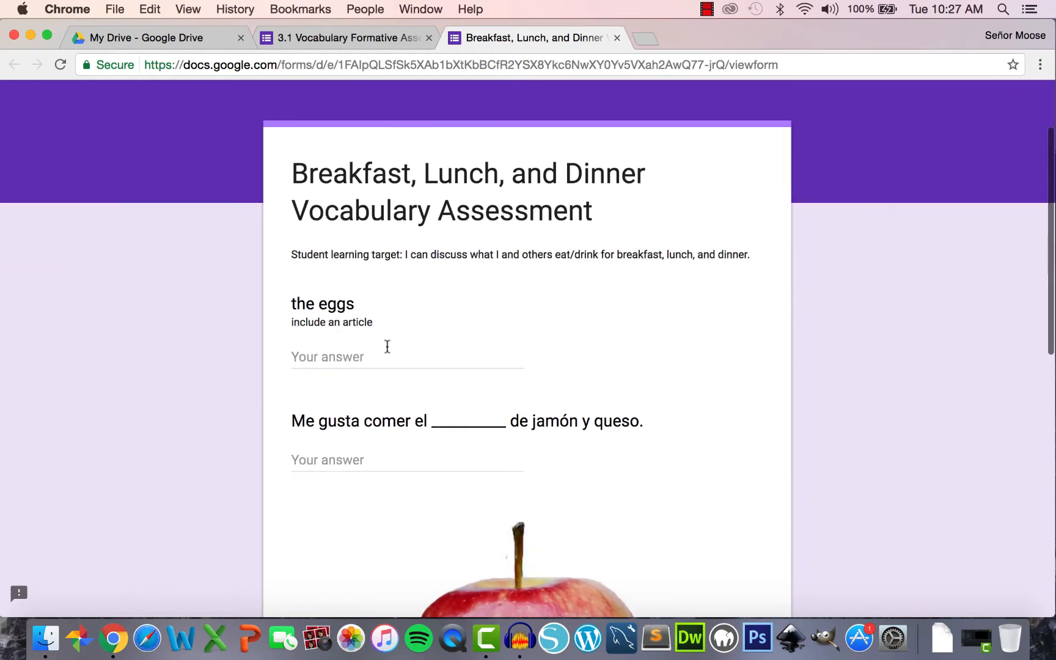
pyautogui.scroll(-5, 403, 353)
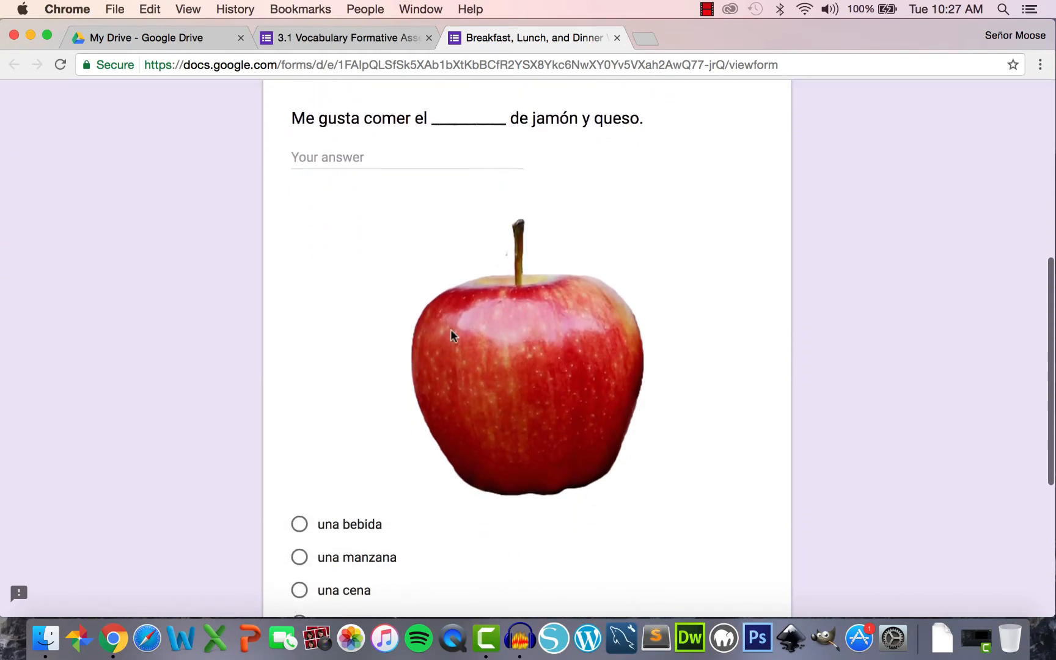
pyautogui.scroll(-3, 503, 342)
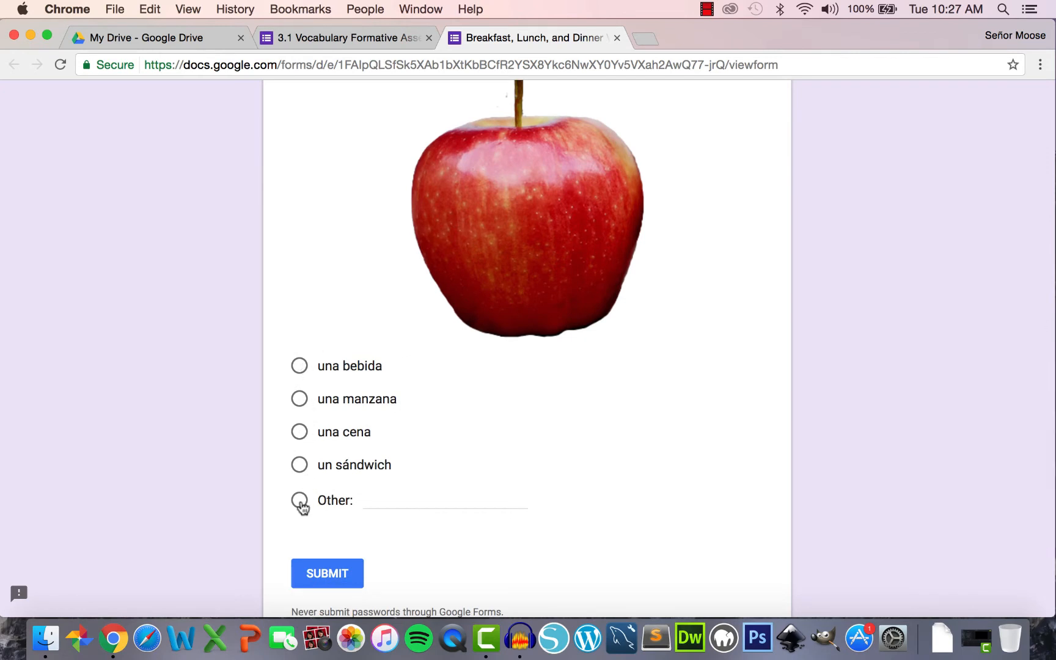
pyautogui.click(300, 502)
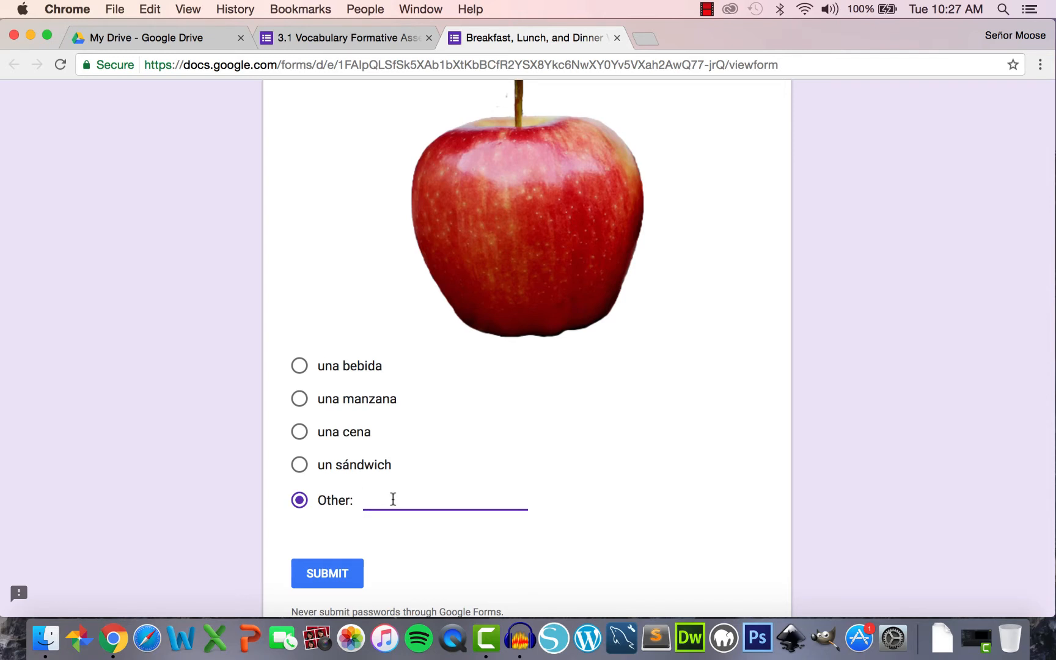
pyautogui.write('una naranja')
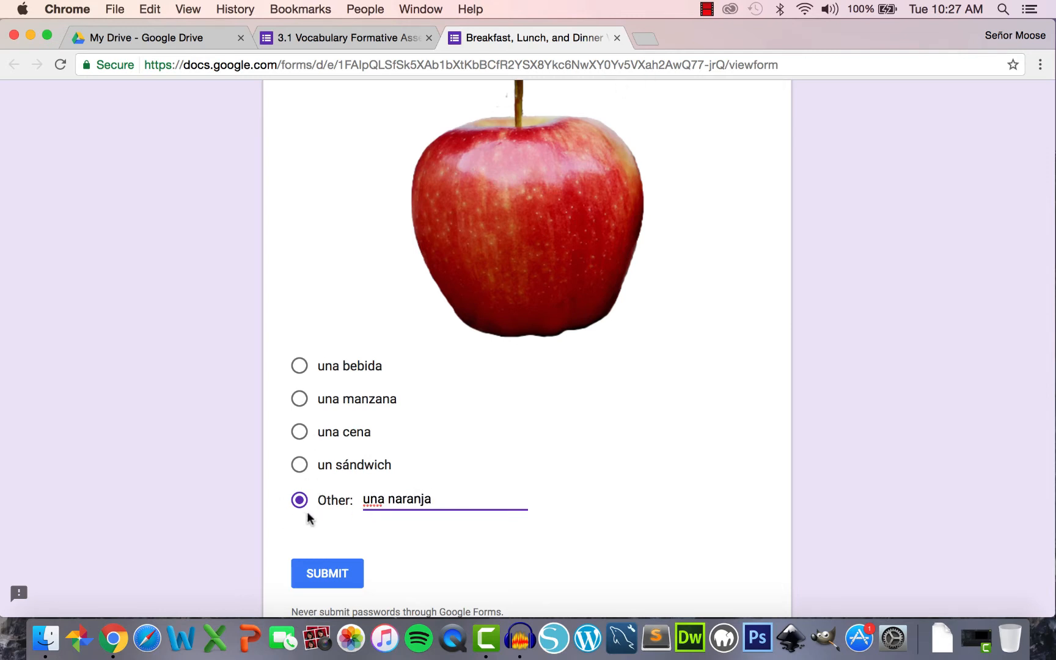
pyautogui.click(617, 38)
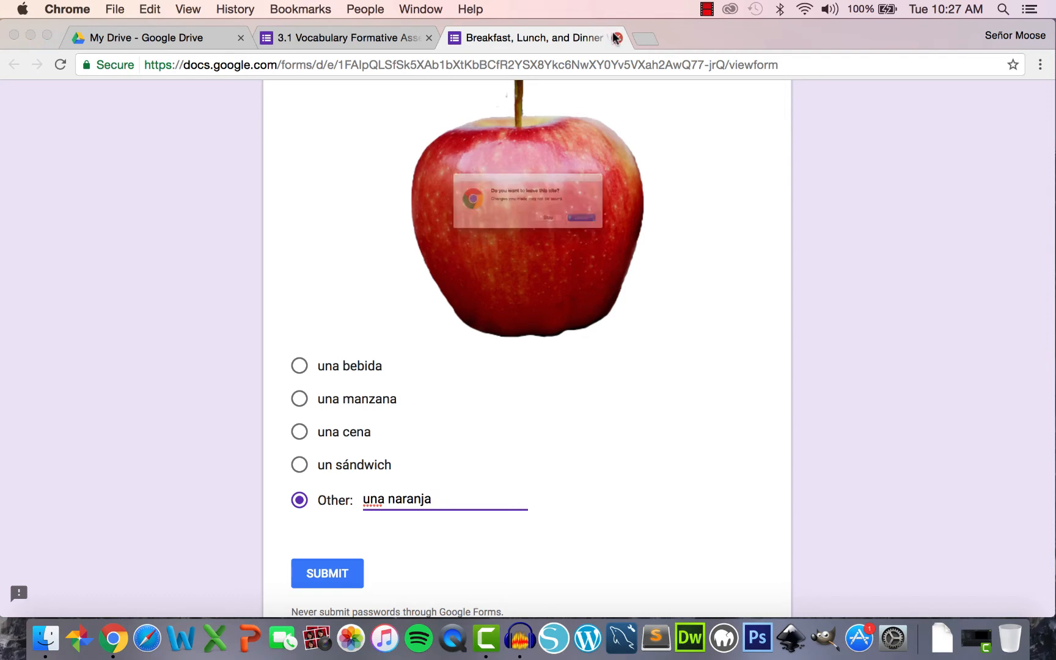
pyautogui.click(651, 236)
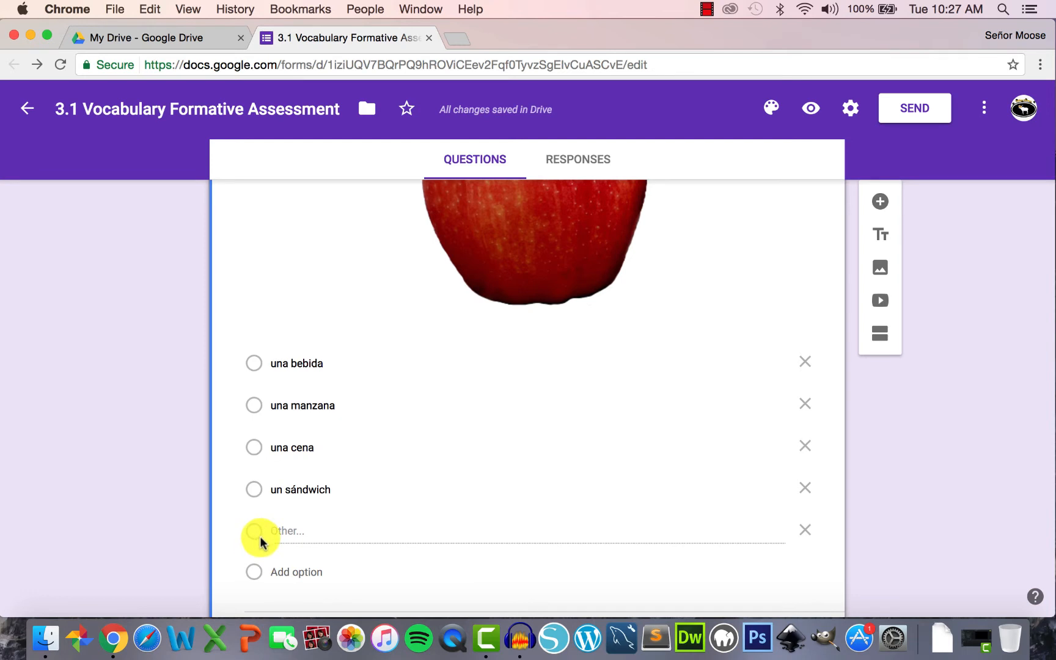
# - Delete the Other choice from the apple question and check the result in preview
pyautogui.click(807, 531)
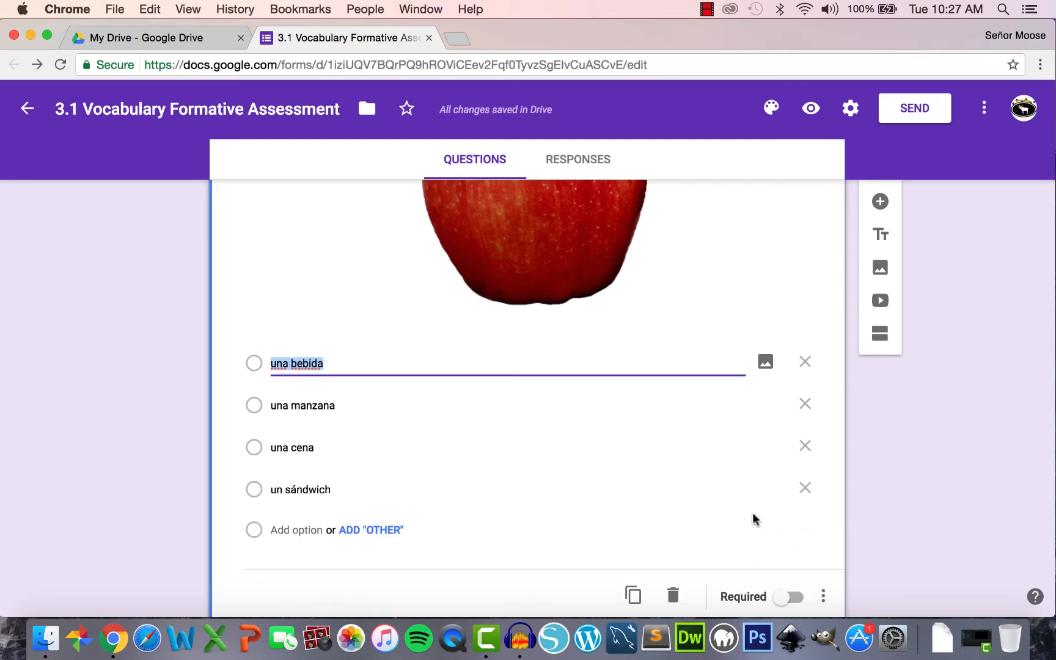
pyautogui.click(811, 108)
pyautogui.scroll(-10, 618, 267)
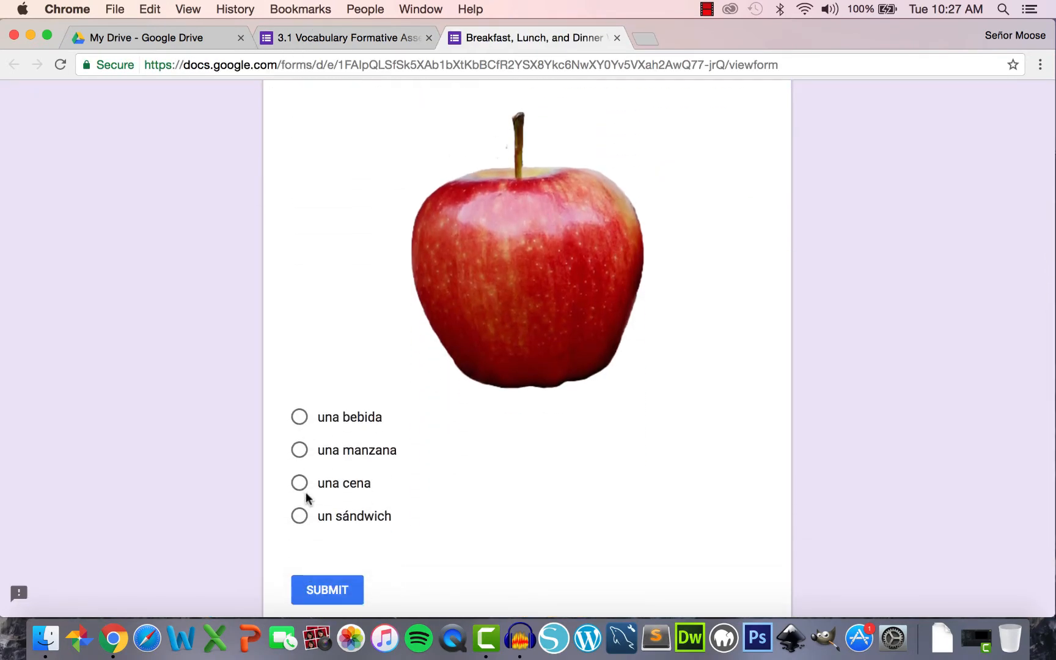
pyautogui.press('super+w')
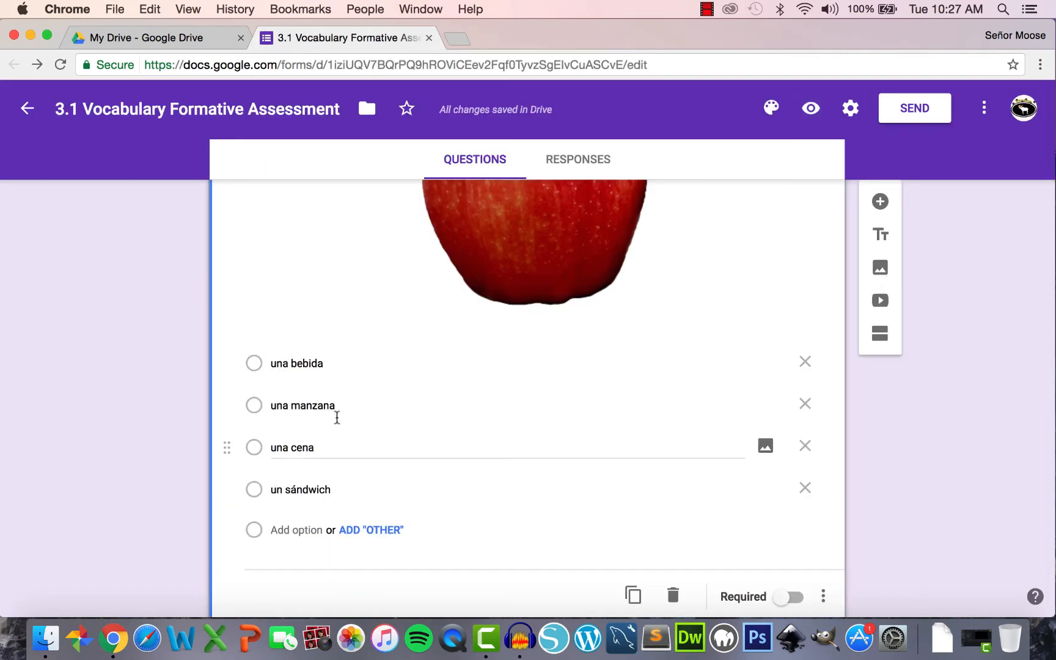
pyautogui.scroll(5, 434, 394)
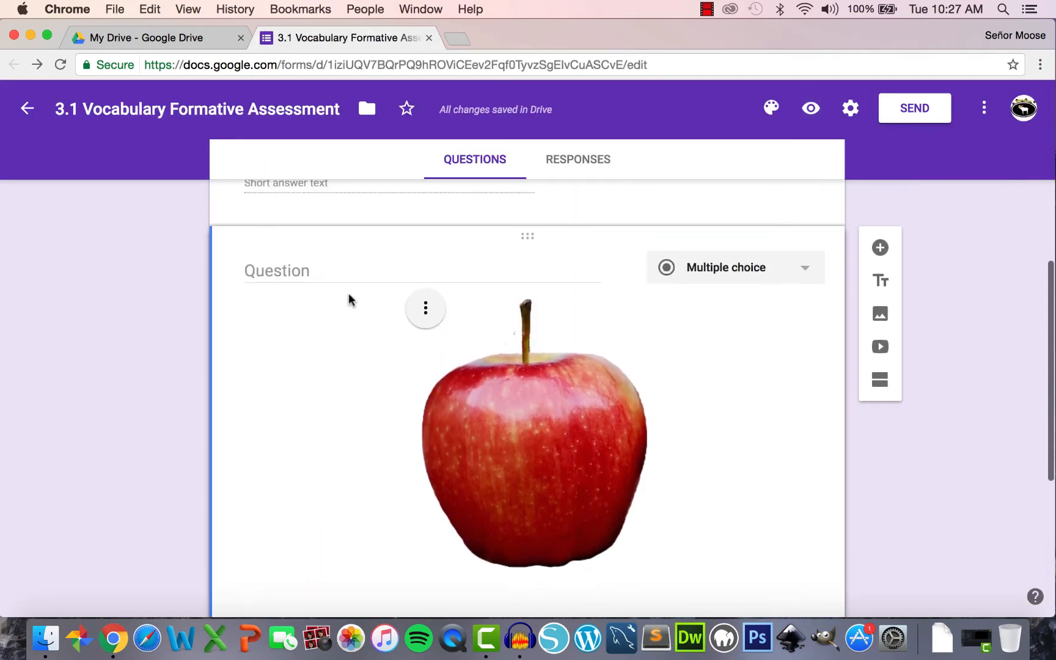
# - Add a caption under the apple picture and title the question 'An apple'
pyautogui.click(425, 308)
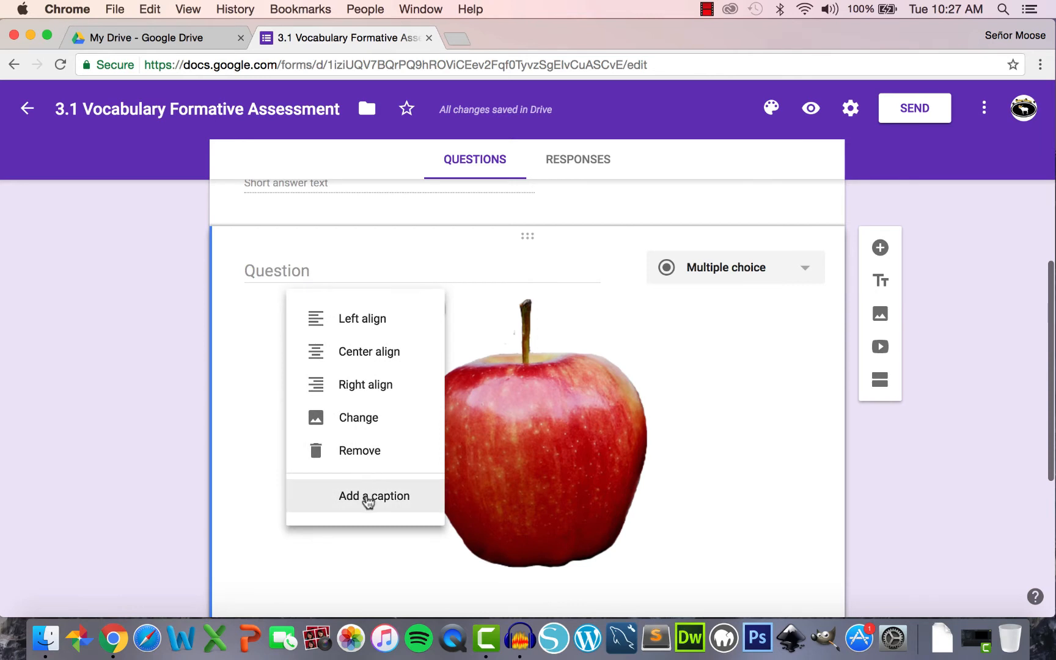
pyautogui.click(366, 498)
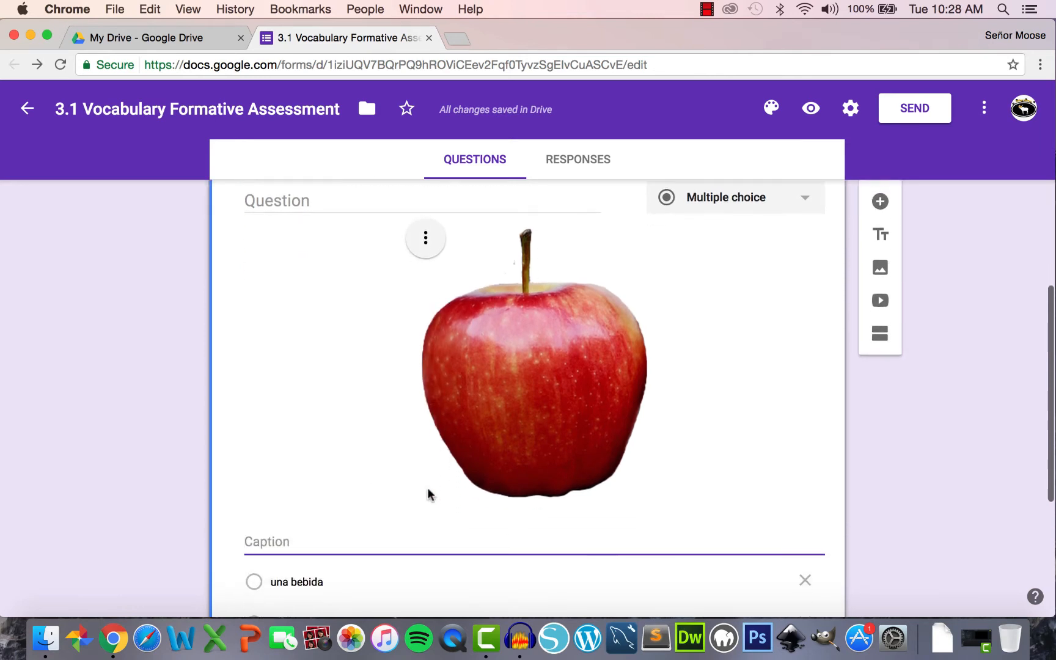
pyautogui.write('an apple')
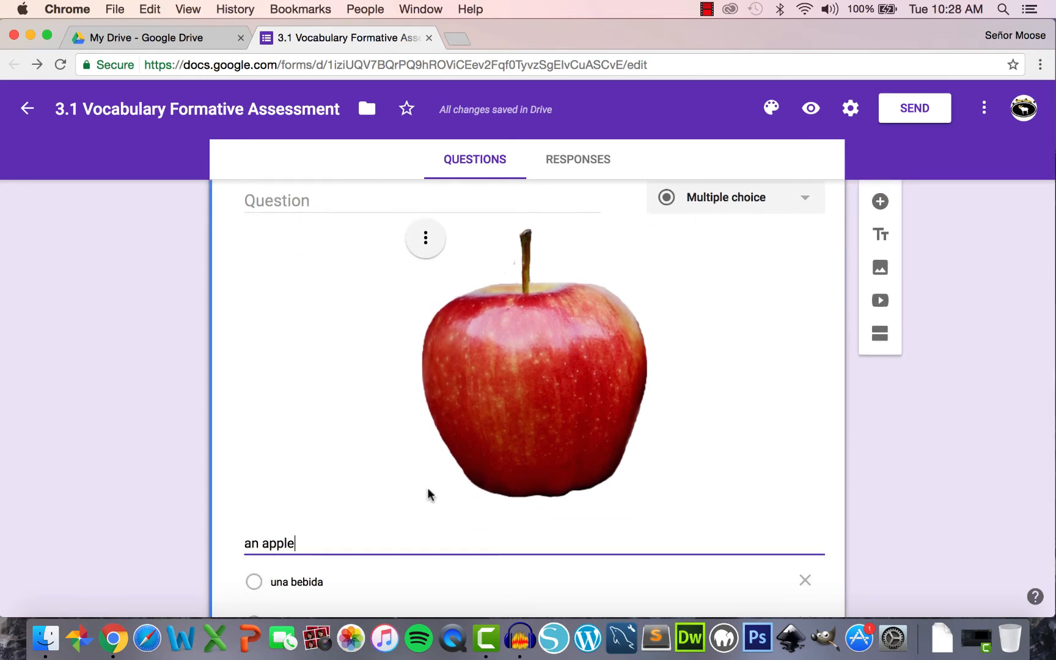
pyautogui.scroll(3, 427, 428)
pyautogui.click(318, 314)
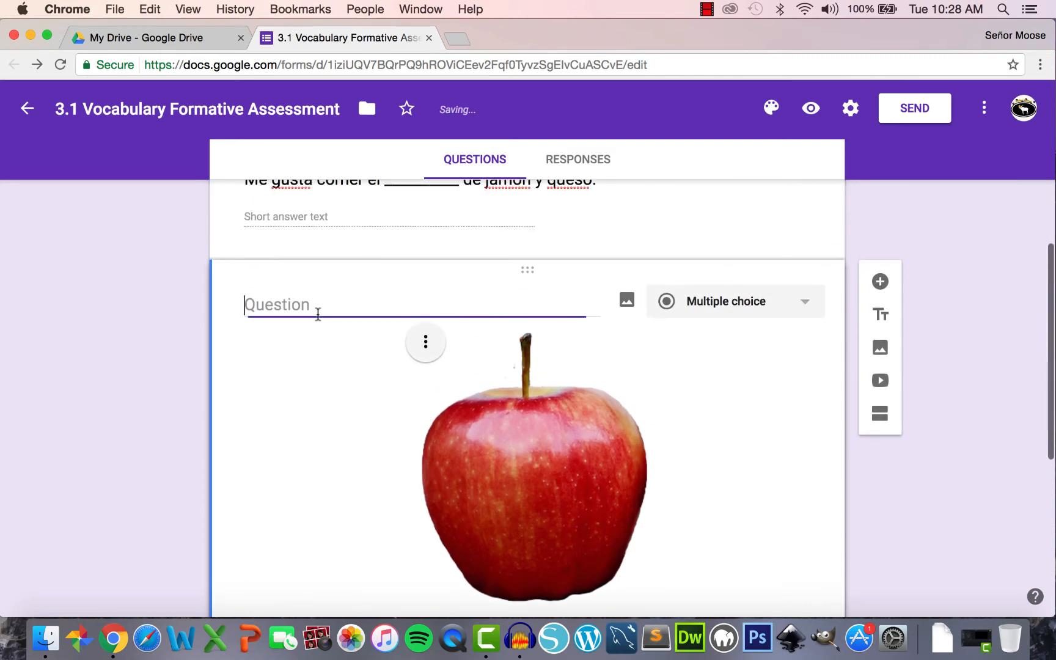
pyautogui.write('An appl')
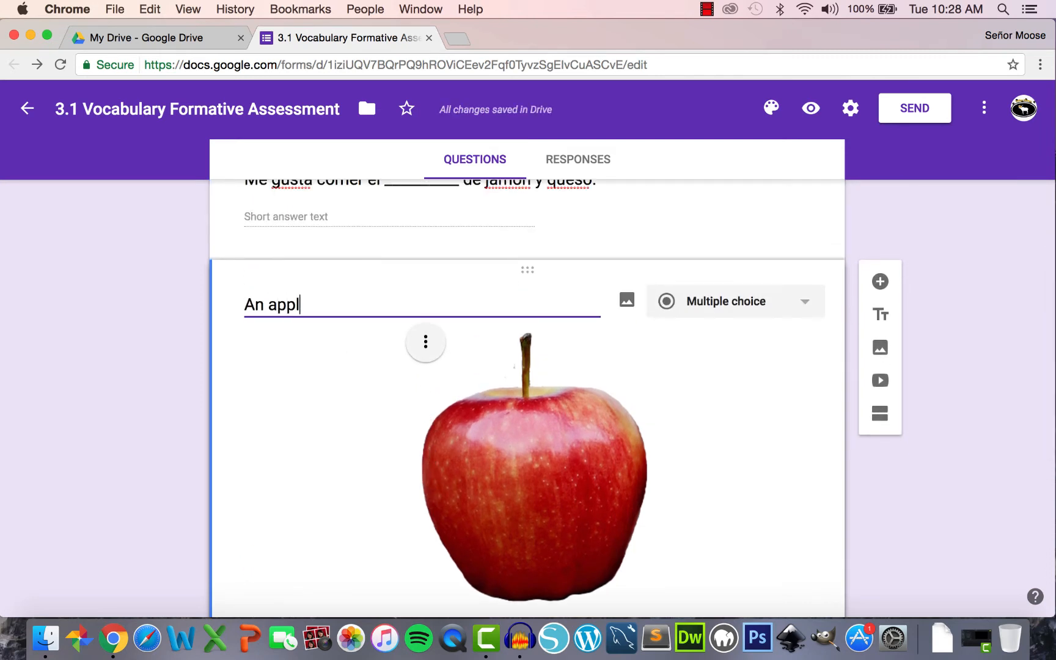
pyautogui.write('e')
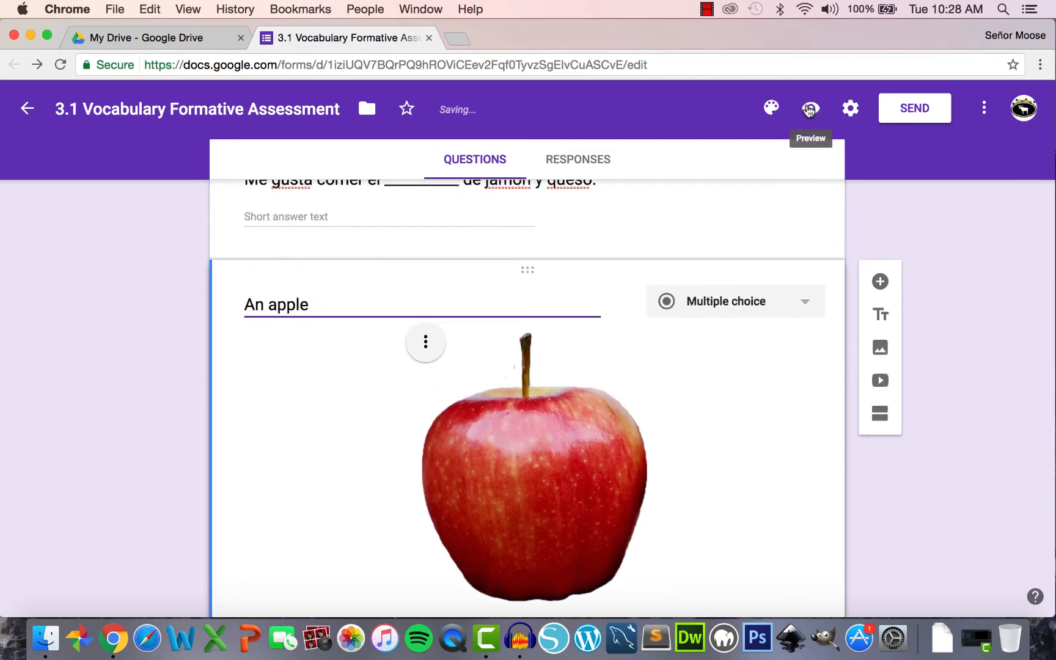
pyautogui.click(812, 112)
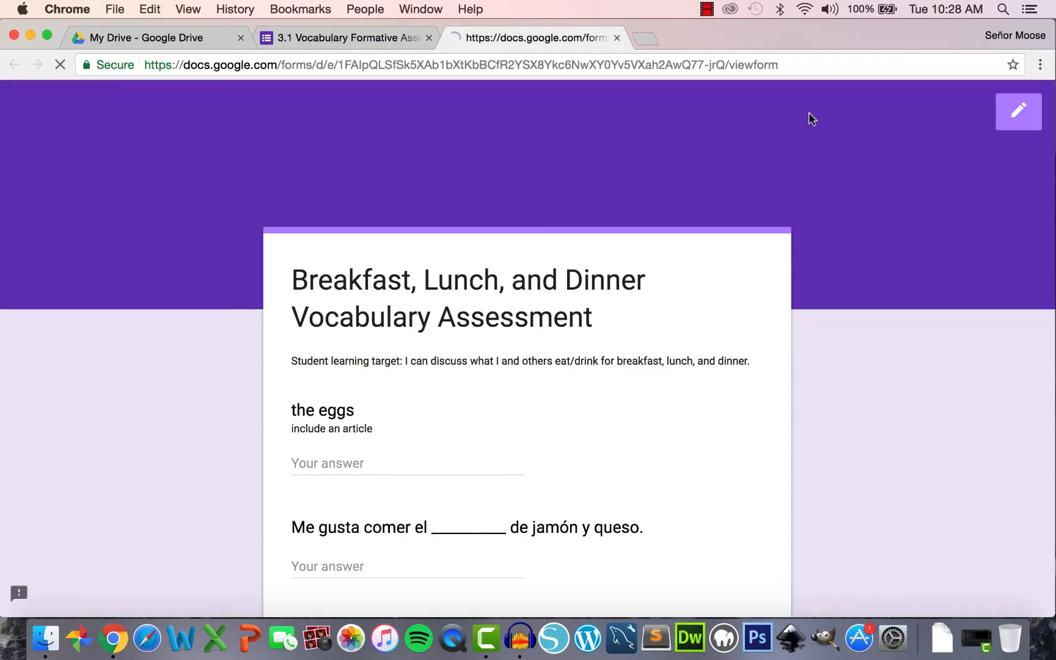
pyautogui.scroll(-10, 563, 261)
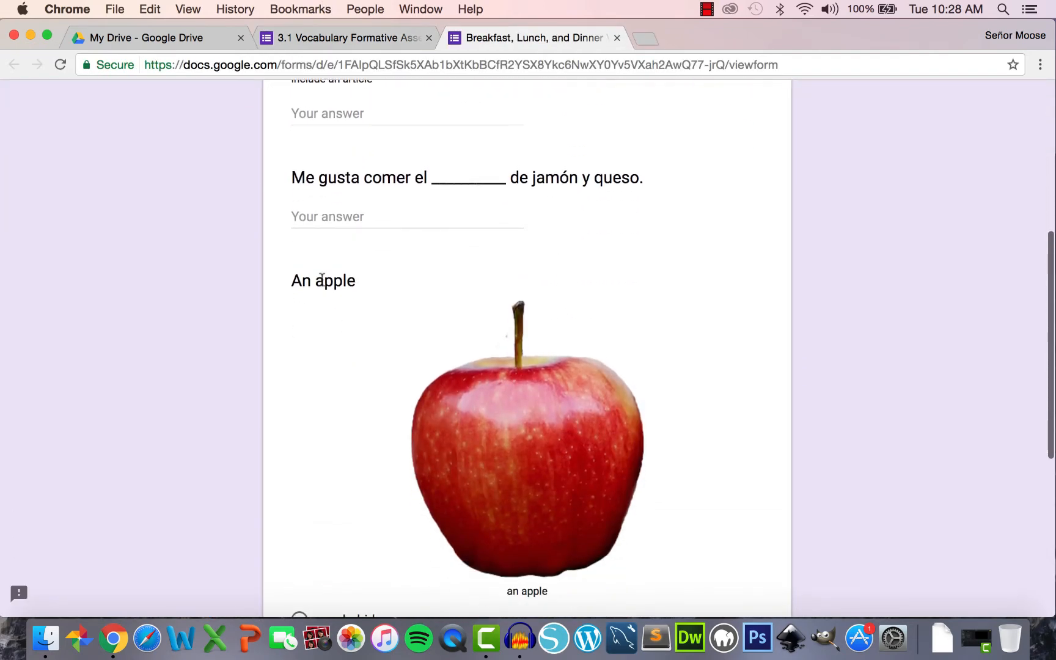
pyautogui.scroll(-3, 518, 423)
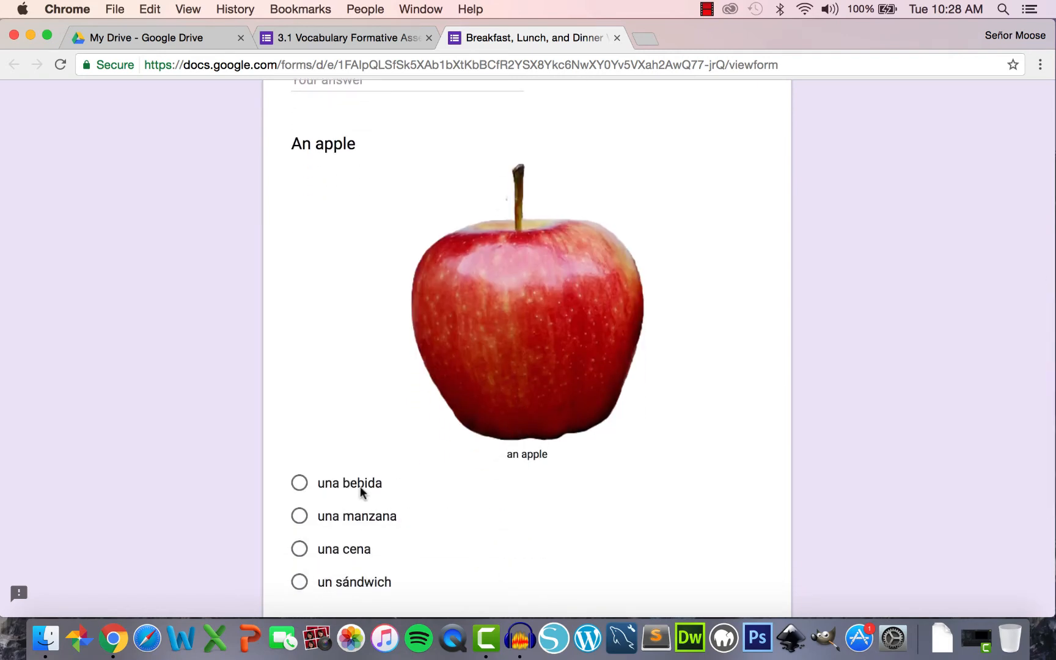
pyautogui.scroll(-2, 363, 489)
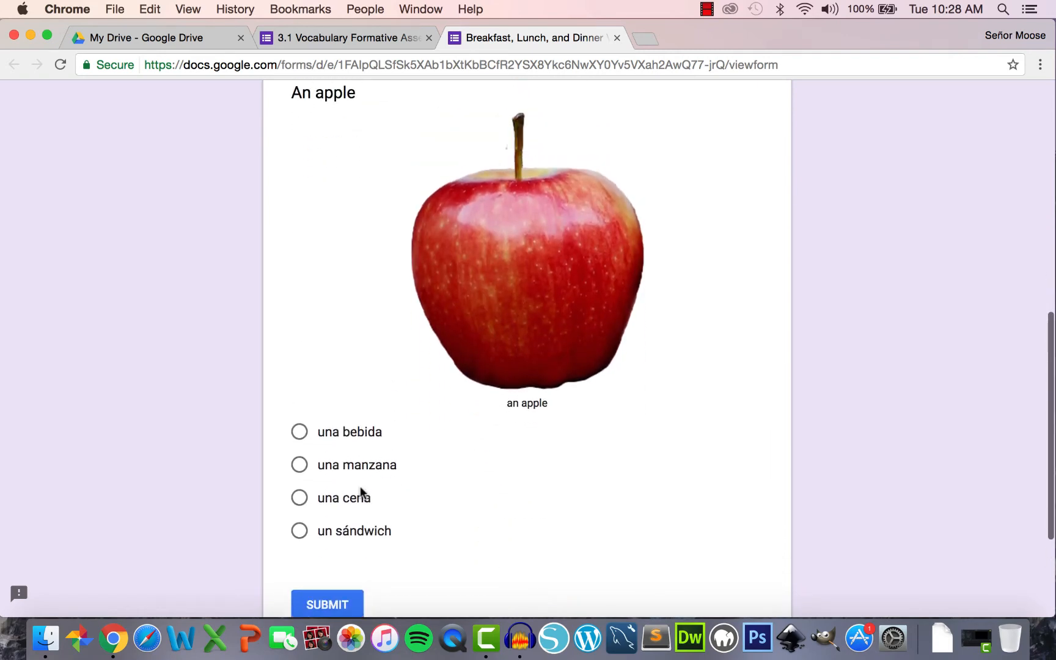
pyautogui.click(618, 37)
pyautogui.click(540, 315)
pyautogui.moveTo(325, 260); pyautogui.dragTo(224, 262)
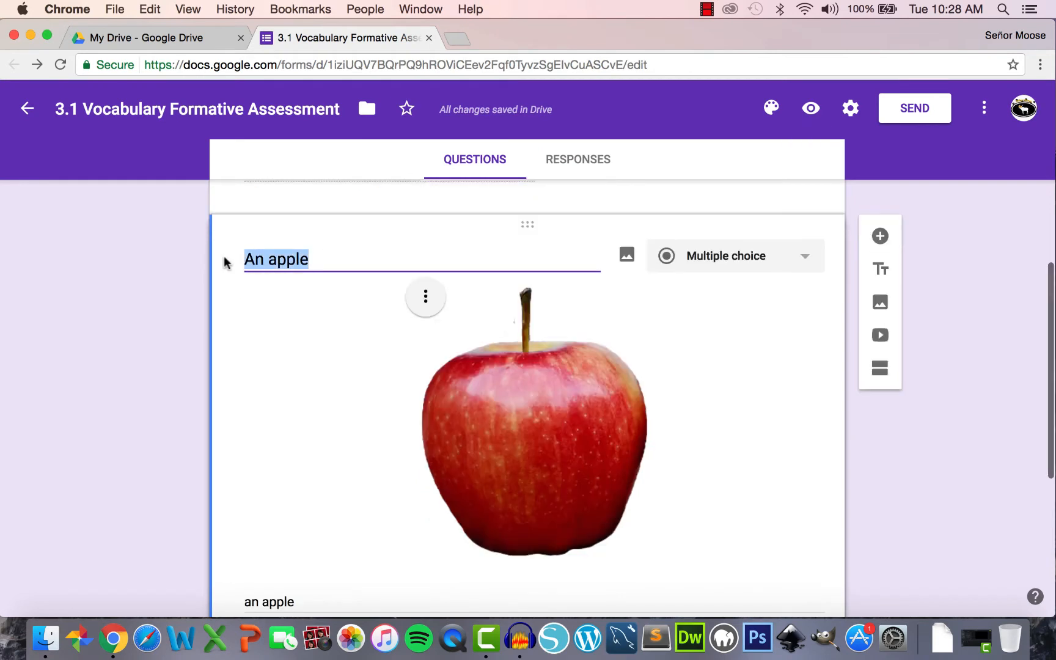
# - Delete the 'An apple' title and cancel two attempts to add a picture to 'una bebida'
pyautogui.press('BackSpace')
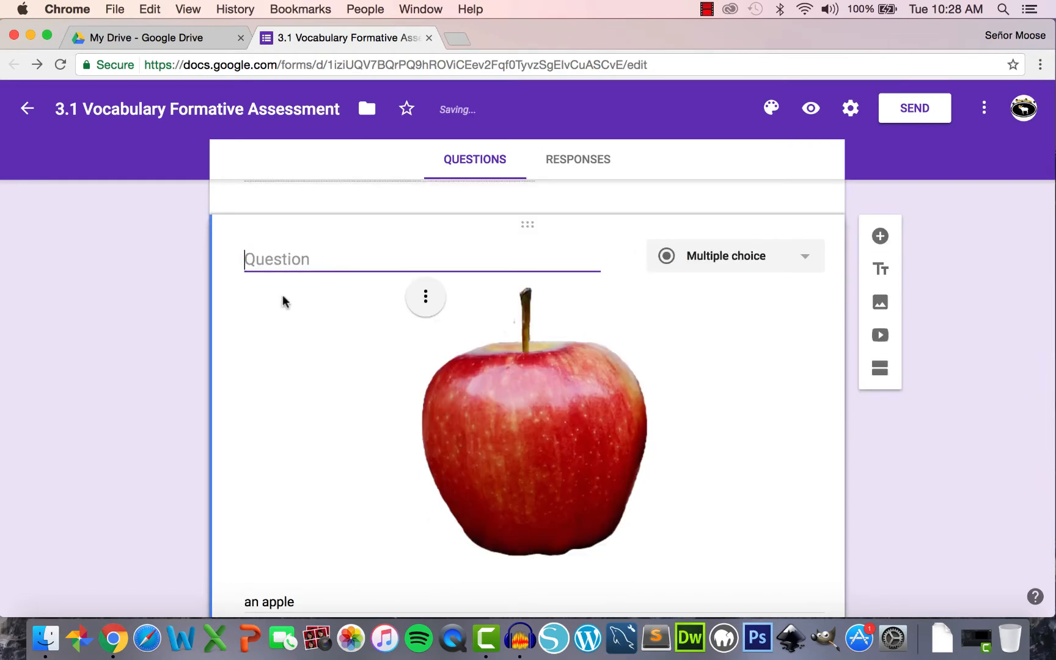
pyautogui.scroll(-5, 283, 301)
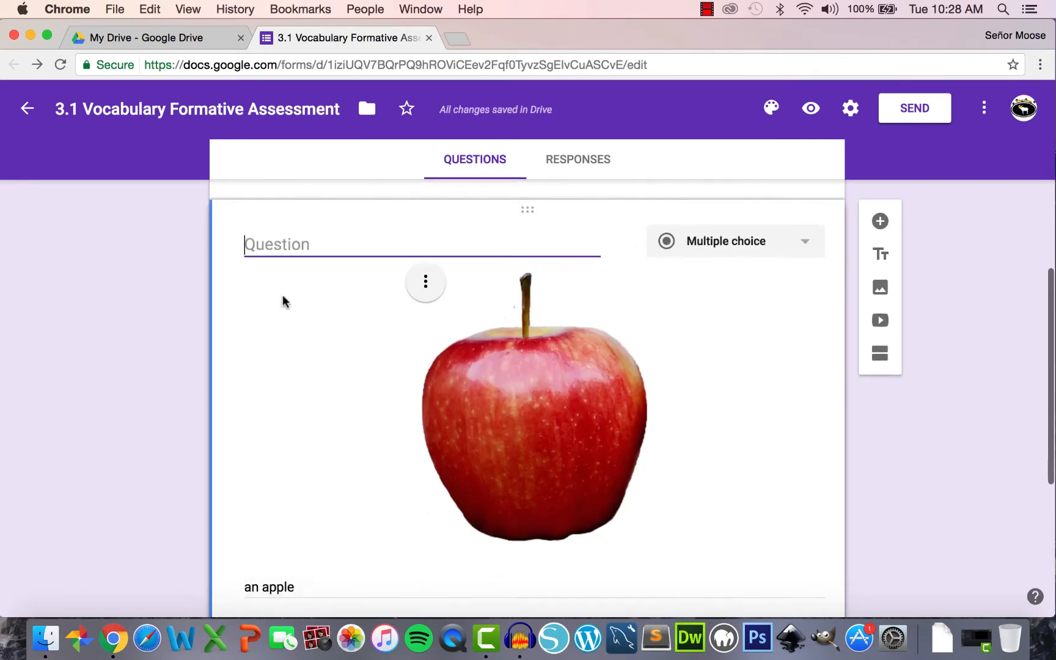
pyautogui.scroll(-2, 283, 301)
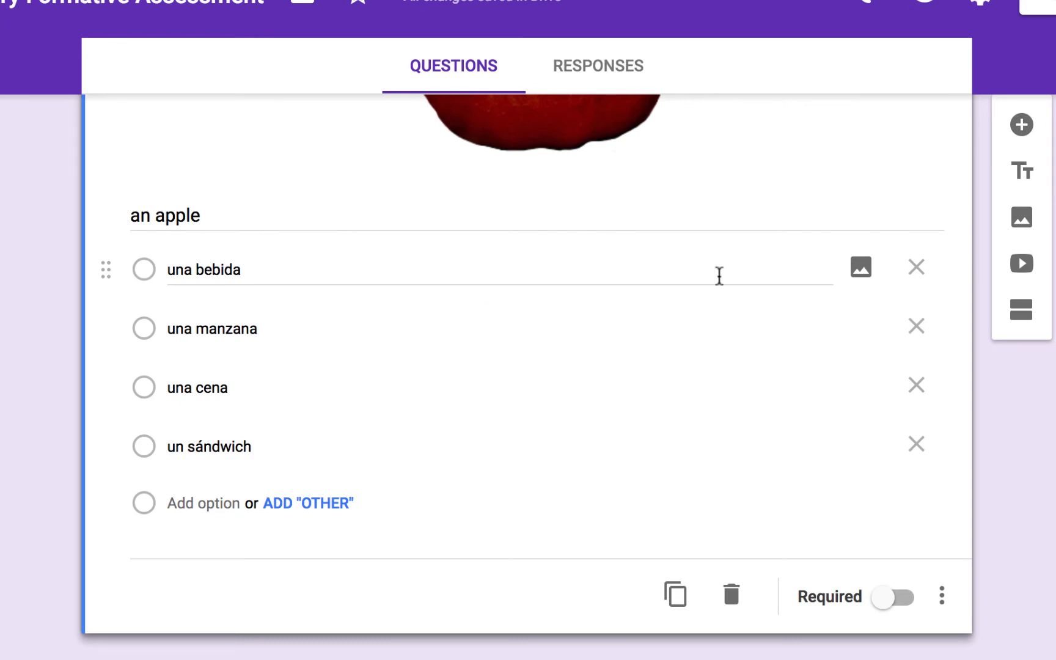
pyautogui.click(860, 271)
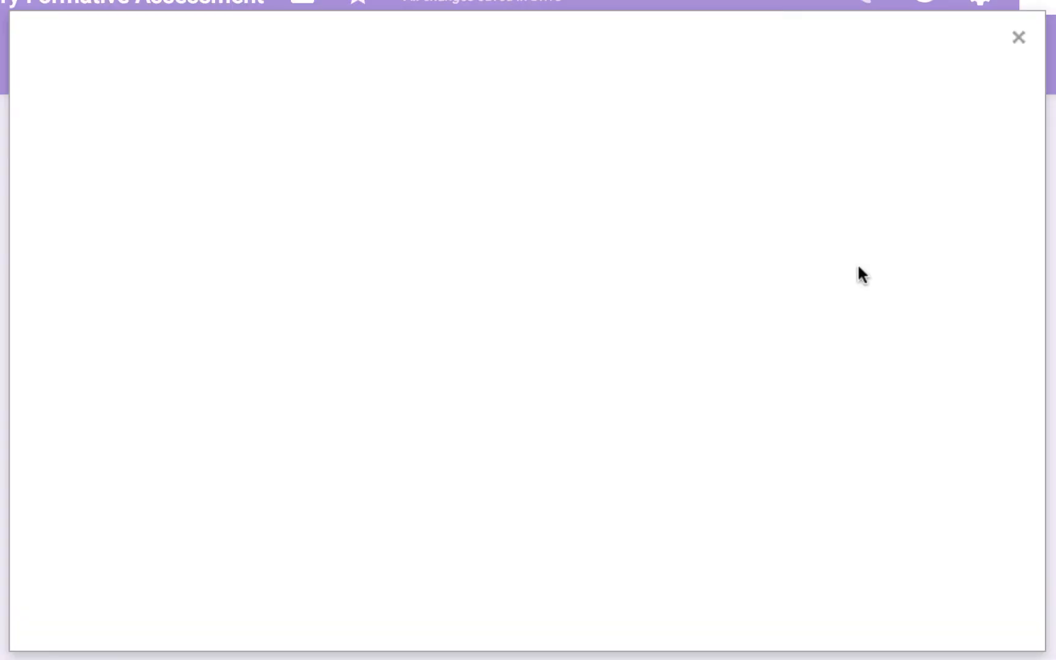
pyautogui.click(1024, 44)
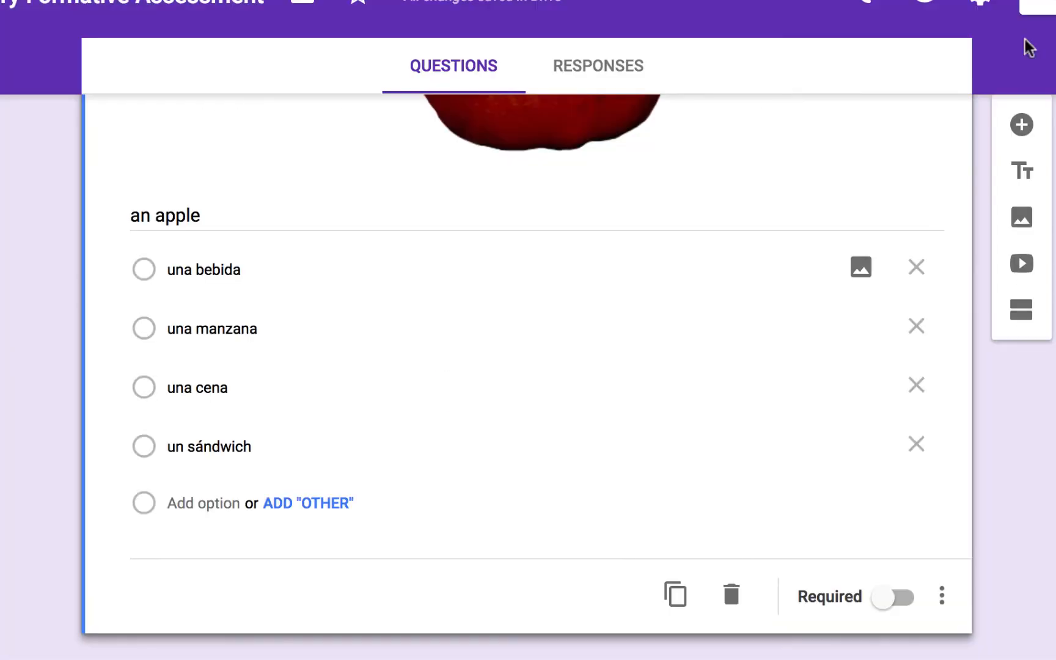
pyautogui.click(276, 270)
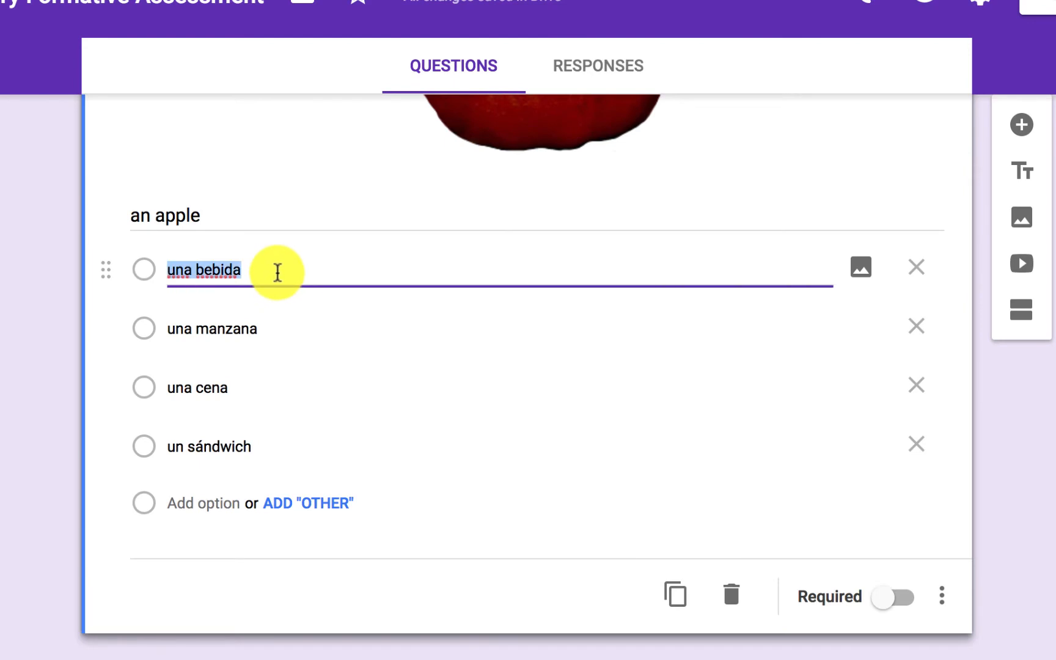
pyautogui.click(866, 271)
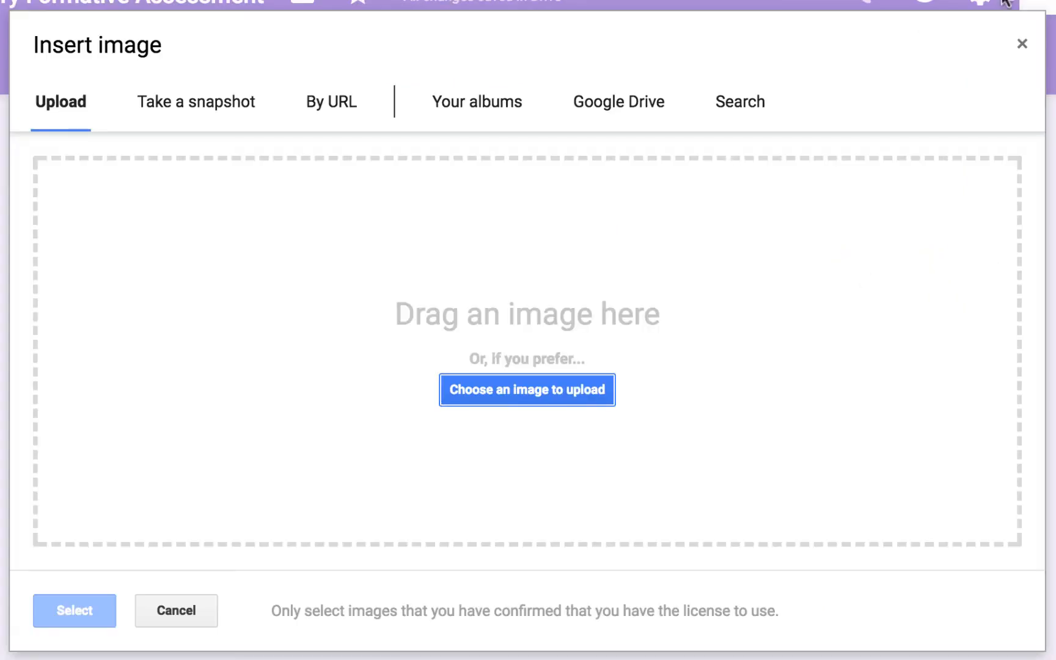
pyautogui.click(1022, 44)
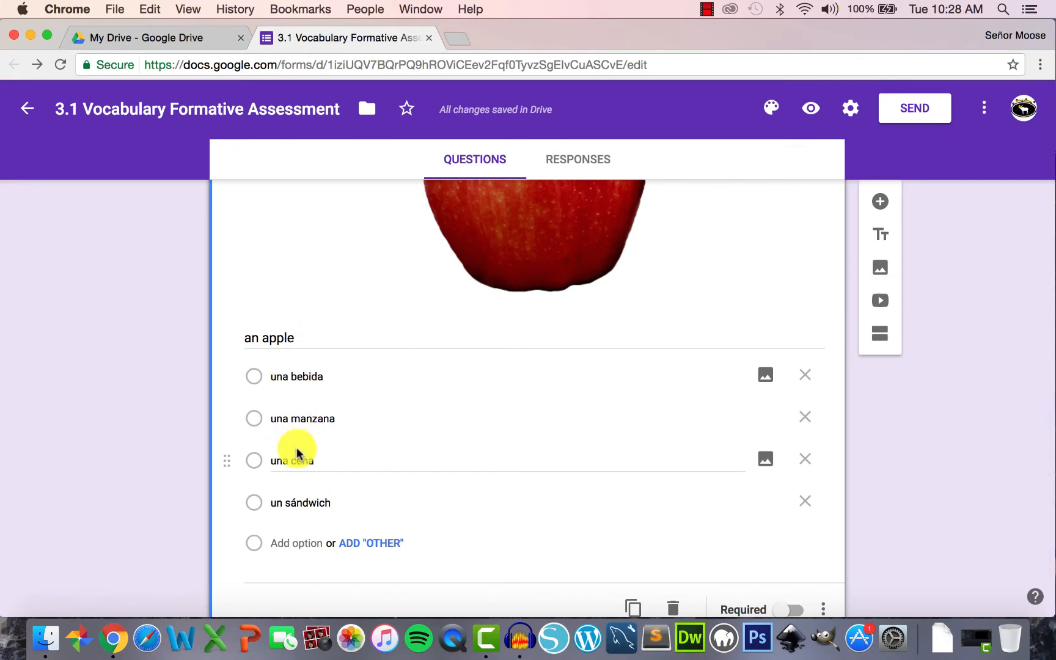
# - Insert a new blank question beneath the apple question
pyautogui.scroll(1, 297, 453)
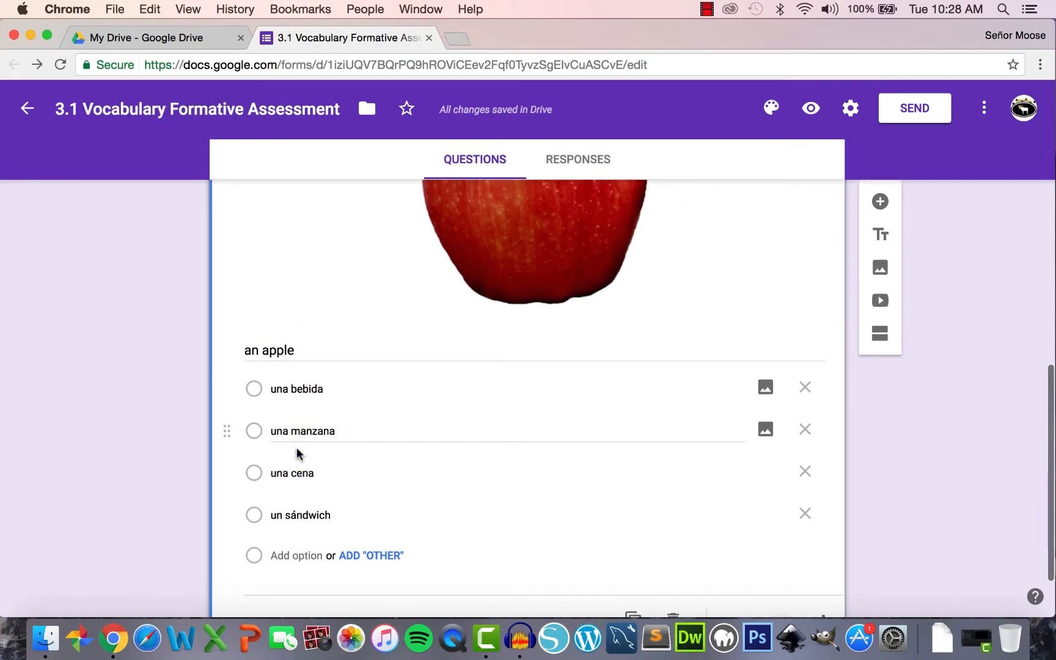
pyautogui.scroll(-2, 298, 451)
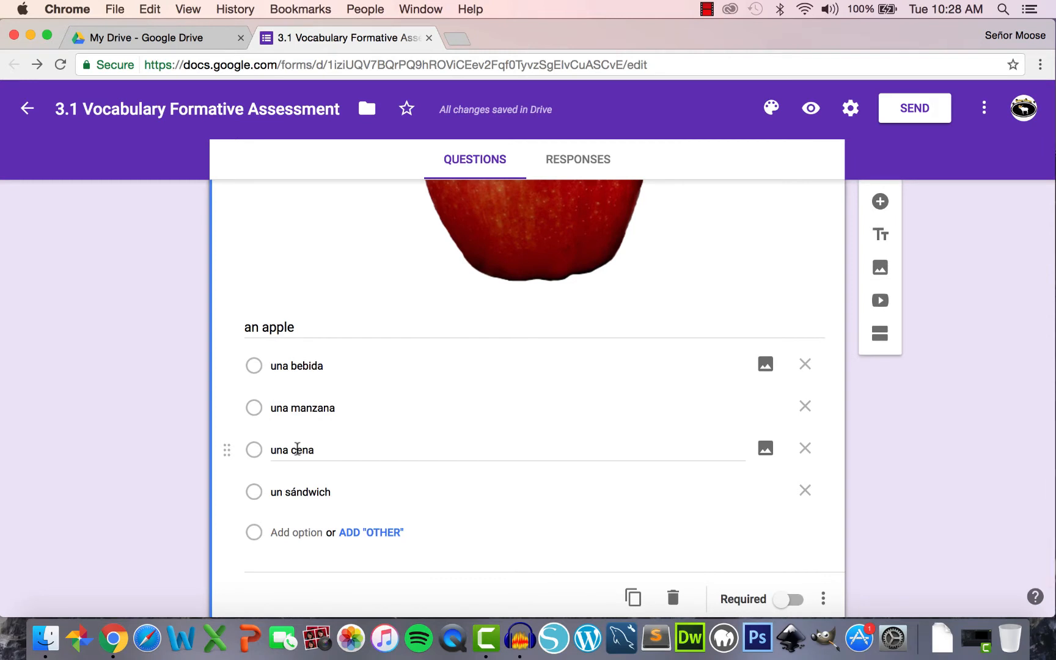
pyautogui.scroll(-2, 297, 450)
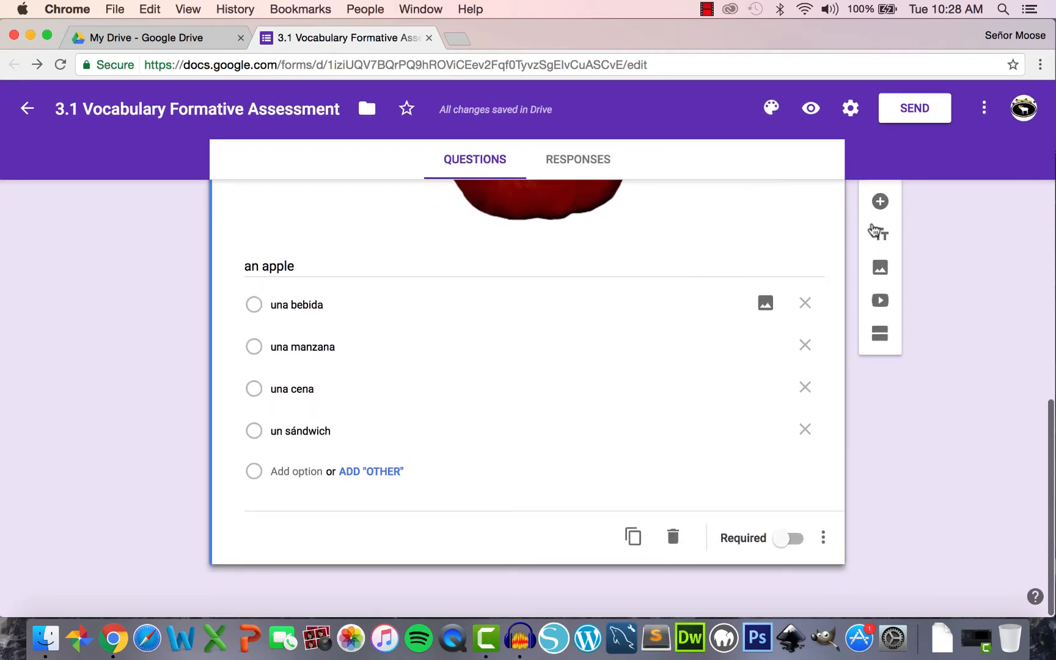
pyautogui.click(880, 202)
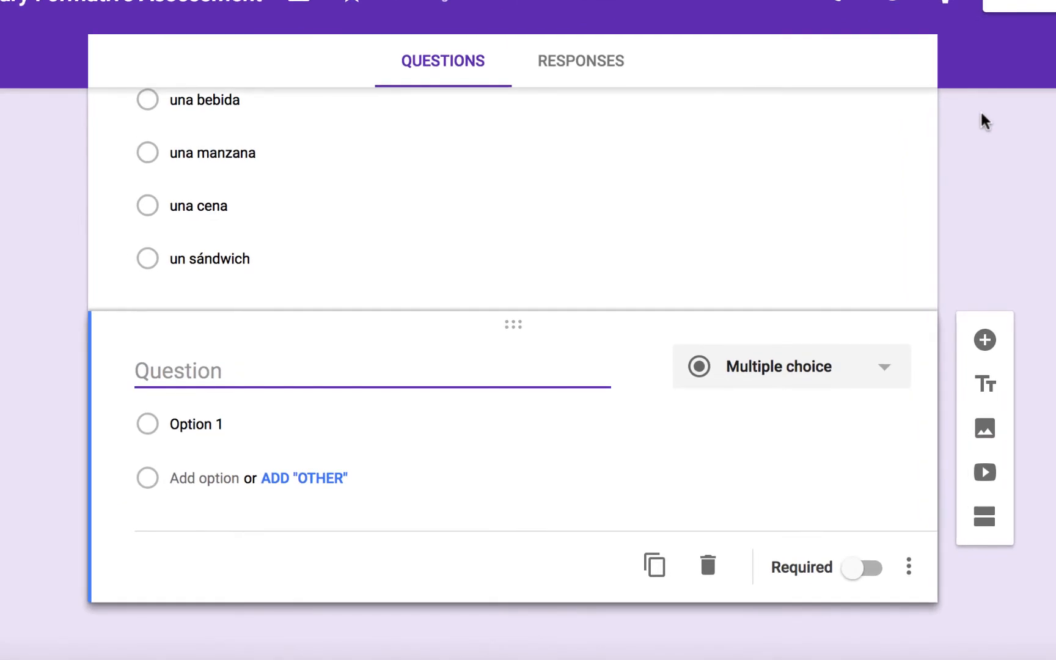
# - Title the new question 'una manzana', keep Multiple choice, and start adding a picture to Option 1
pyautogui.write('U')
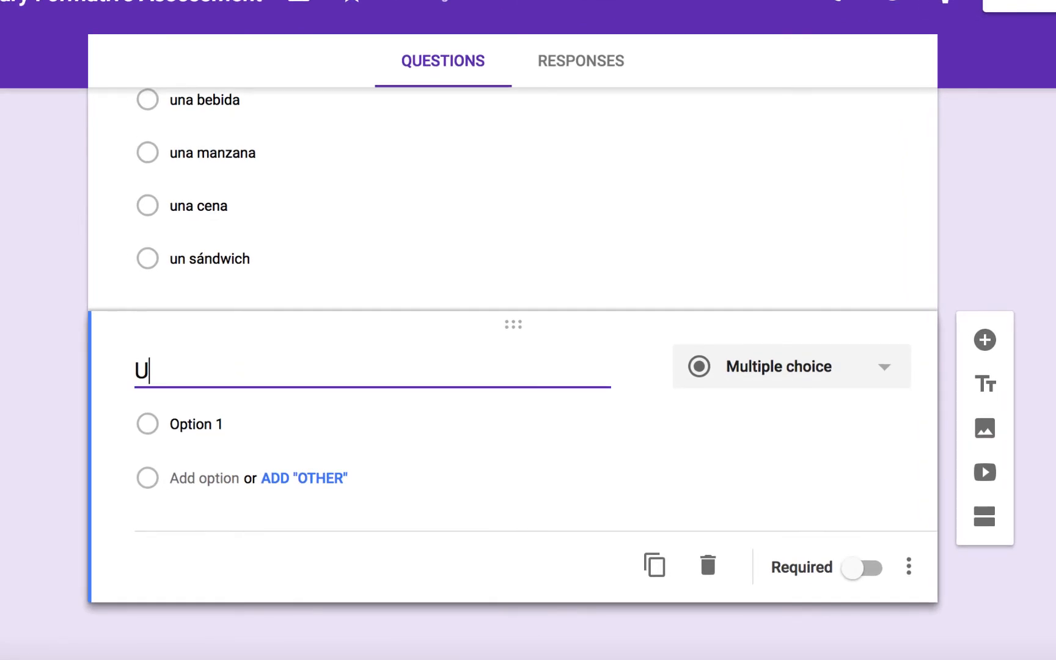
pyautogui.press('BackSpace')
pyautogui.write('una manzana')
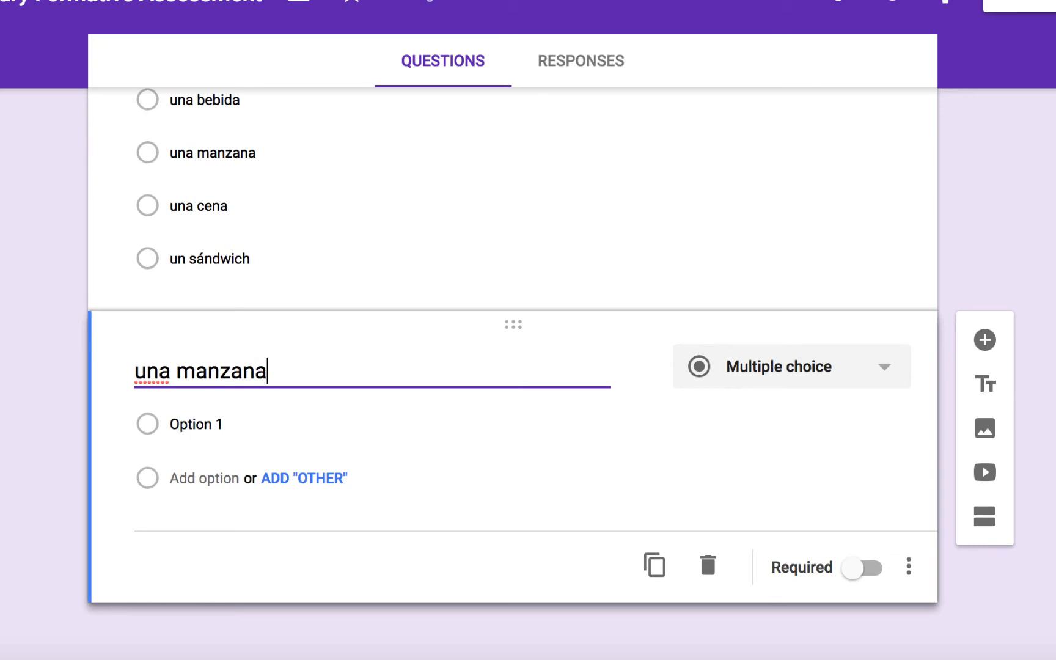
pyautogui.click(815, 380)
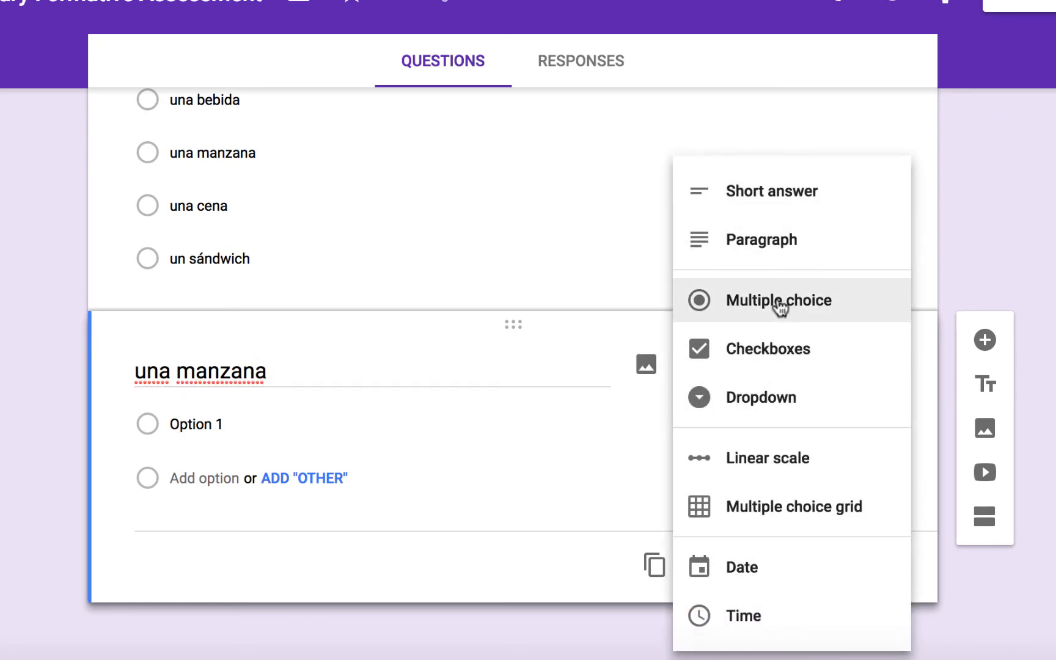
pyautogui.click(781, 305)
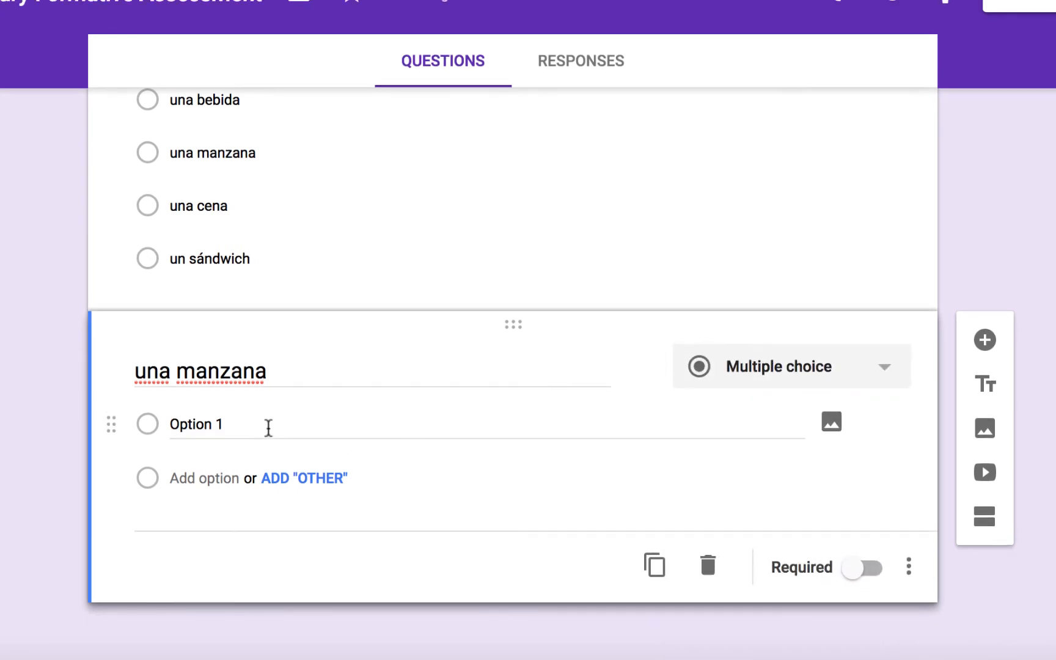
pyautogui.click(269, 427)
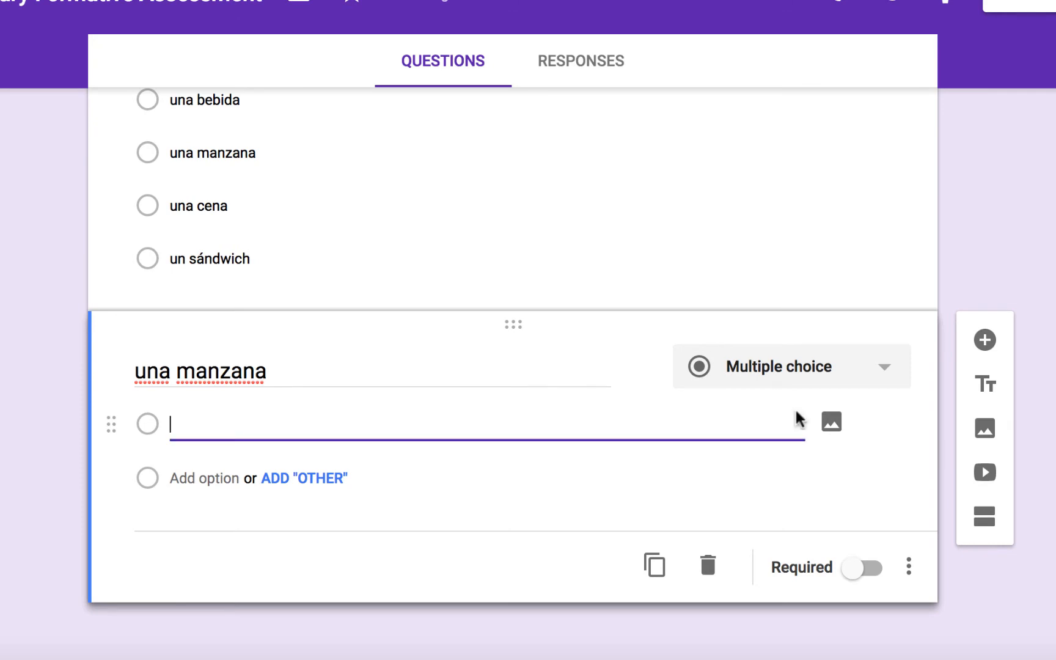
pyautogui.click(832, 423)
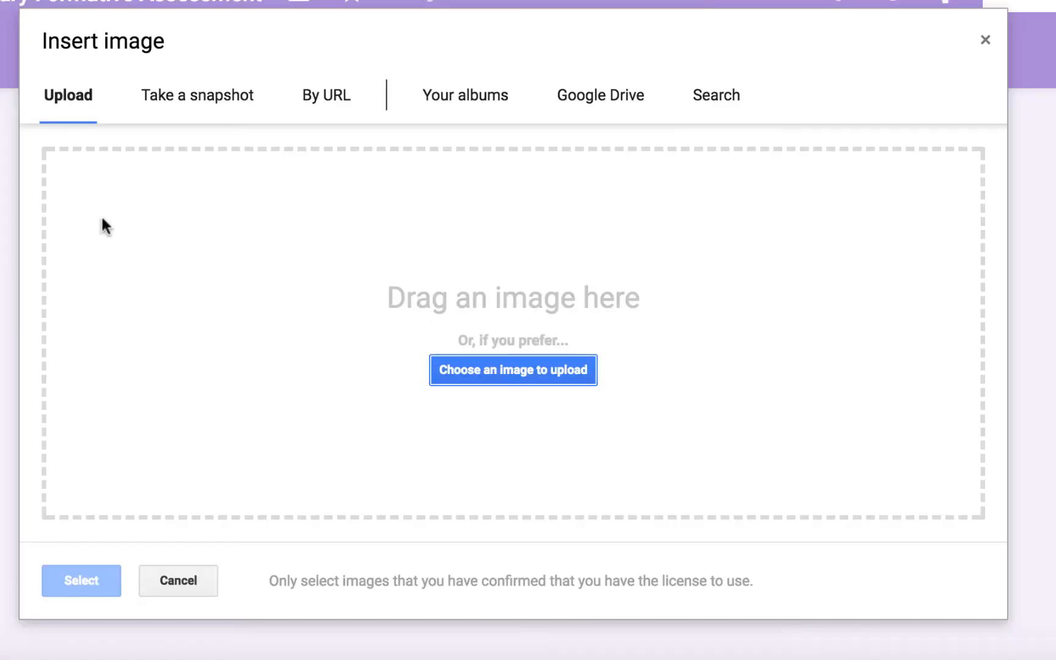
# - Upload Watermelon.png as the first choice's picture, then add an Other choice and a second choice
pyautogui.click(534, 368)
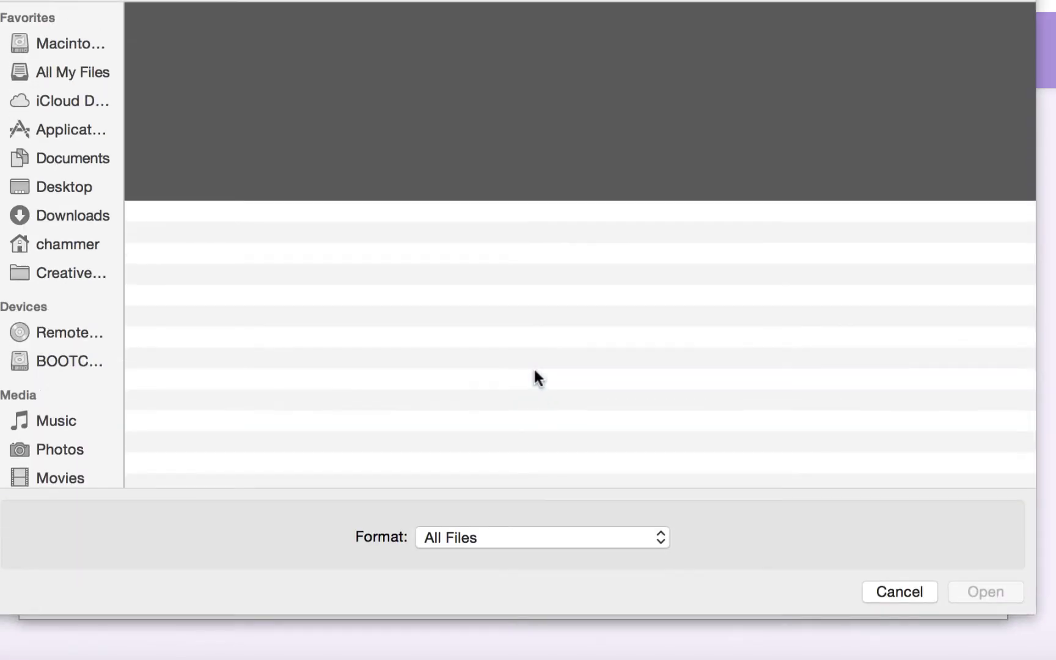
pyautogui.doubleClick(259, 277)
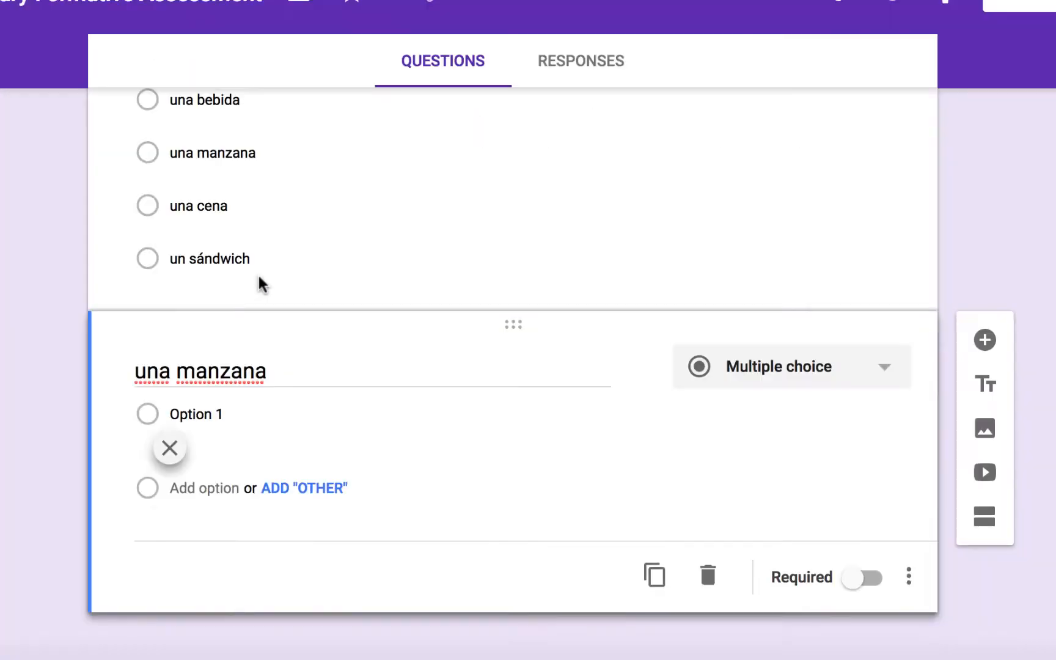
pyautogui.scroll(-3, 287, 384)
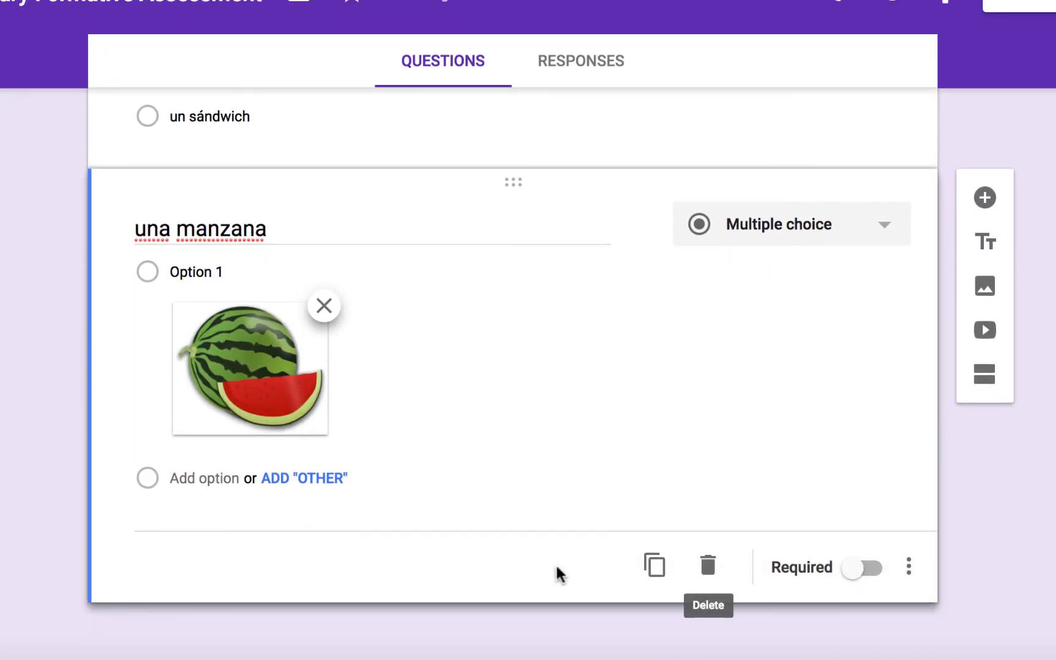
pyautogui.click(302, 486)
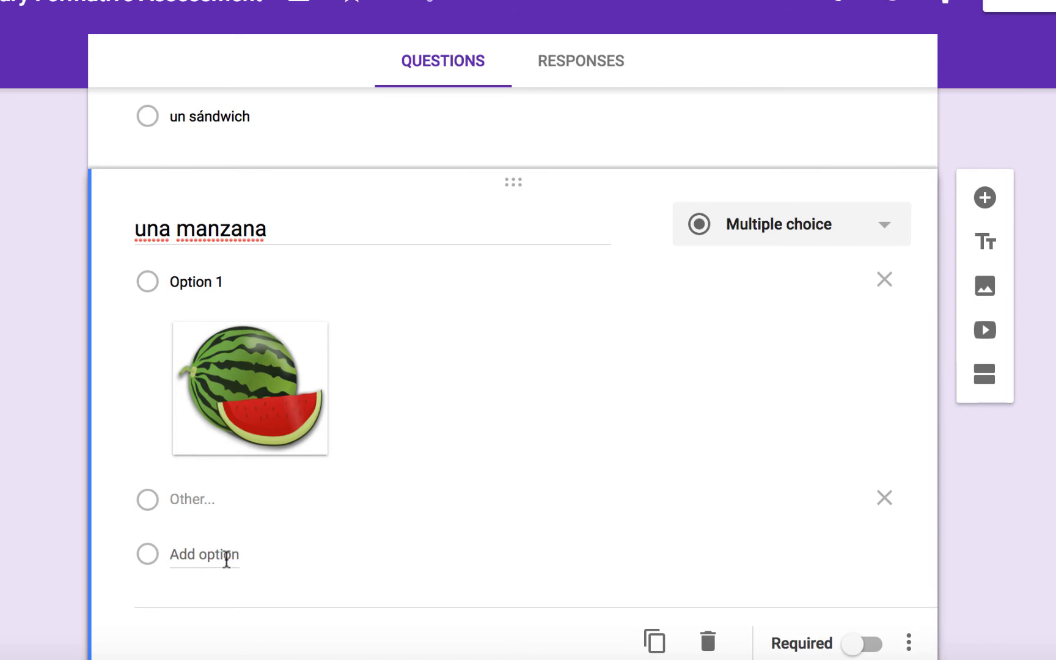
pyautogui.click(226, 556)
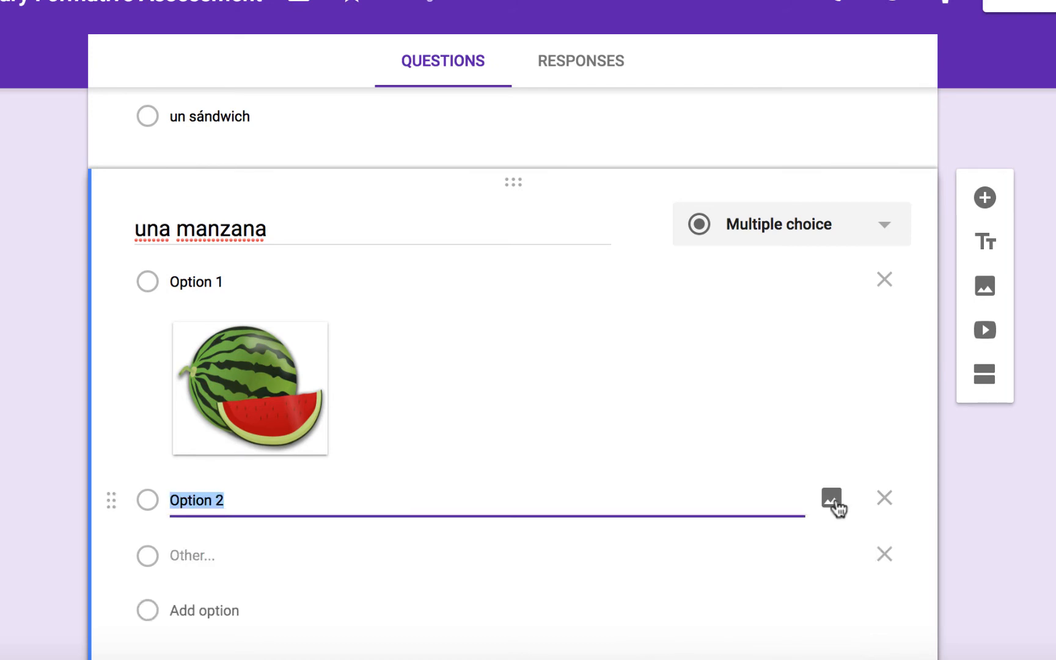
# - Give Option 2 the Apple.png picture and add a third choice with Orange.jpg
pyautogui.click(833, 500)
pyautogui.click(525, 366)
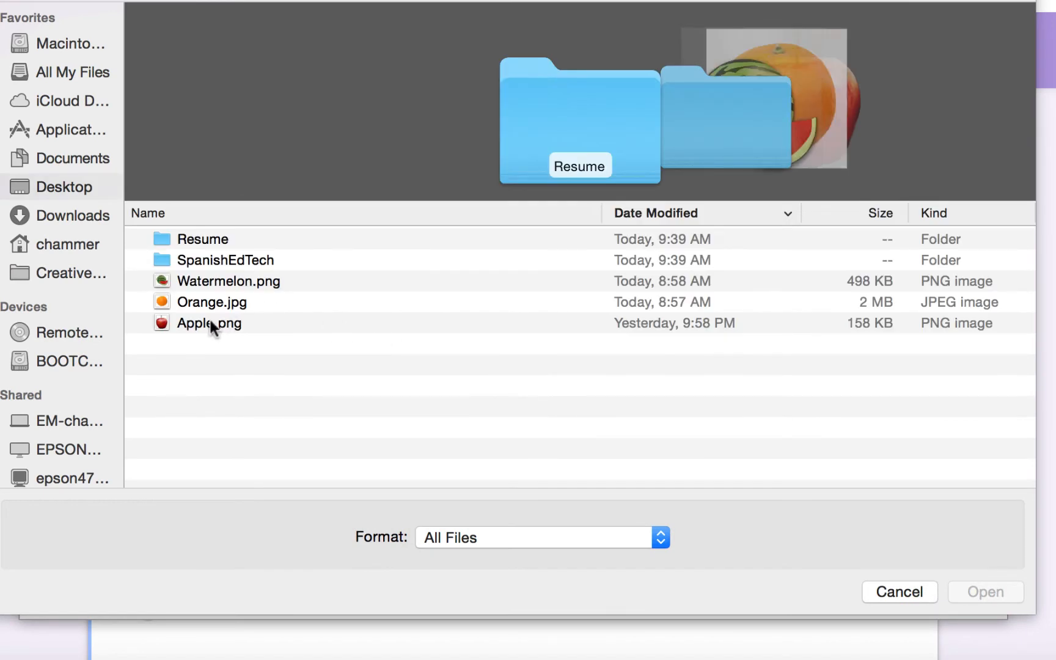
pyautogui.doubleClick(209, 323)
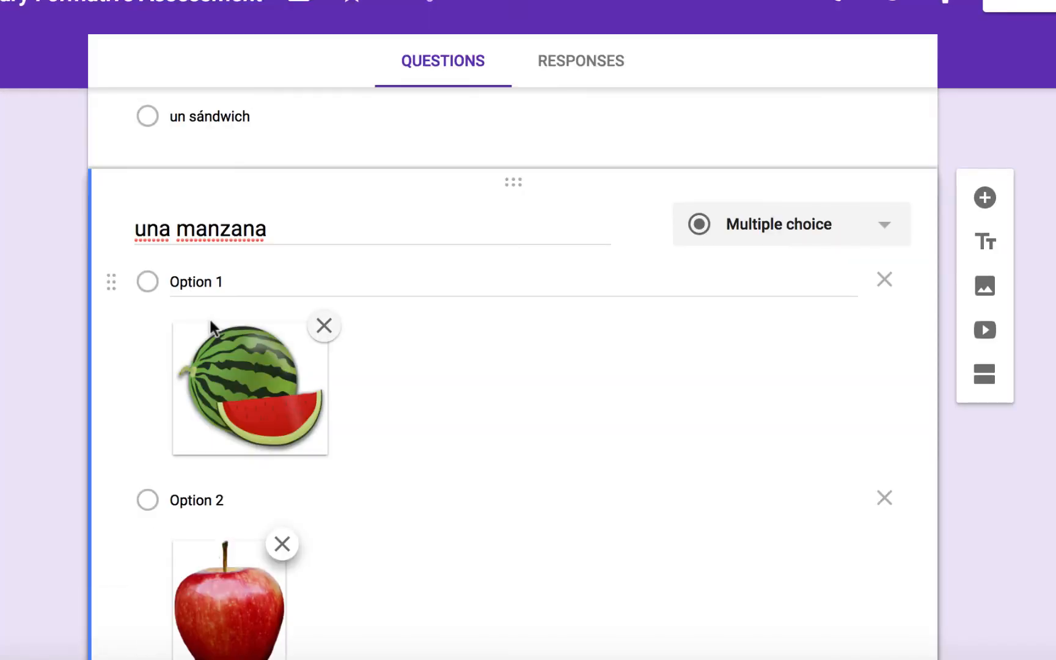
pyautogui.click(221, 510)
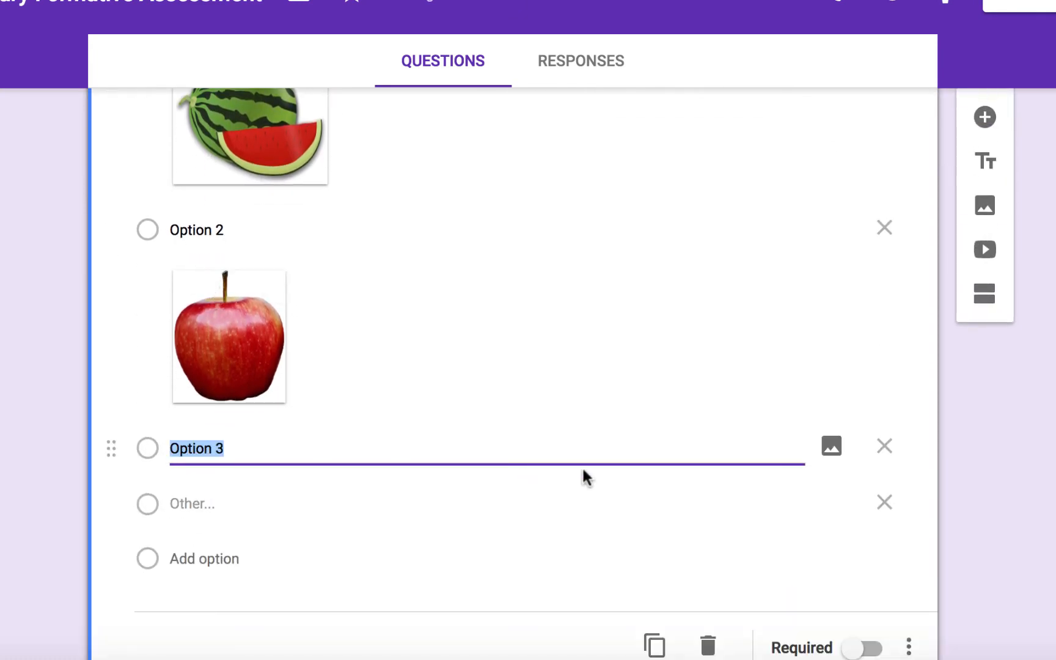
pyautogui.click(831, 447)
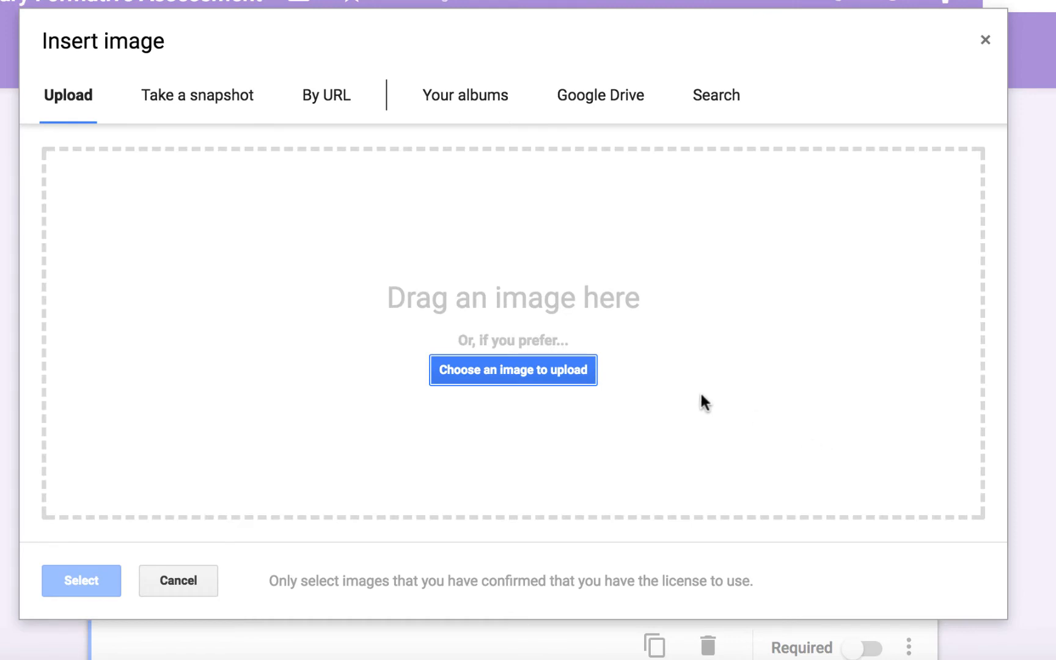
pyautogui.click(549, 370)
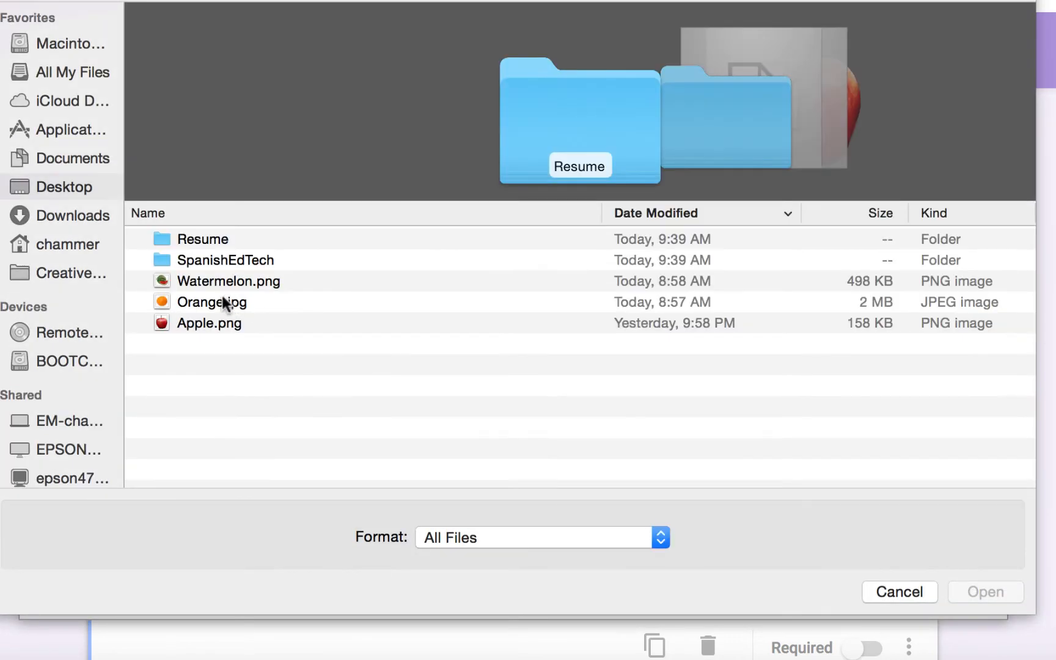
pyautogui.doubleClick(220, 297)
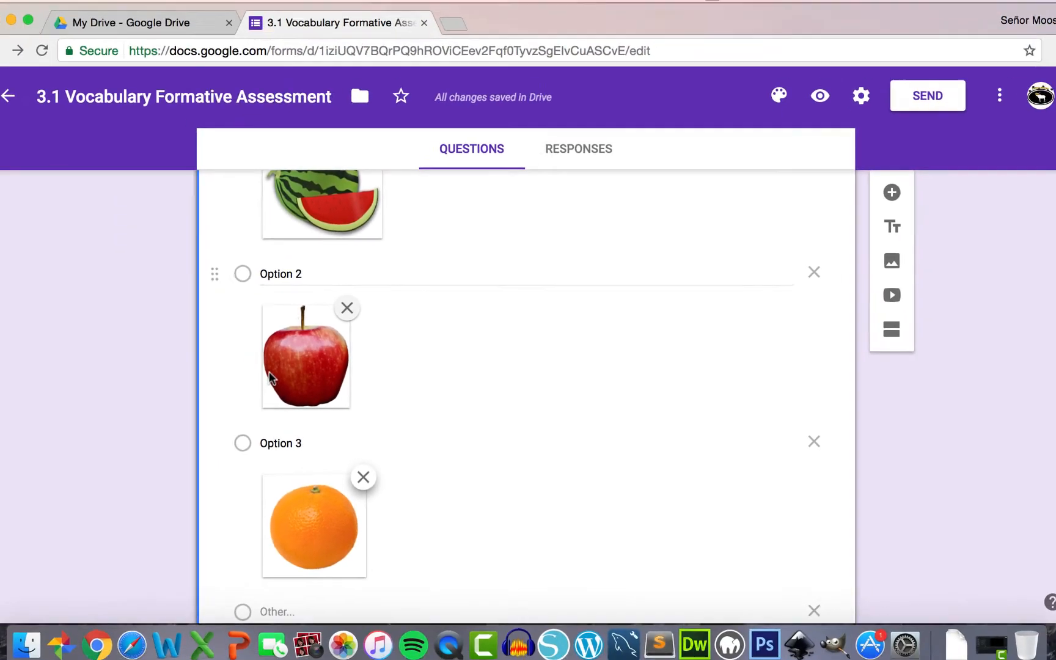
# - Open the form preview and scroll down to the 'una manzana' question
pyautogui.click(811, 109)
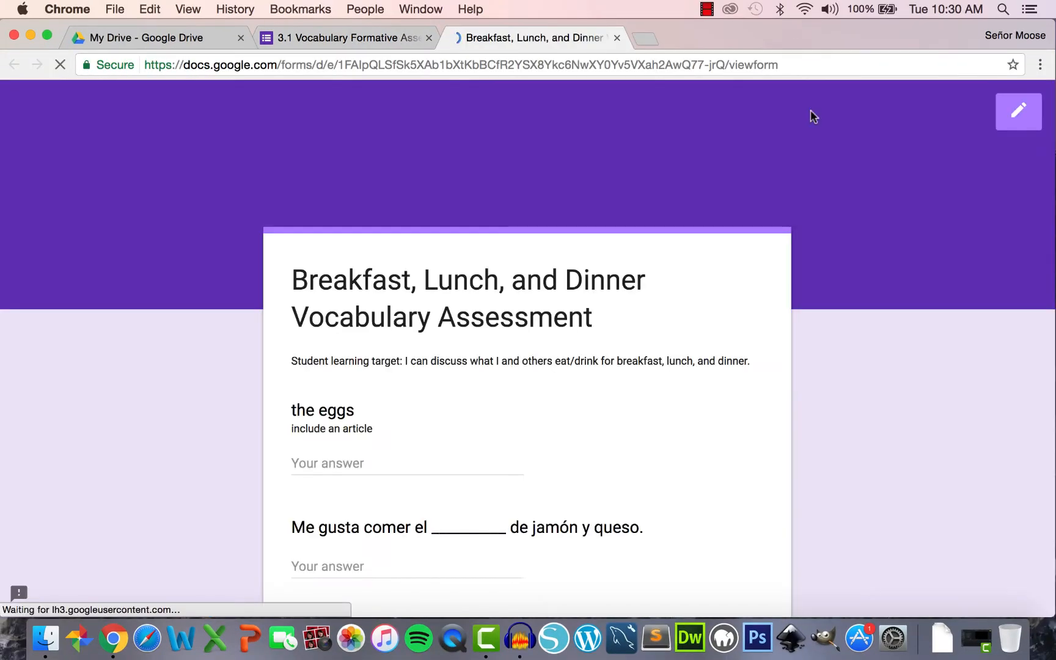
pyautogui.scroll(-5, 591, 343)
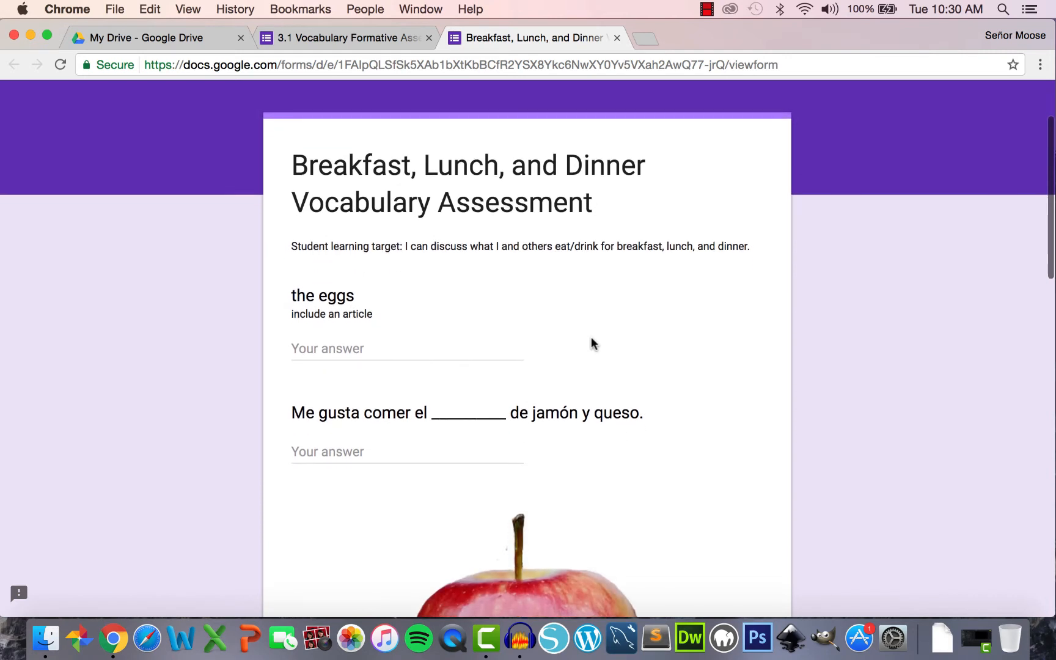
pyautogui.scroll(-4, 591, 344)
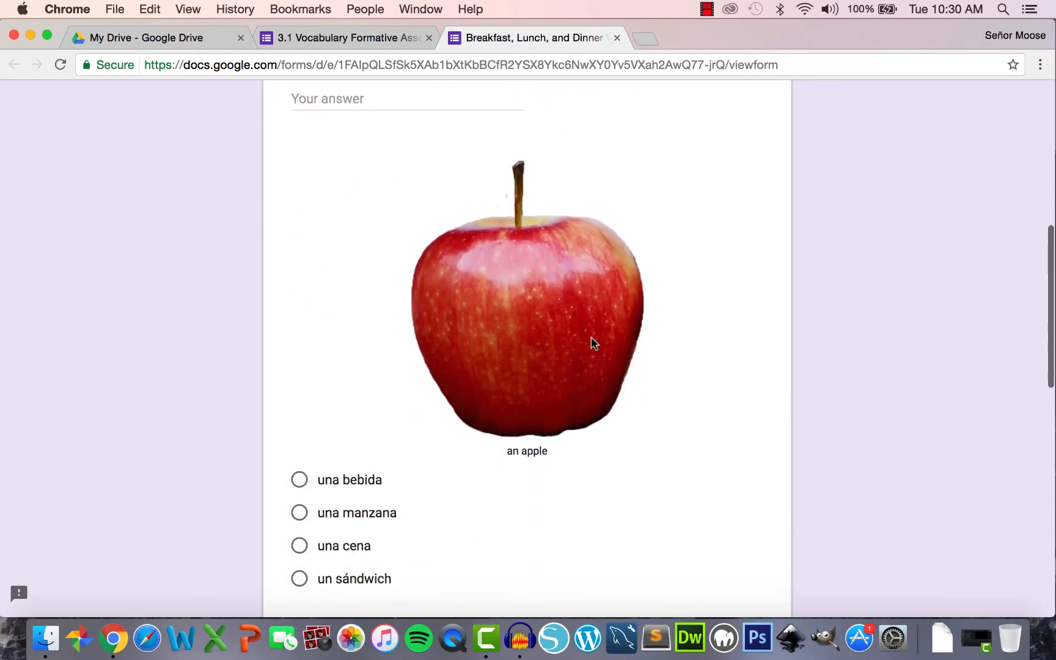
pyautogui.scroll(-5, 591, 343)
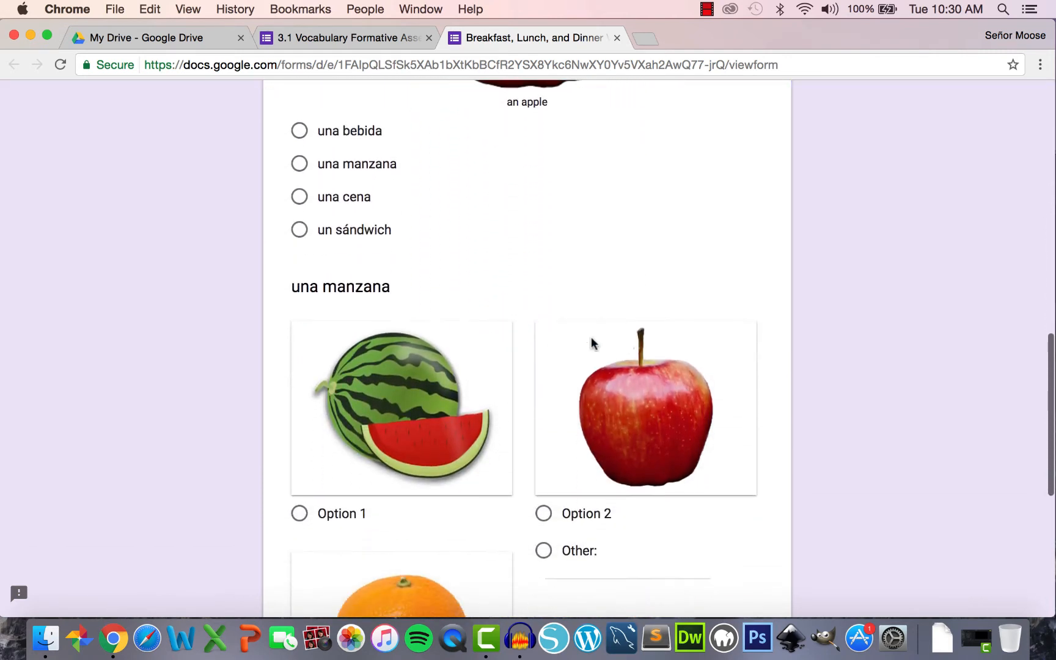
pyautogui.scroll(-3, 591, 344)
pyautogui.scroll(1, 591, 343)
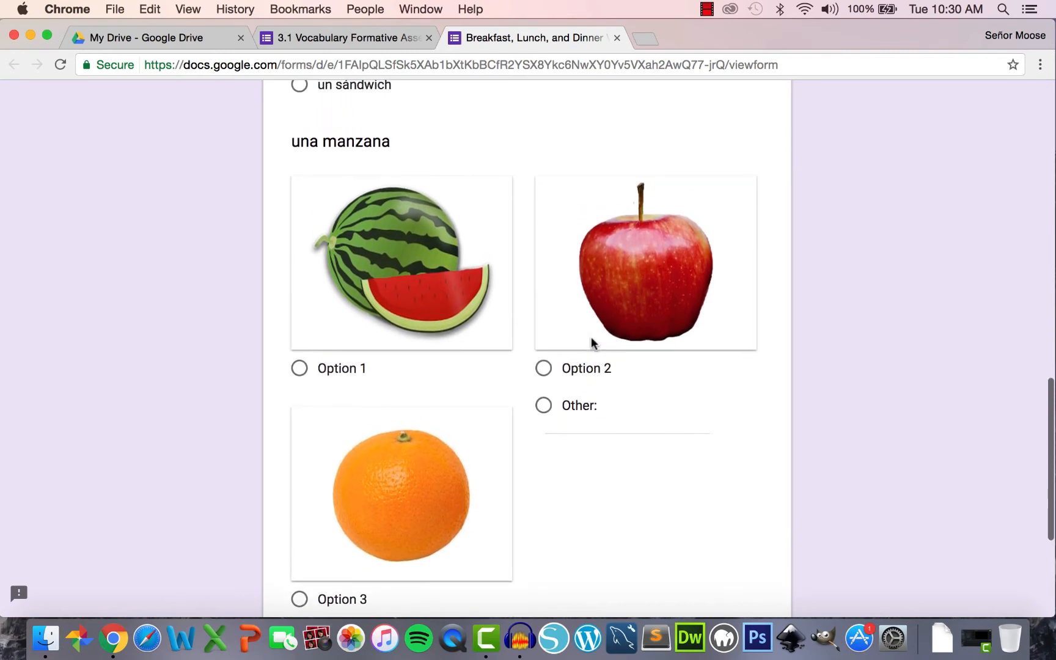
pyautogui.scroll(-1, 591, 343)
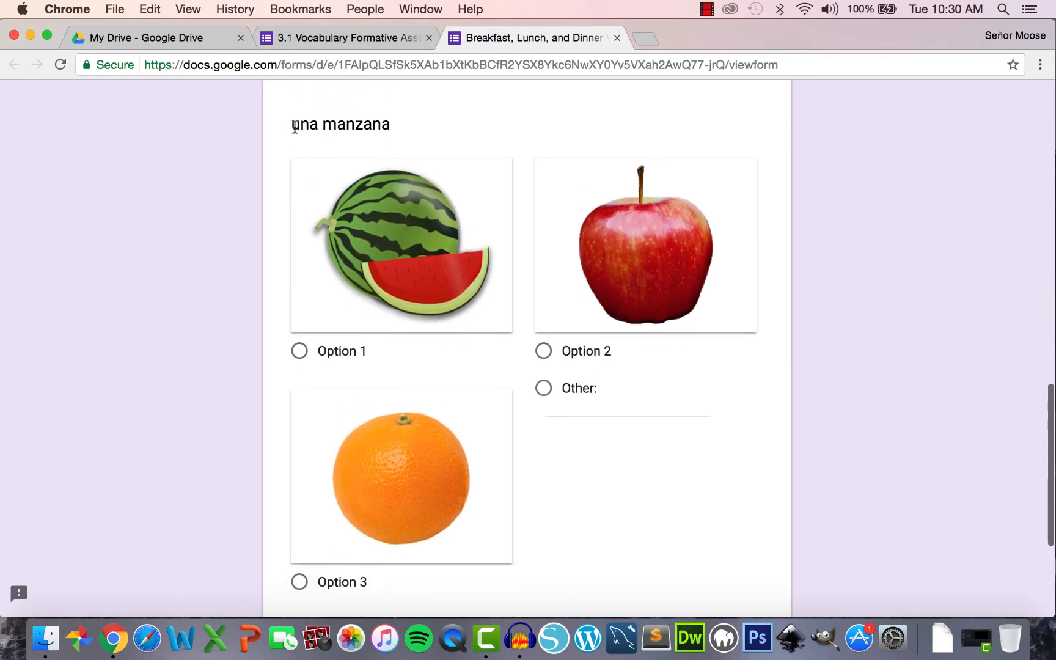
pyautogui.moveTo(351, 124); pyautogui.dragTo(404, 129)
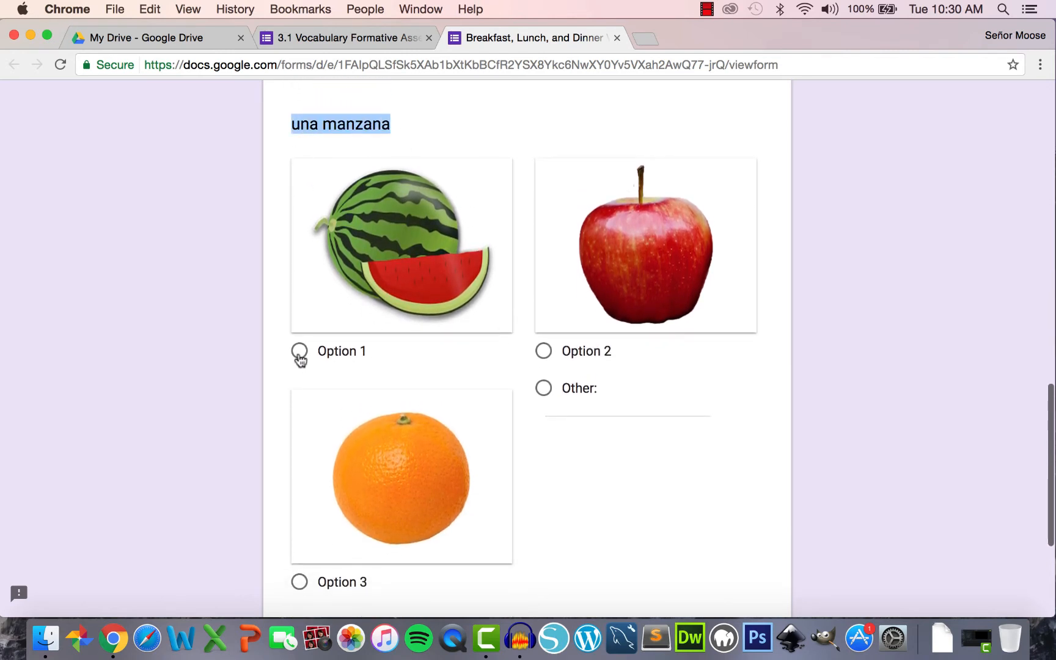
# - Try the watermelon, apple, orange and Other answers, then leave the preview
pyautogui.click(300, 355)
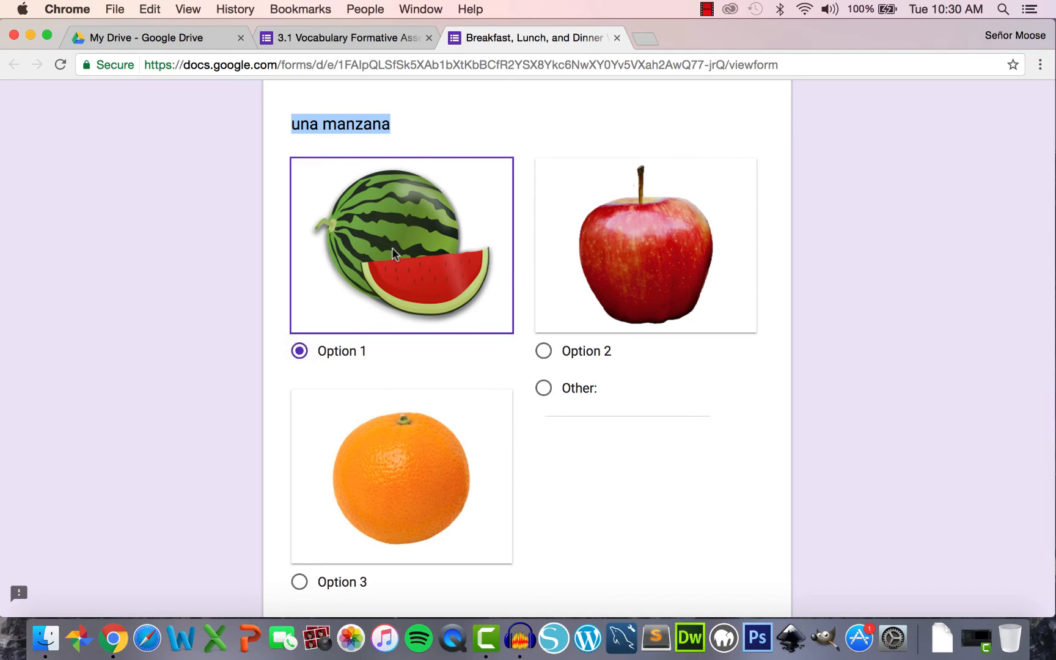
pyautogui.click(544, 353)
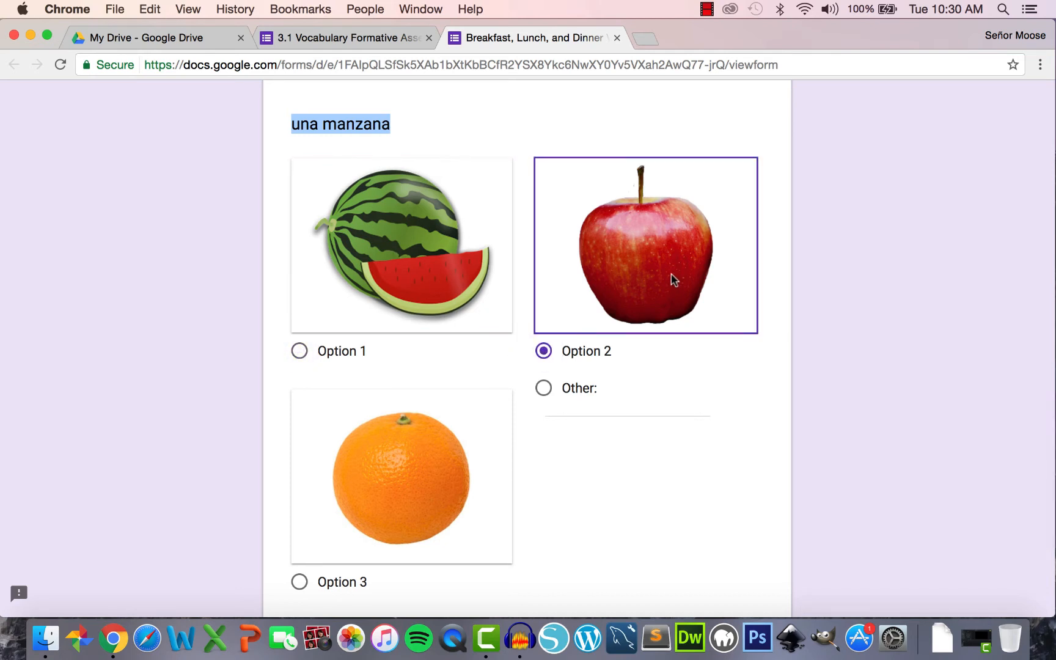
pyautogui.scroll(-2, 412, 495)
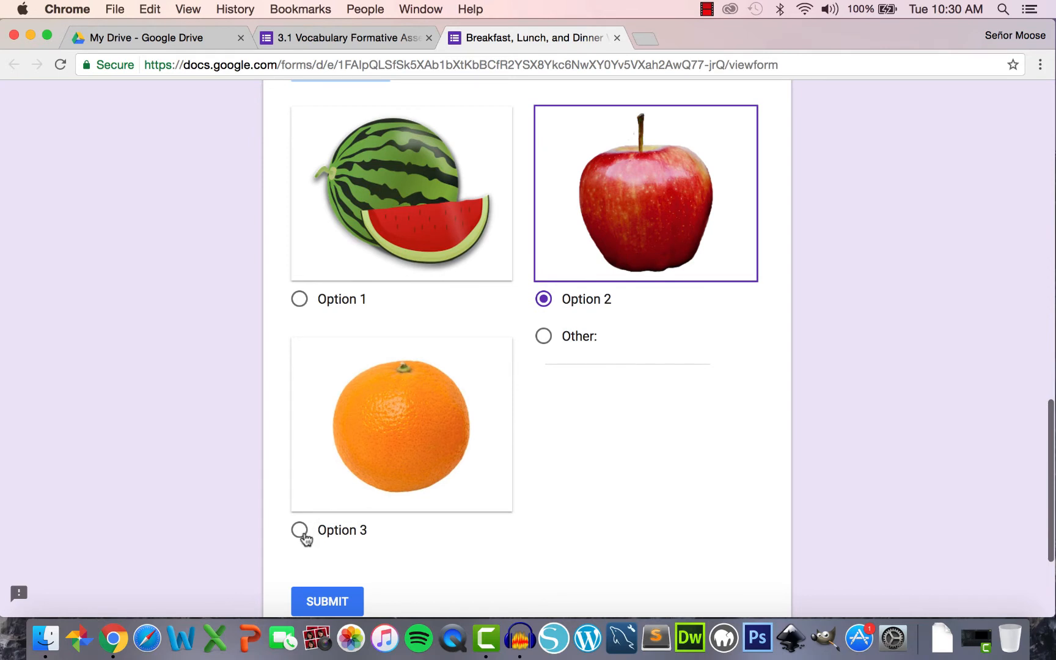
pyautogui.click(300, 531)
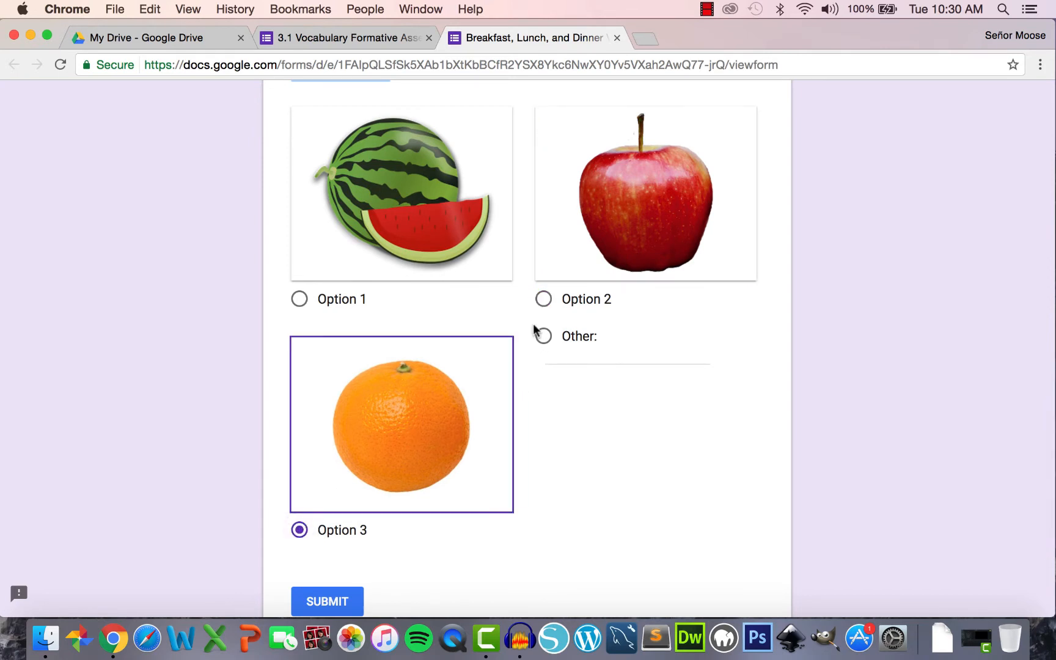
pyautogui.click(543, 337)
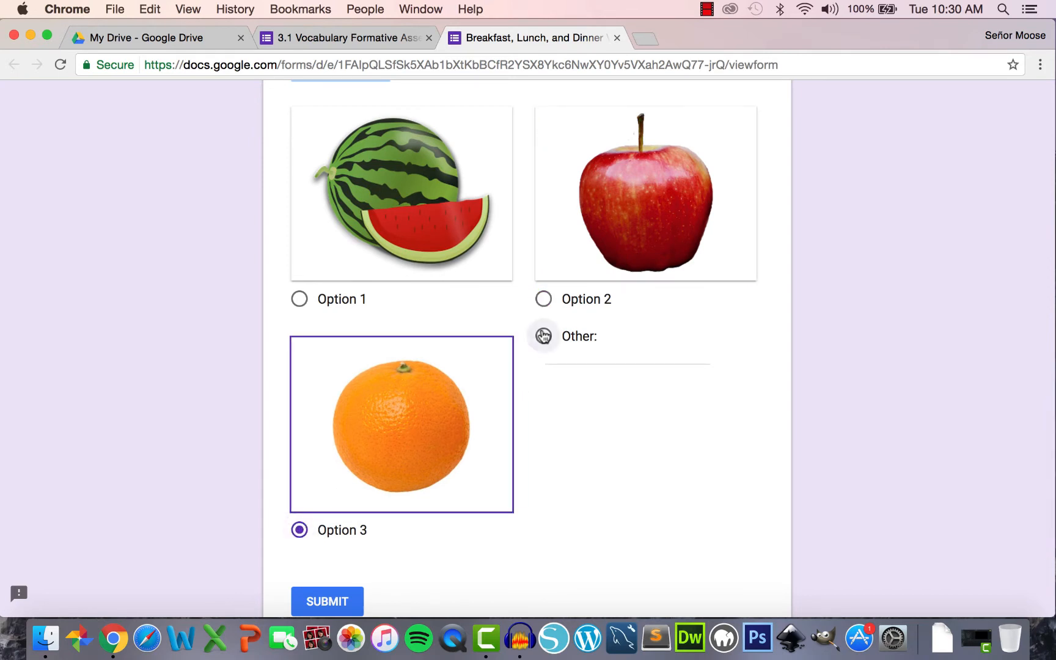
pyautogui.click(617, 38)
pyautogui.click(643, 246)
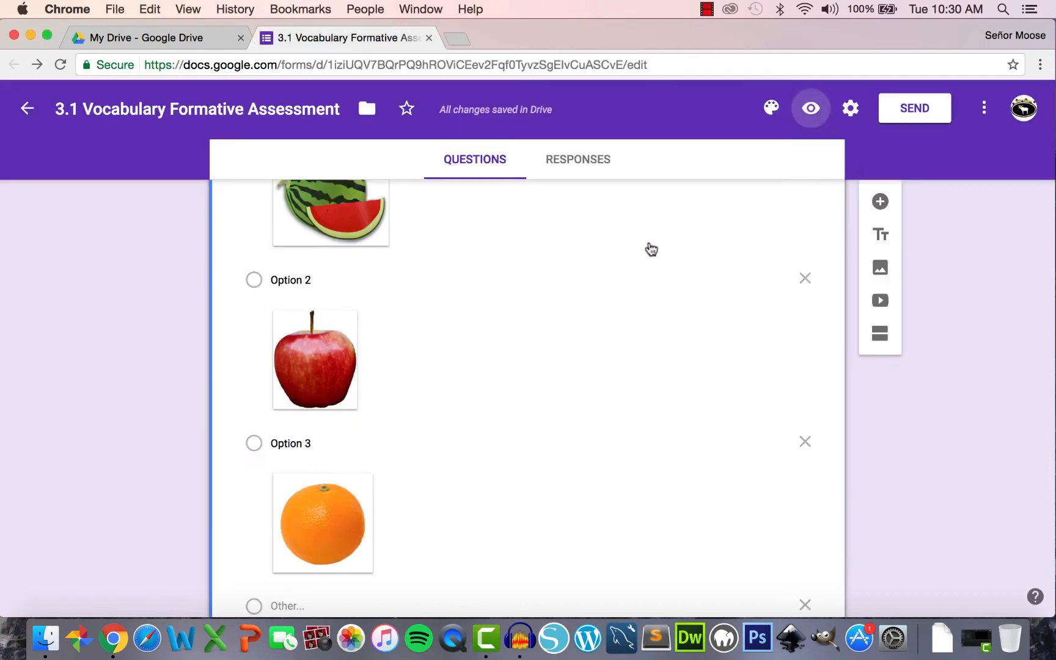
# - Remove the Other choice from the 'una manzana' question
pyautogui.scroll(-3, 345, 425)
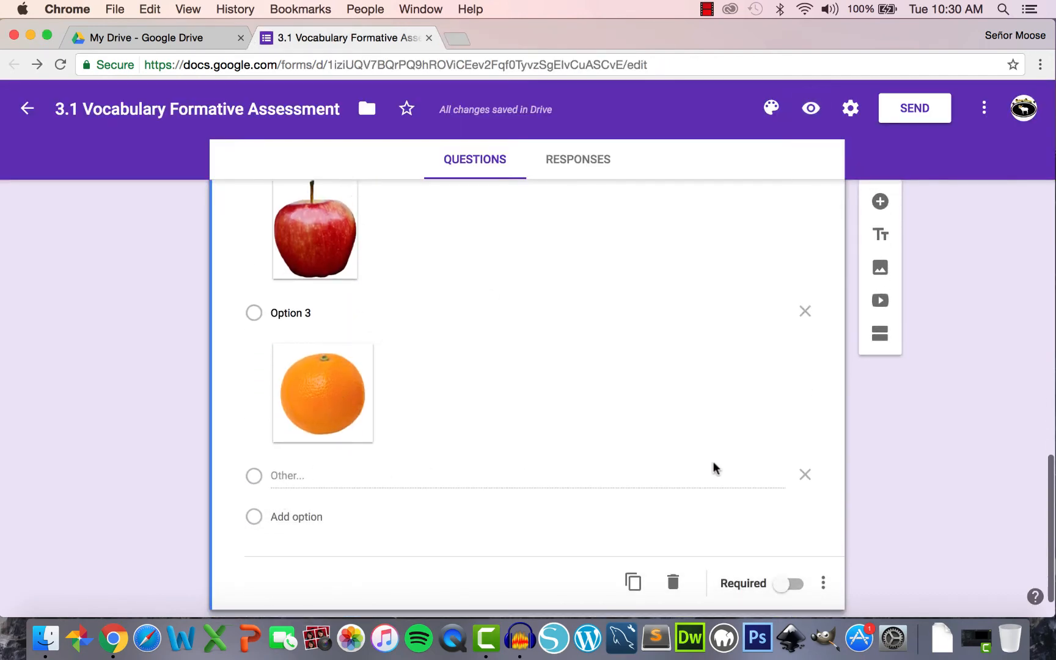
pyautogui.click(804, 476)
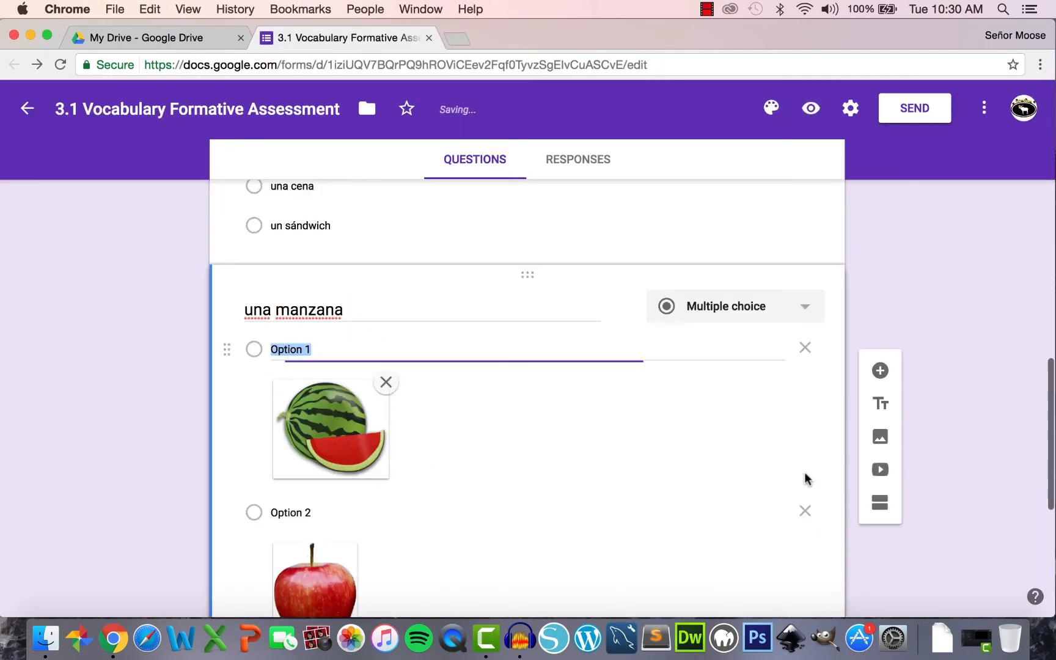
pyautogui.scroll(-2, 340, 441)
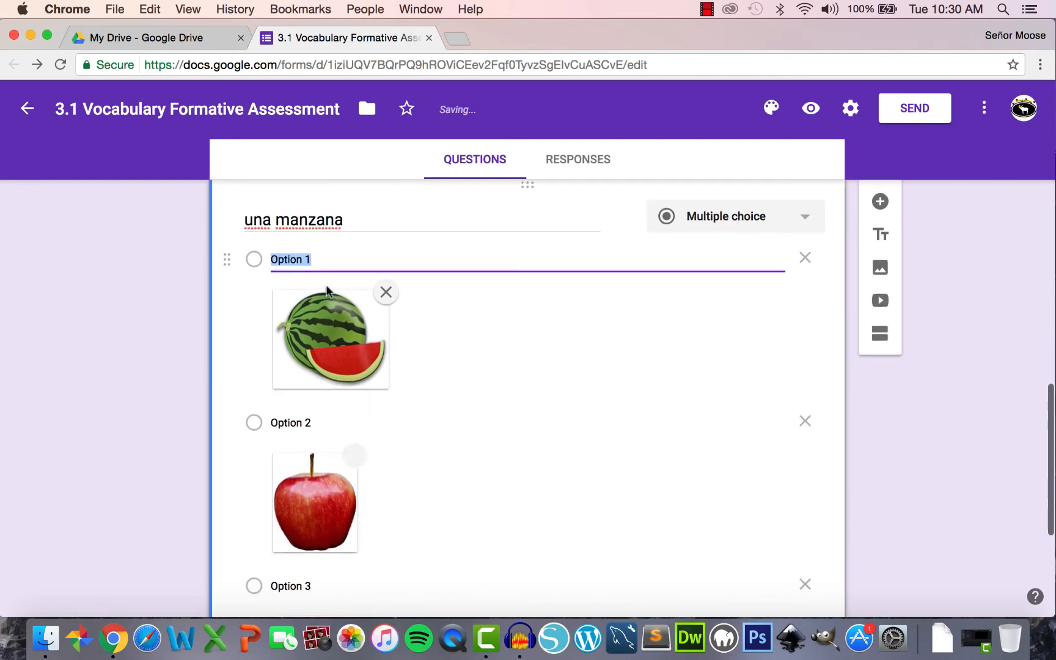
# - Label the picture choices 'a watermelon', 'an apple' and 'an orange', then preview the form
pyautogui.write('a watermelon')
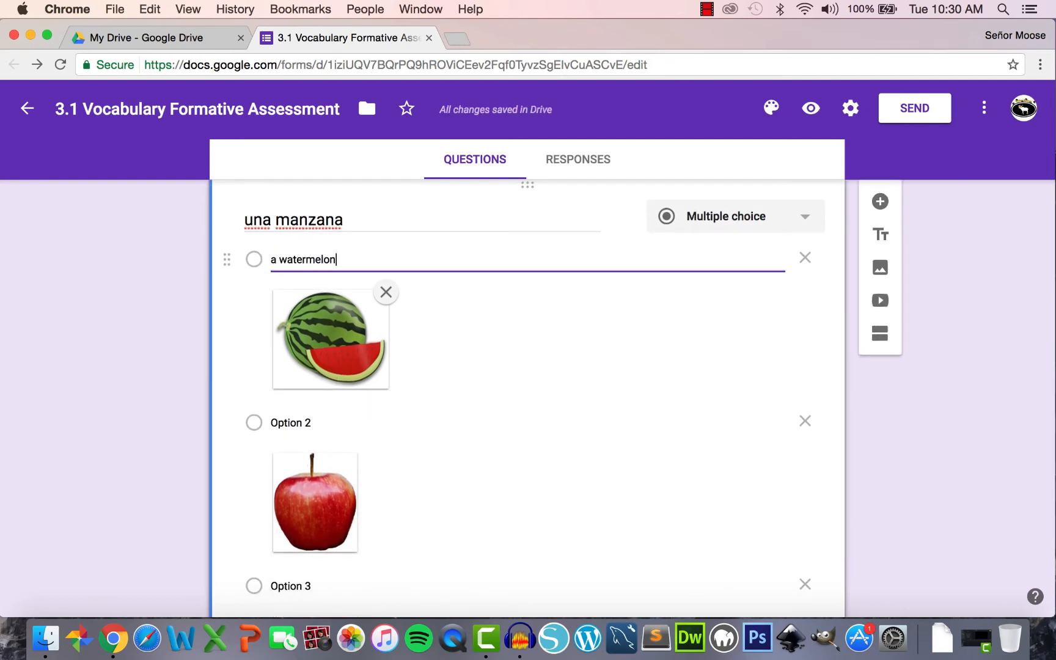
pyautogui.click(299, 423)
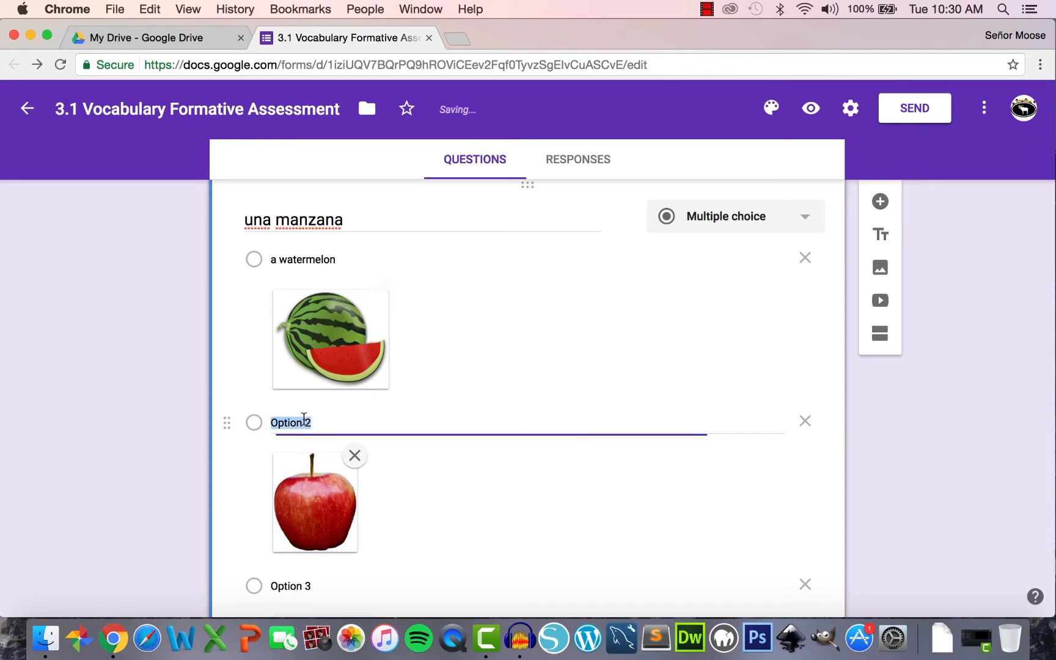
pyautogui.write('an apple')
pyautogui.scroll(-3, 304, 426)
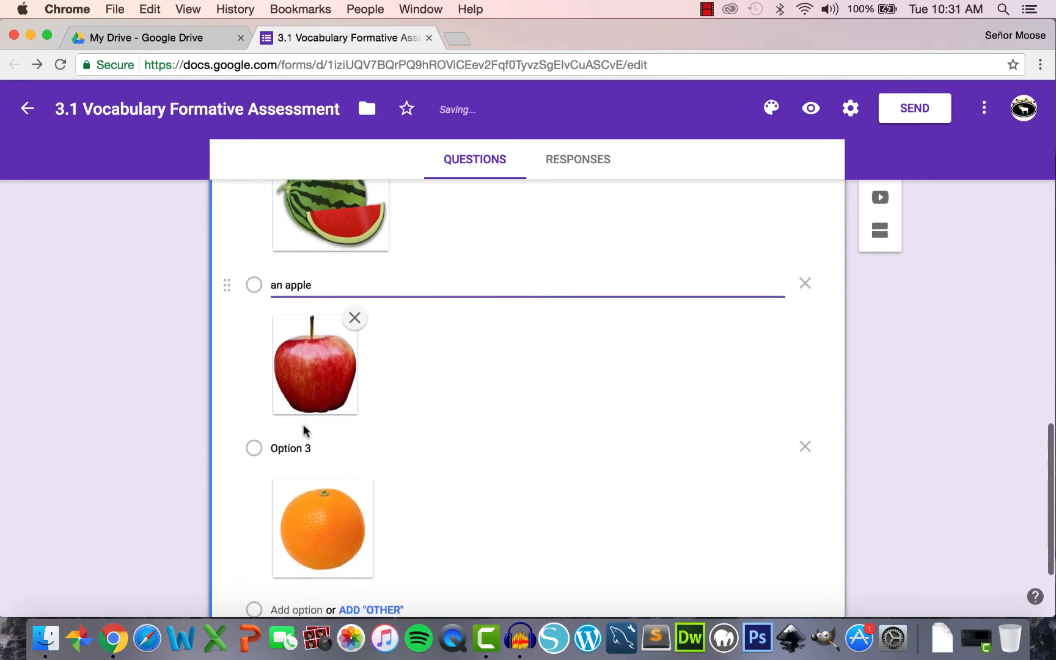
pyautogui.click(300, 441)
pyautogui.write('an ora')
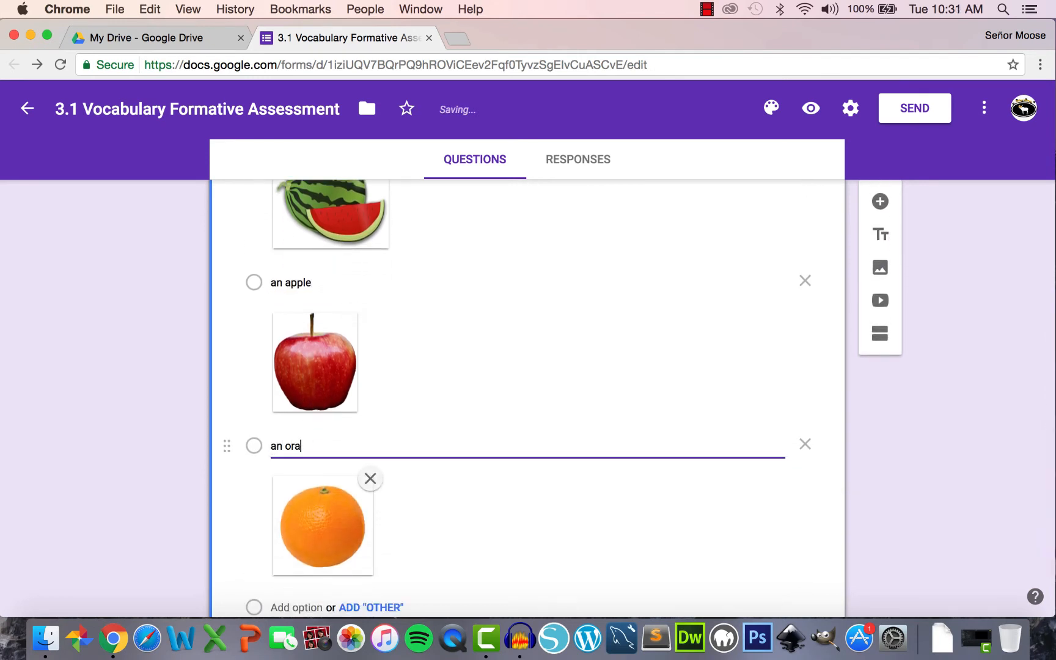
pyautogui.write('nge')
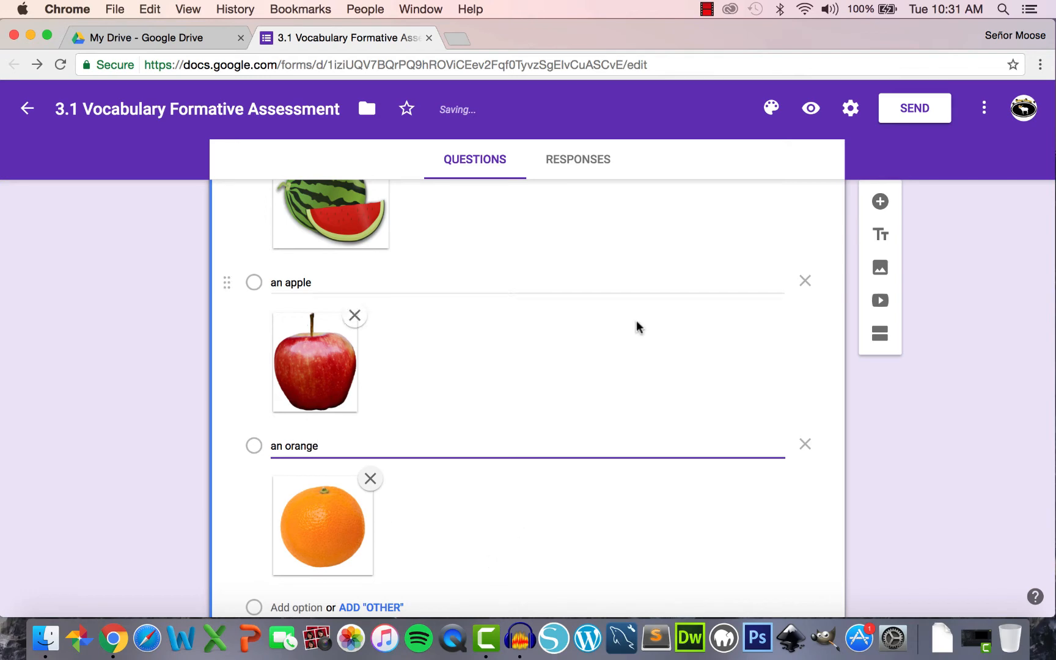
pyautogui.click(815, 108)
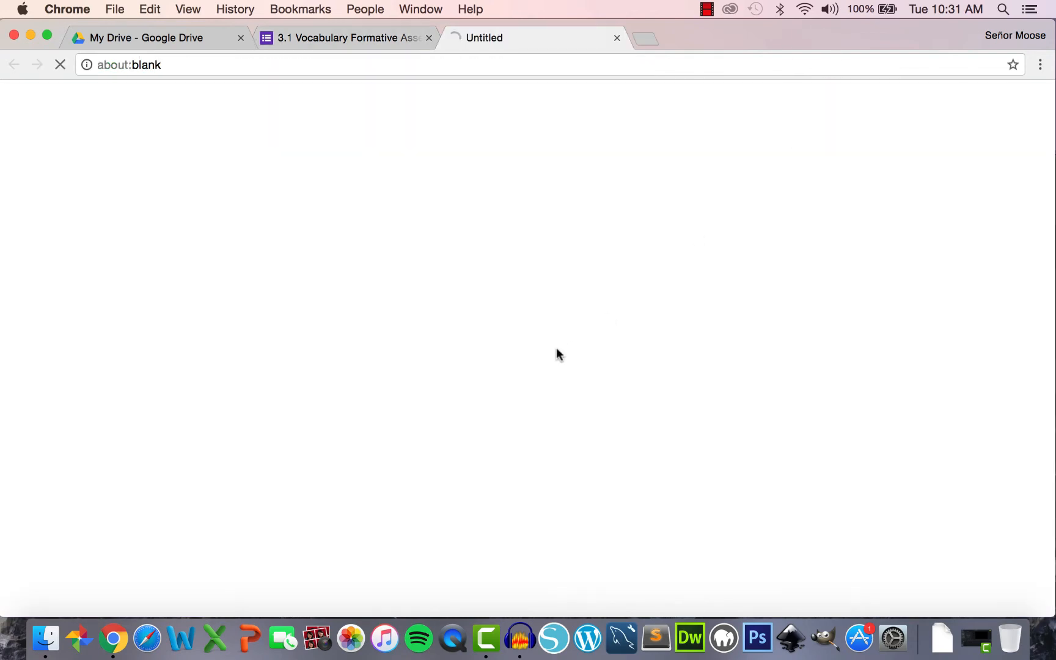
# - In the preview, select the watermelon, apple and orange answers, then close the preview and leave
pyautogui.scroll(-7, 556, 353)
pyautogui.scroll(-8, 556, 353)
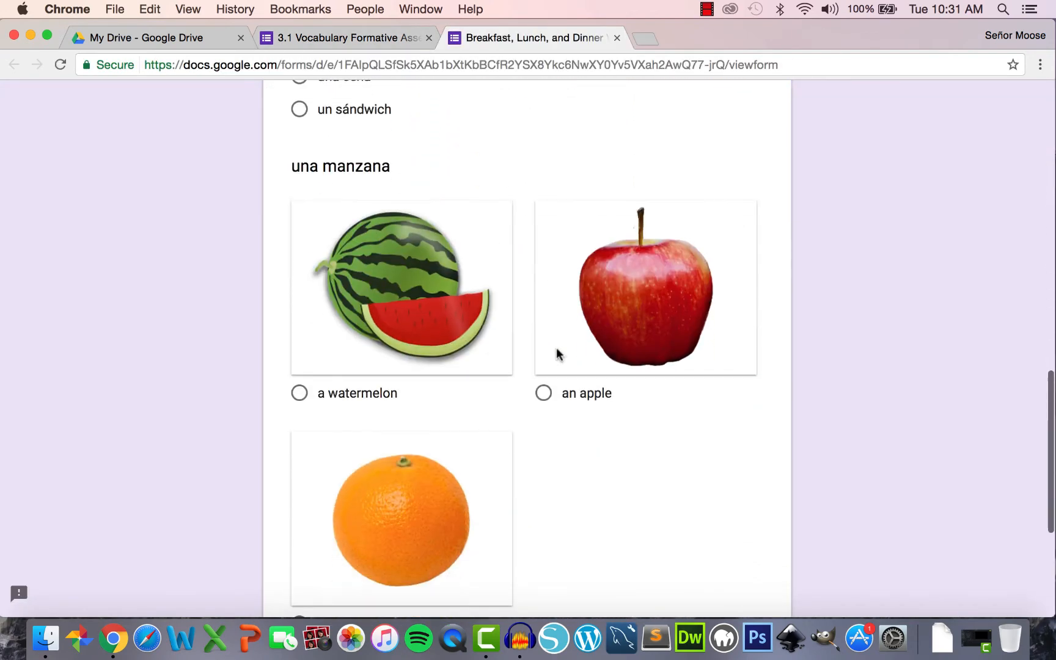
pyautogui.scroll(-2, 385, 282)
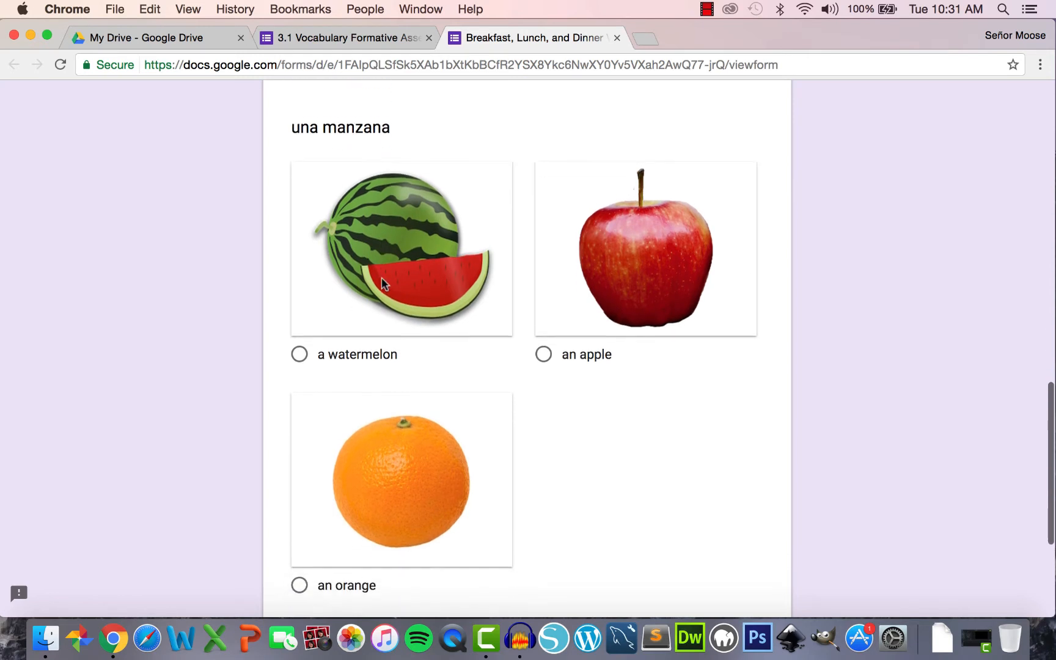
pyautogui.click(300, 344)
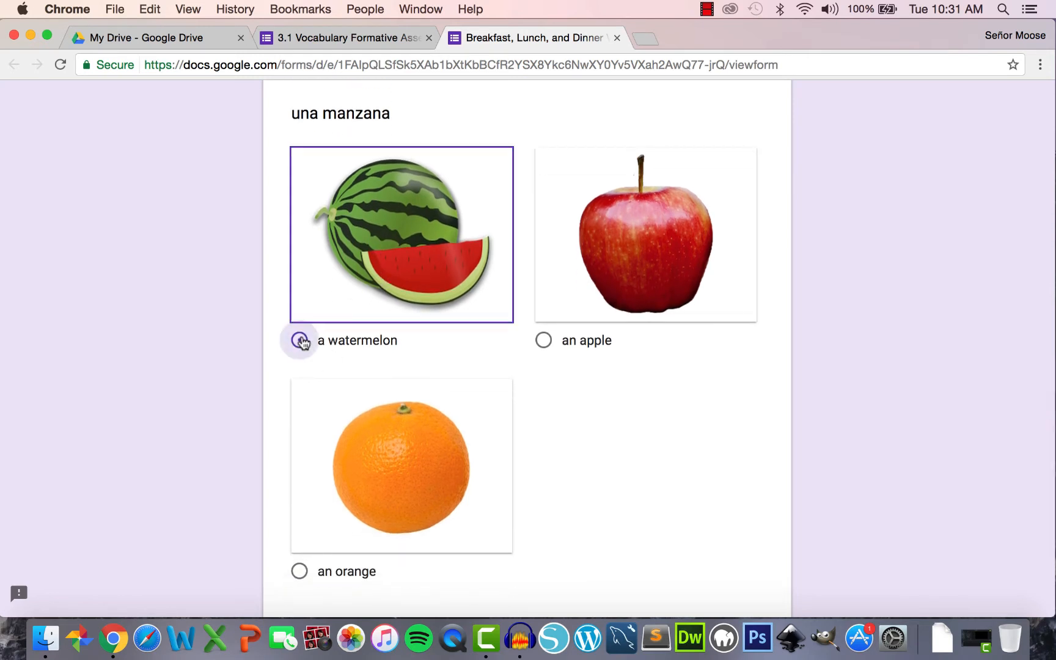
pyautogui.click(543, 343)
pyautogui.click(297, 576)
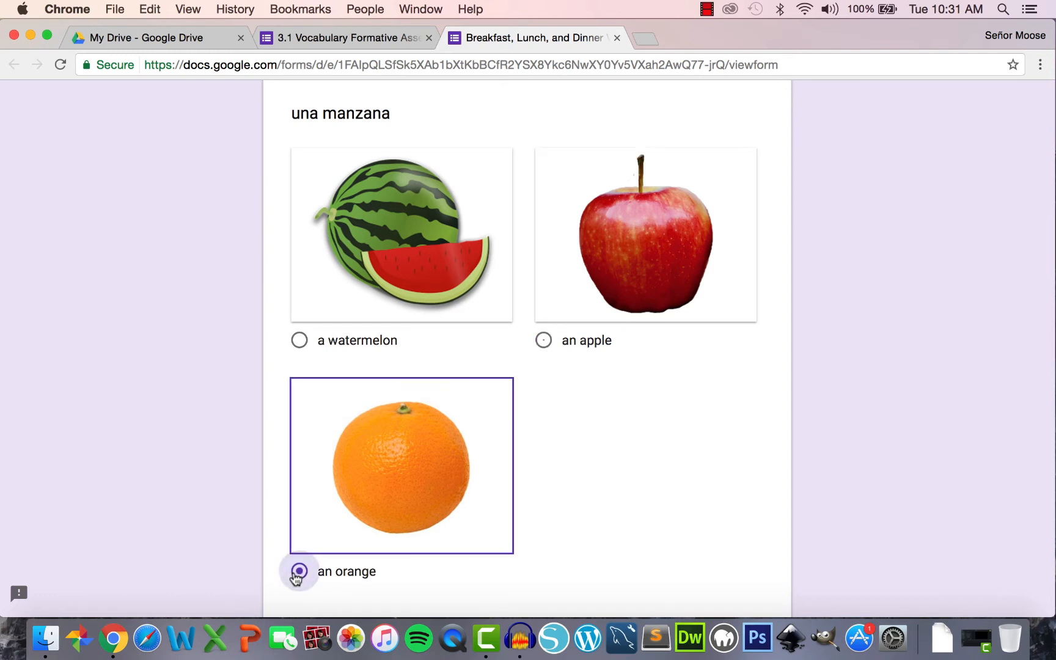
pyautogui.click(617, 38)
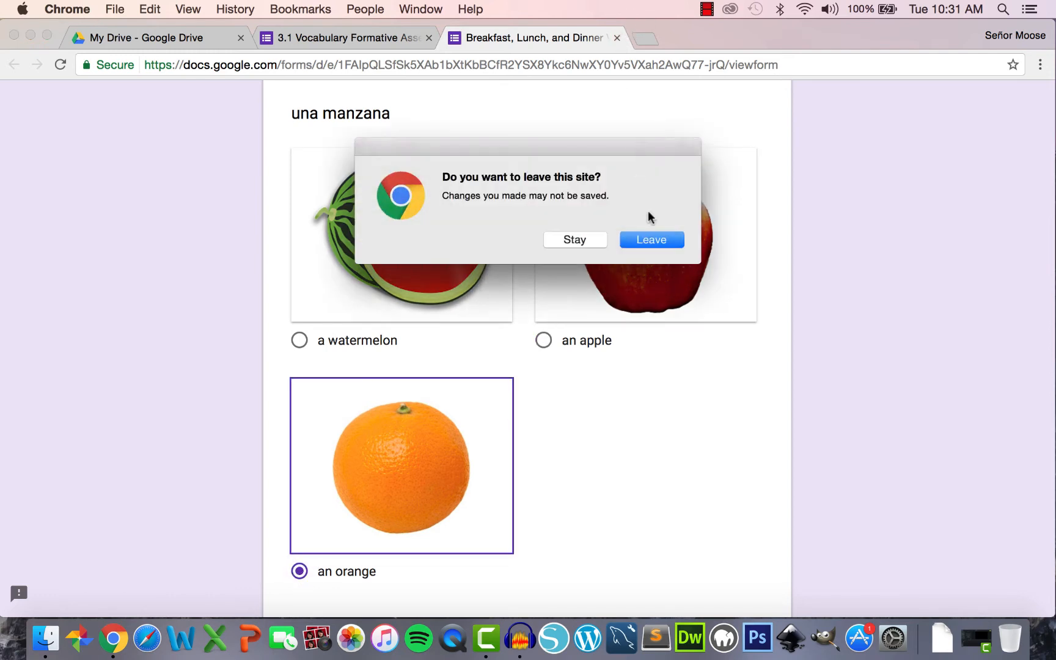
pyautogui.click(652, 242)
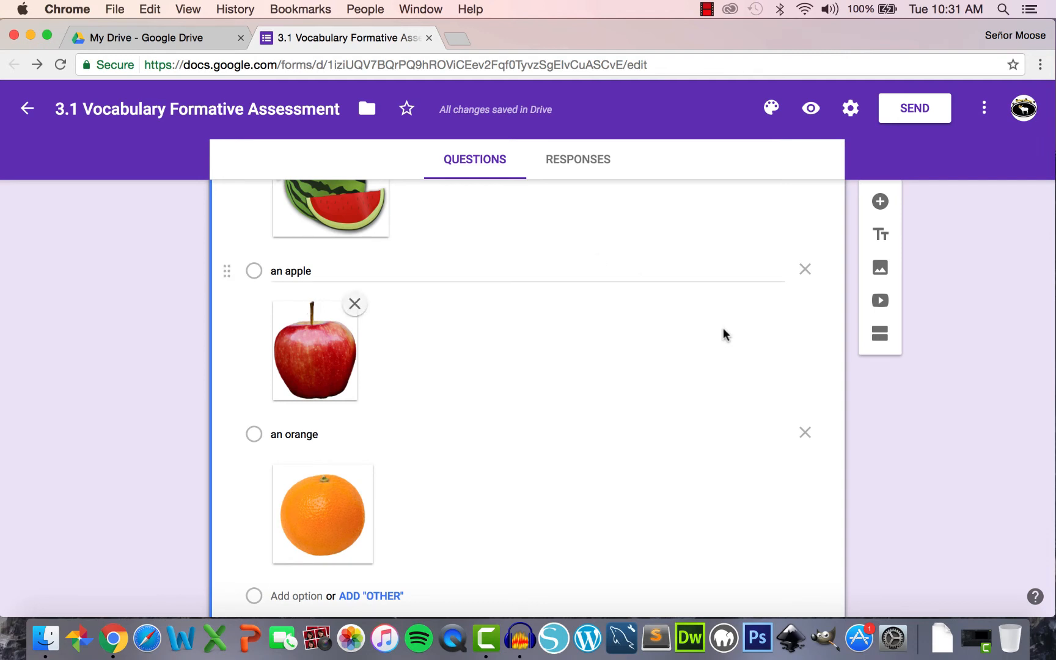
# - Change the 'una manzana' question type from picture choices to Paragraph
pyautogui.scroll(4, 723, 333)
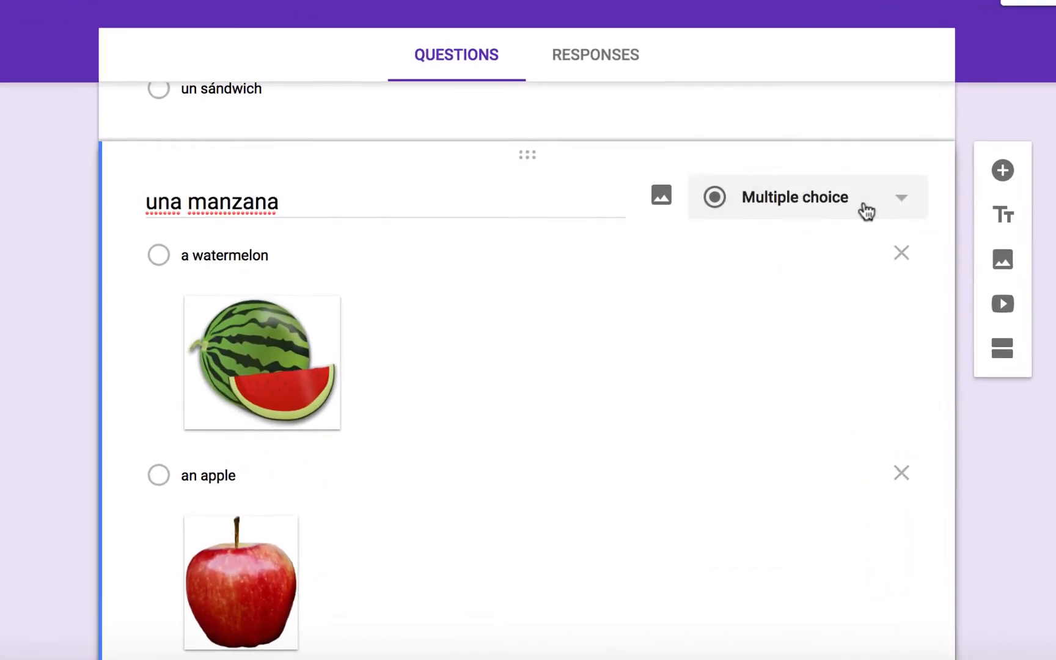
pyautogui.click(773, 276)
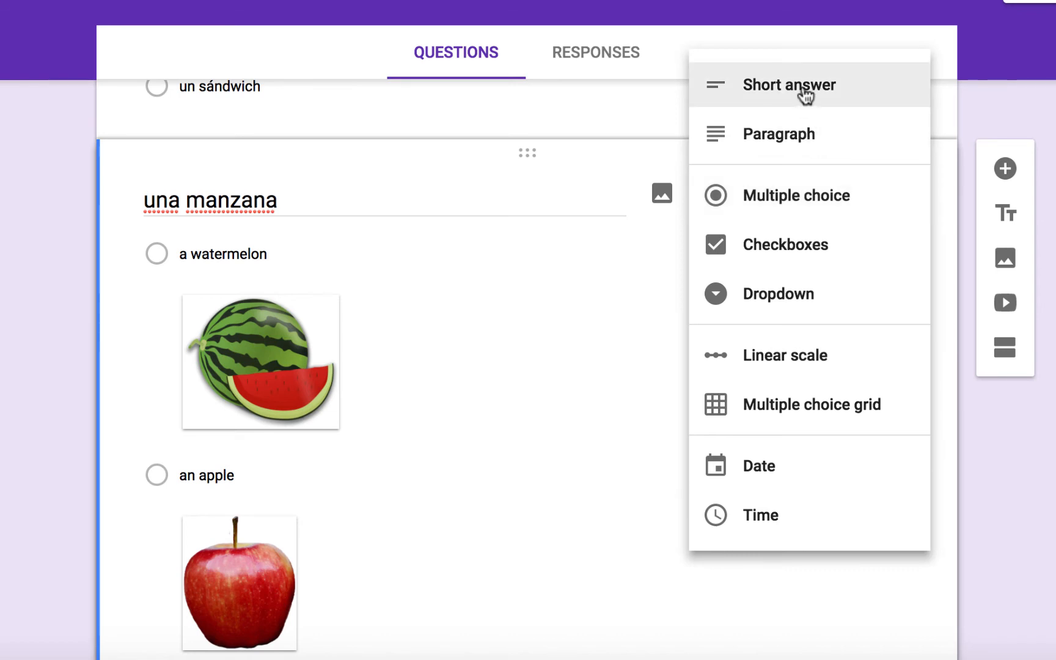
pyautogui.click(801, 138)
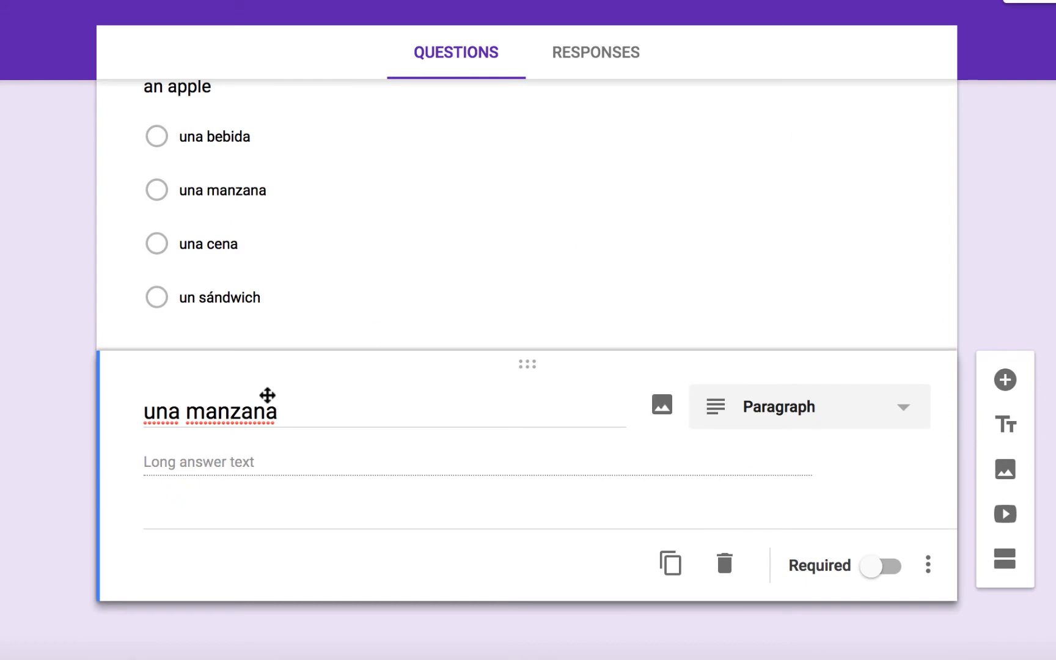
pyautogui.click(909, 1)
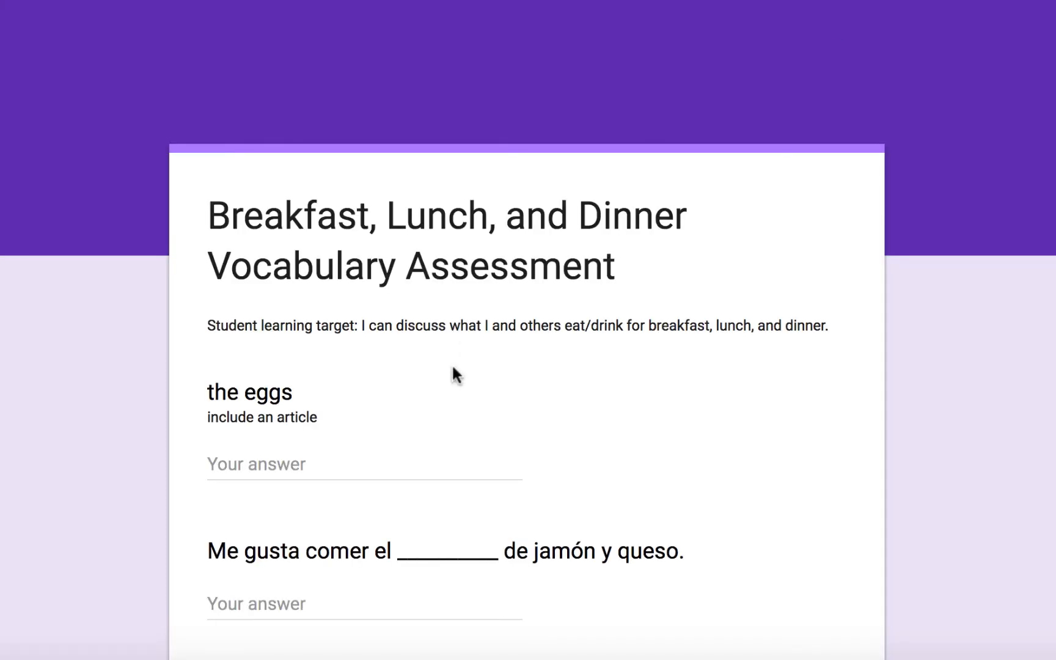
pyautogui.scroll(-12, 452, 371)
pyautogui.scroll(-4, 451, 368)
pyautogui.click(321, 322)
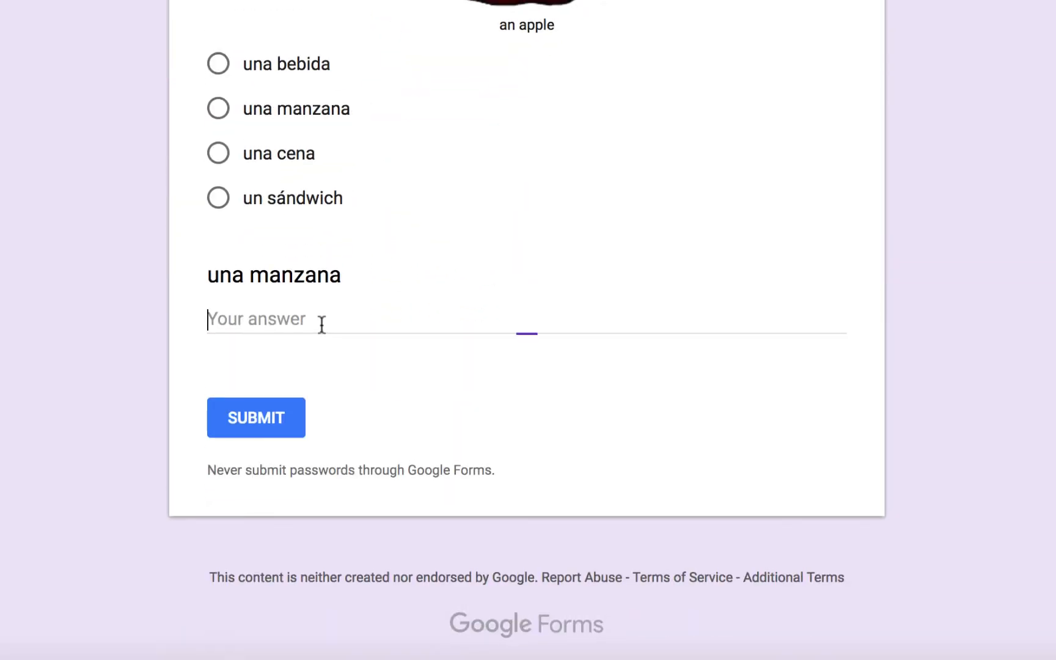
pyautogui.write('lkjsdlkjflaksjdflkajsdlkfjalksdjflkajsdlf')
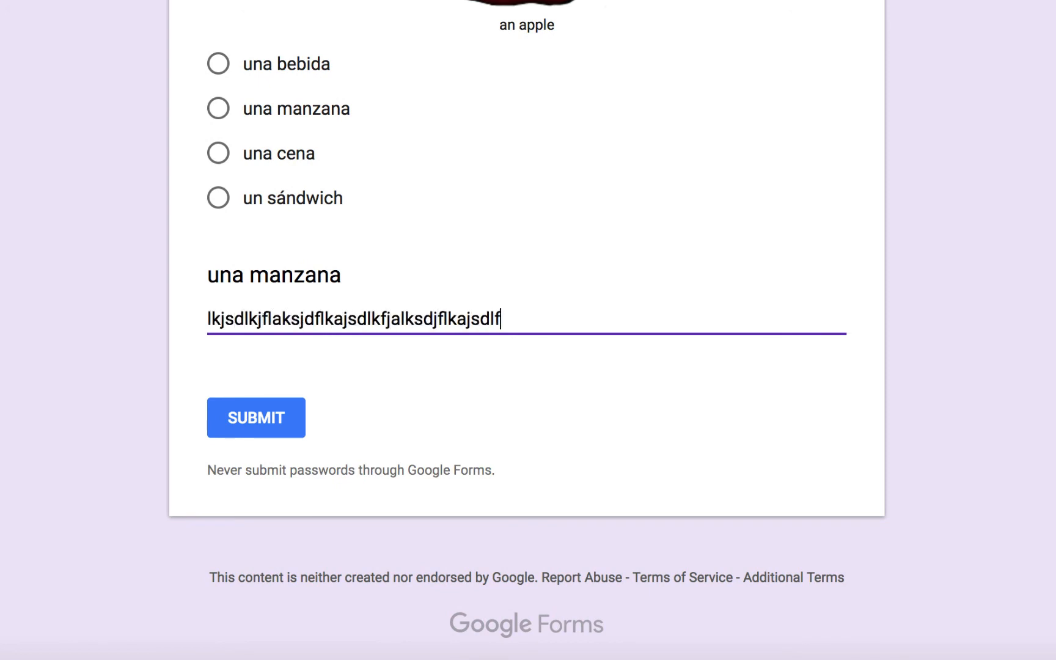
pyautogui.write('jasdkfjasldkjflaksdjflkasdjflkjasdlfkj')
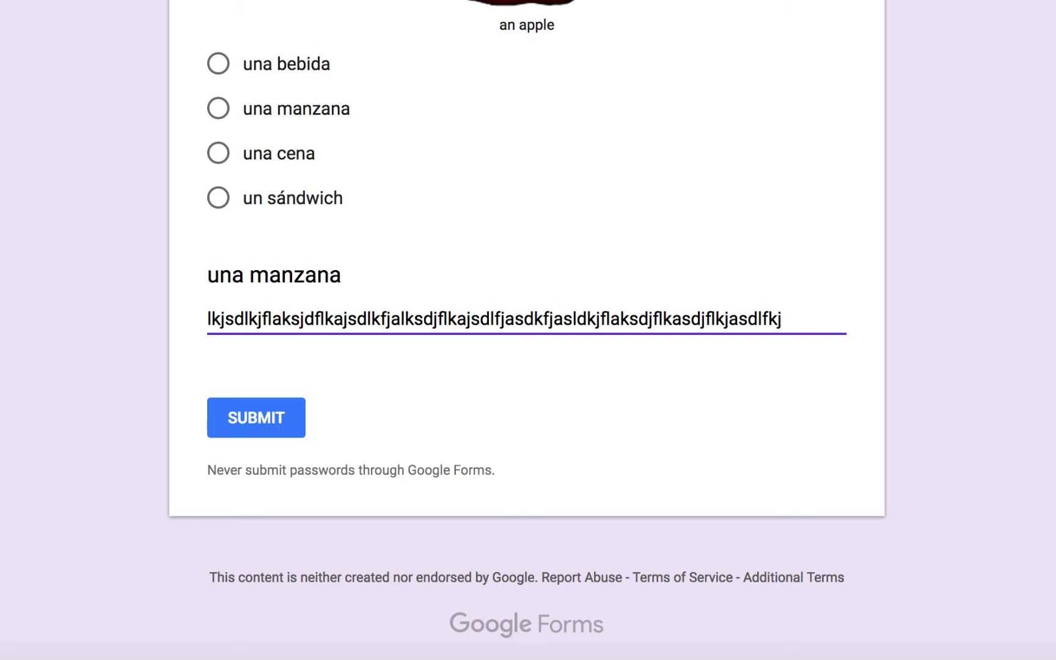
pyautogui.press('super+w')
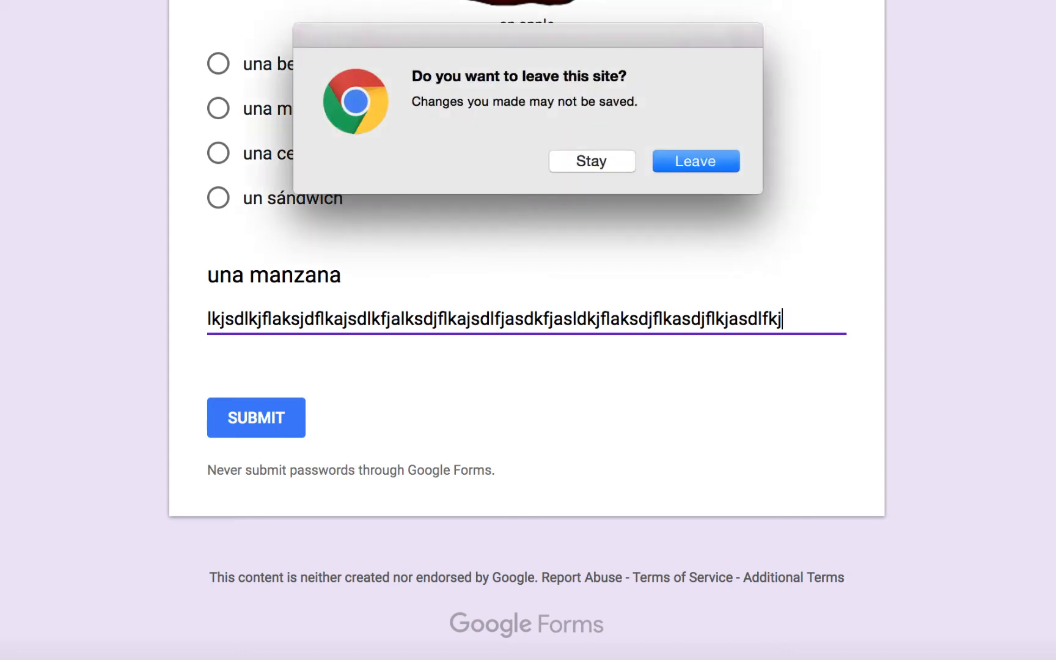
pyautogui.click(697, 160)
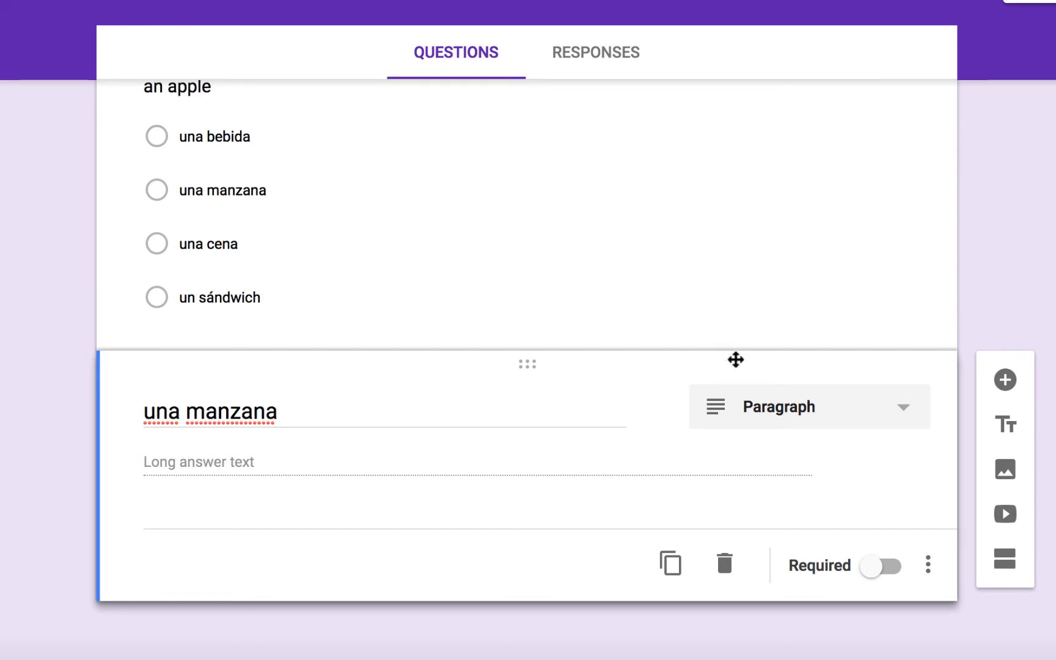
# - Make the question Checkboxes and retitle it '¿Cuáles cosas son rojas?'
pyautogui.click(774, 410)
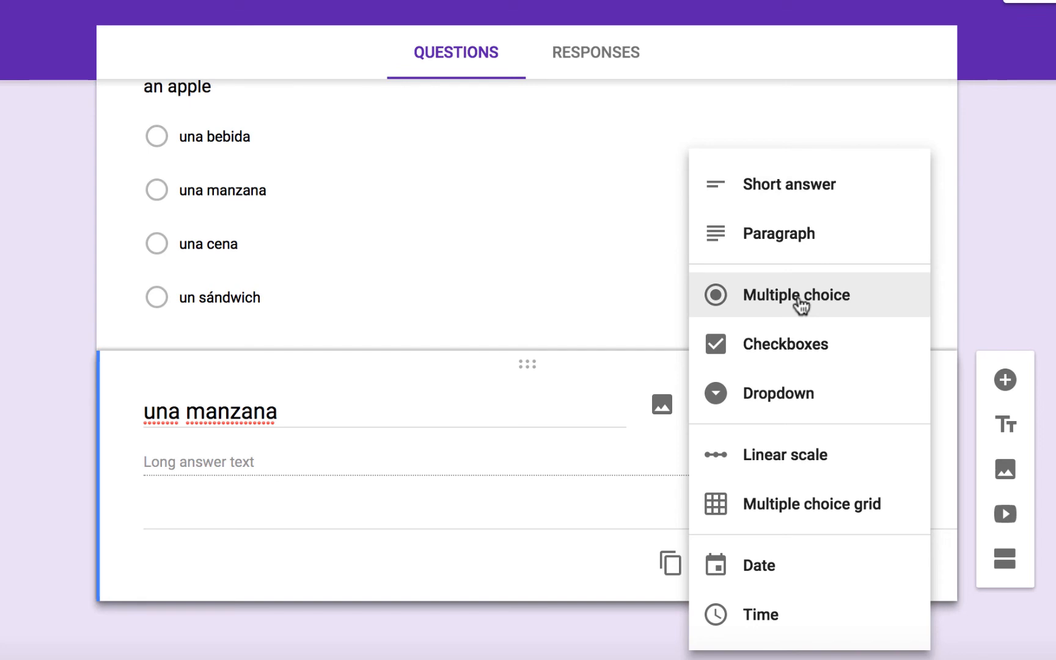
pyautogui.click(793, 355)
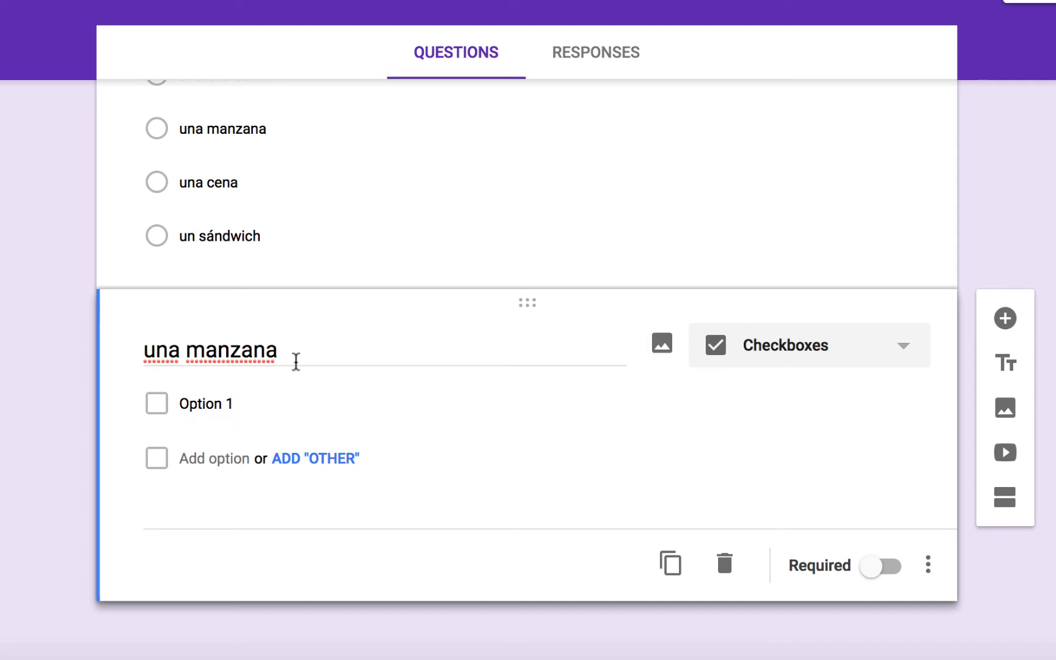
pyautogui.moveTo(297, 357); pyautogui.dragTo(143, 356)
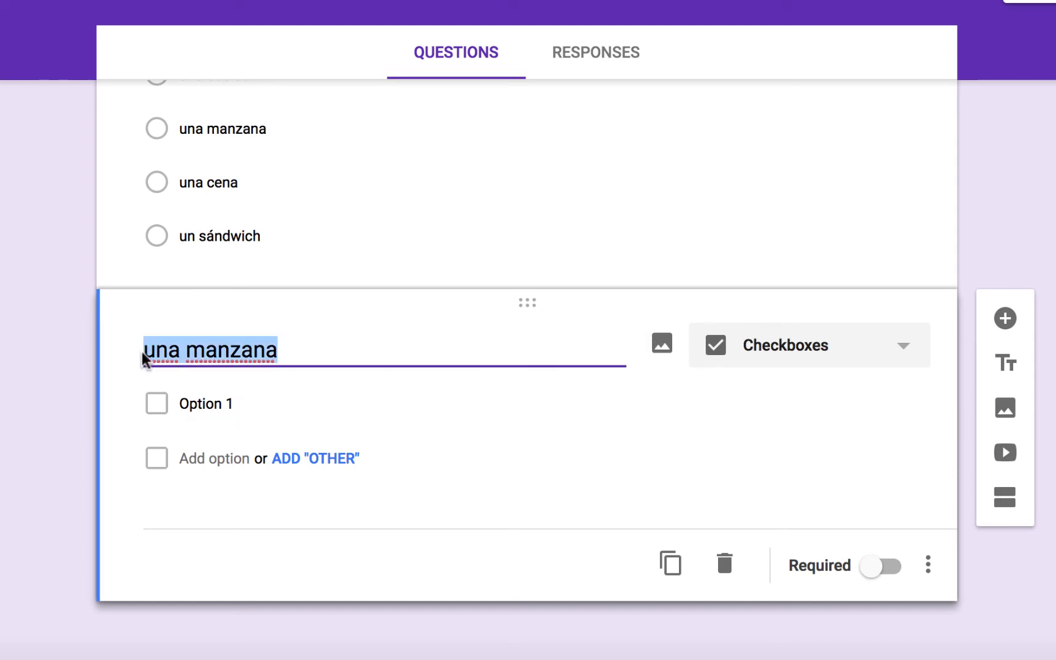
pyautogui.write('¿Cuál')
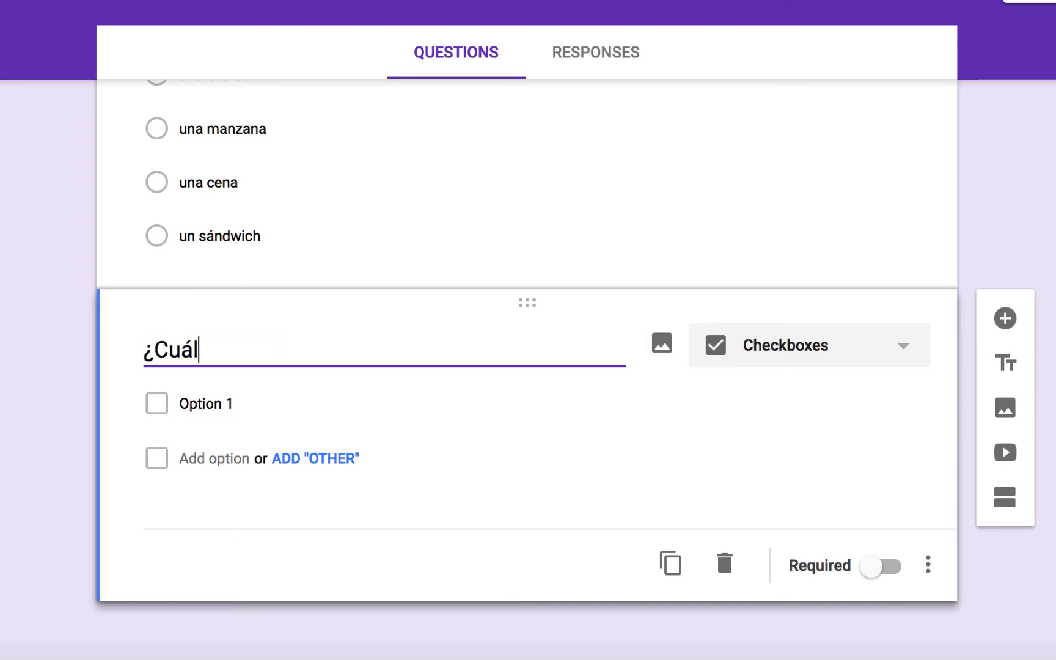
pyautogui.write('es cosas son')
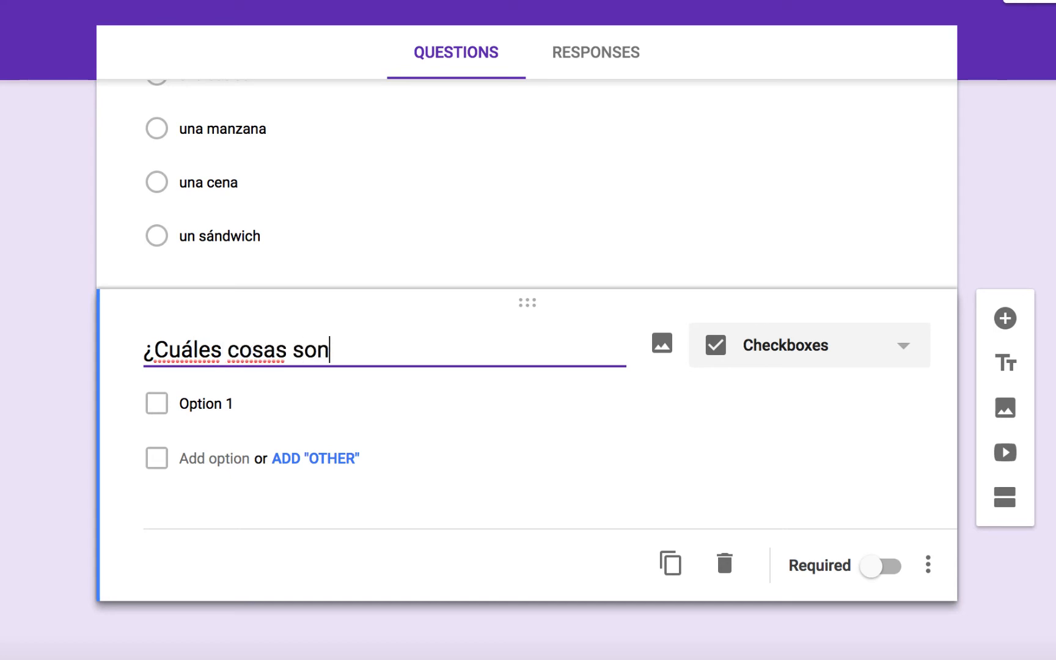
pyautogui.write(' rojas?')
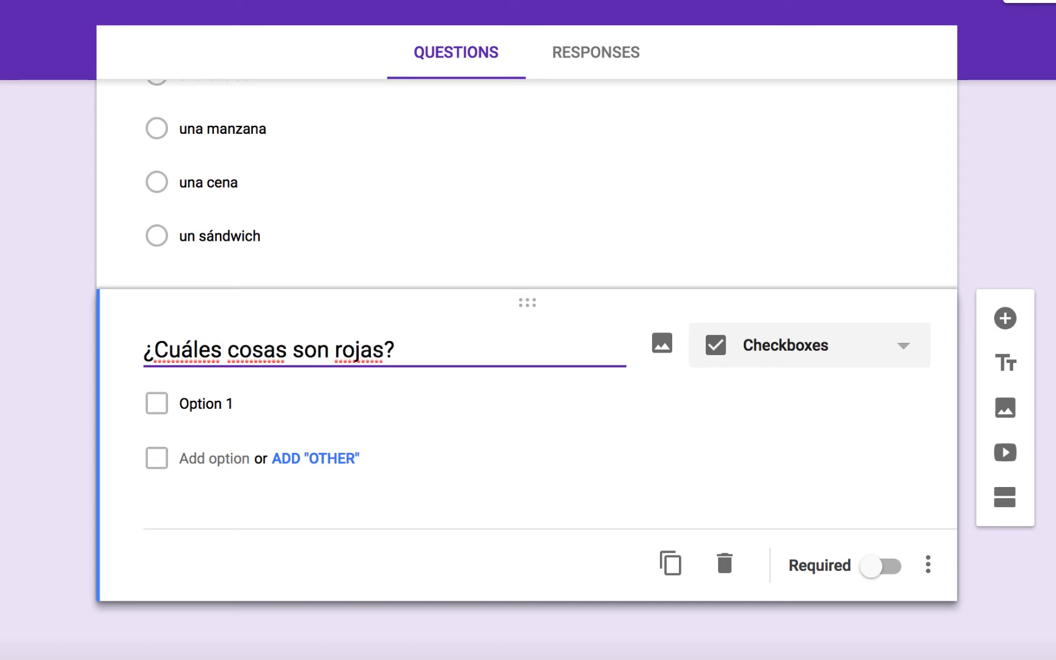
# - Add the options 'una manzana', 'una naranja', 'el agua' and 'una pluma'
pyautogui.click(245, 405)
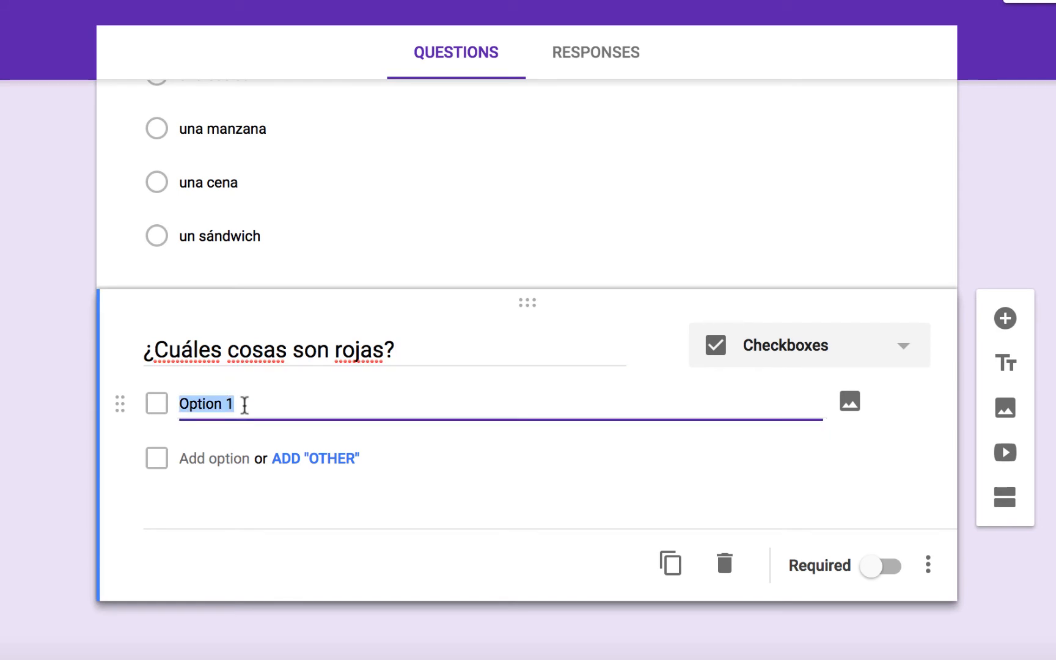
pyautogui.write('una man')
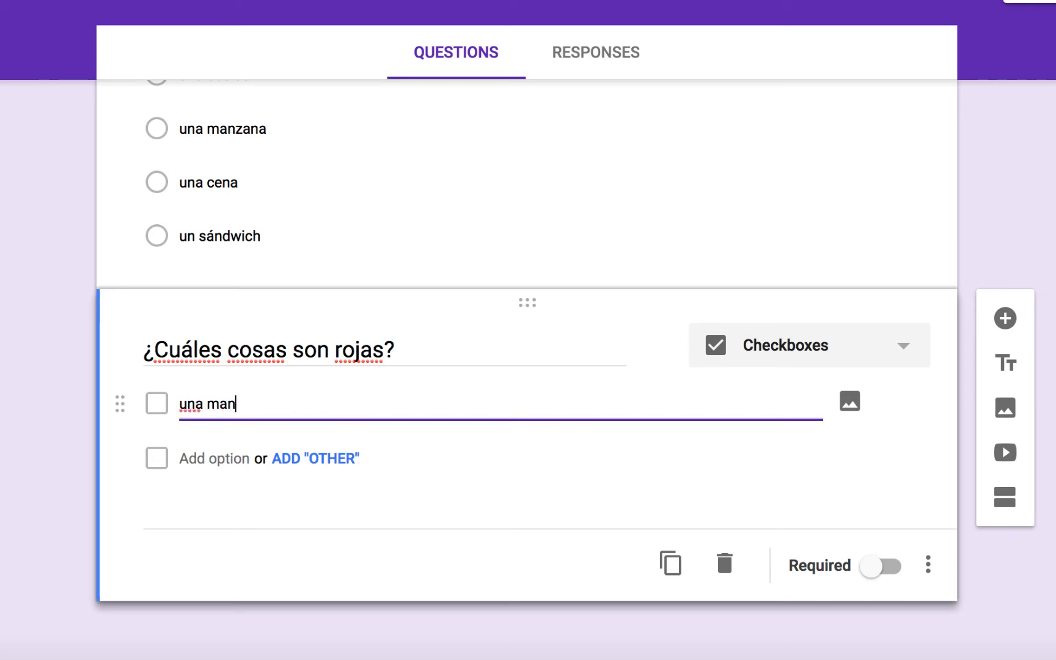
pyautogui.write('zana')
pyautogui.press('Tab')
pyautogui.press('Tab')
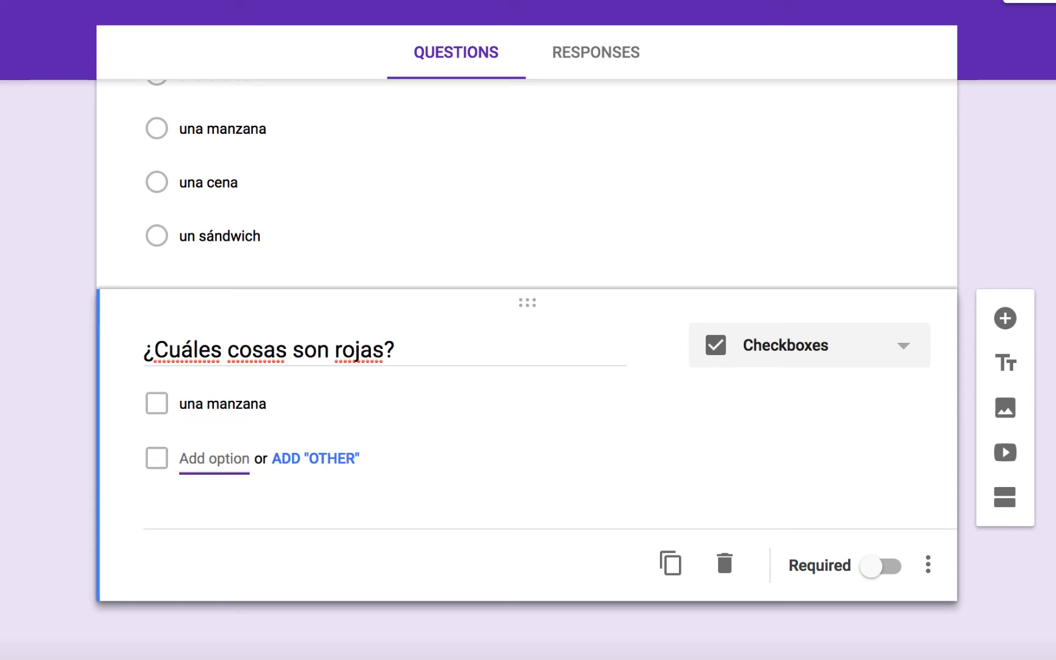
pyautogui.write('una naranj')
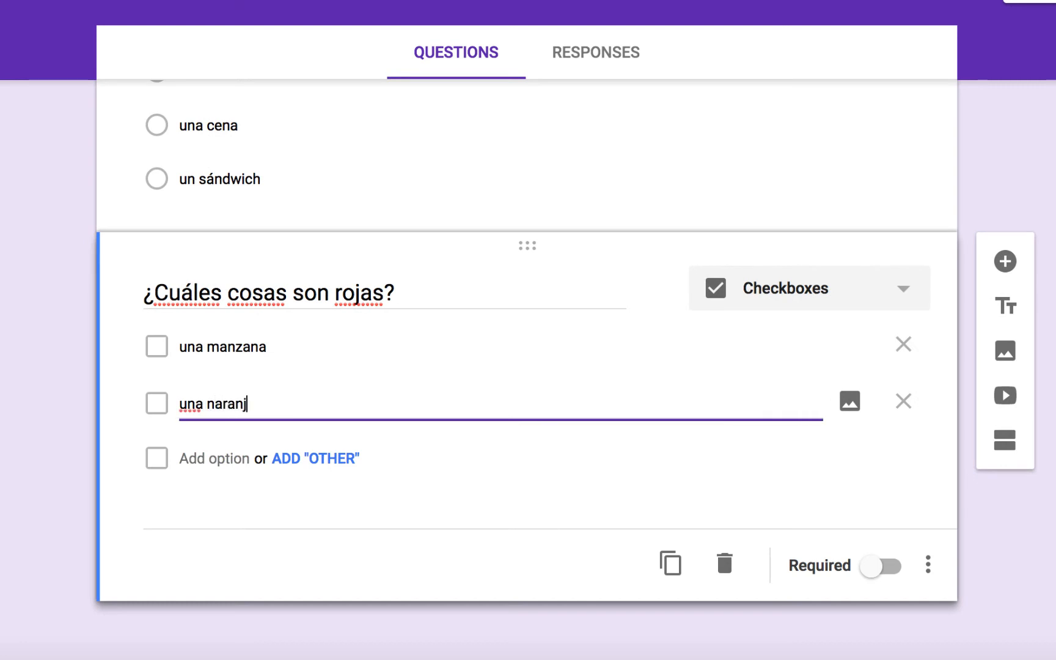
pyautogui.press('Tab')
pyautogui.press('Tab')
pyautogui.press('Tab')
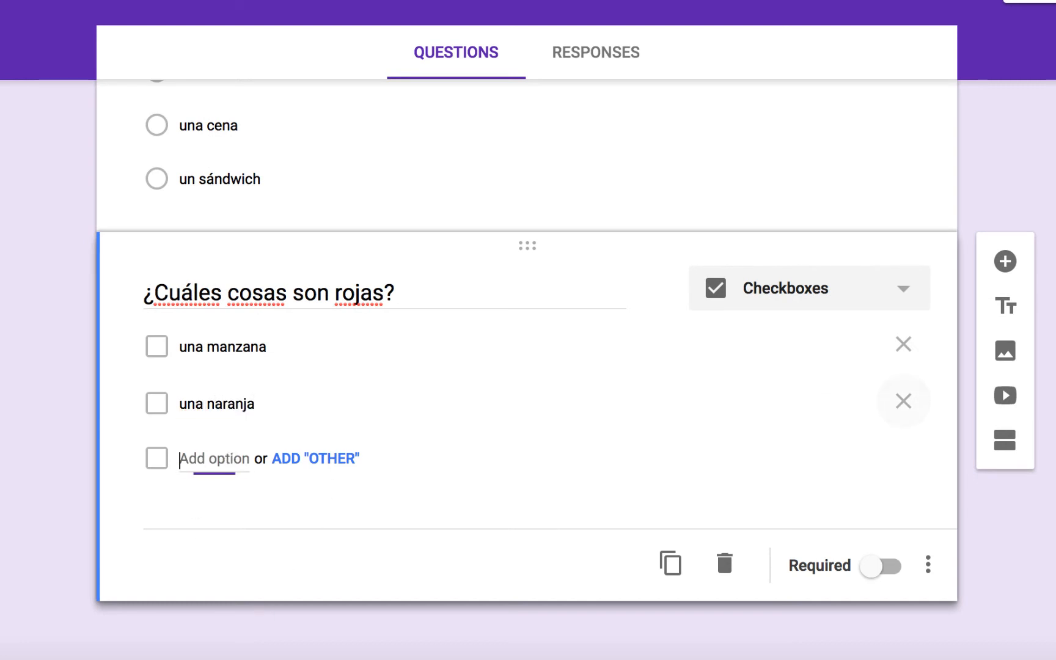
pyautogui.write('el agu')
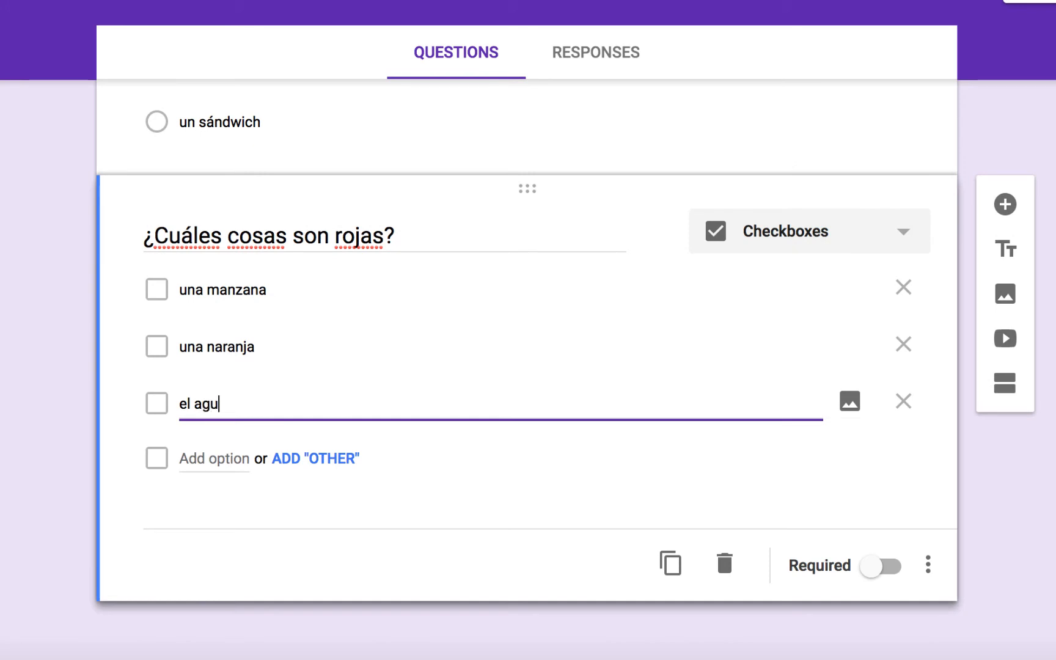
pyautogui.press('Tab')
pyautogui.press('Tab')
pyautogui.press('Tab')
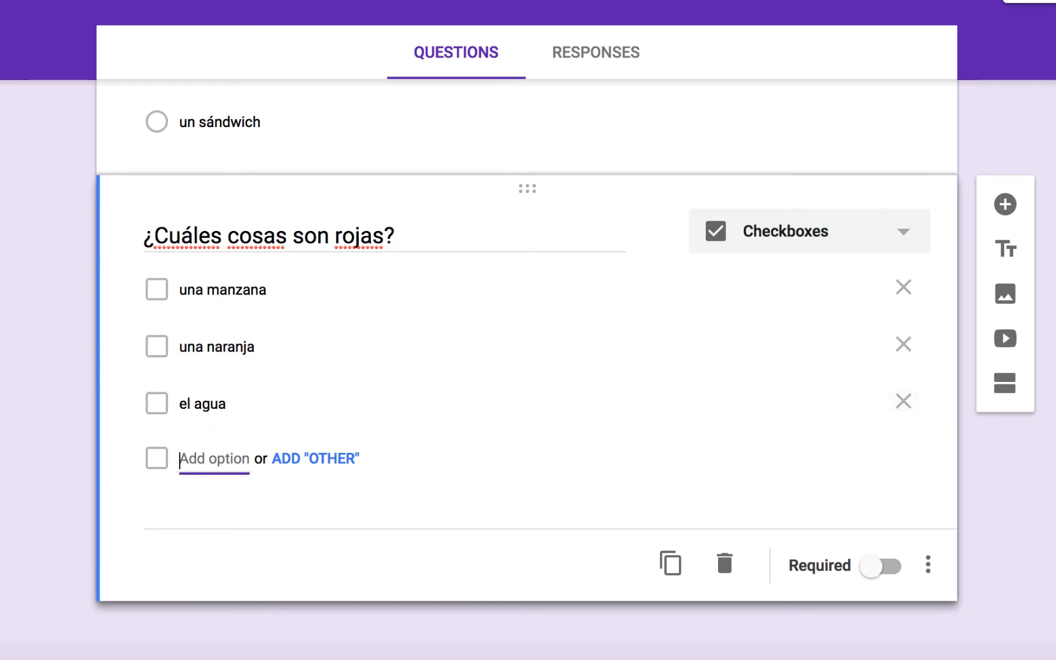
pyautogui.write('una pluma')
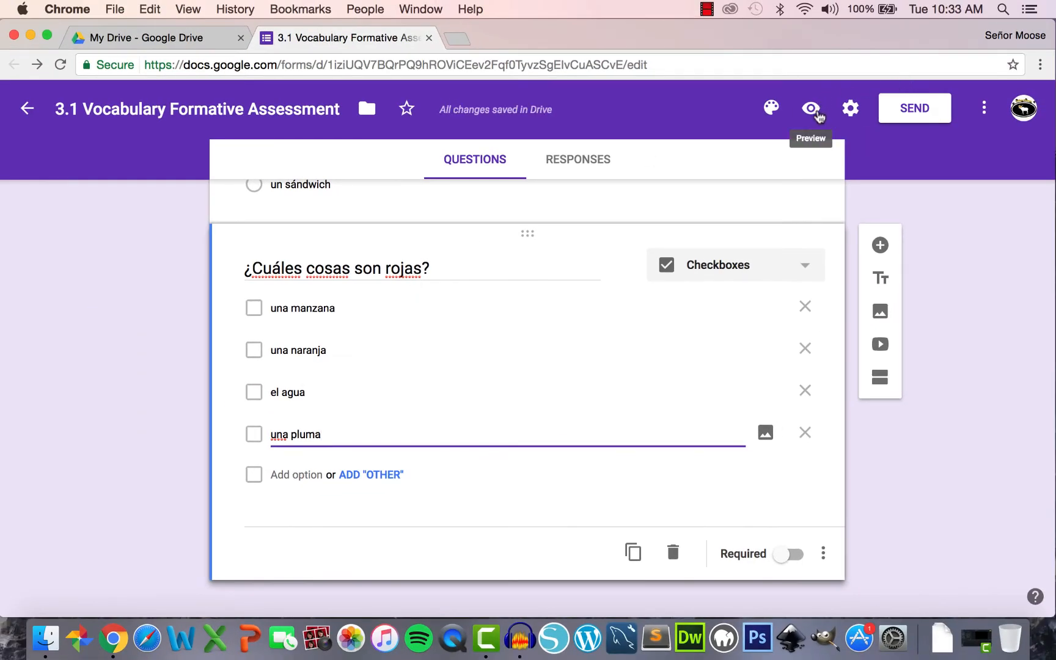
# - Preview the form and test the checkboxes, leaving 'una manzana' and 'una pluma' ticked
pyautogui.click(817, 115)
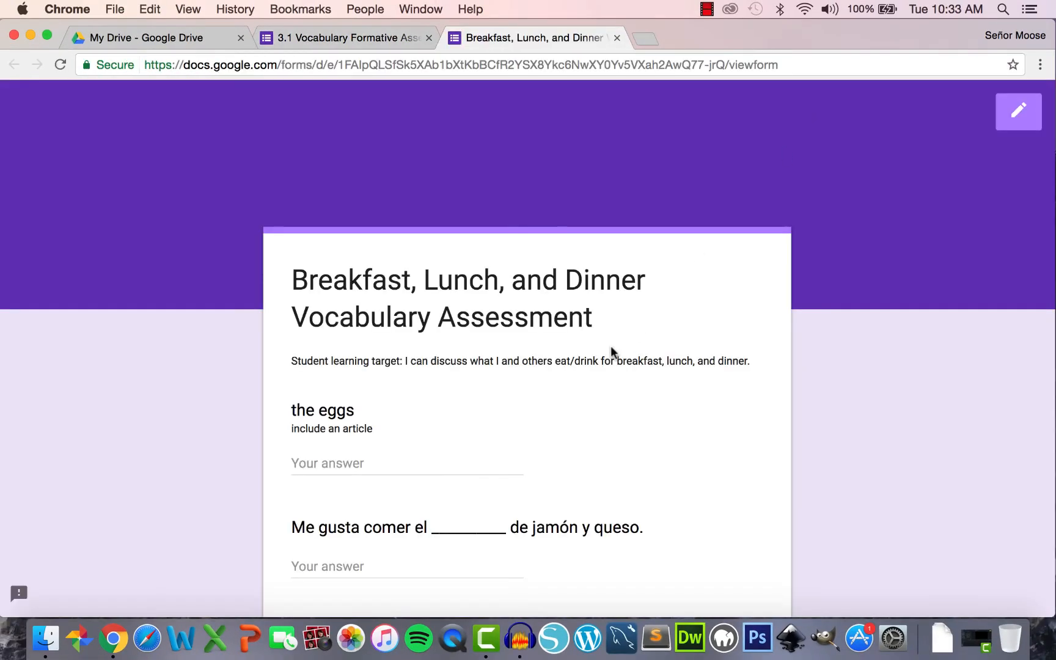
pyautogui.scroll(-15, 611, 351)
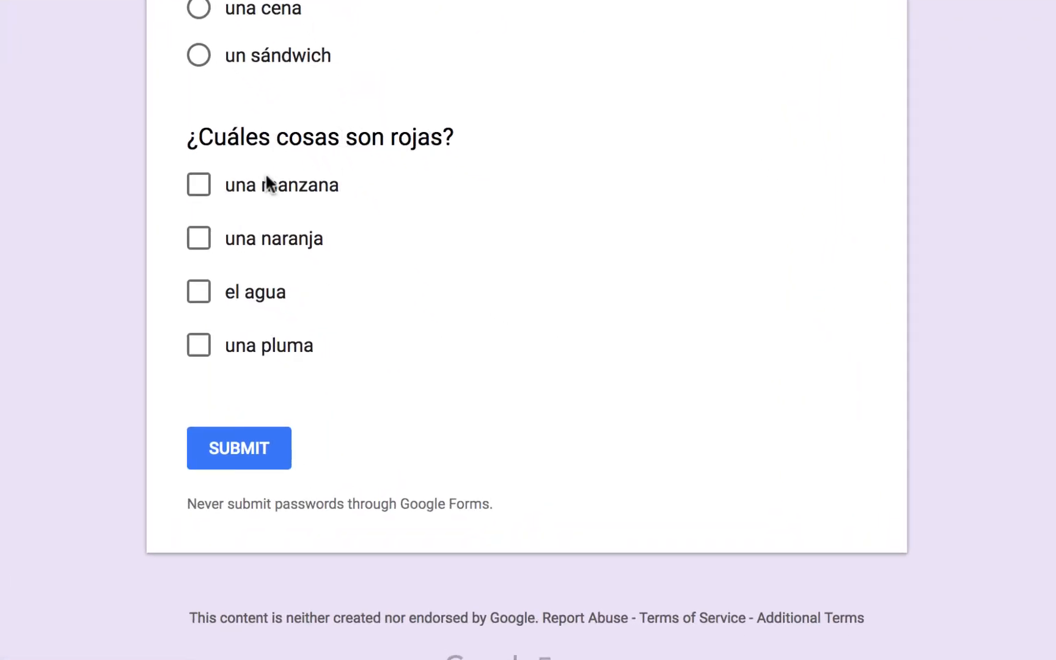
pyautogui.click(198, 183)
pyautogui.click(198, 292)
pyautogui.click(199, 345)
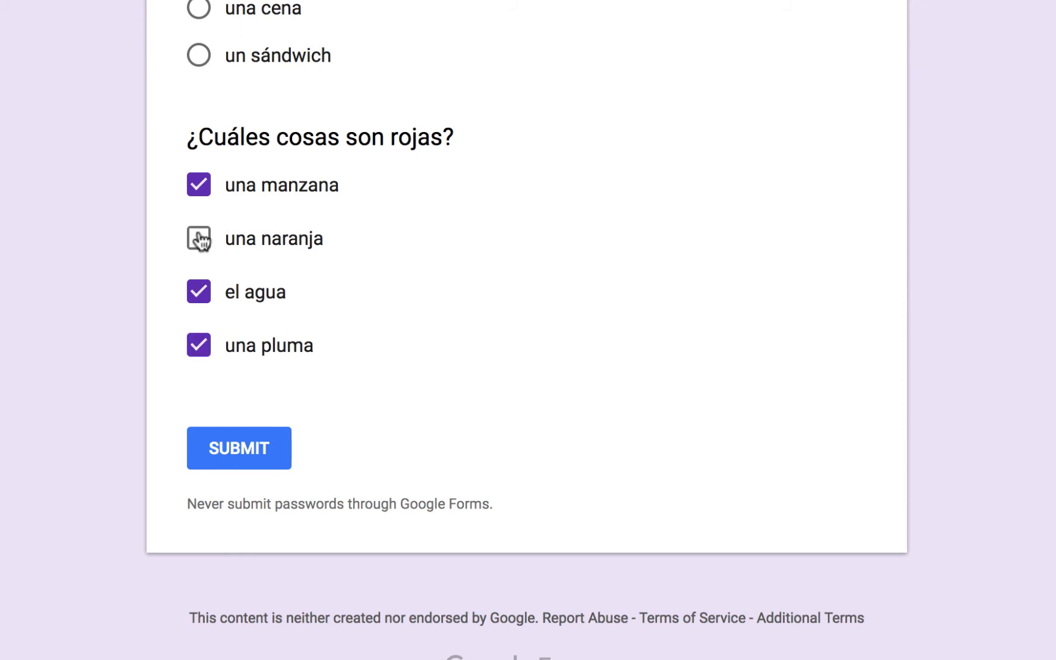
pyautogui.click(199, 239)
pyautogui.click(198, 291)
pyautogui.click(201, 237)
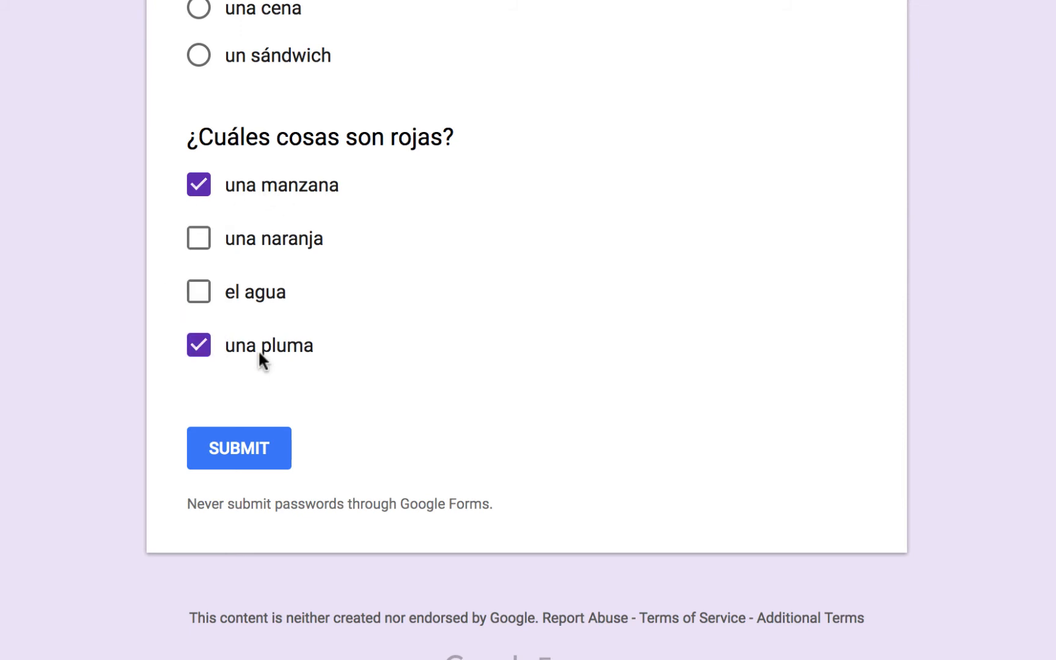
# - Close the preview, return to the editor, and show the question-type choices
pyautogui.click(618, 38)
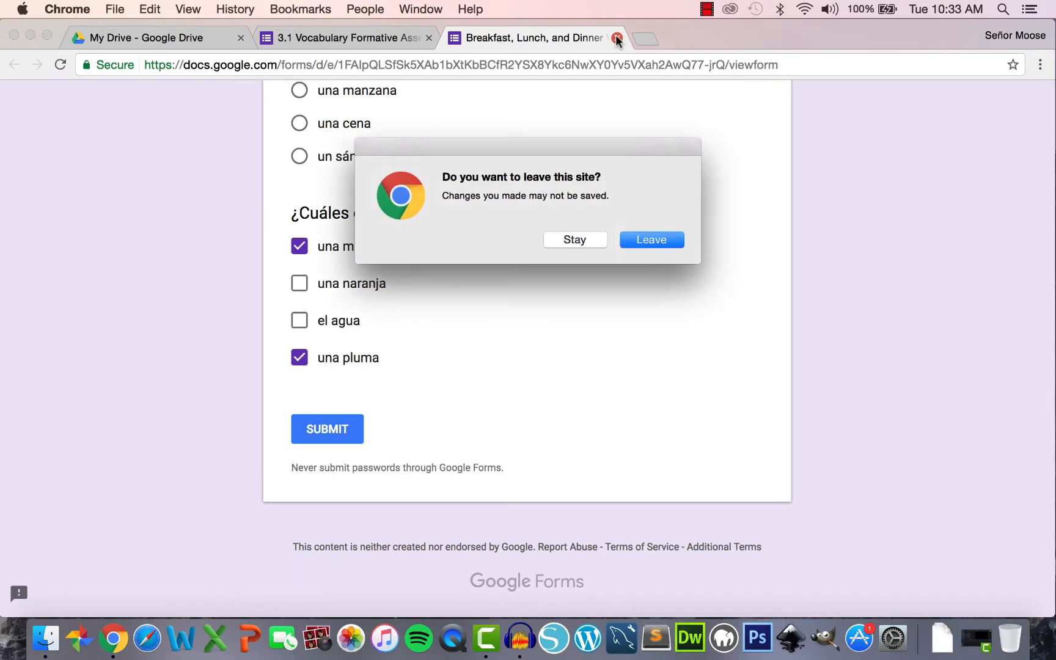
pyautogui.click(649, 240)
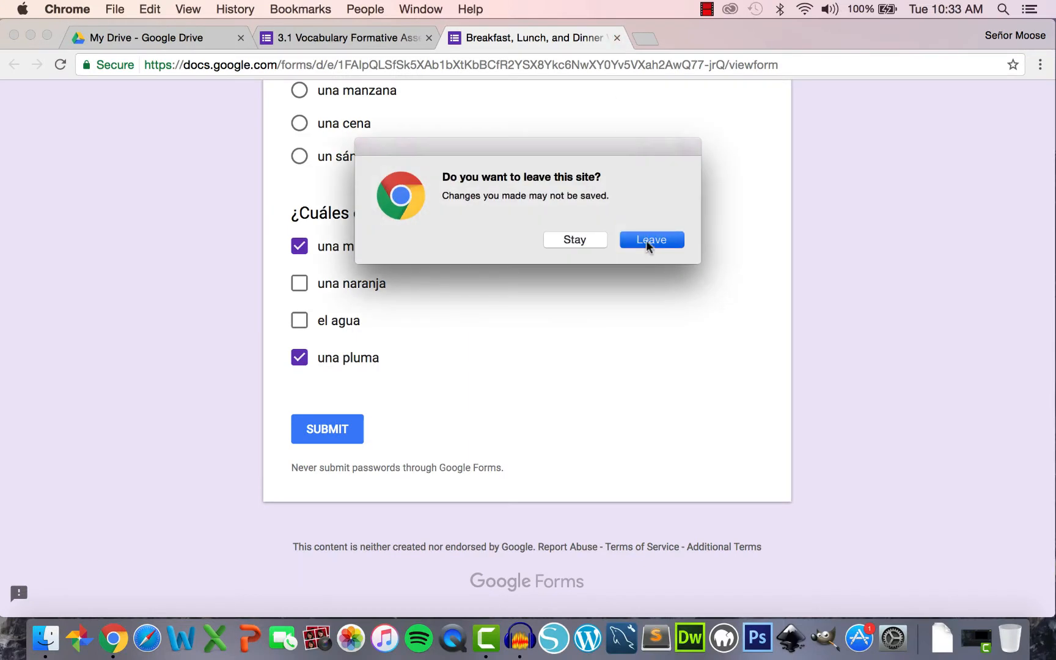
pyautogui.click(735, 272)
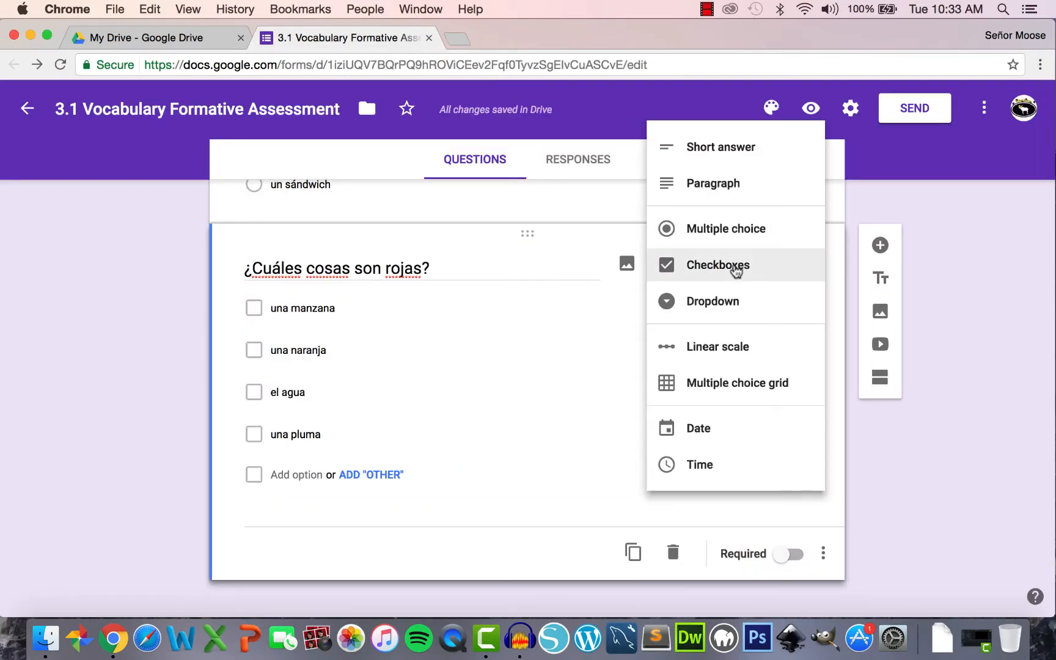
# - Make '¿Cuáles cosas son rojas?' a Dropdown and view its choice list in a preview
pyautogui.click(712, 309)
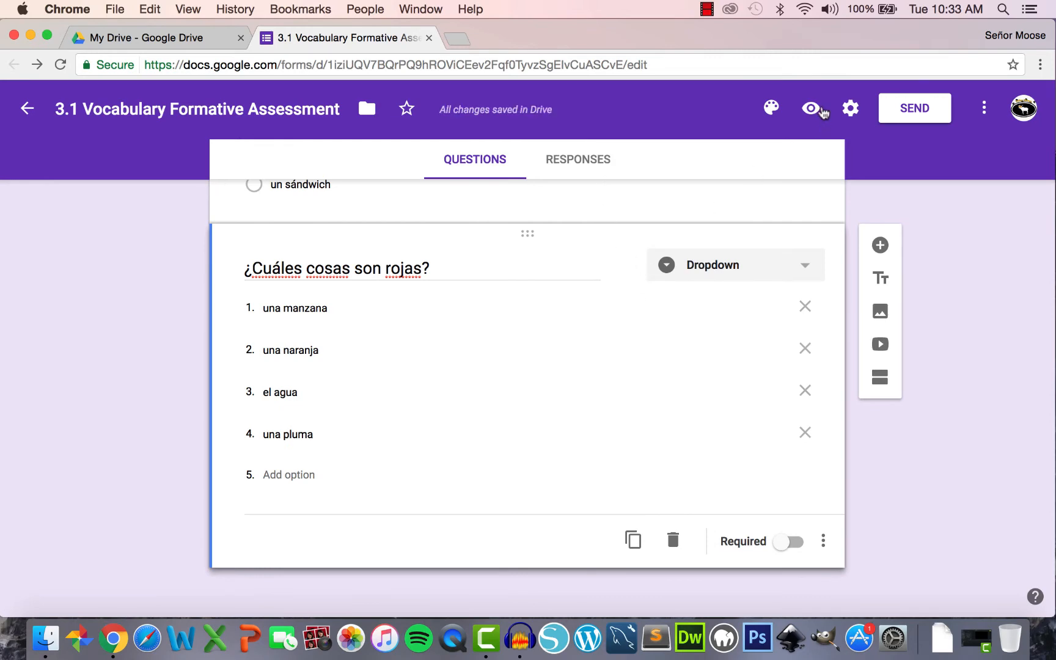
pyautogui.click(812, 110)
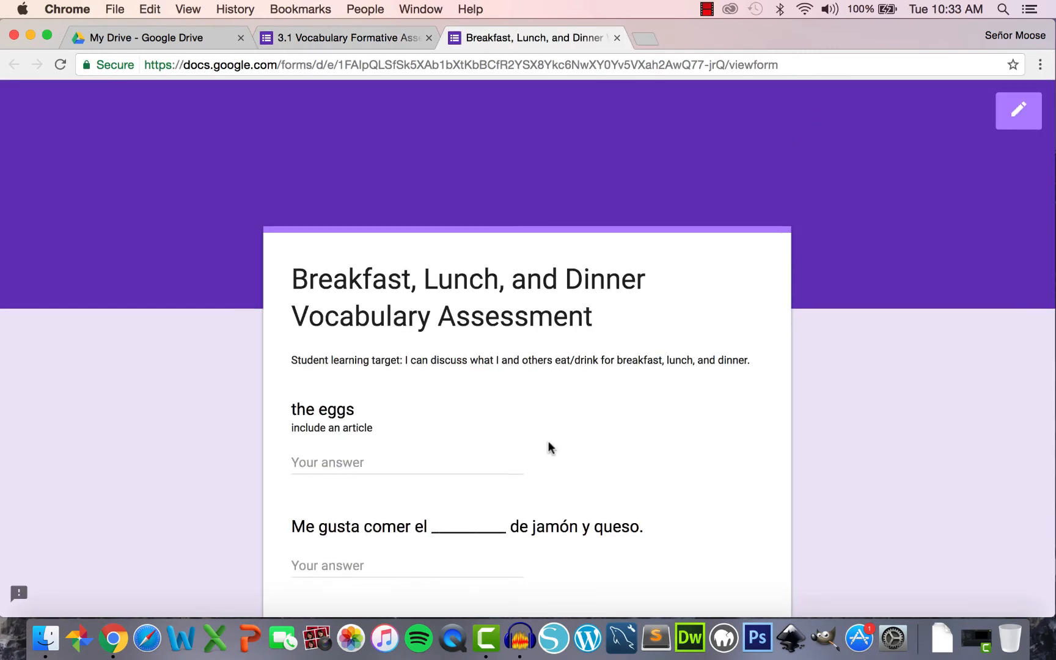
pyautogui.scroll(-10, 549, 448)
pyautogui.scroll(-5, 549, 444)
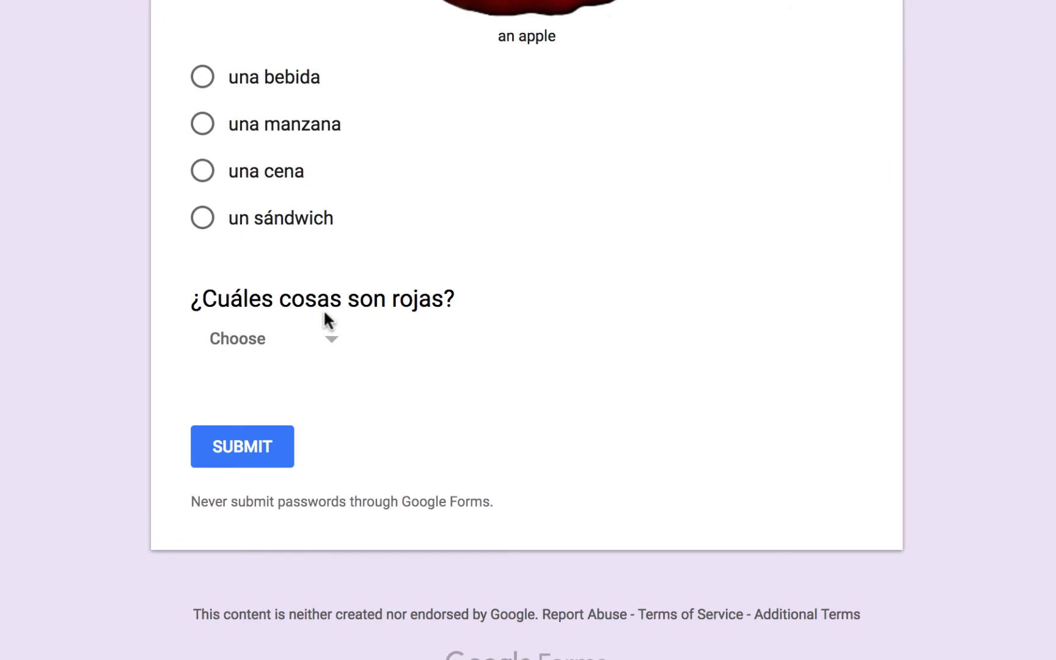
pyautogui.click(333, 347)
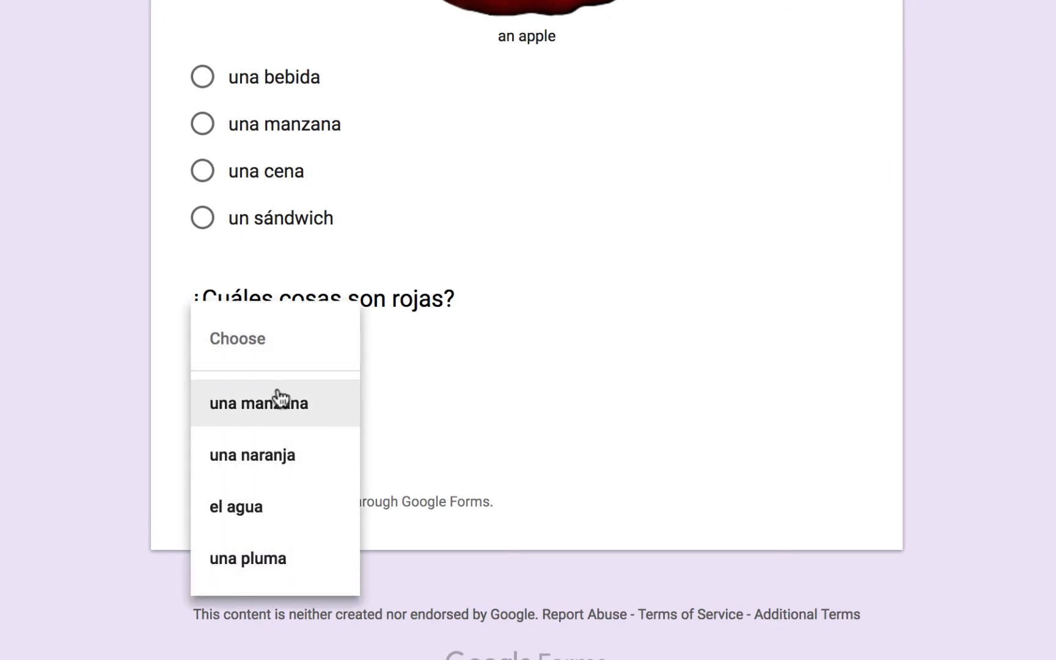
pyautogui.click(402, 408)
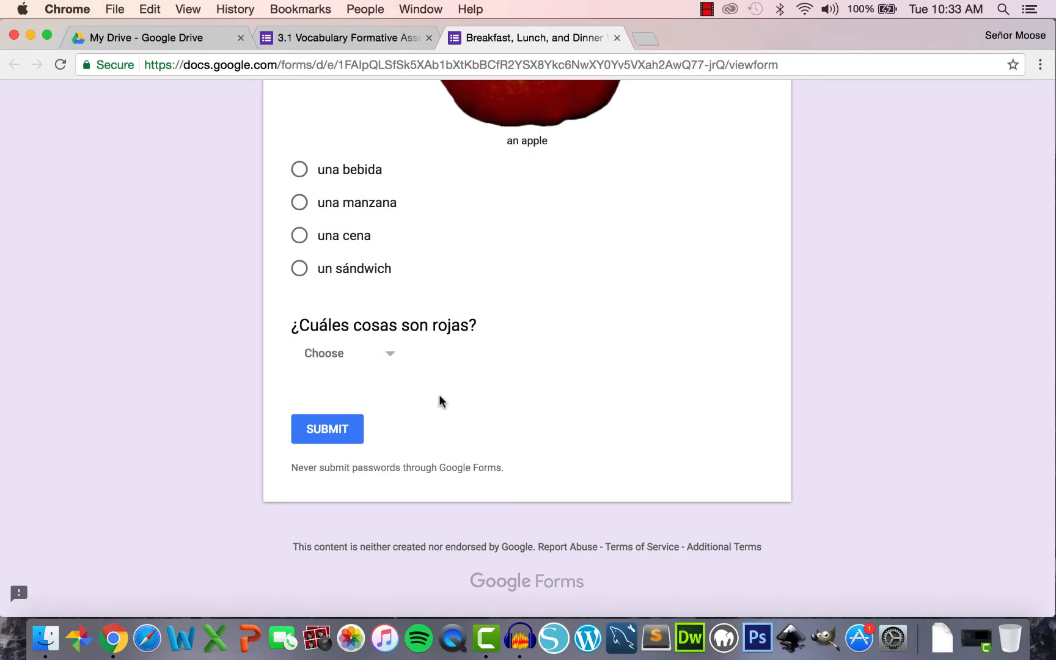
pyautogui.press('super+w')
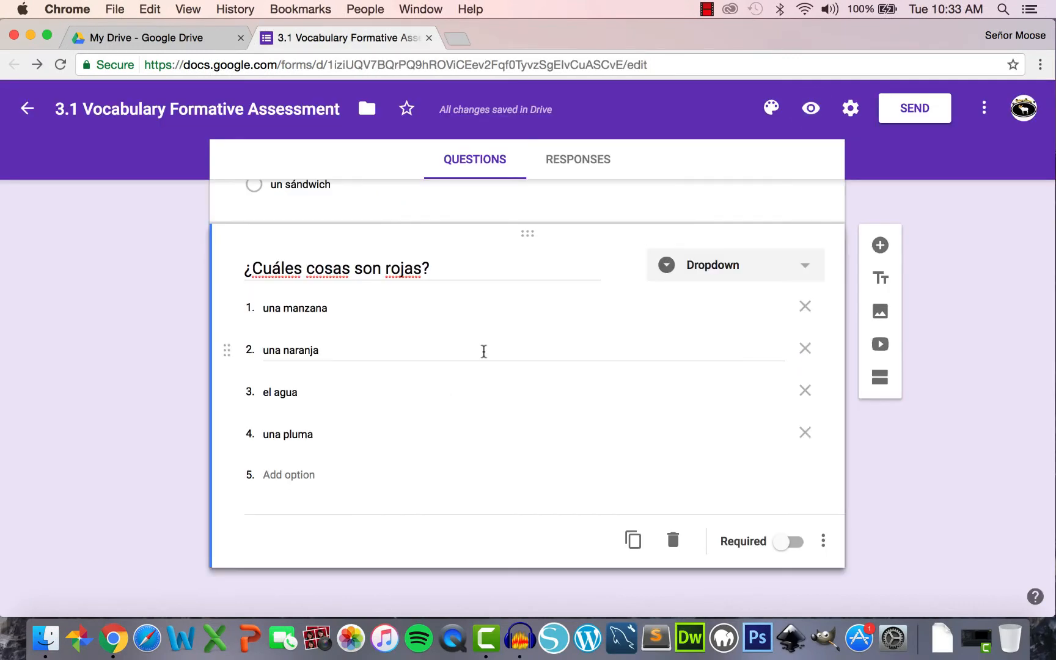
# - Switch the question through Linear scale, Multiple choice grid and Date, ending as Time
pyautogui.click(739, 267)
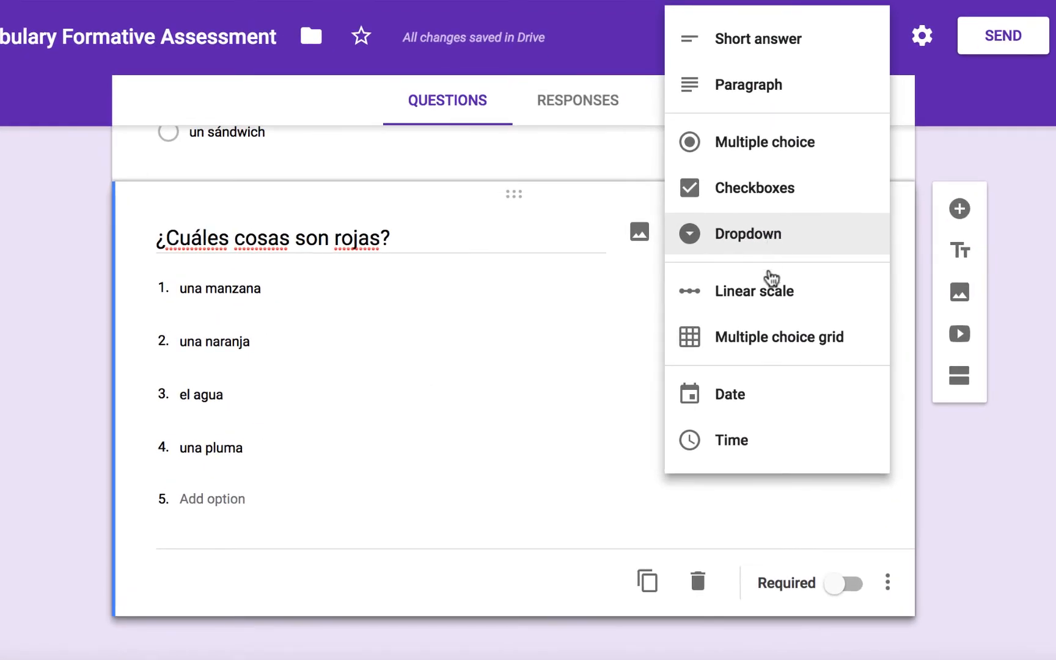
pyautogui.click(771, 293)
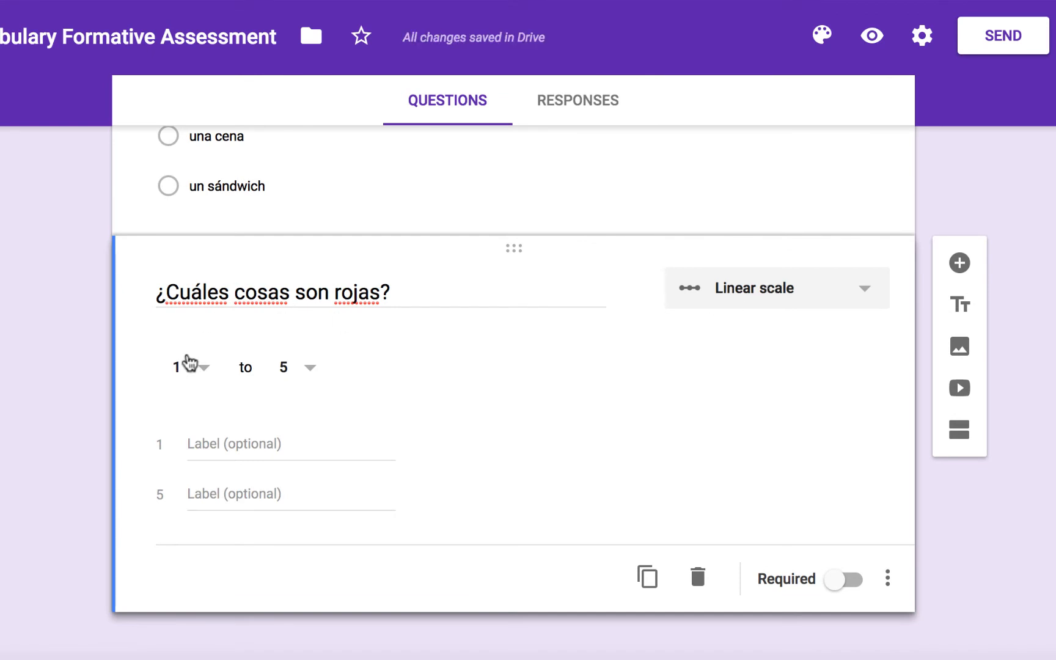
pyautogui.click(750, 290)
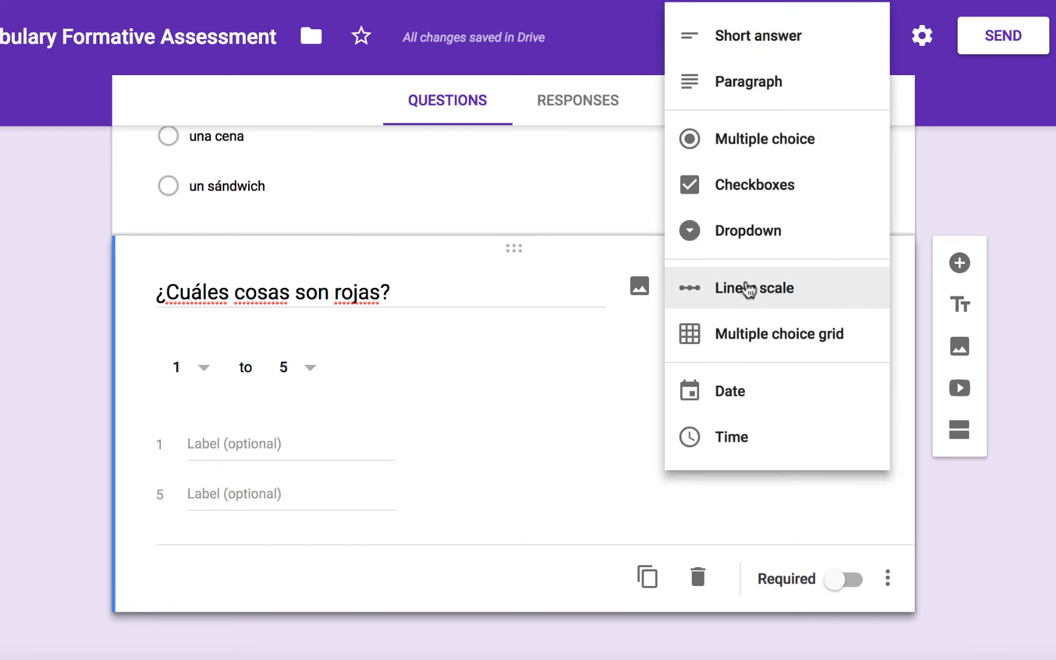
pyautogui.click(762, 336)
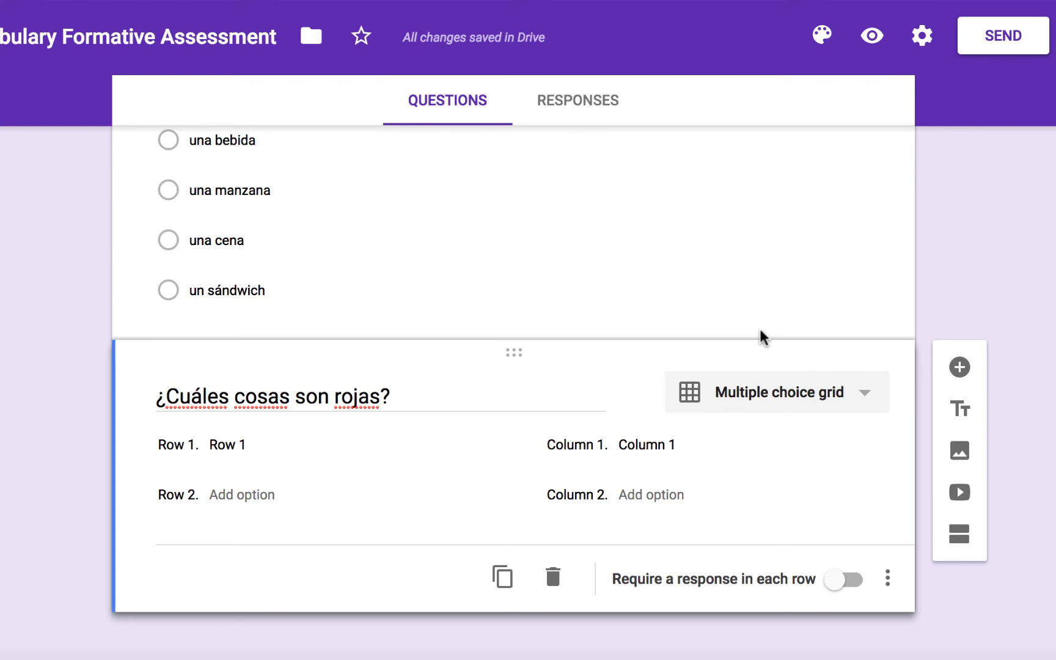
pyautogui.click(771, 396)
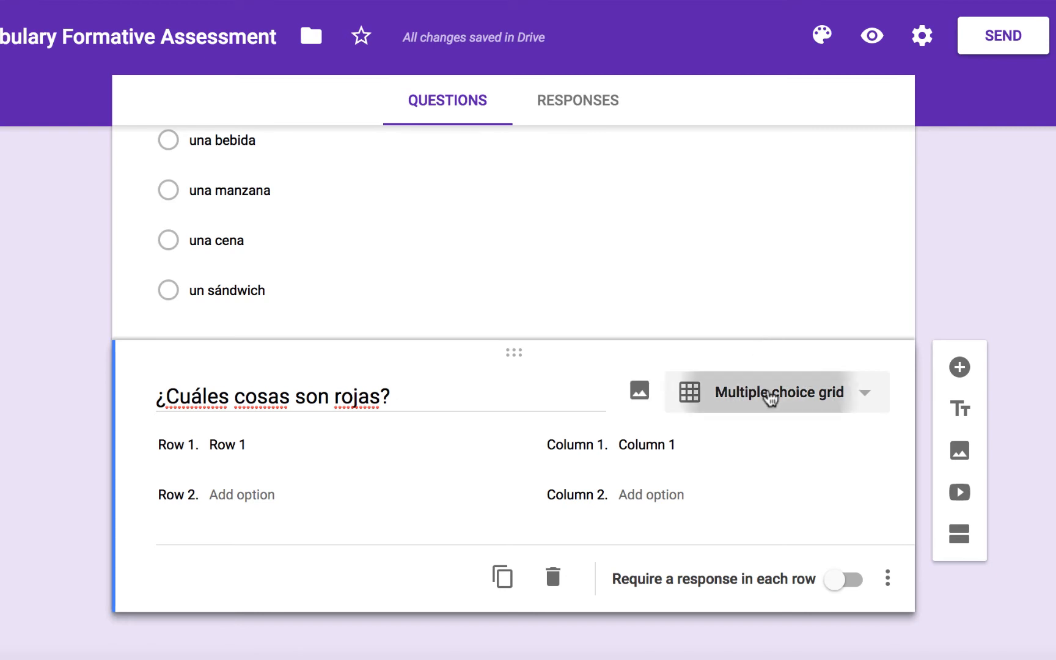
pyautogui.click(754, 453)
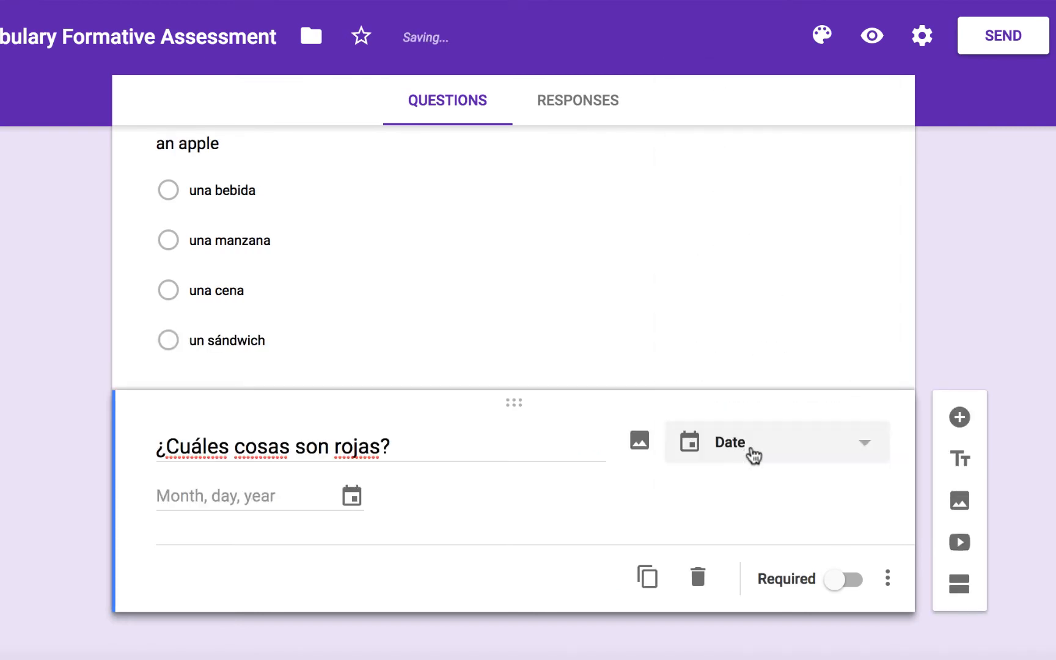
pyautogui.click(770, 451)
pyautogui.click(766, 492)
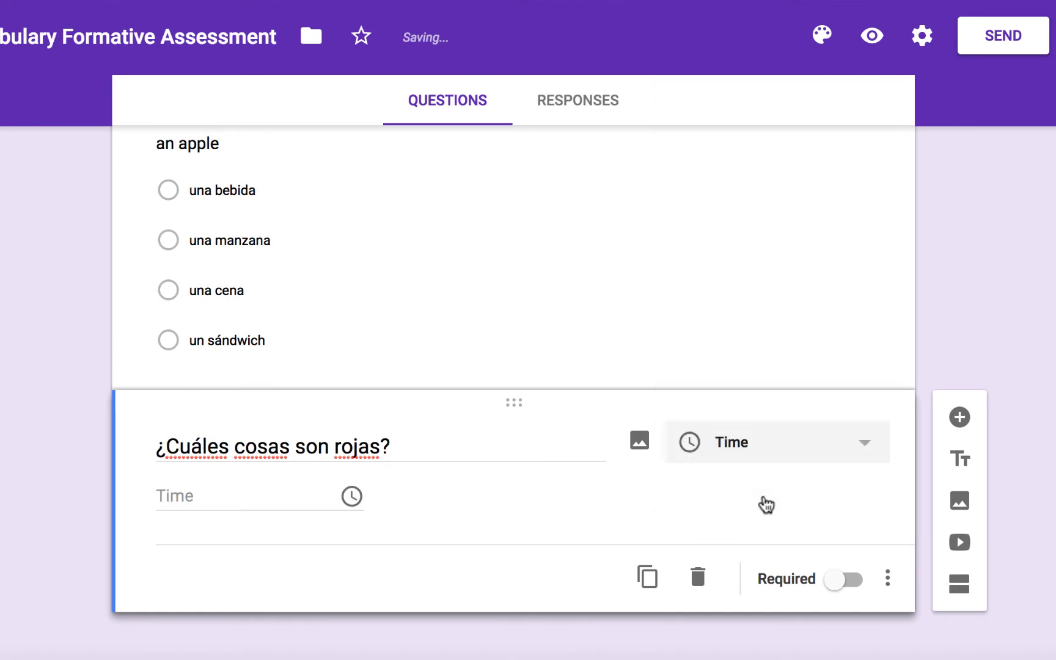
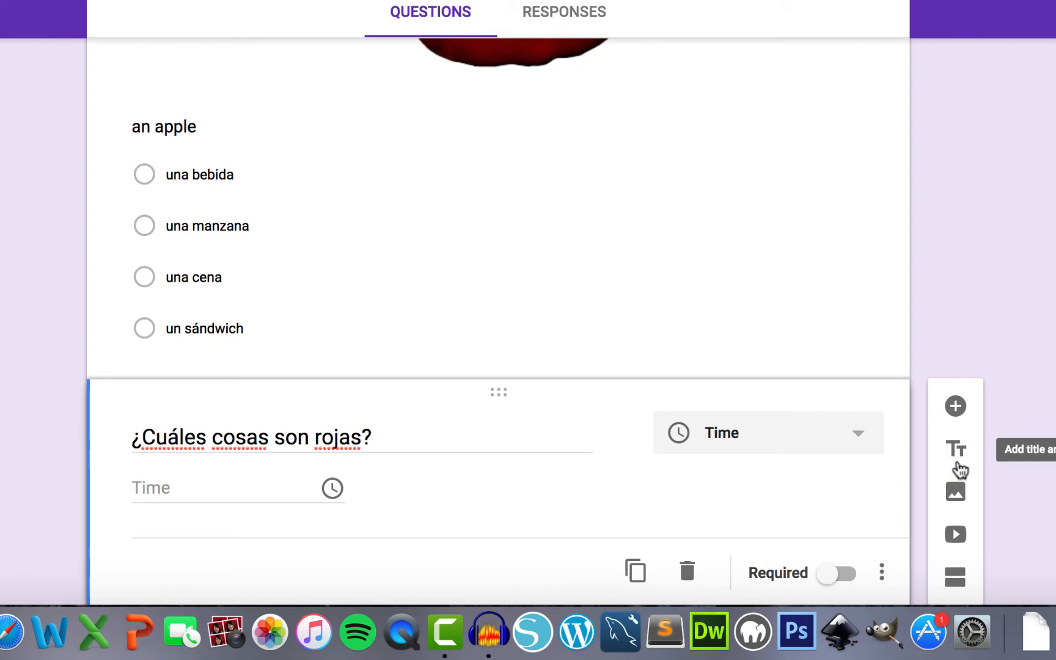
# - Add a 'Fill in the blanks' title block whose instructions list the characters ¿ ¡ á é í ó ú ñ
pyautogui.click(959, 466)
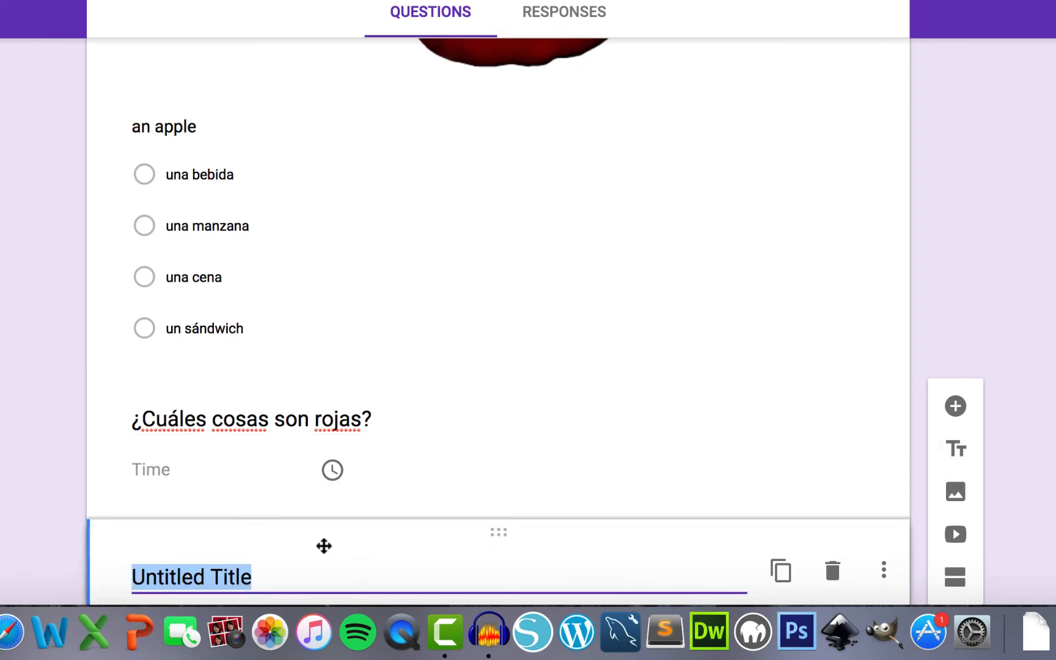
pyautogui.scroll(-3, 323, 544)
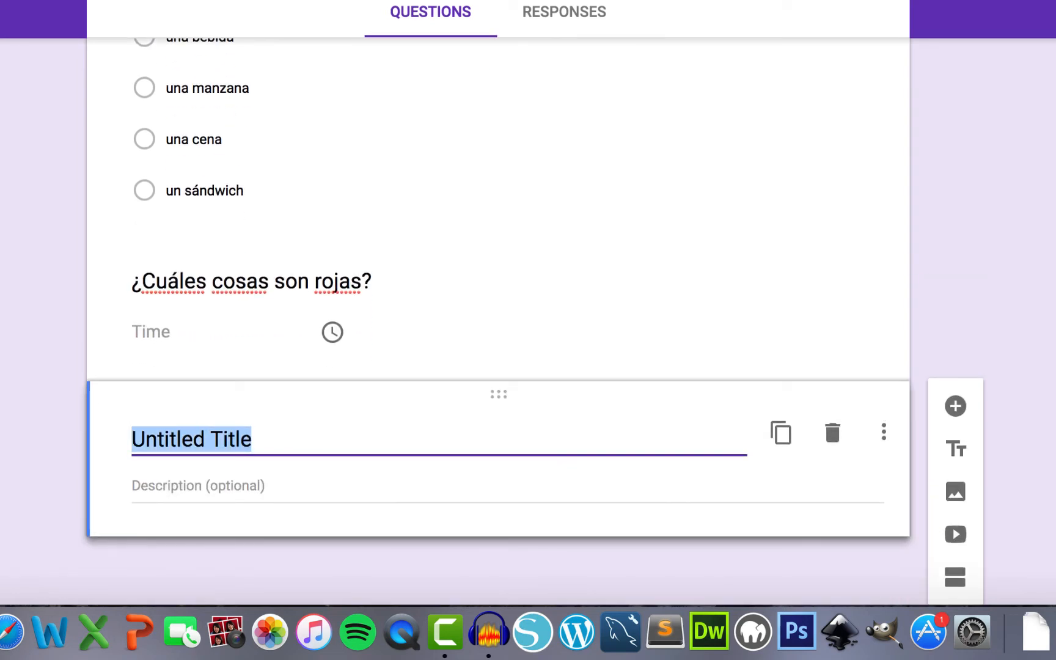
pyautogui.write('Fill in t')
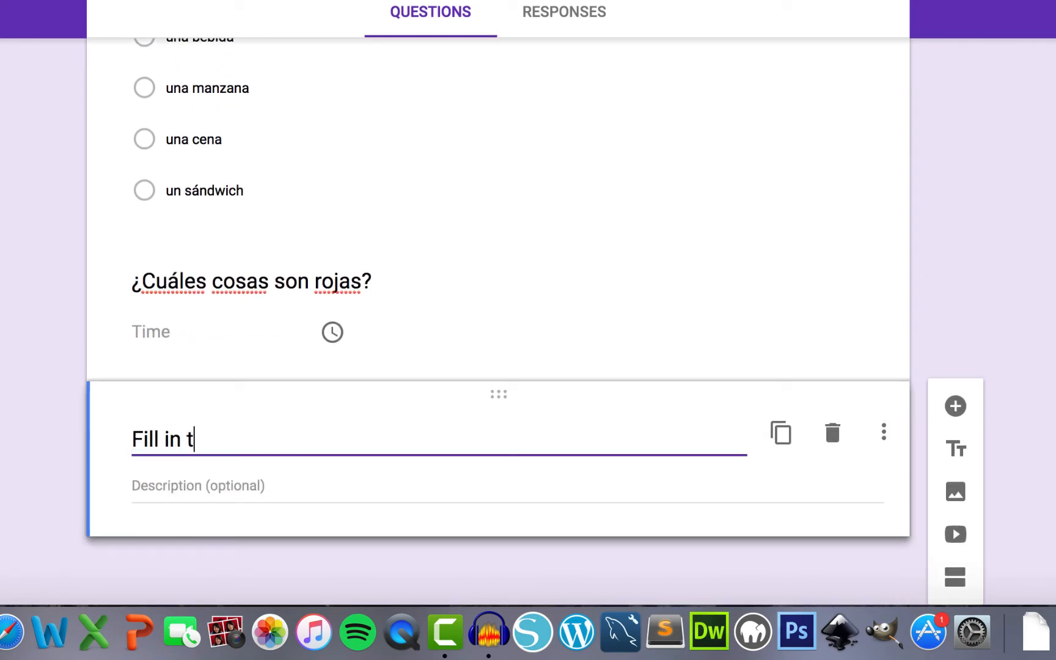
pyautogui.write('he blanks')
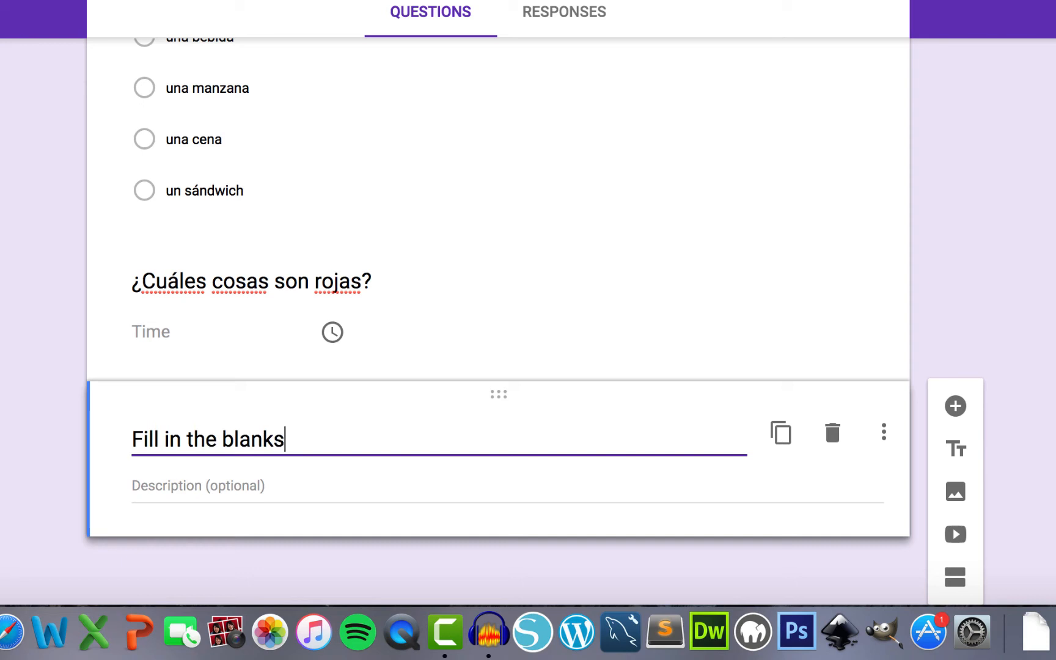
pyautogui.press('Tab')
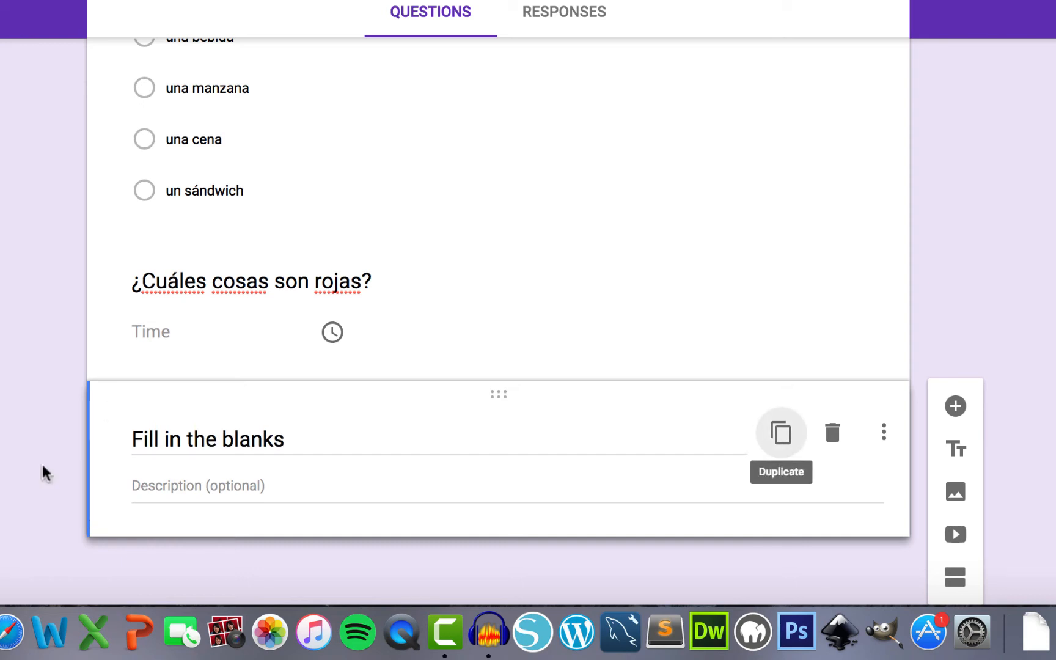
pyautogui.click(161, 489)
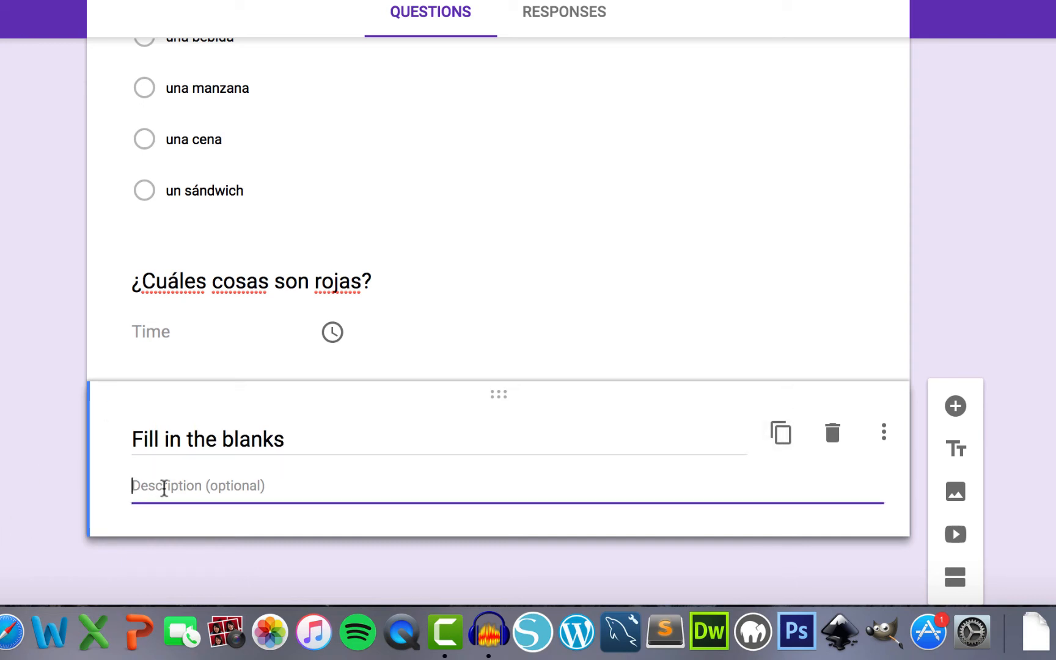
pyautogui.write('Answer the ')
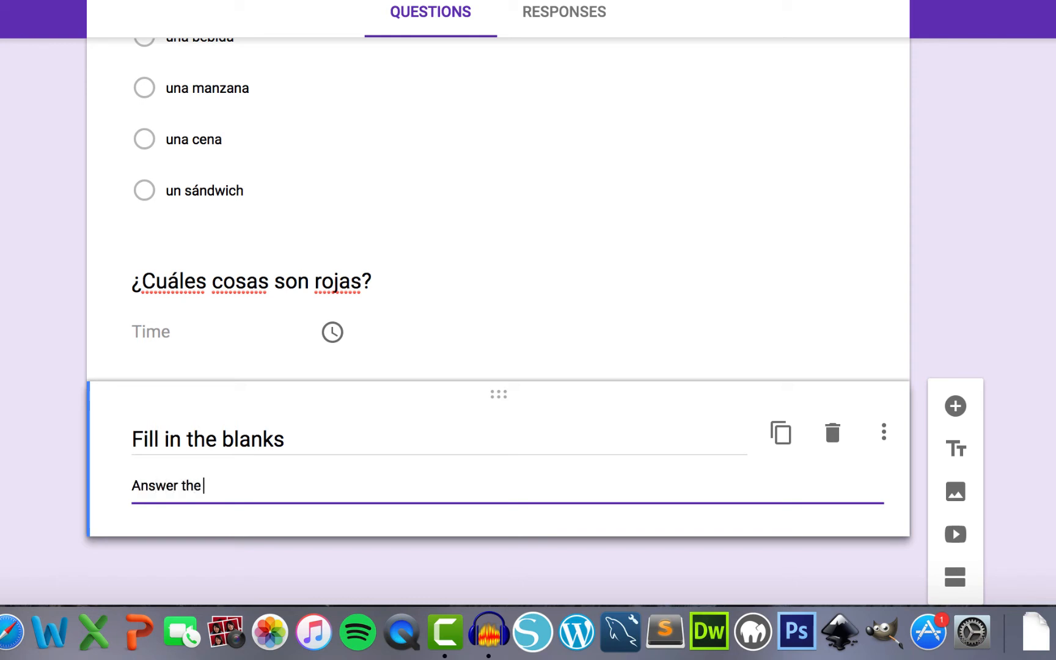
pyautogui.write('questions to the ')
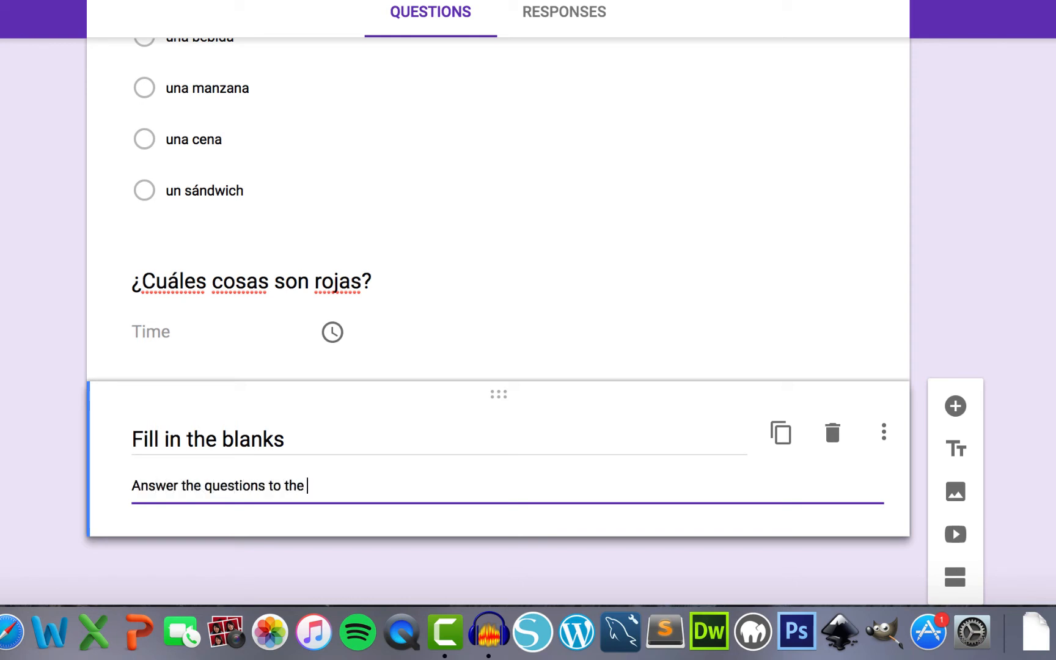
pyautogui.write('best of your ab')
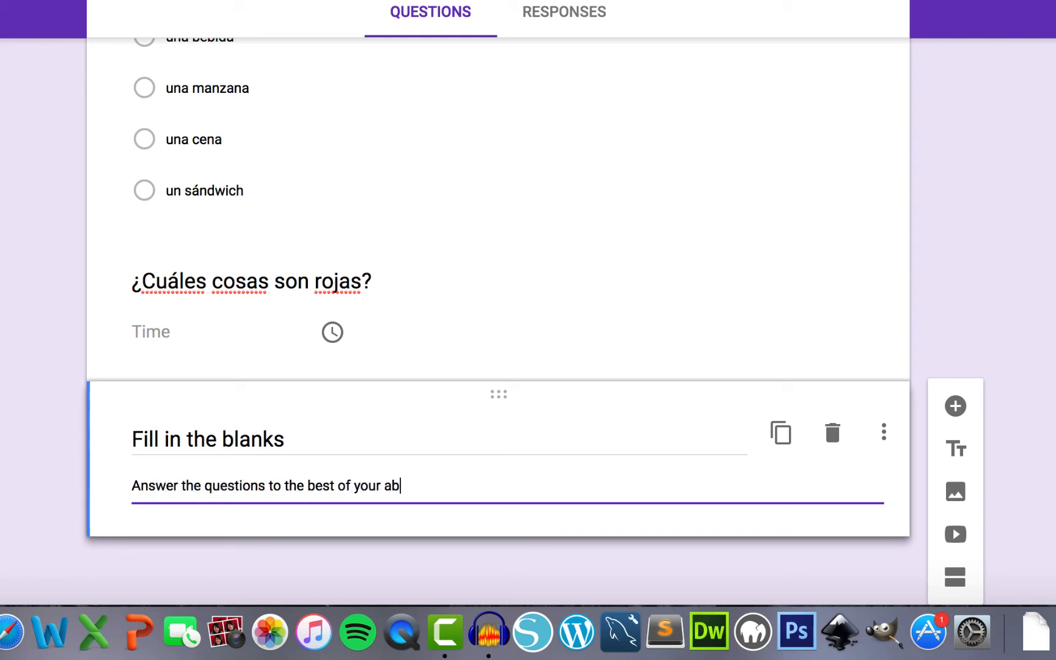
pyautogui.write('ility. Special')
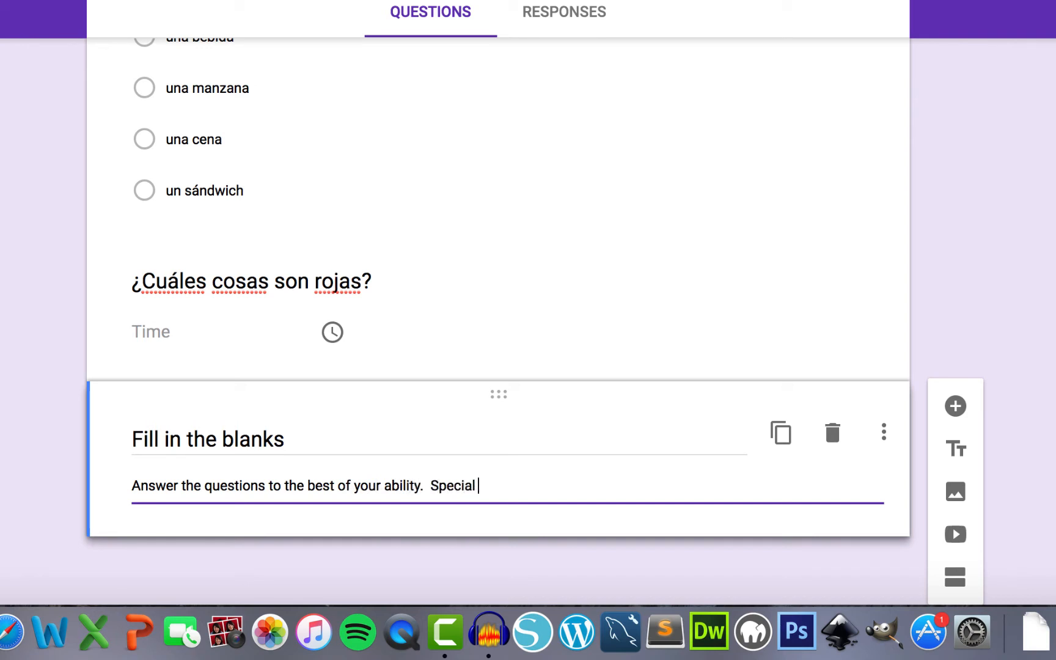
pyautogui.write(' character:')
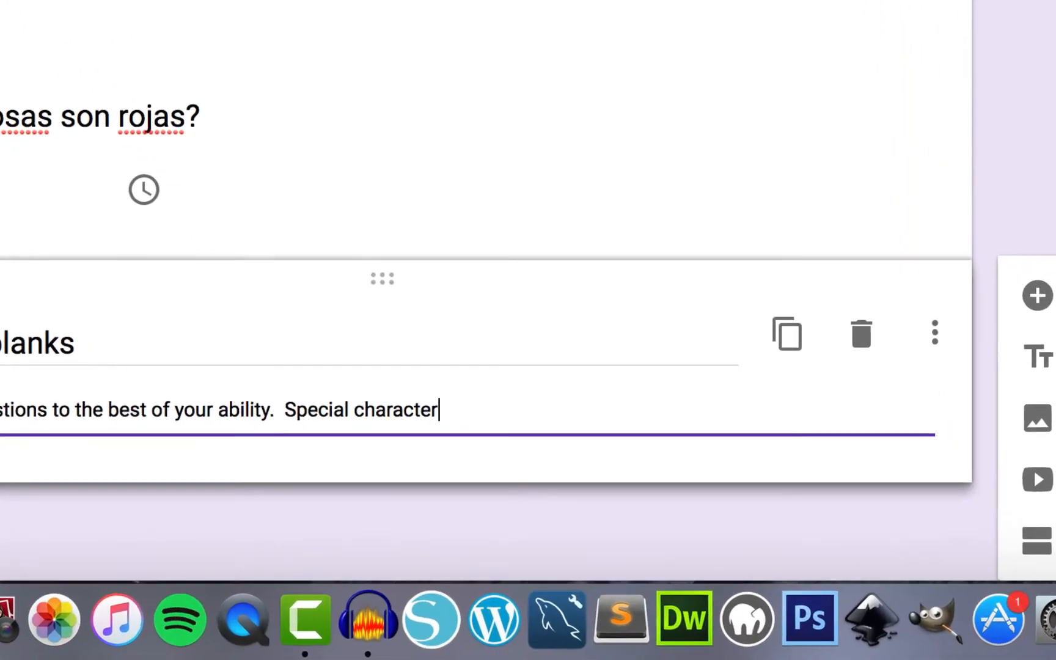
pyautogui.write(' ¿')
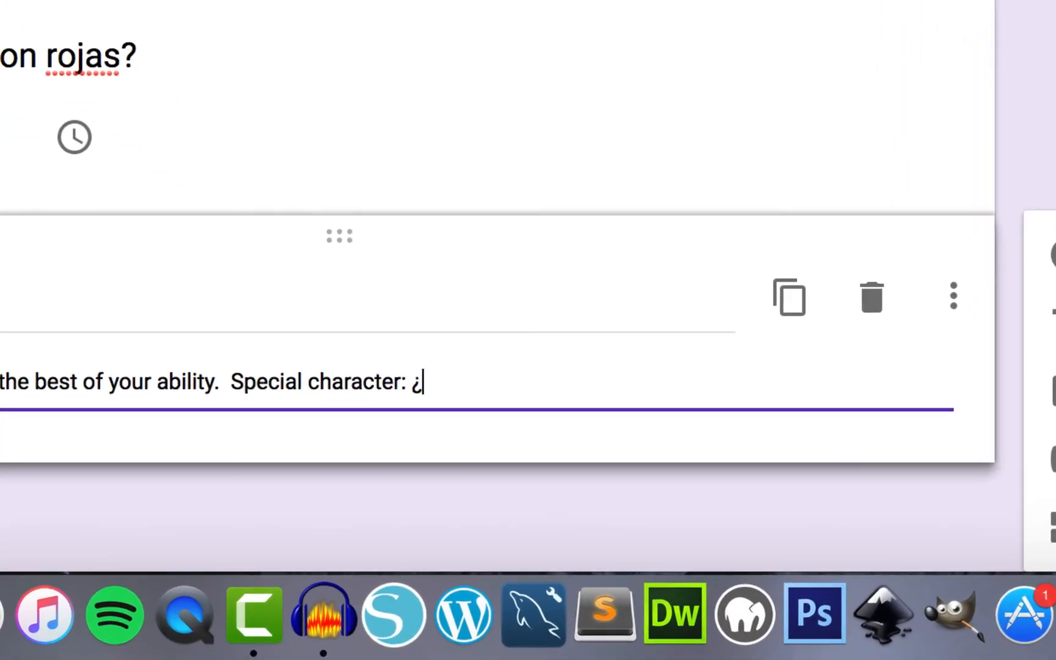
pyautogui.write(' ¡')
pyautogui.write(' á')
pyautogui.write(' é')
pyautogui.write(' í ó')
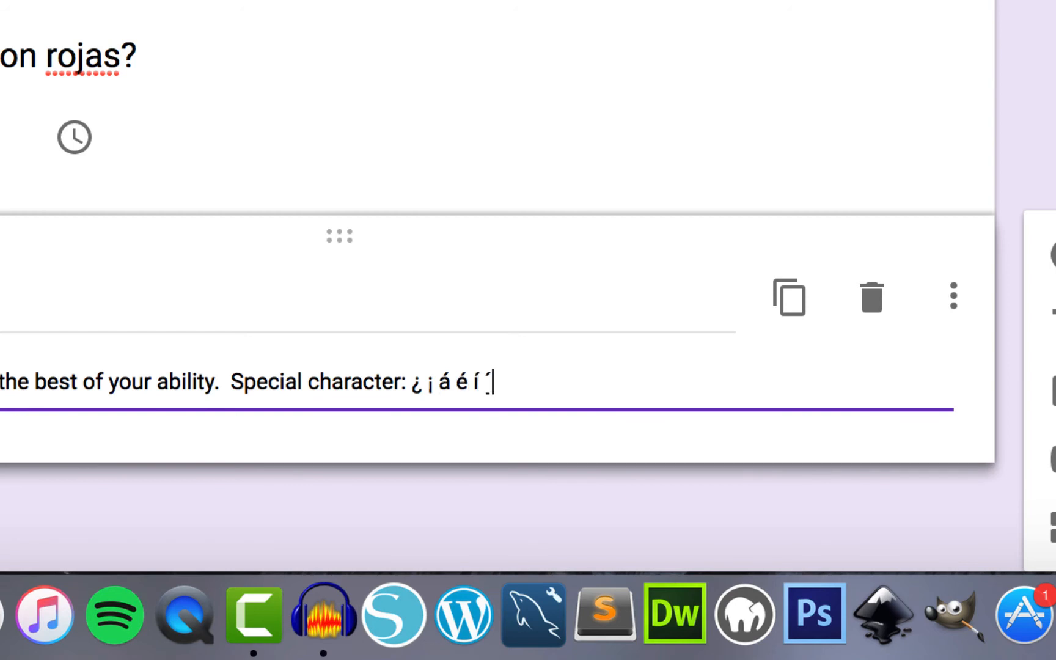
pyautogui.write(' ú ñ ü')
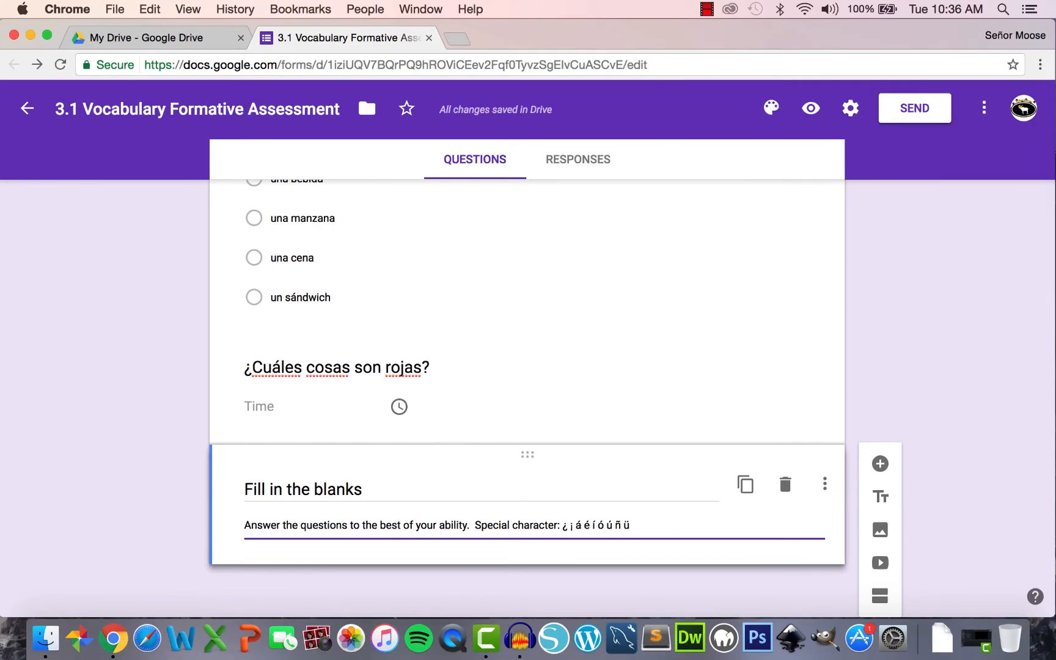
# - Preview the form and scroll through to check the new Fill in the blanks instructions
pyautogui.click(808, 108)
pyautogui.scroll(-13, 807, 108)
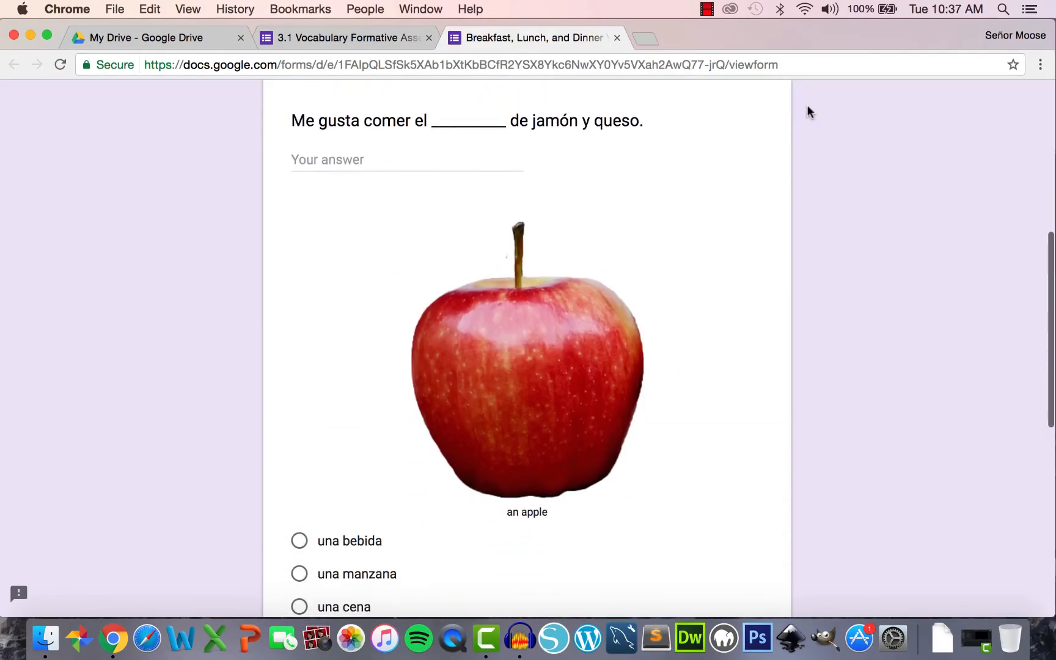
pyautogui.scroll(-3, 807, 108)
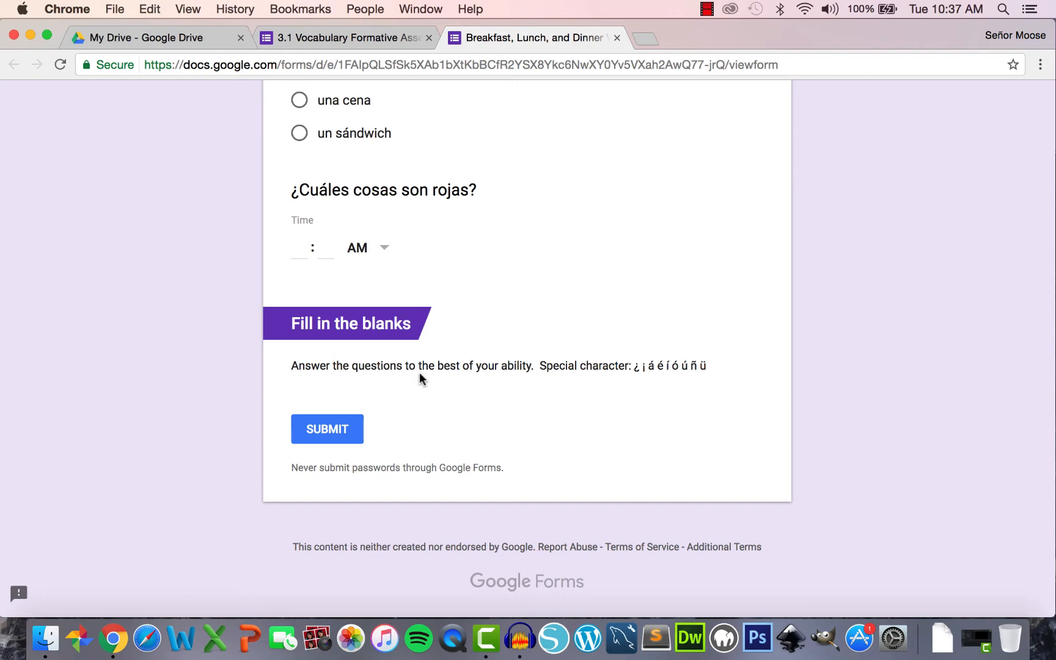
pyautogui.scroll(6, 431, 360)
pyautogui.scroll(10, 434, 363)
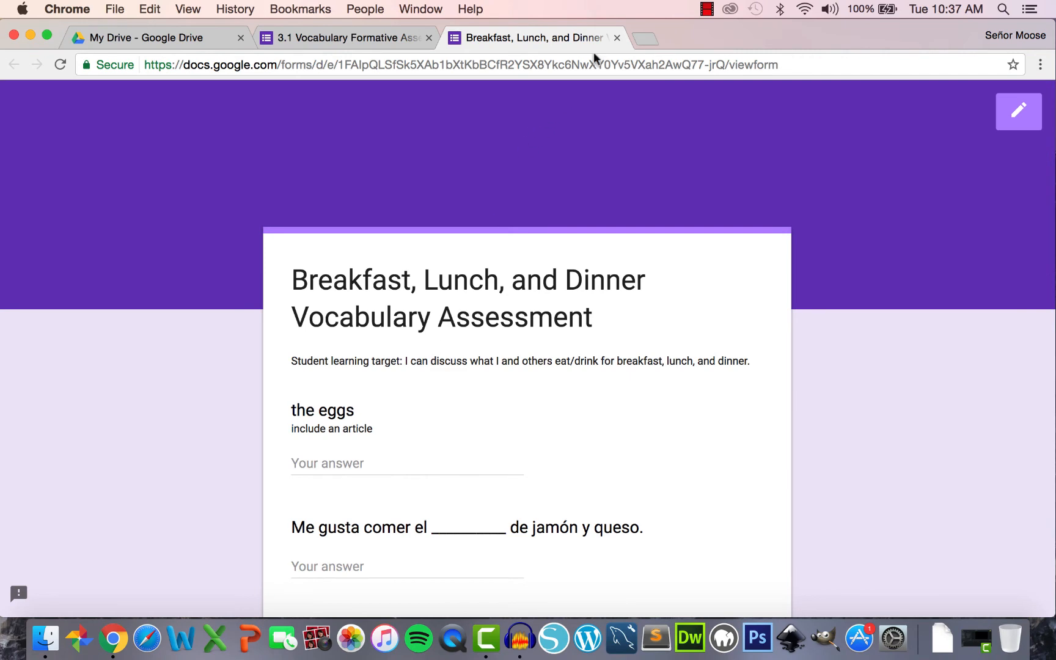
# - Drag the Fill in the blanks section under the learning target and verify it in preview
pyautogui.click(616, 39)
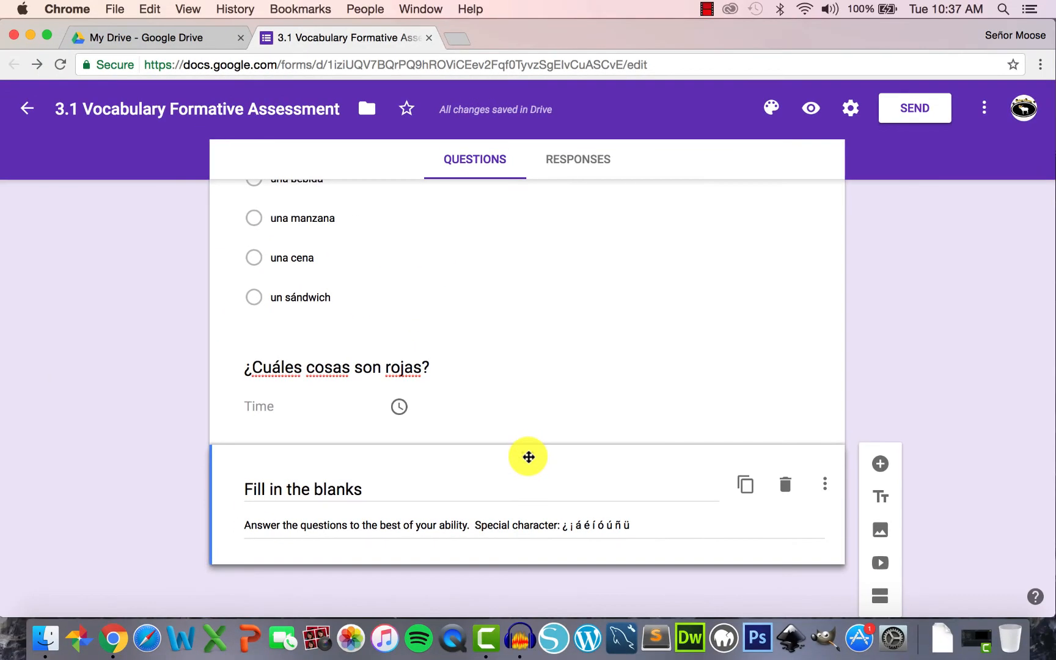
pyautogui.moveTo(529, 457); pyautogui.dragTo(489, 274)
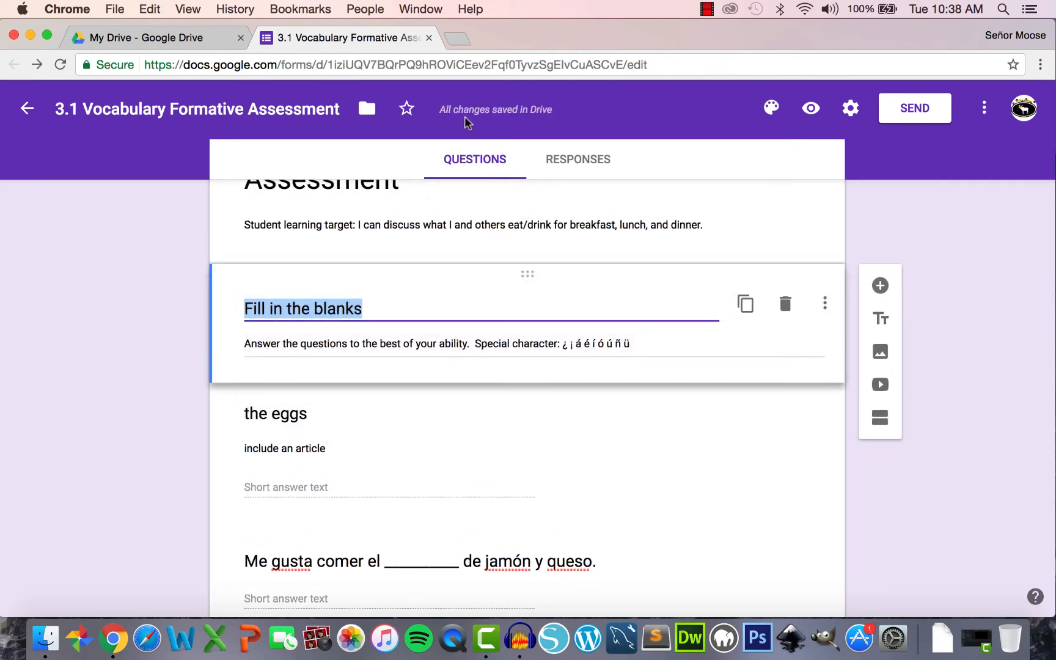
pyautogui.click(811, 108)
pyautogui.scroll(-3, 723, 186)
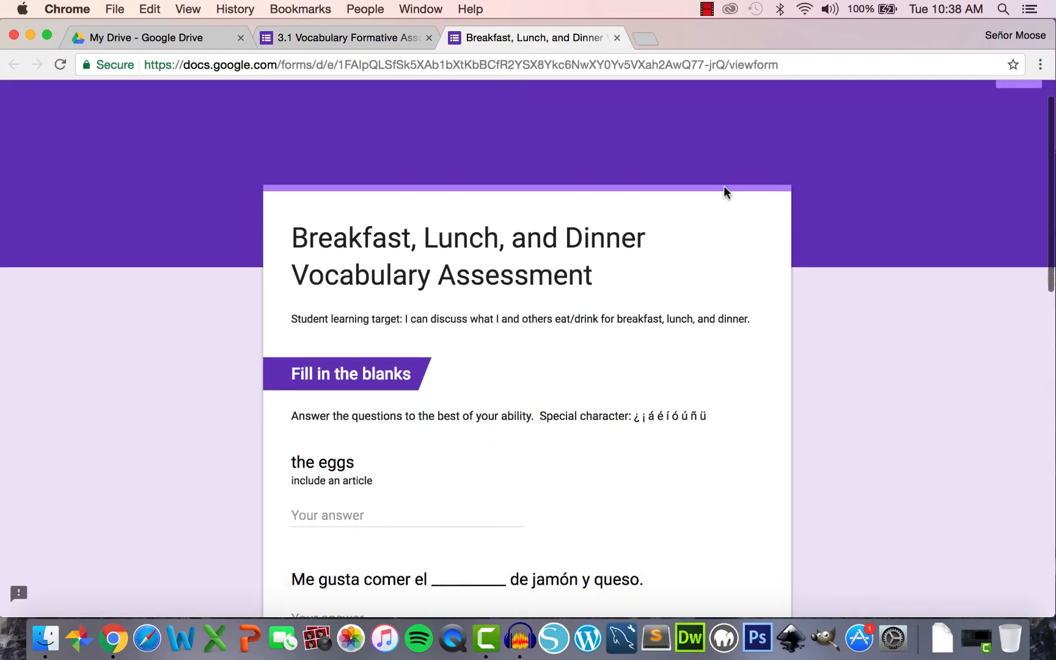
pyautogui.scroll(-10, 457, 251)
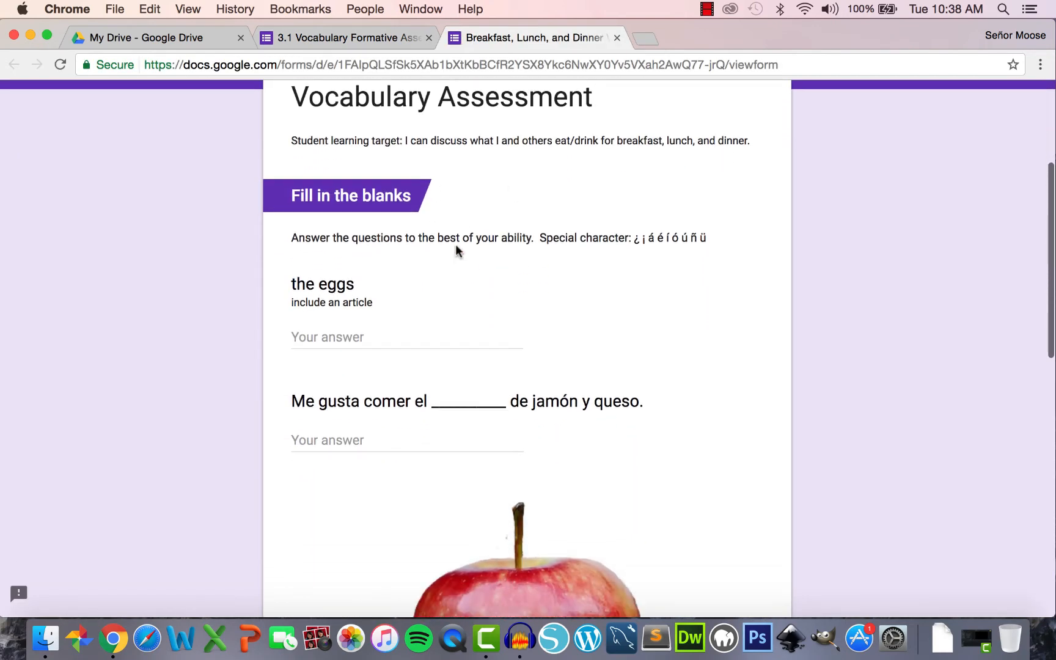
pyautogui.scroll(12, 457, 251)
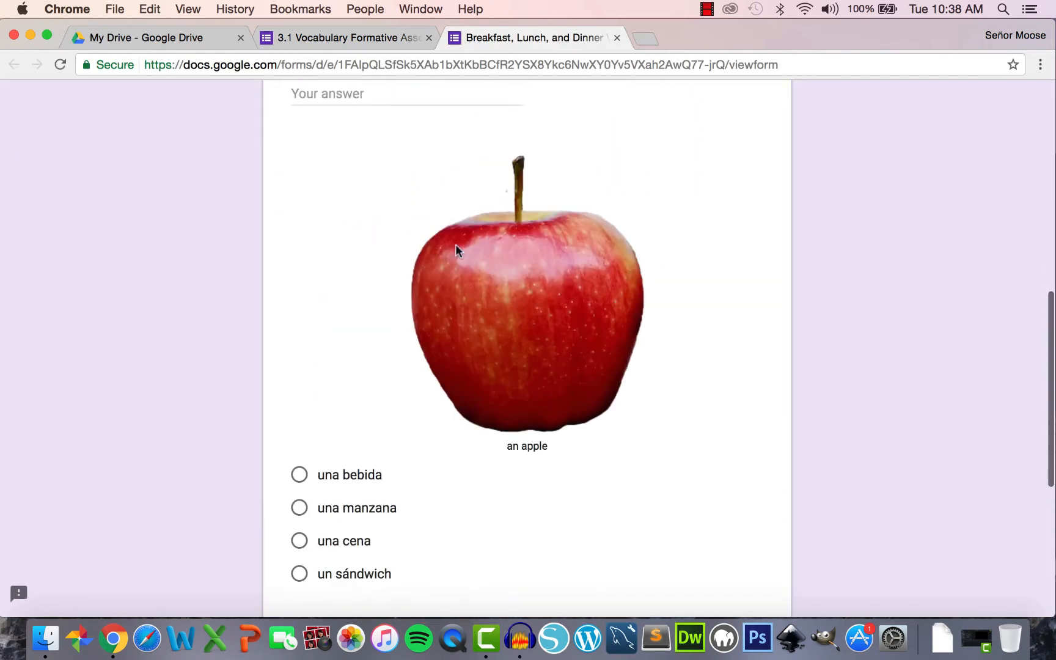
pyautogui.press('super+w')
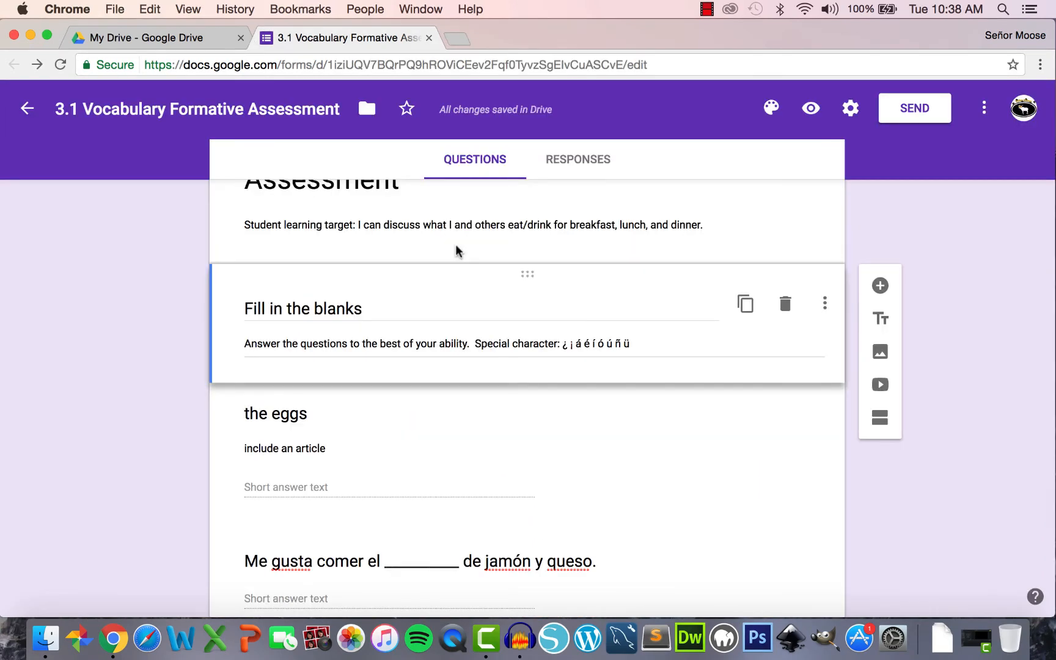
# - Move the eggs question below 'Me gusta' and put the apple picture question before it
pyautogui.scroll(-3, 455, 245)
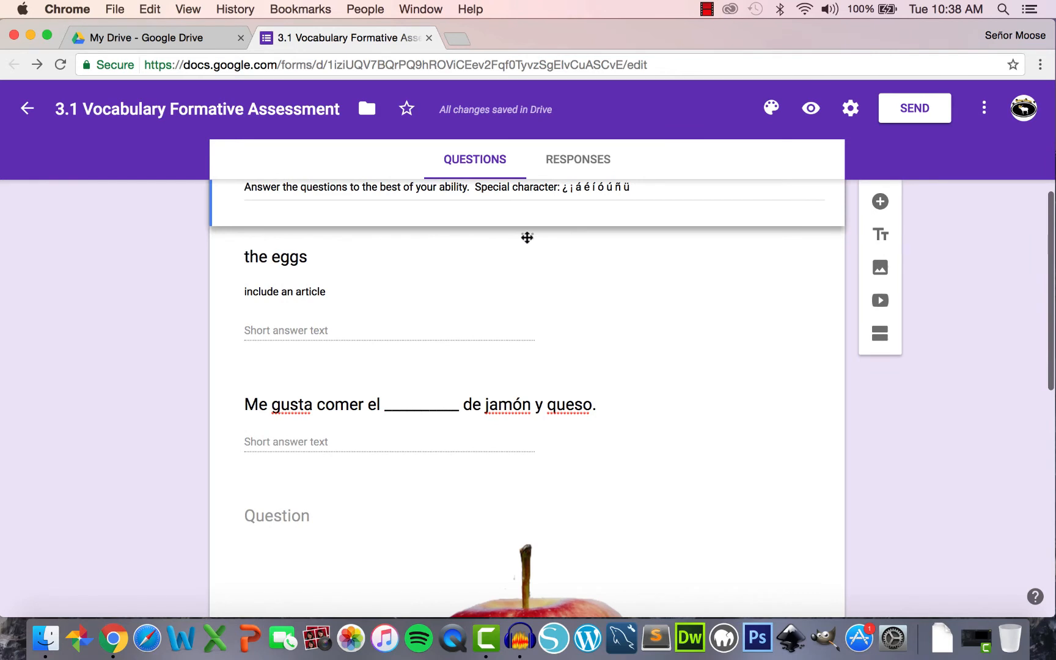
pyautogui.moveTo(527, 237); pyautogui.dragTo(524, 474)
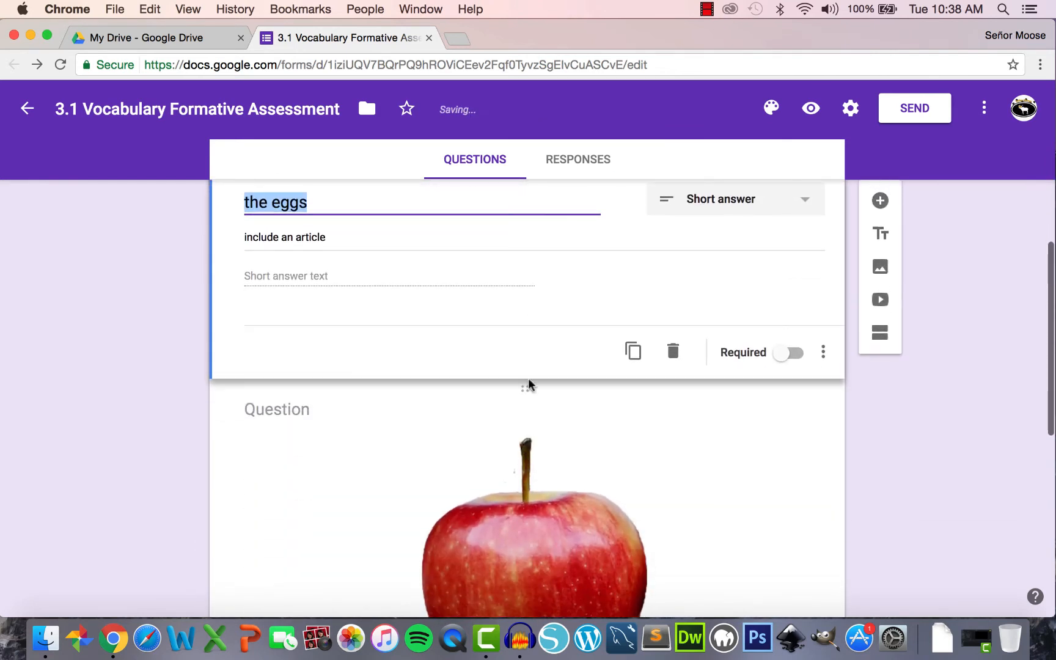
pyautogui.moveTo(528, 388); pyautogui.dragTo(523, 212)
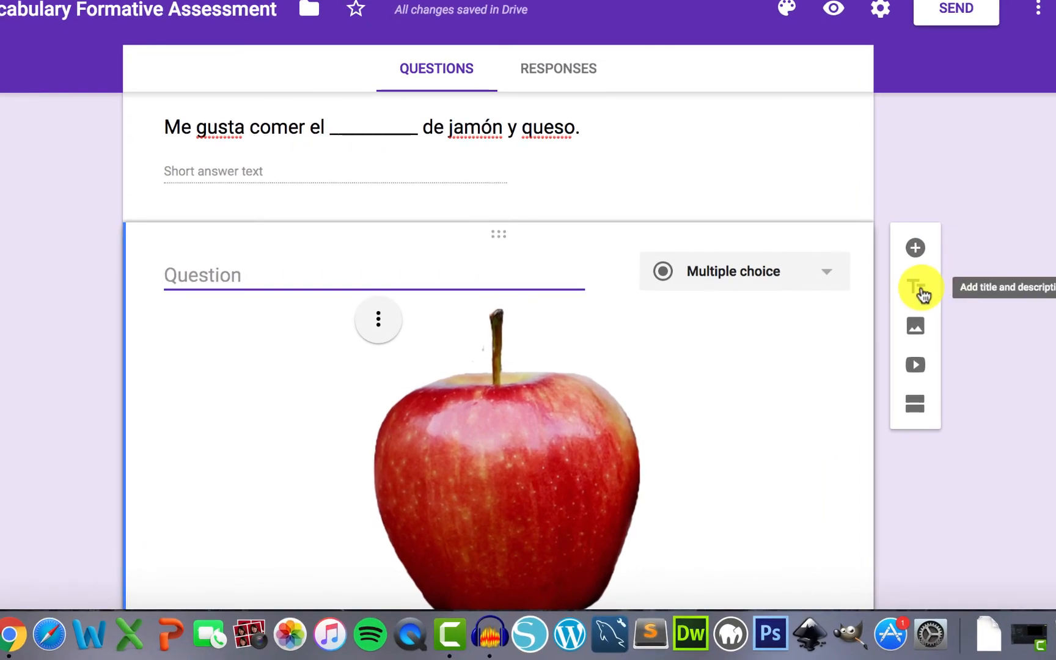
pyautogui.click(918, 366)
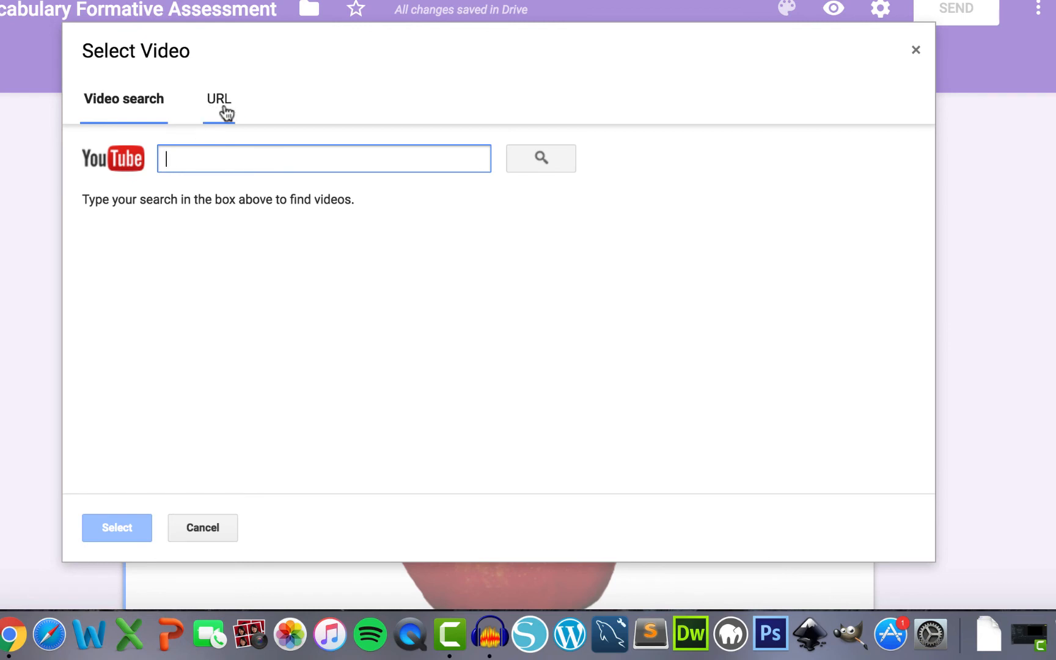
pyautogui.click(916, 51)
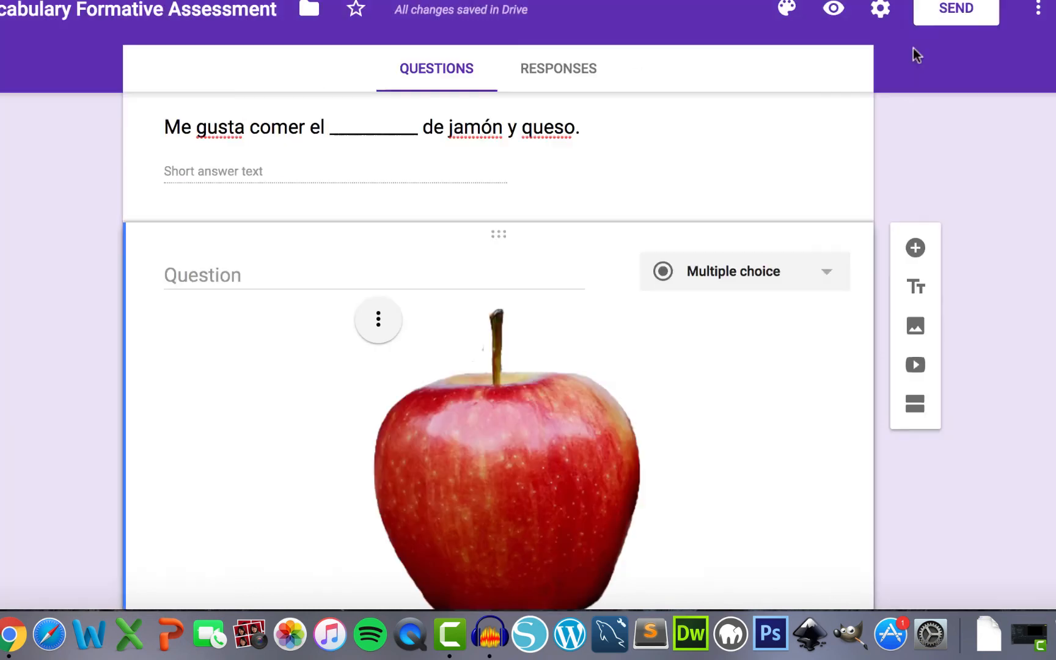
pyautogui.click(915, 325)
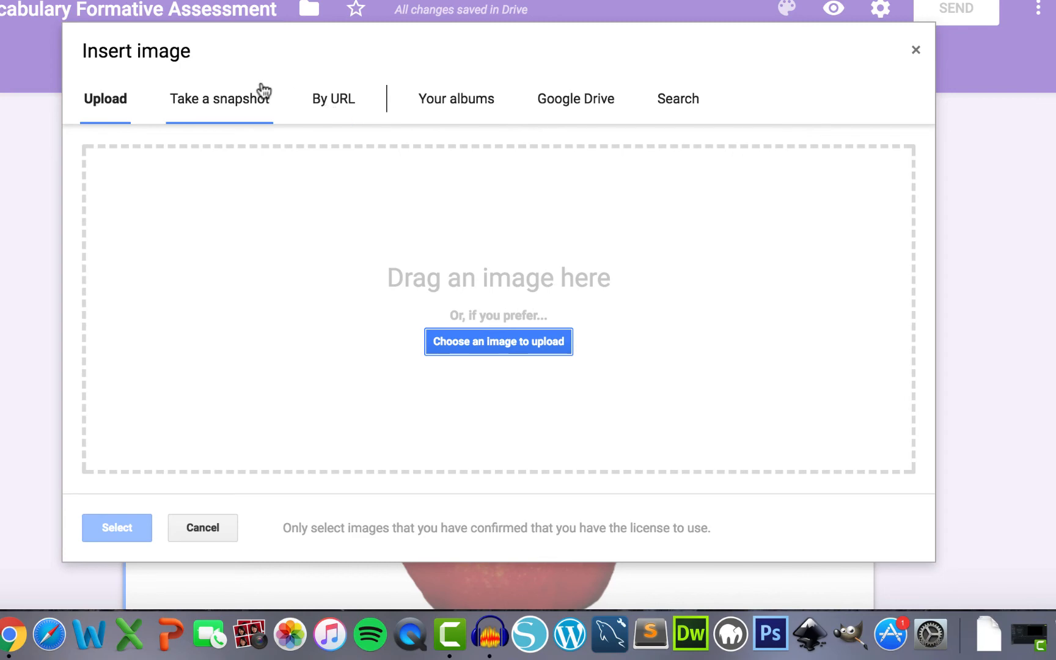
pyautogui.click(915, 51)
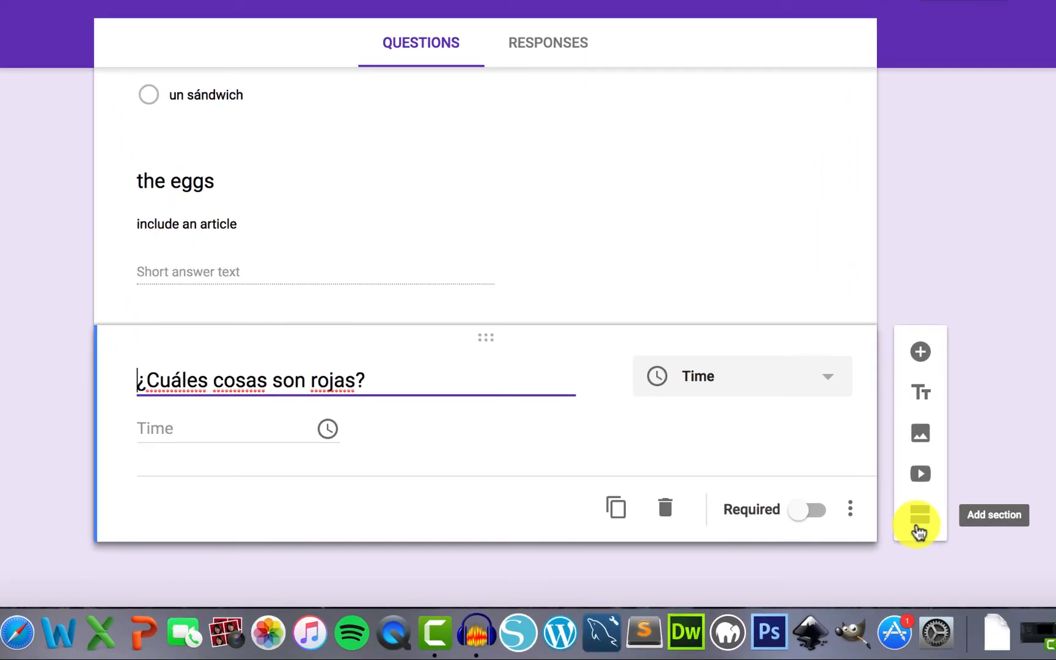
# - Add a 'Final reminder' section described 'Before you submit, be sure you reviewed your answers!'
pyautogui.click(919, 529)
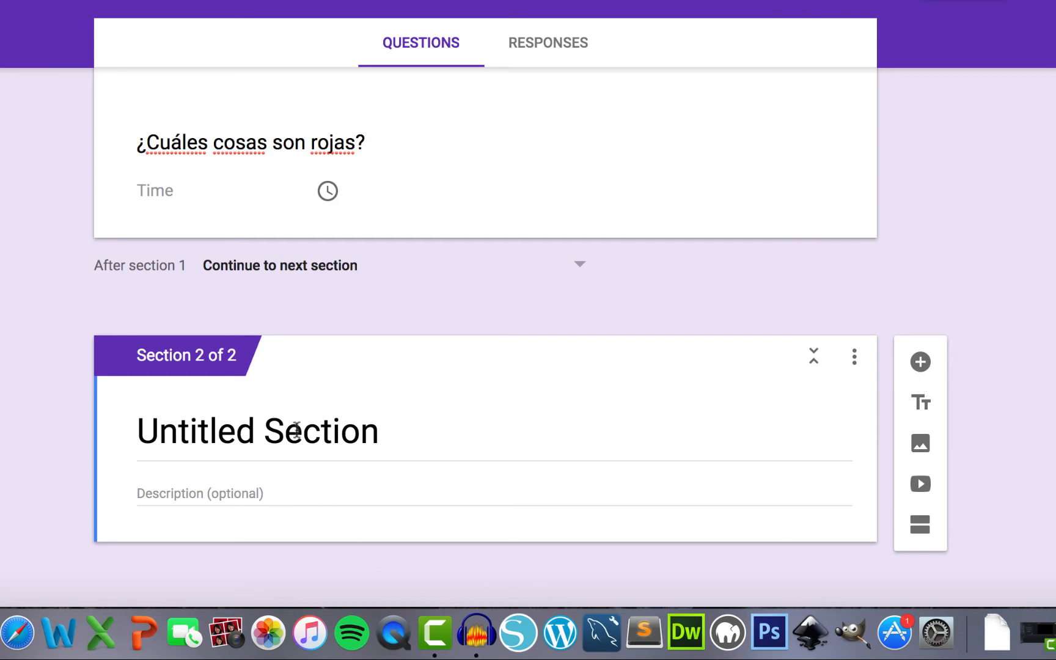
pyautogui.click(296, 430)
pyautogui.write('Final rem')
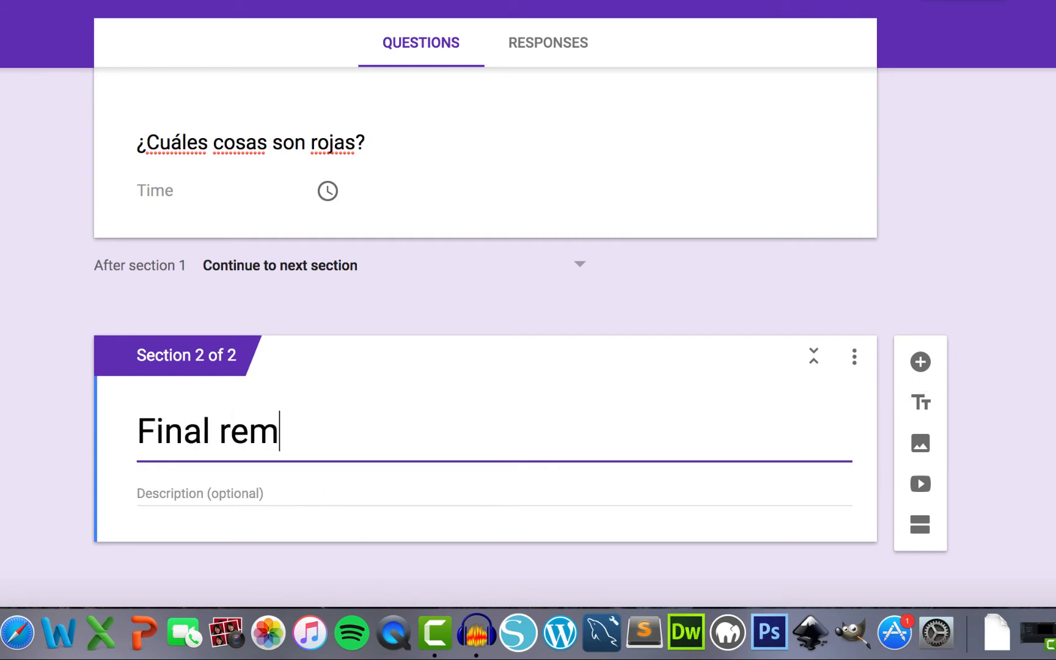
pyautogui.write('inder')
pyautogui.press('Tab')
pyautogui.write('Befor')
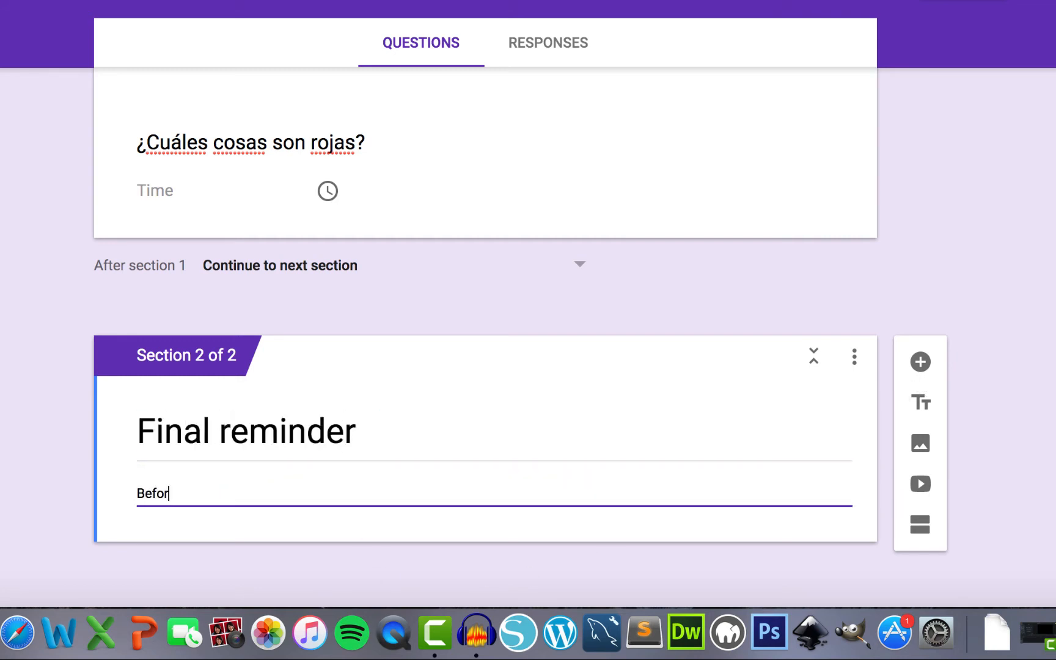
pyautogui.write('e you submit , be sure ')
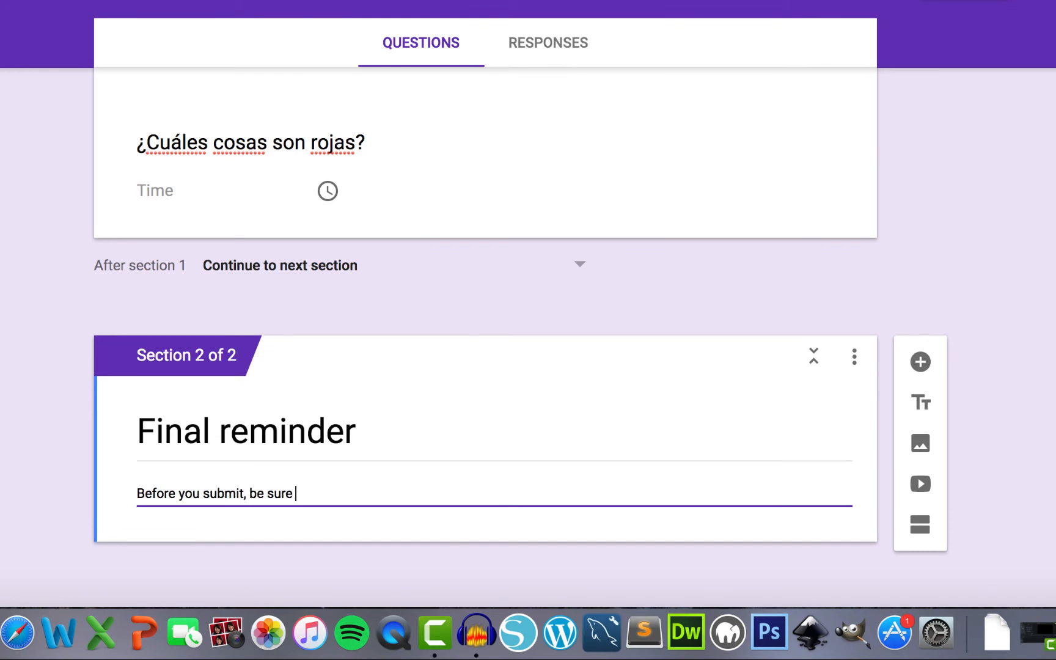
pyautogui.write('you reviewed your answers')
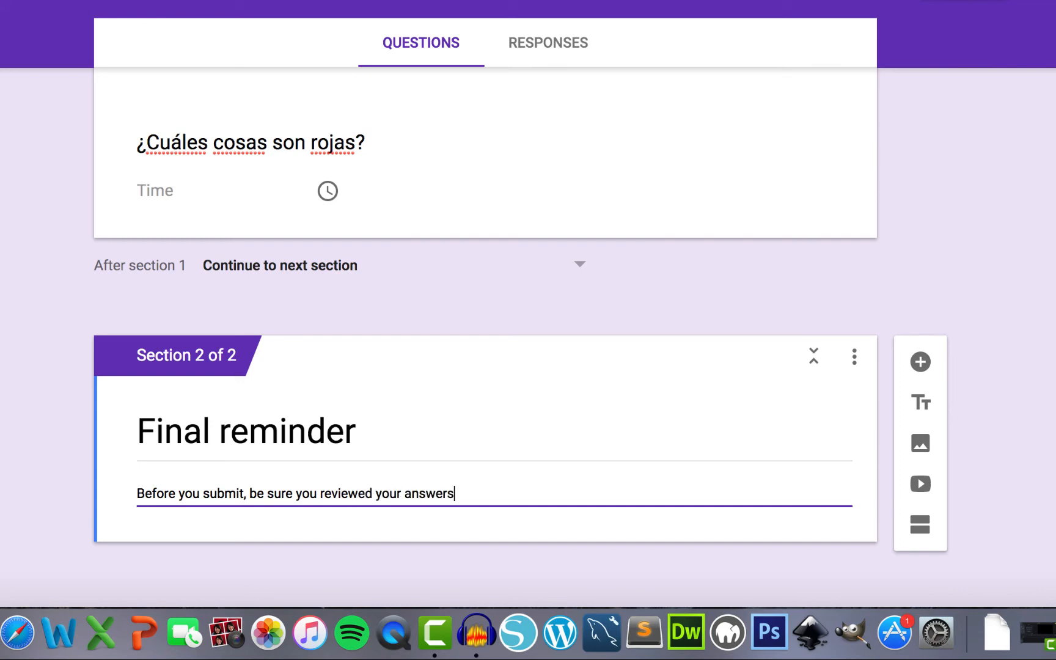
pyautogui.write('!')
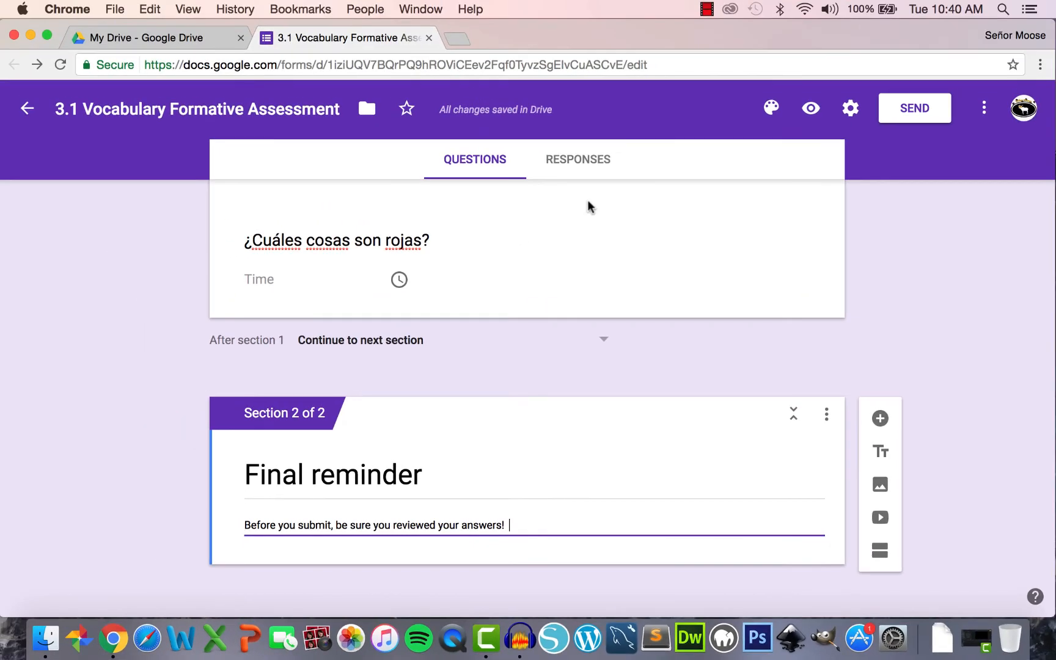
# - Preview the form, advance to the Final reminder page, then close the preview tab
pyautogui.click(813, 108)
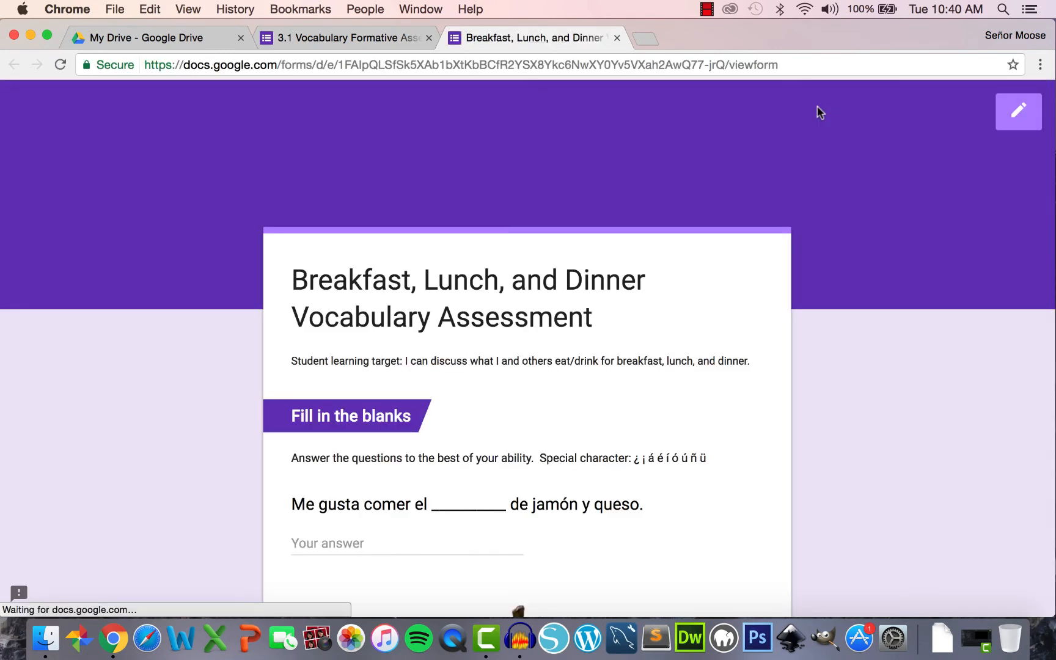
pyautogui.scroll(-5, 664, 286)
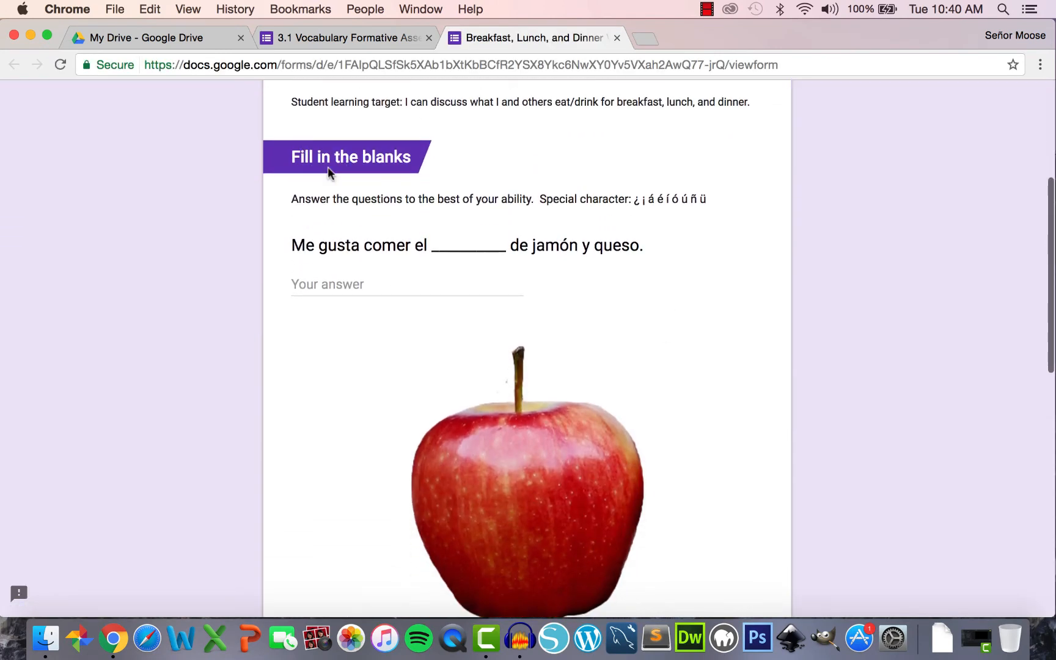
pyautogui.scroll(-10, 328, 173)
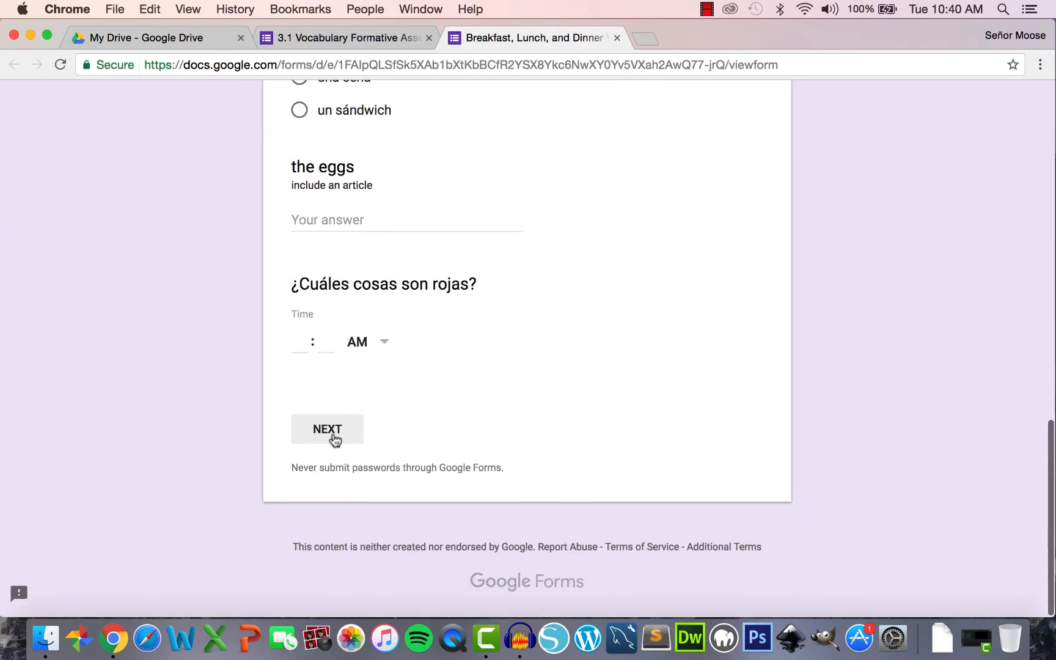
pyautogui.click(334, 438)
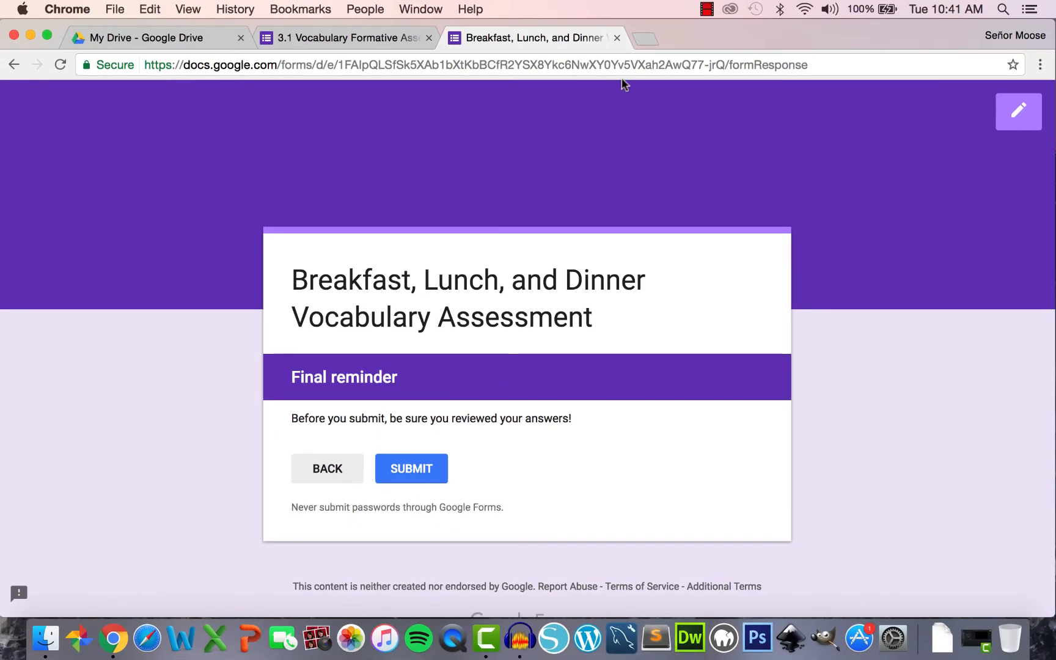
pyautogui.click(617, 38)
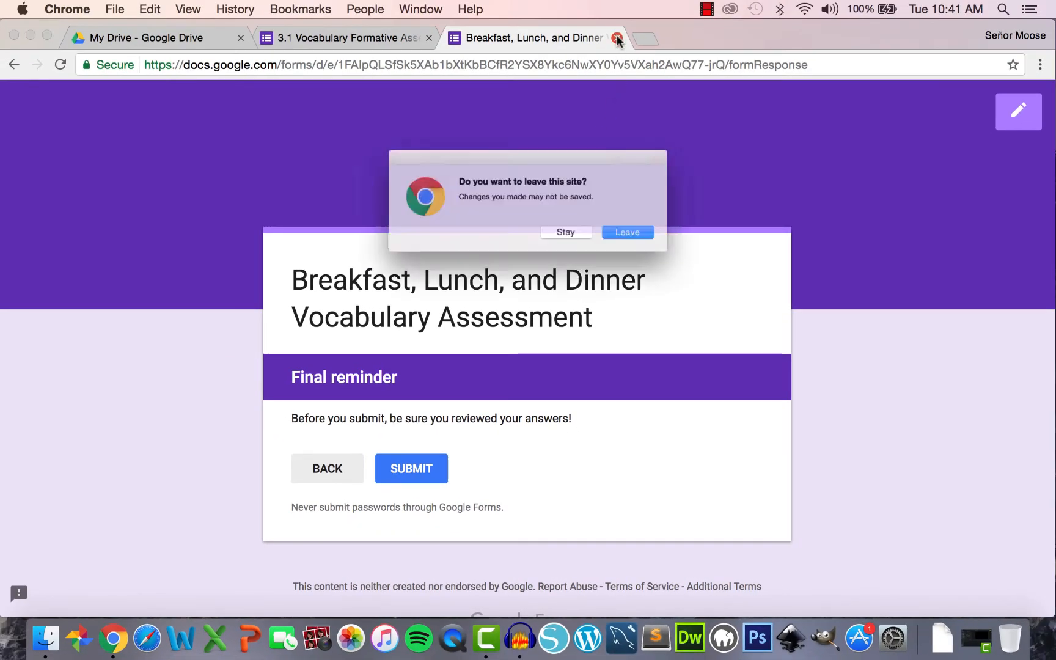
# - Leave the preview and try red, then pink, as the form's theme colour
pyautogui.click(653, 240)
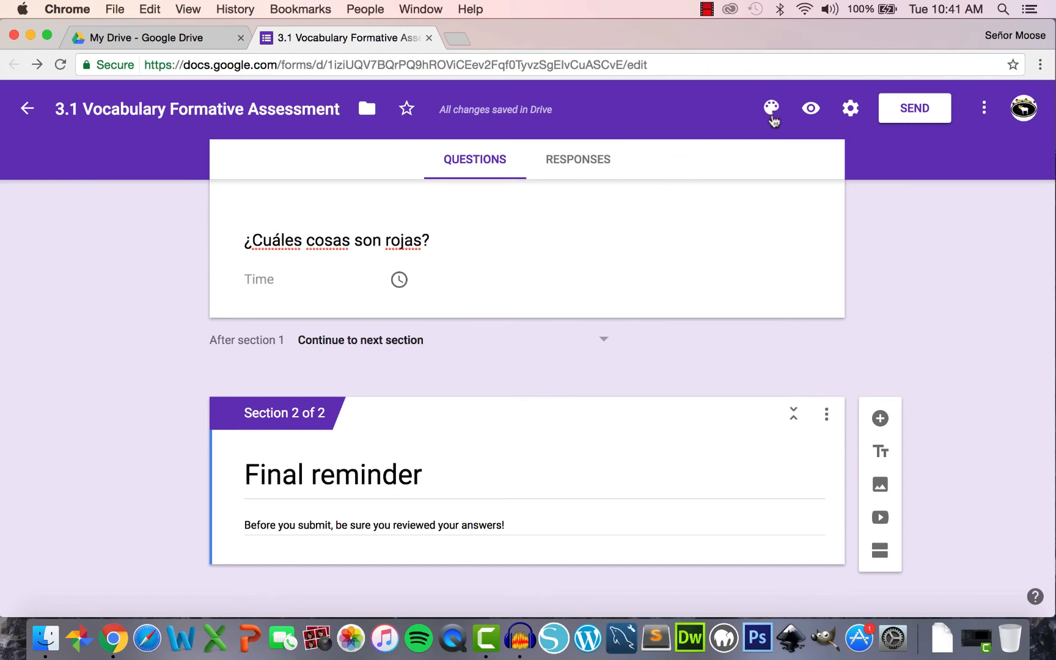
pyautogui.click(771, 109)
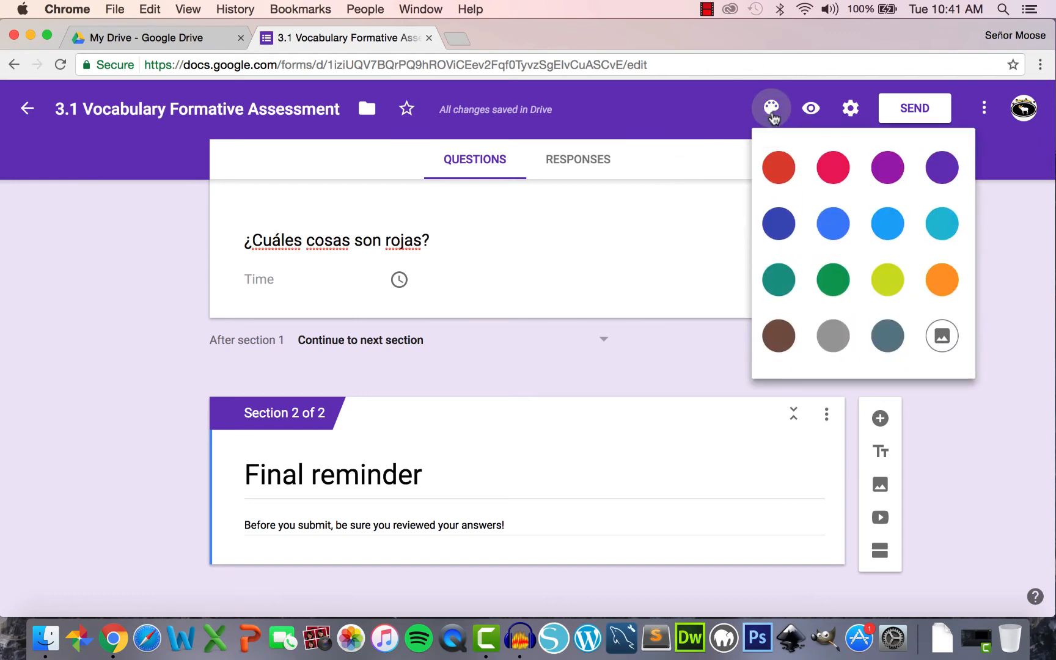
pyautogui.click(778, 180)
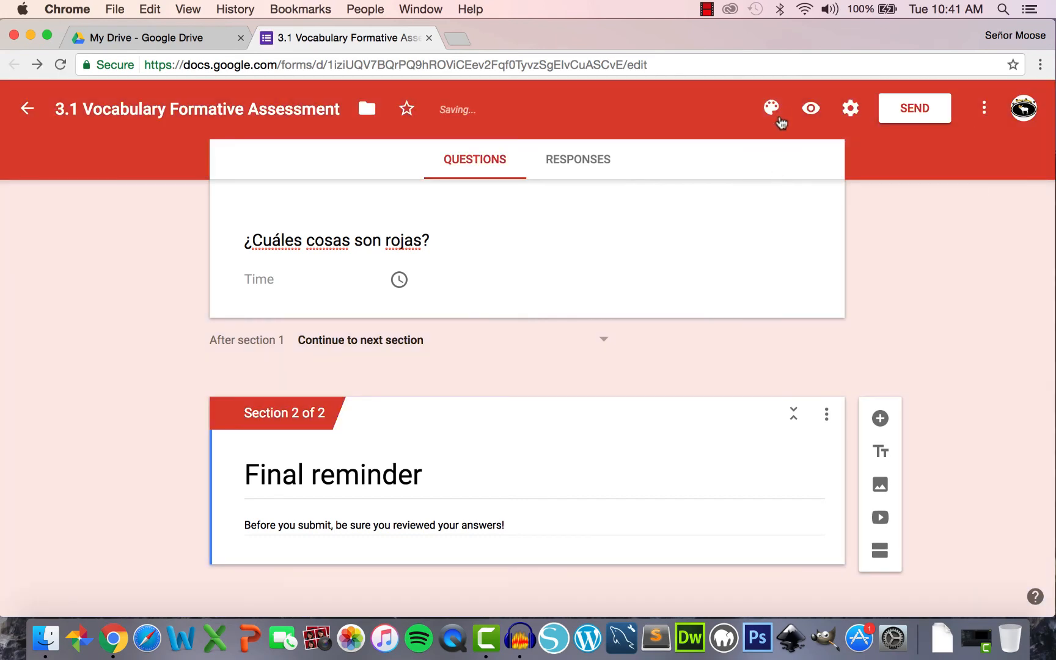
pyautogui.click(773, 109)
pyautogui.click(841, 176)
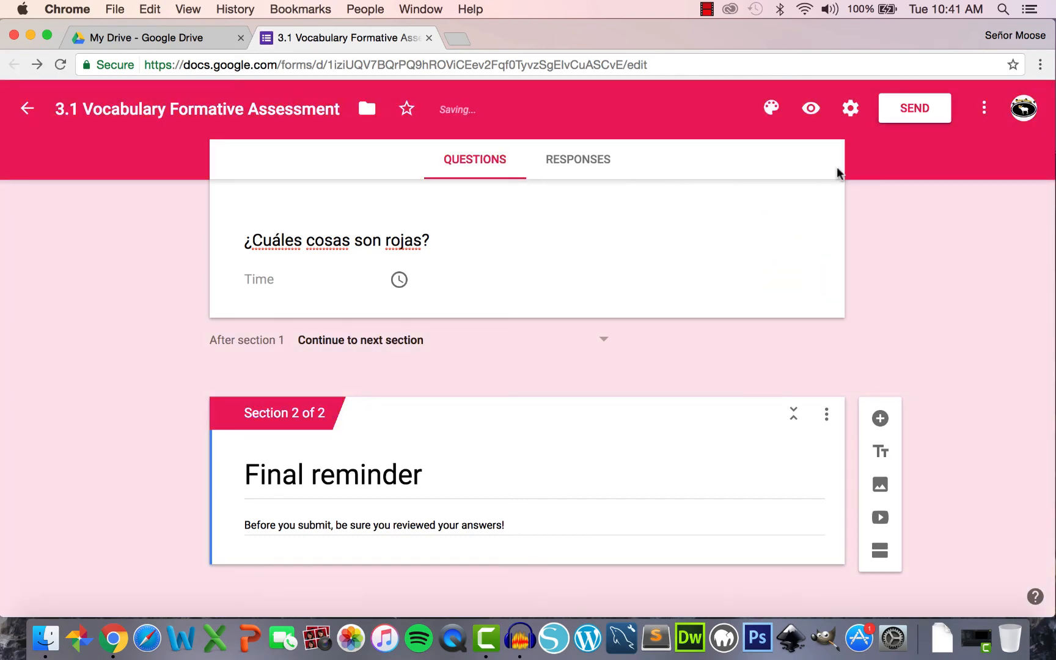
# - Apply the colourful candy picture as the form's header theme
pyautogui.click(774, 109)
pyautogui.click(939, 341)
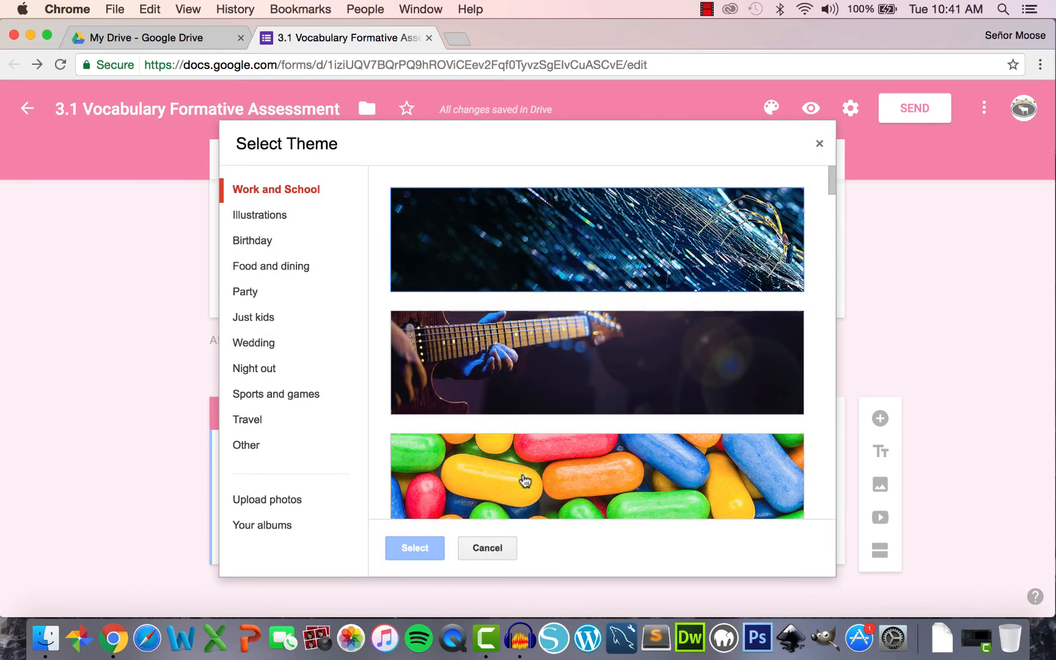
pyautogui.click(523, 480)
pyautogui.click(414, 555)
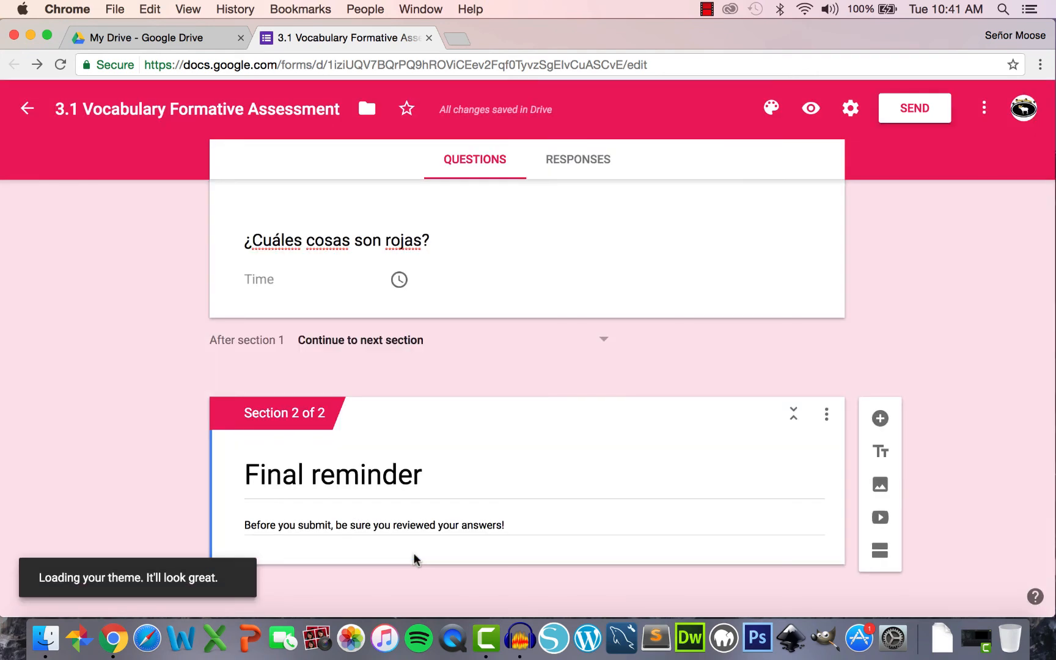
# - Switch the theme back to purple and check it briefly in preview
pyautogui.click(772, 108)
pyautogui.click(942, 167)
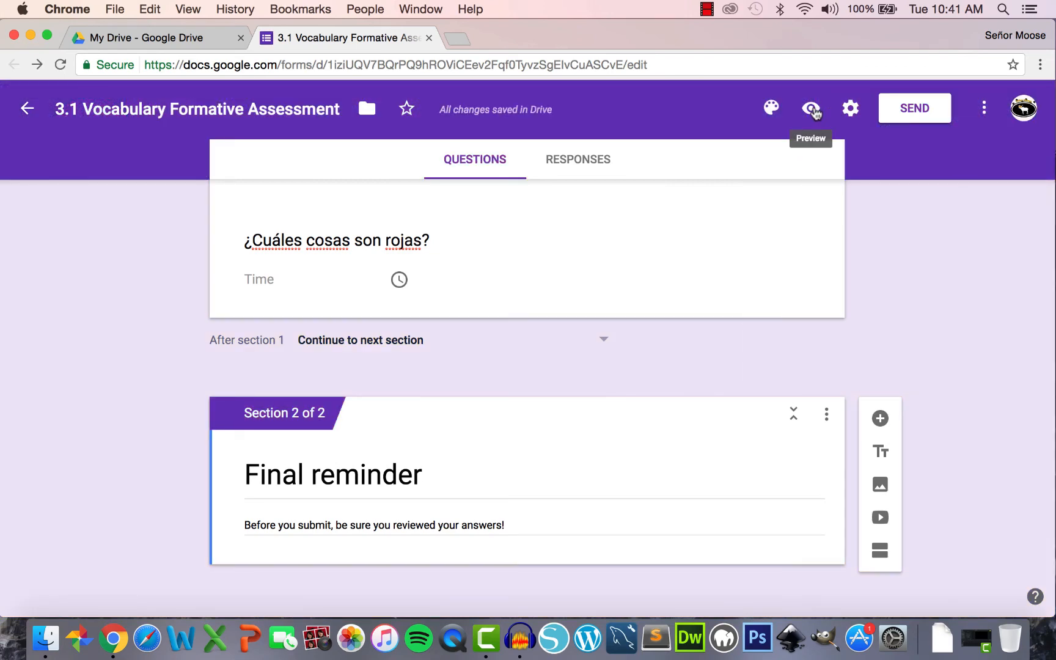
pyautogui.click(812, 110)
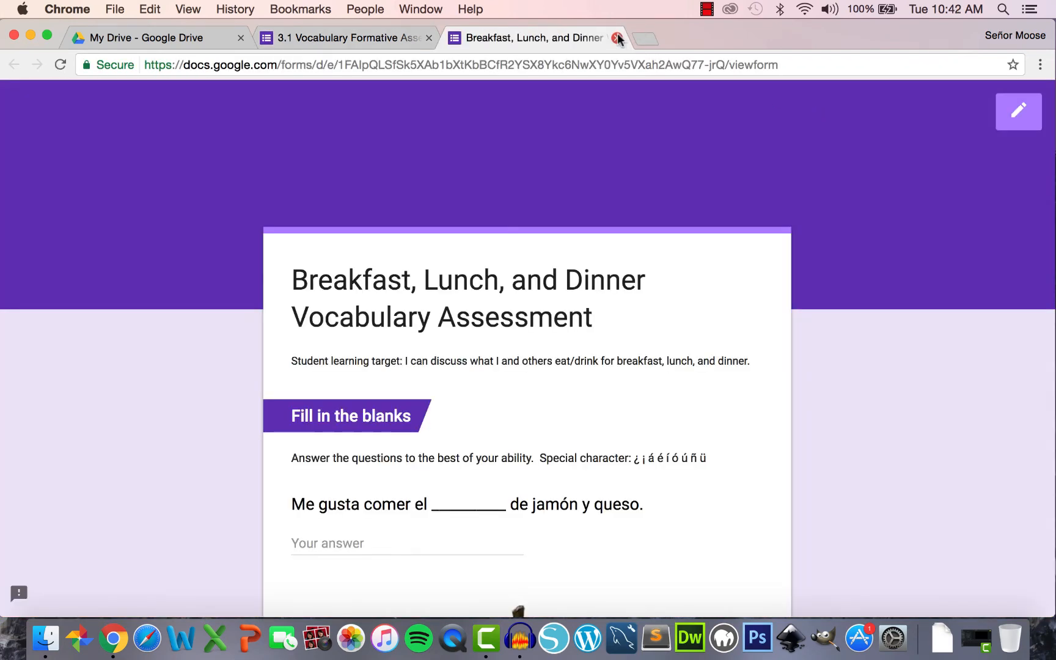
pyautogui.click(617, 38)
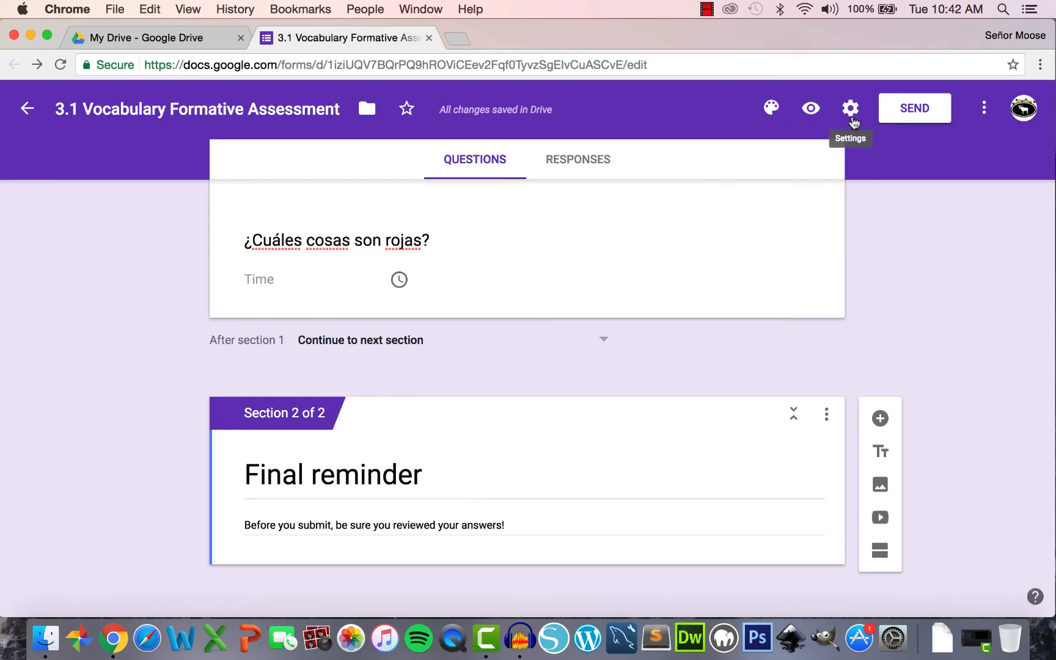
# - Turn on email collection, leaving response receipts, edit-after-submit and summary charts off
pyautogui.click(851, 110)
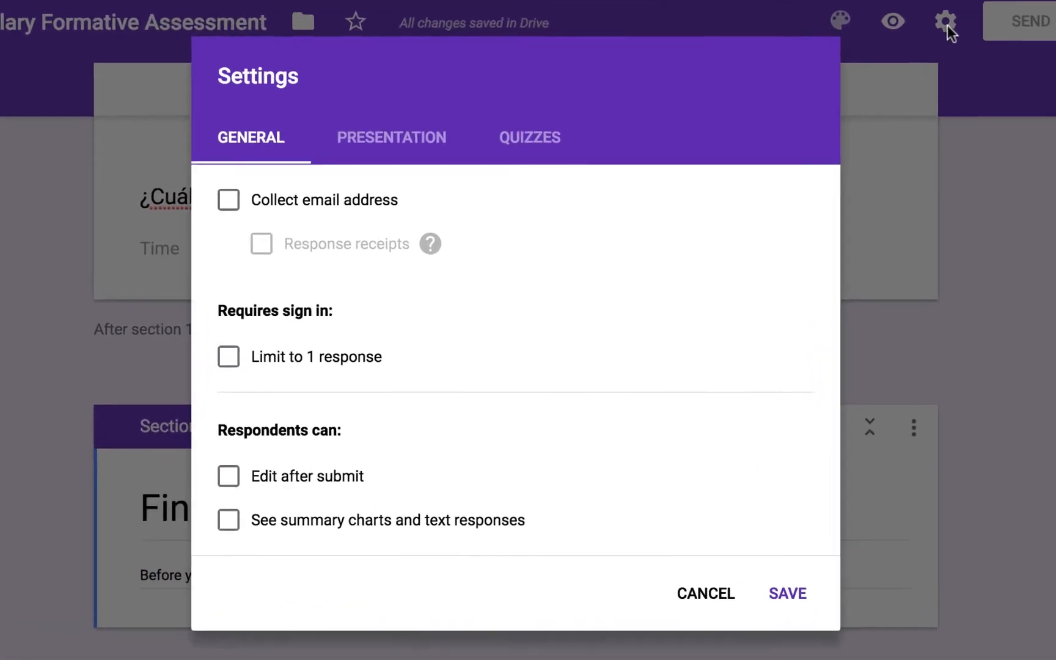
pyautogui.click(208, 187)
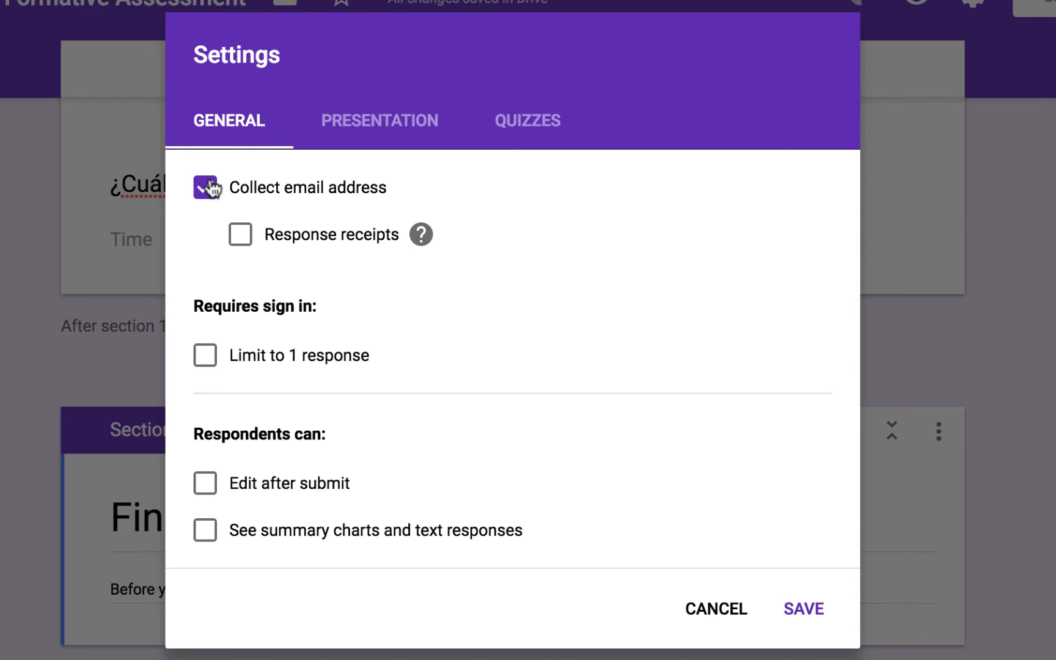
pyautogui.click(241, 234)
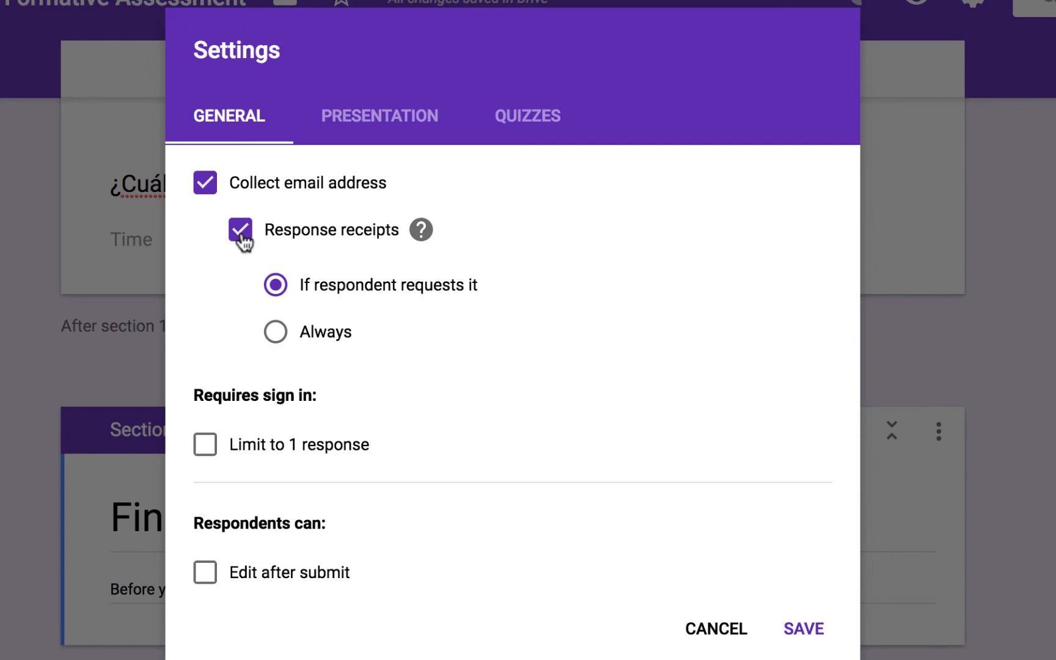
pyautogui.click(242, 239)
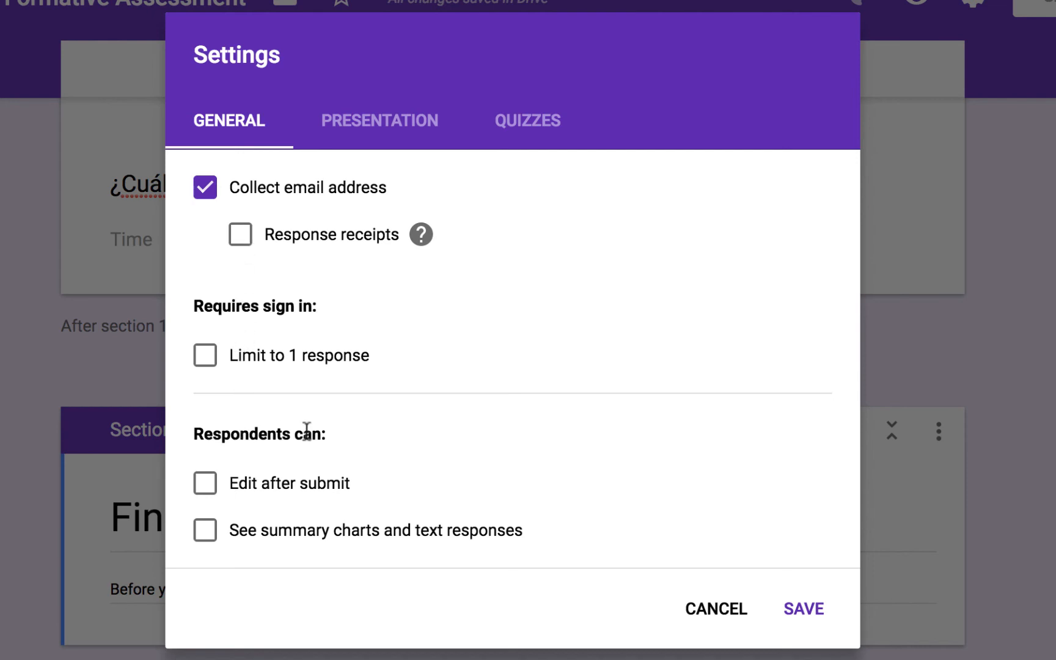
pyautogui.click(208, 491)
pyautogui.click(208, 491)
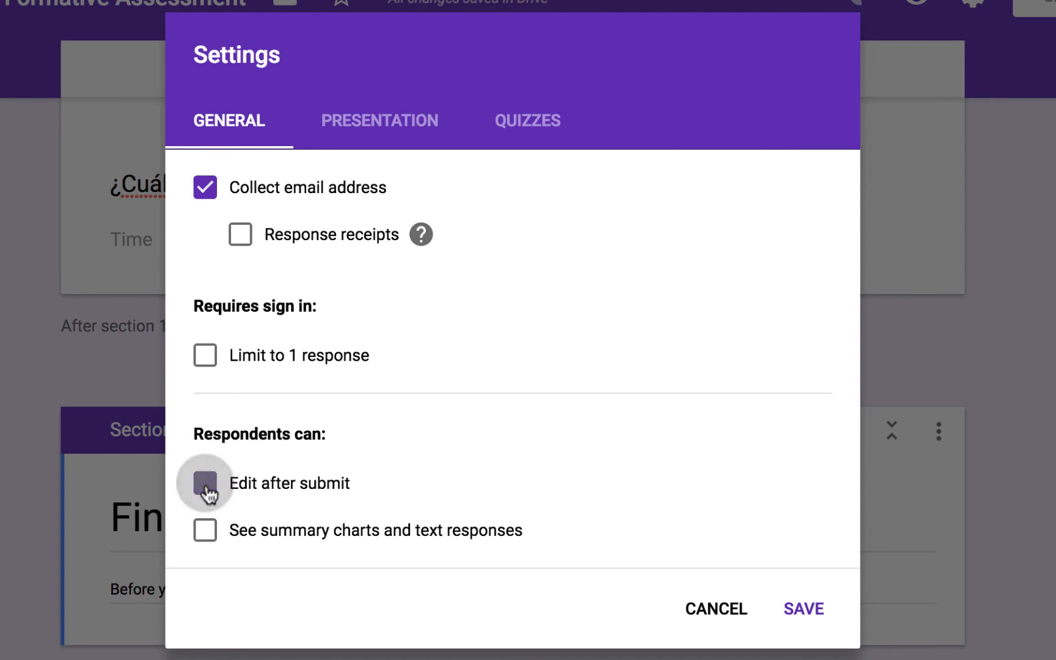
pyautogui.click(207, 538)
pyautogui.click(208, 538)
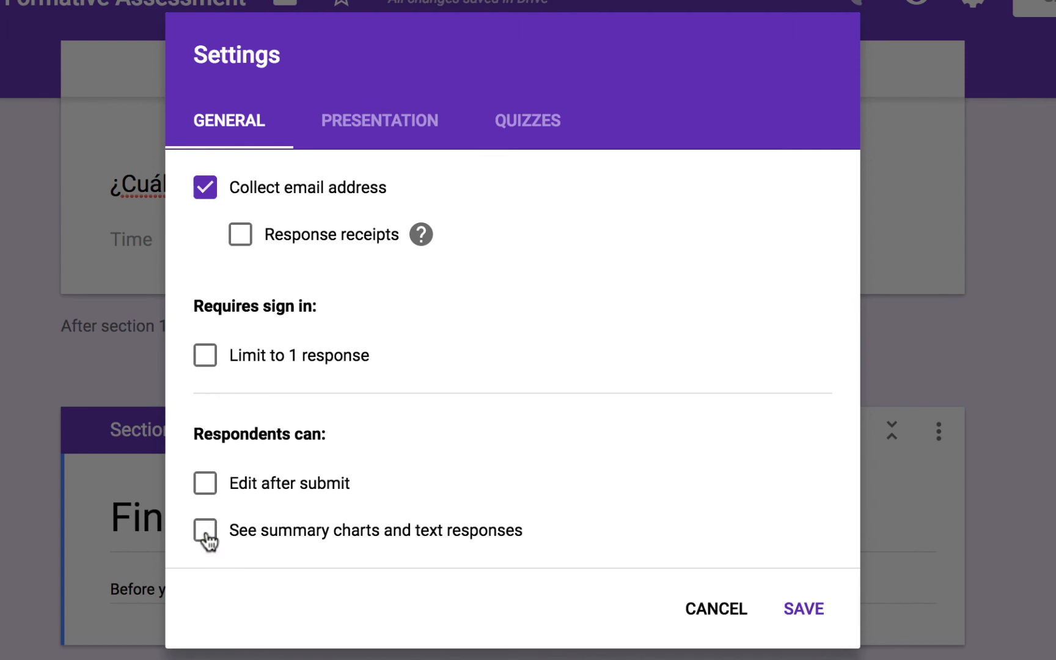
pyautogui.click(393, 135)
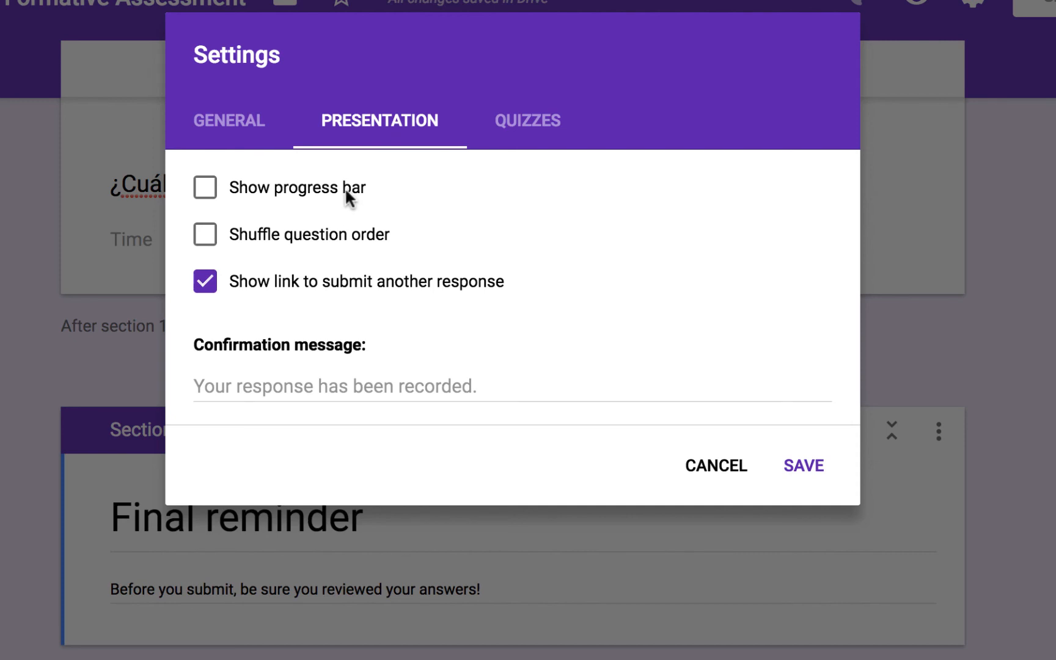
# - Test the progress bar, shuffle and submit-another-response options, leaving only the link on
pyautogui.click(205, 193)
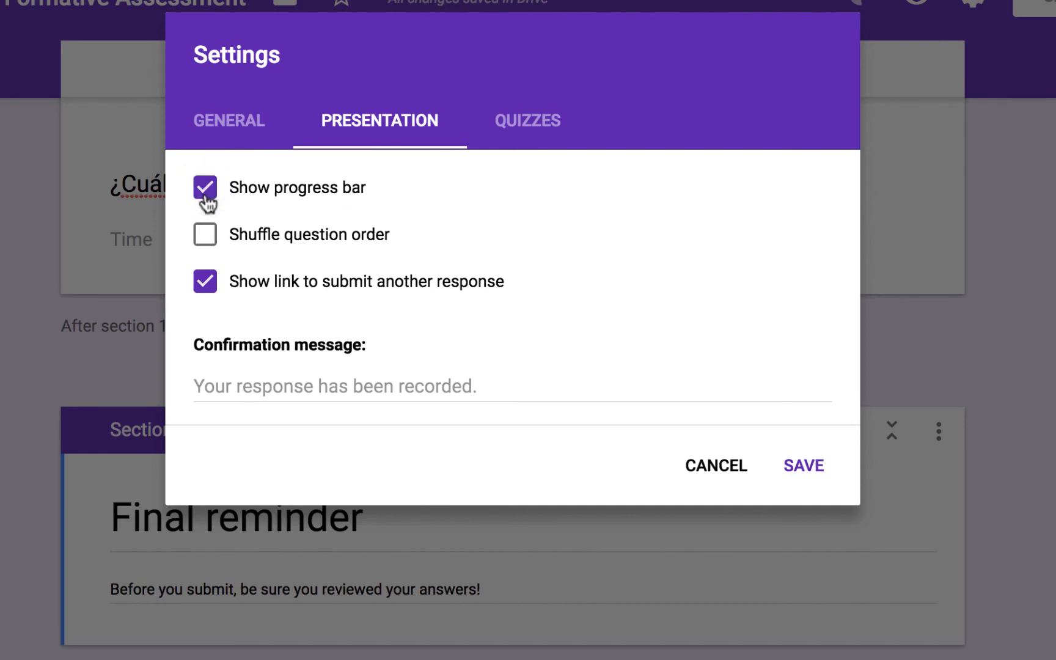
pyautogui.click(210, 244)
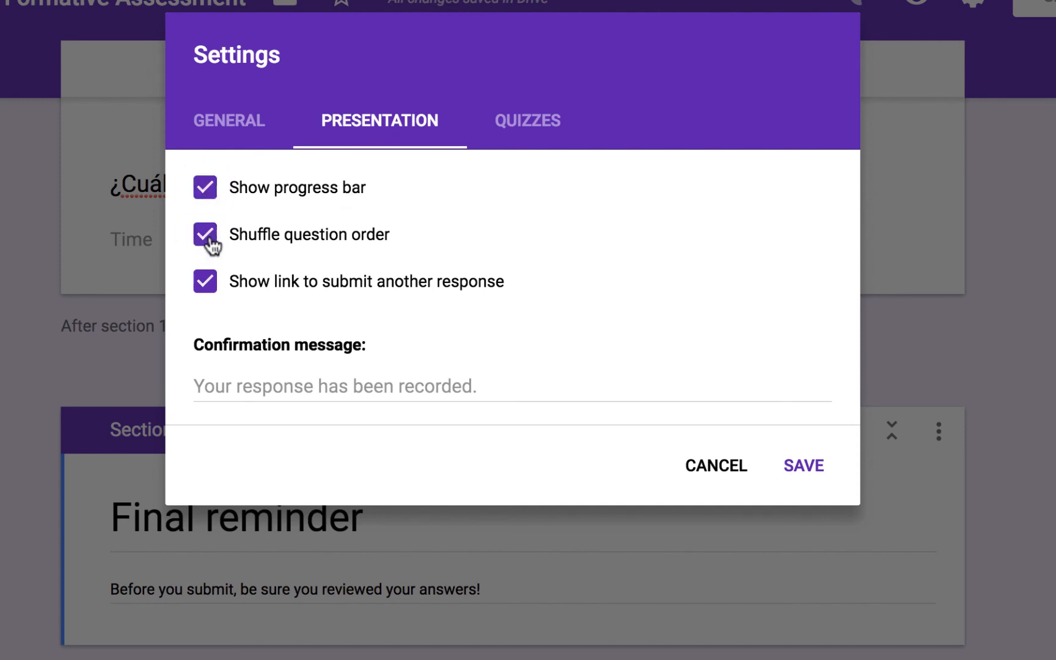
pyautogui.click(204, 291)
pyautogui.click(205, 290)
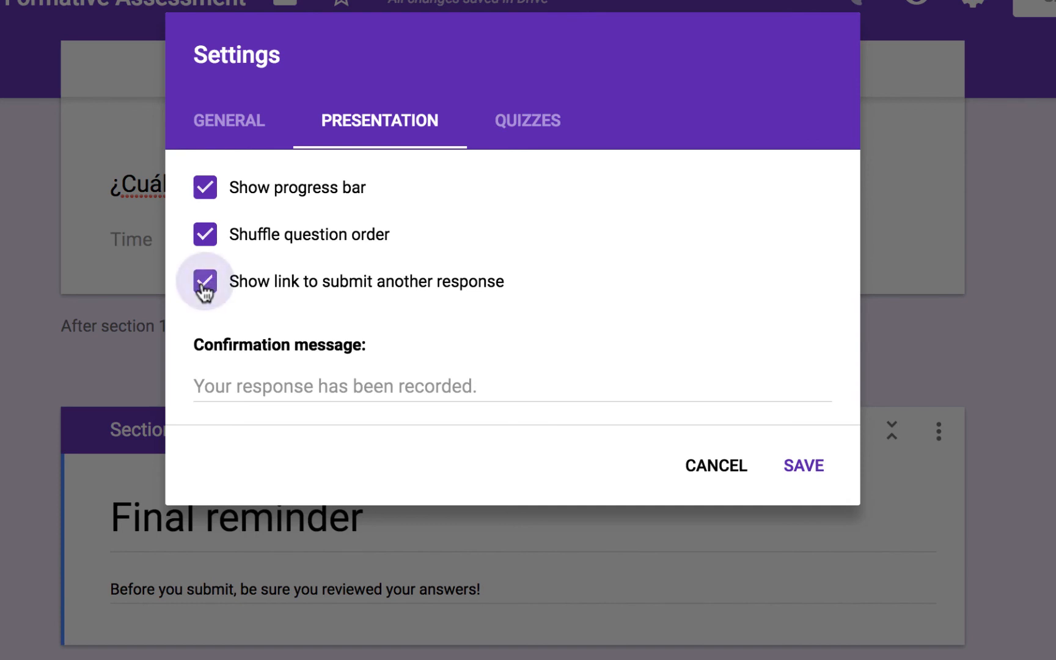
pyautogui.click(206, 235)
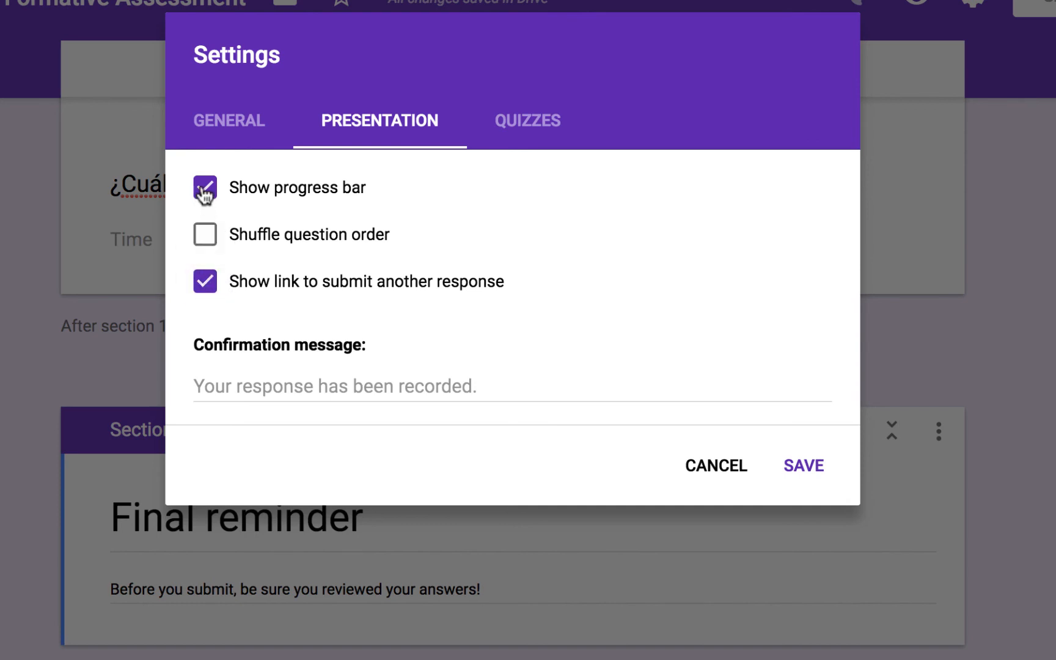
pyautogui.click(206, 190)
# - Set the confirmation message to '¡Muchísimas gracias! Estudia treinta minutos por Quizlet esta noche.'
pyautogui.click(218, 382)
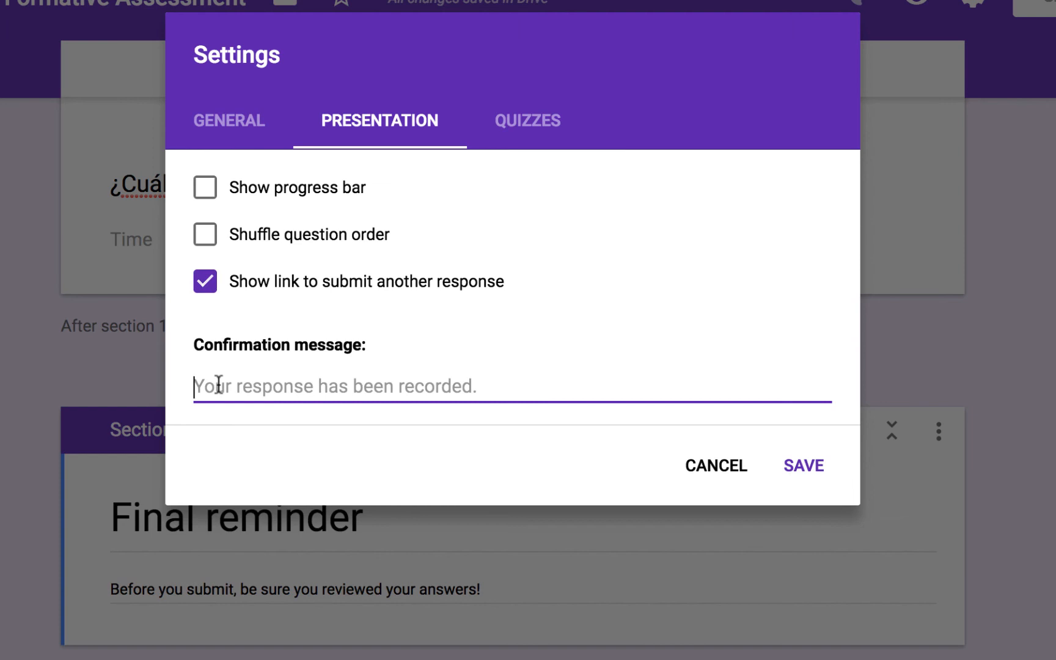
pyautogui.write('¡')
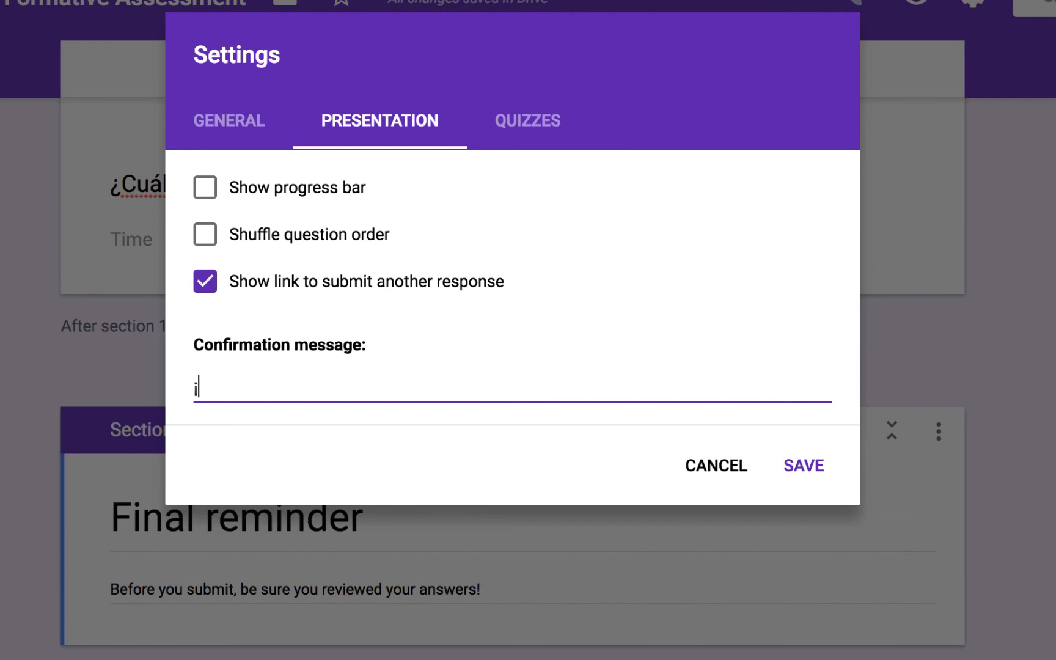
pyautogui.write('Muchísi')
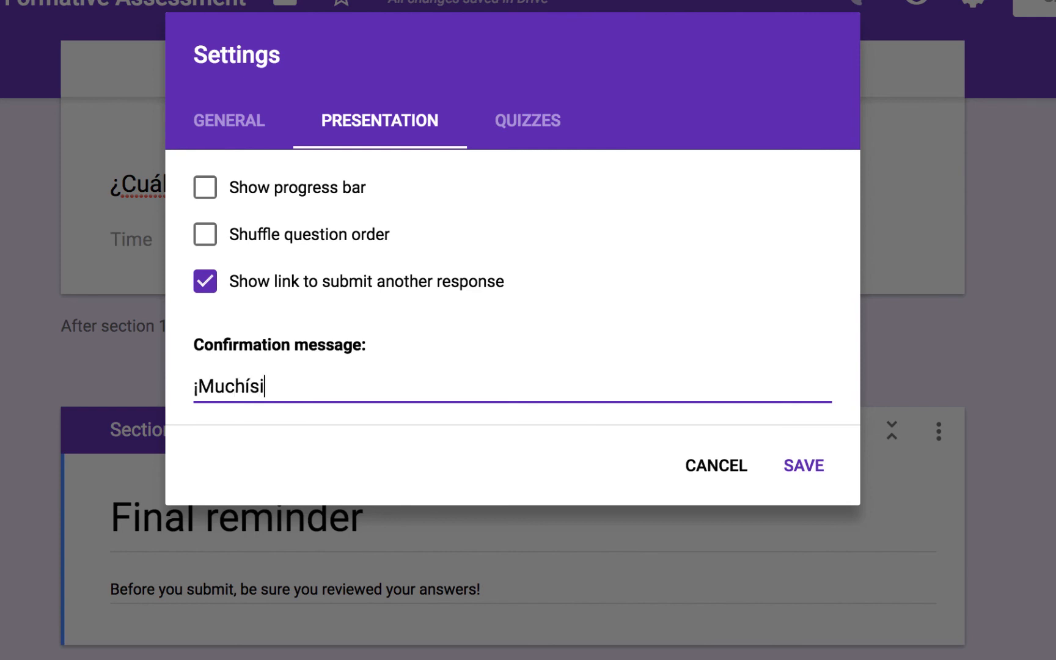
pyautogui.write('mas gracias')
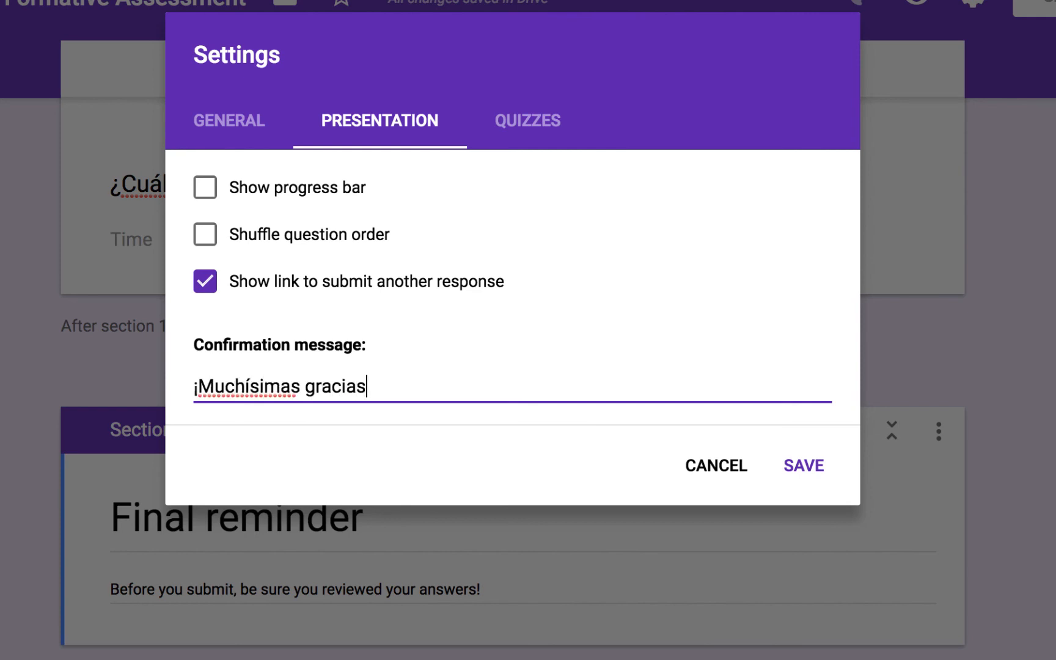
pyautogui.write('!  Estudia tr')
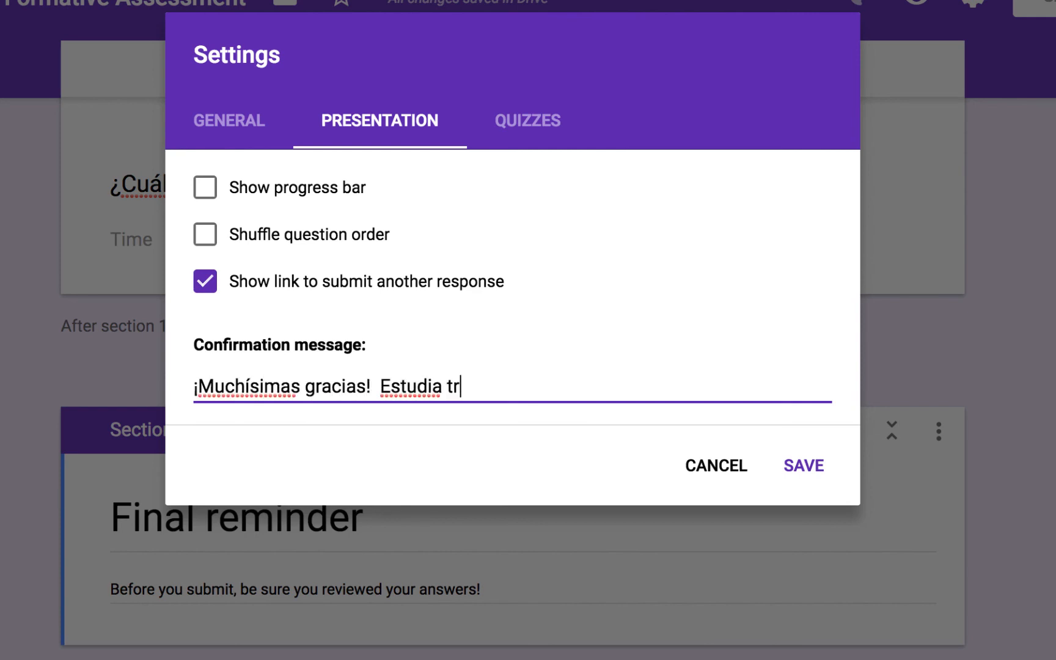
pyautogui.write('einta minutos por ')
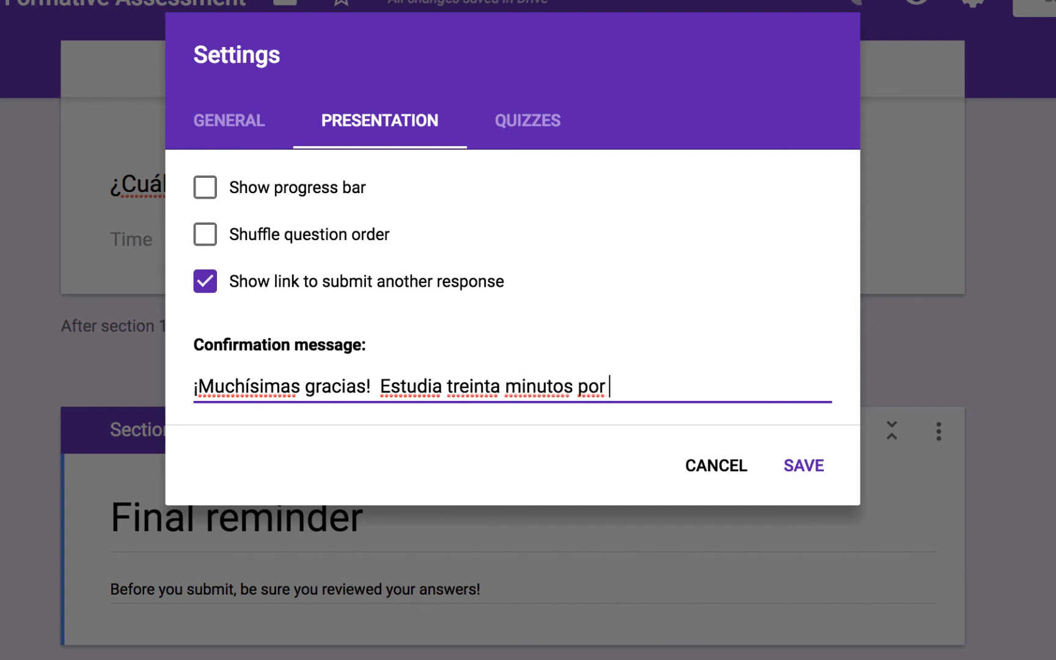
pyautogui.write('Quizlet esta')
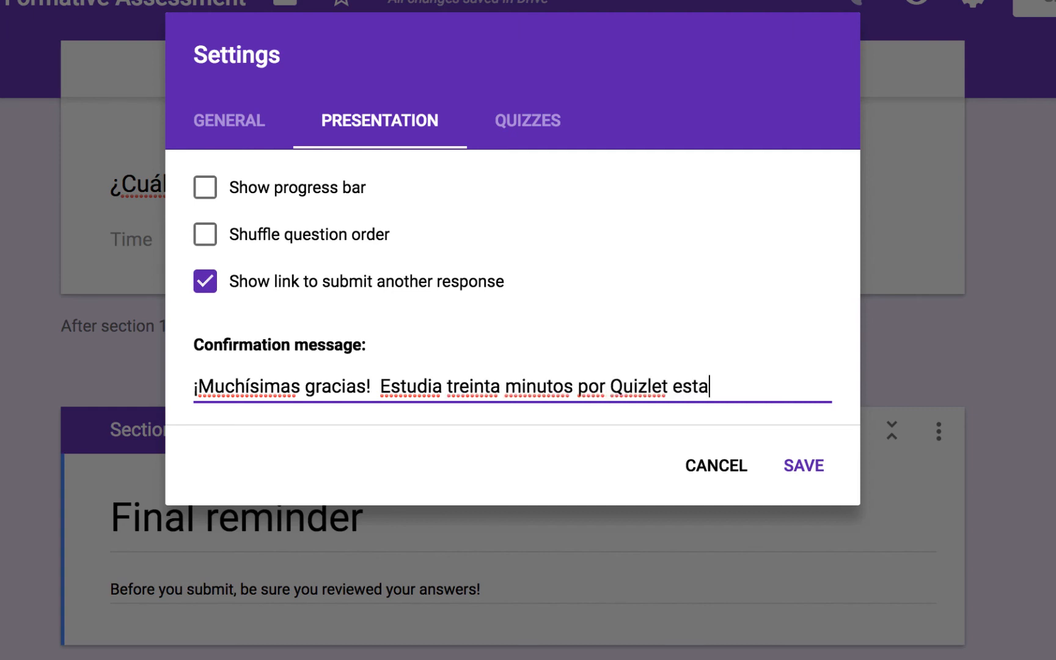
pyautogui.write(' noche.')
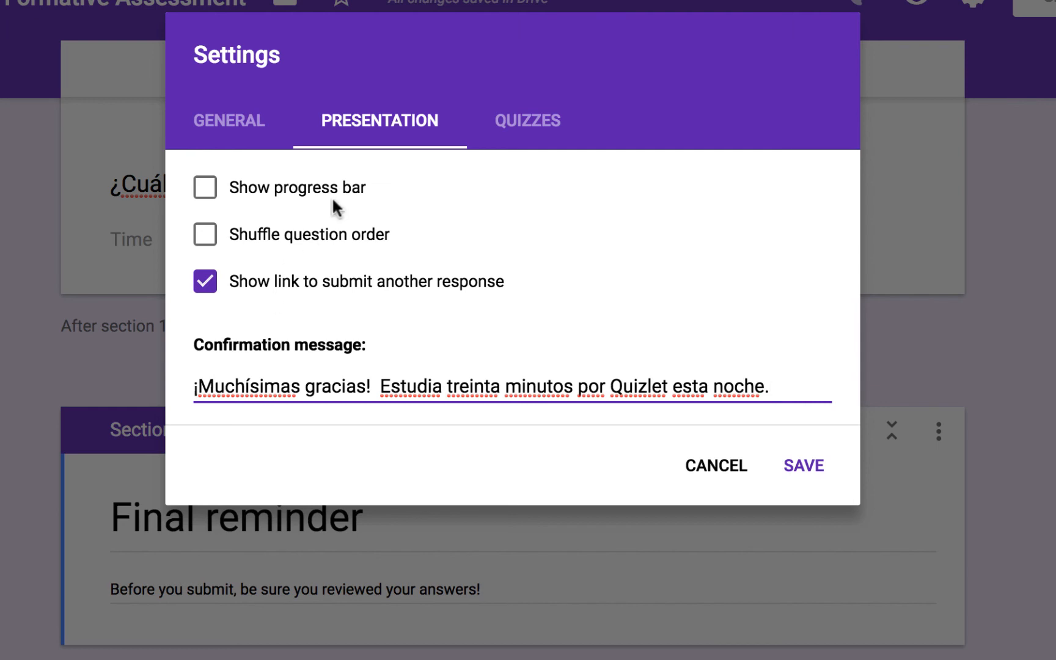
pyautogui.click(511, 121)
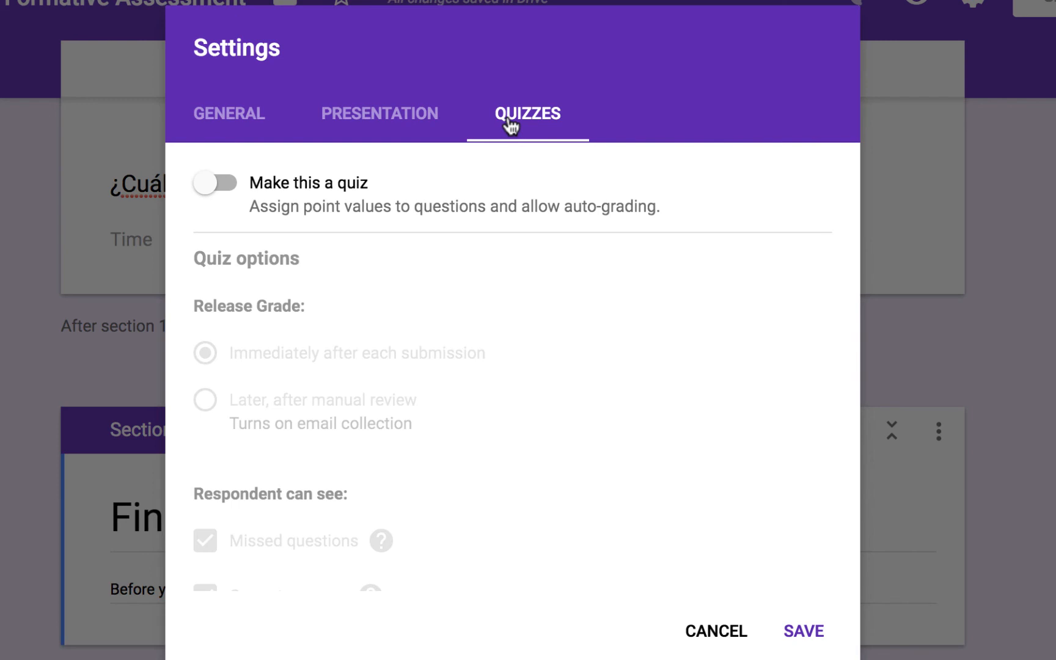
# - Save the settings and bring up the Send form dialog
pyautogui.click(808, 634)
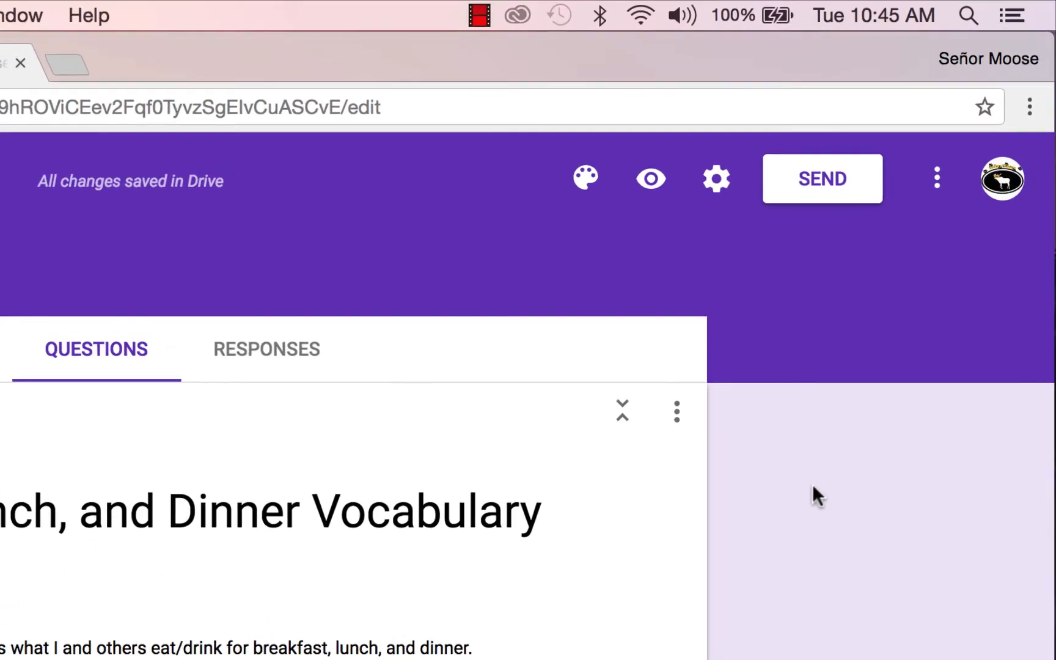
pyautogui.click(798, 201)
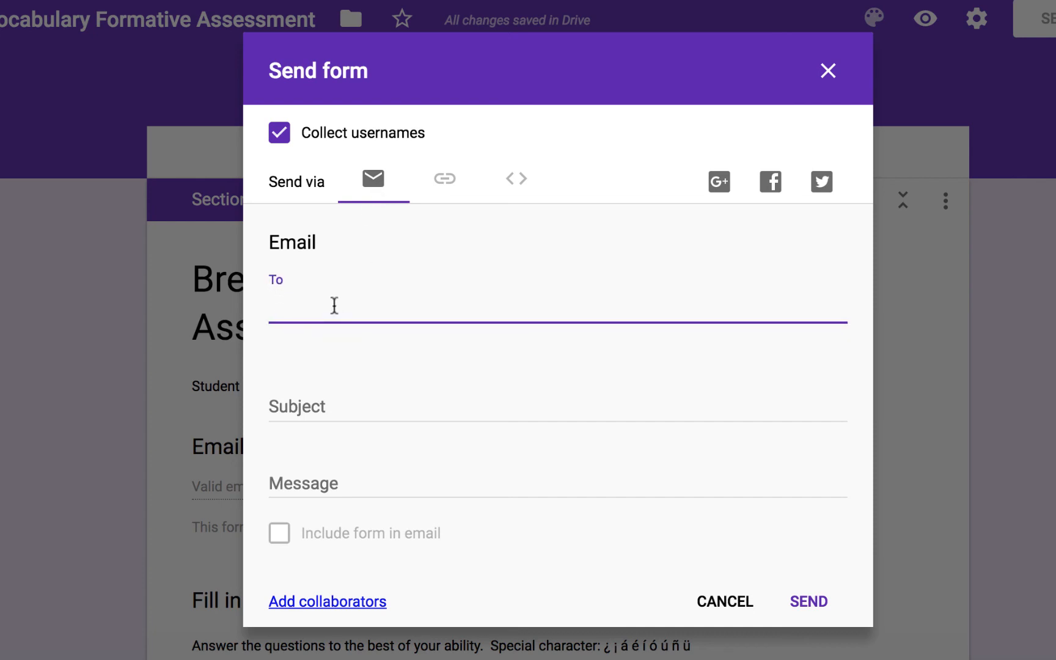
# - Copy the form's shareable link from the Send form dialog
pyautogui.click(448, 182)
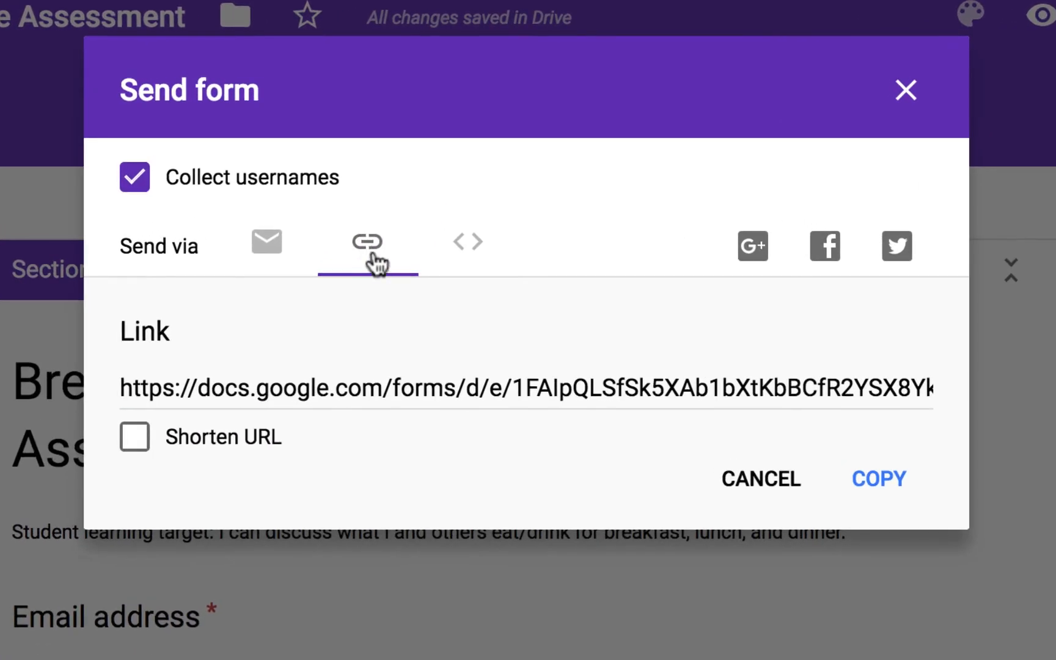
pyautogui.click(382, 387)
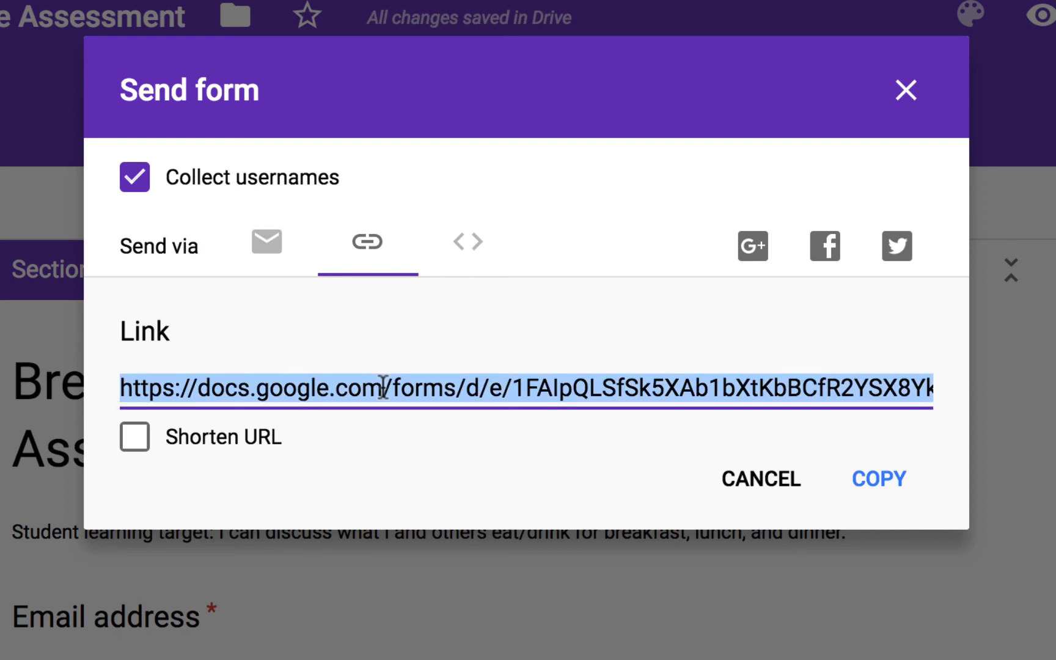
pyautogui.click(881, 485)
# - View and select the 760 by 500 px embed HTML code, then close the dialog
pyautogui.click(467, 246)
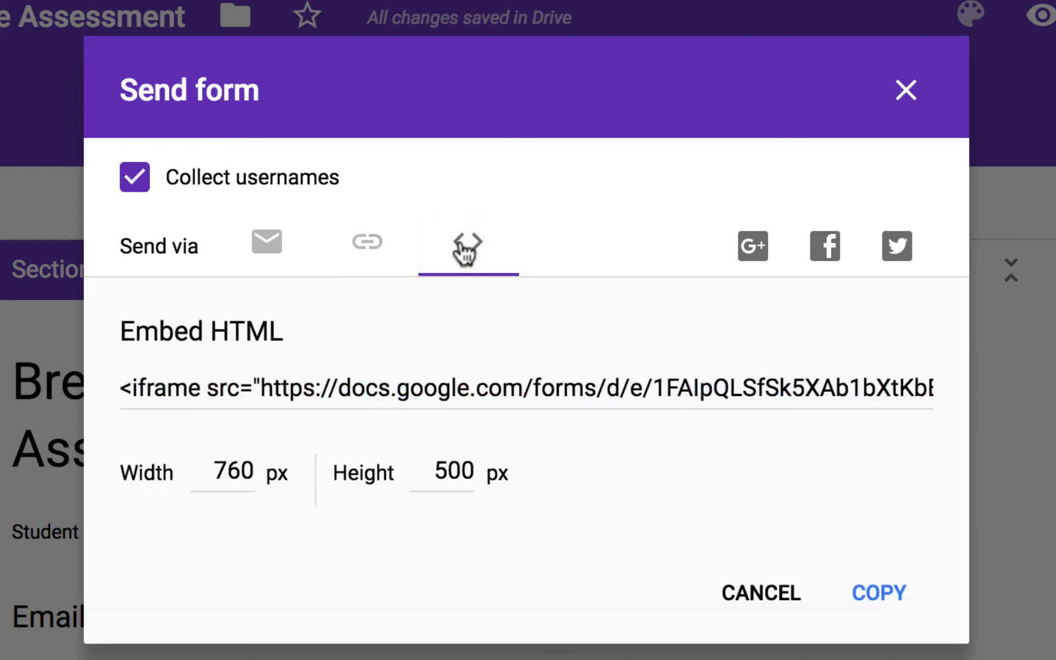
pyautogui.click(318, 383)
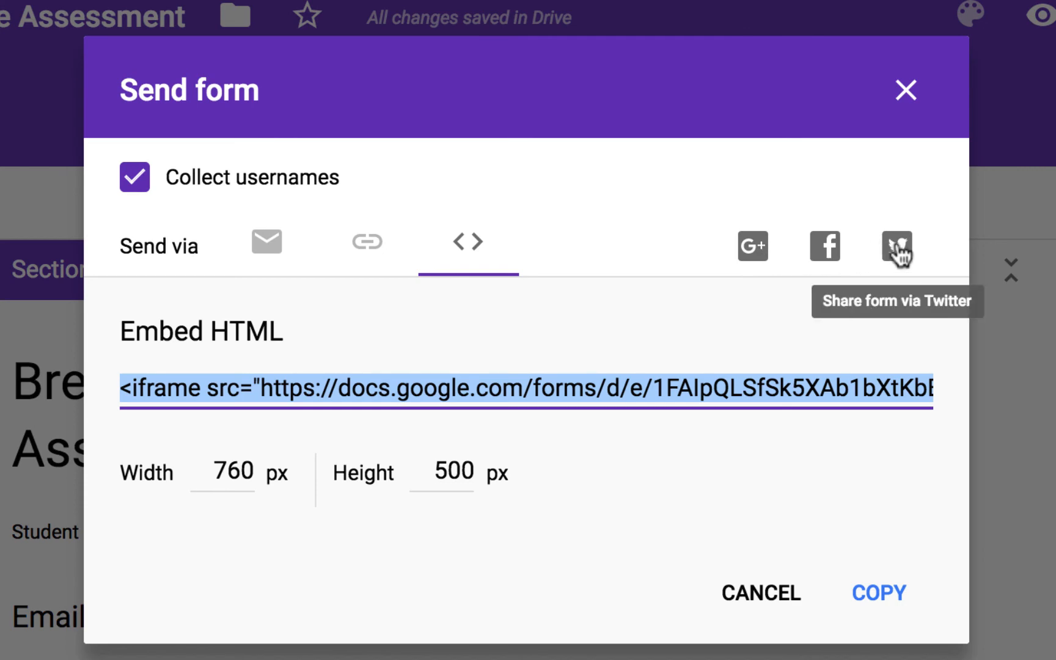
pyautogui.click(912, 104)
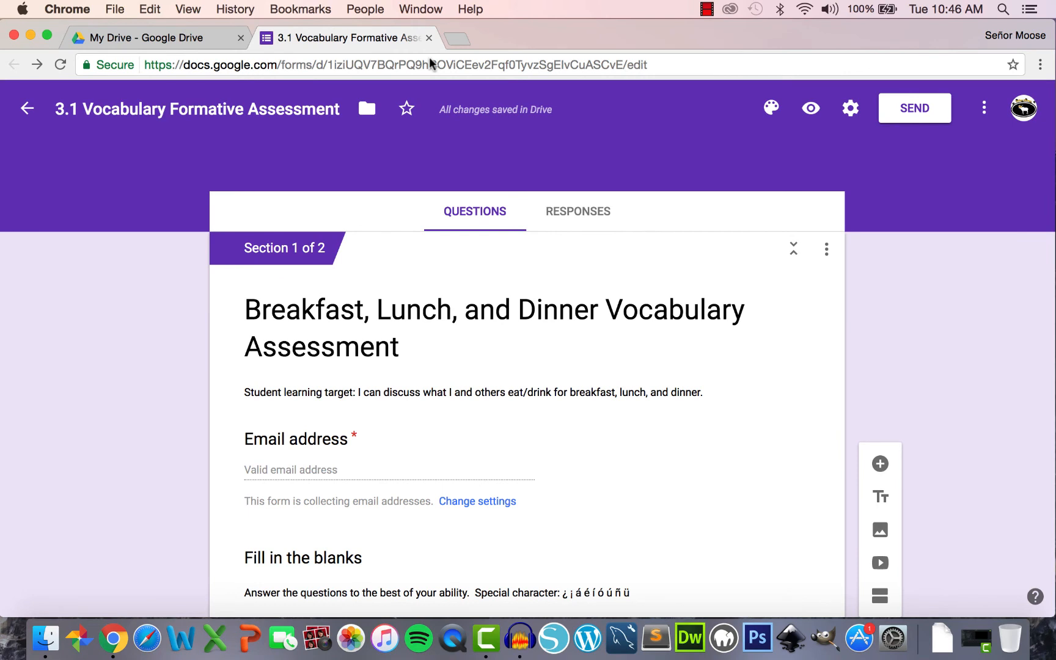
# - Paste the copied viewform link into the address bar and scroll through the live respondent form
pyautogui.click(679, 66)
pyautogui.press('super+v')
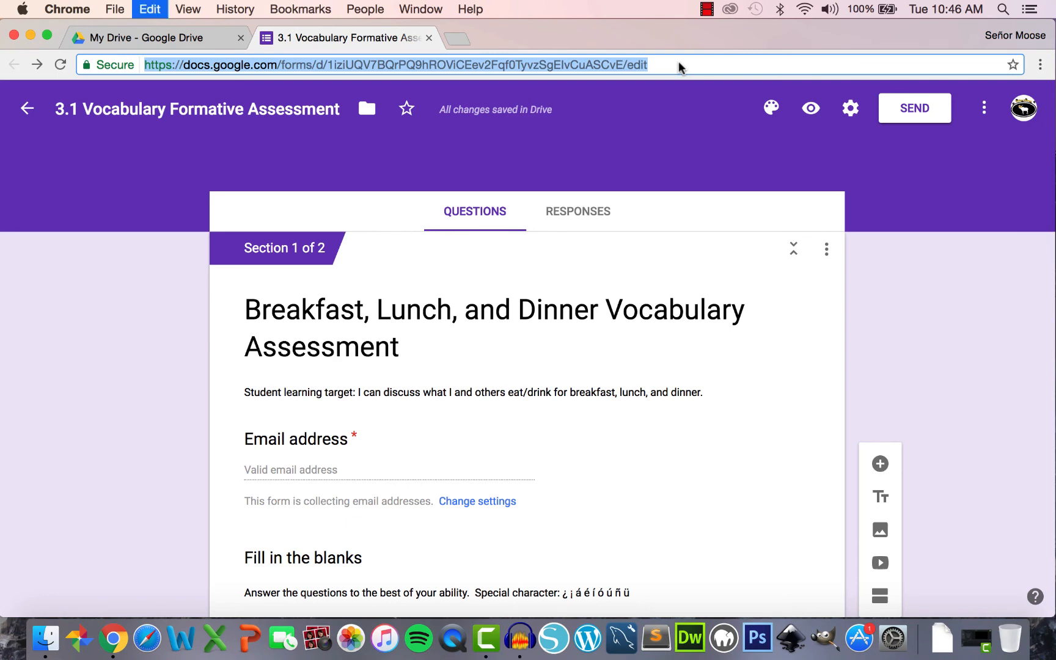
pyautogui.press('Return')
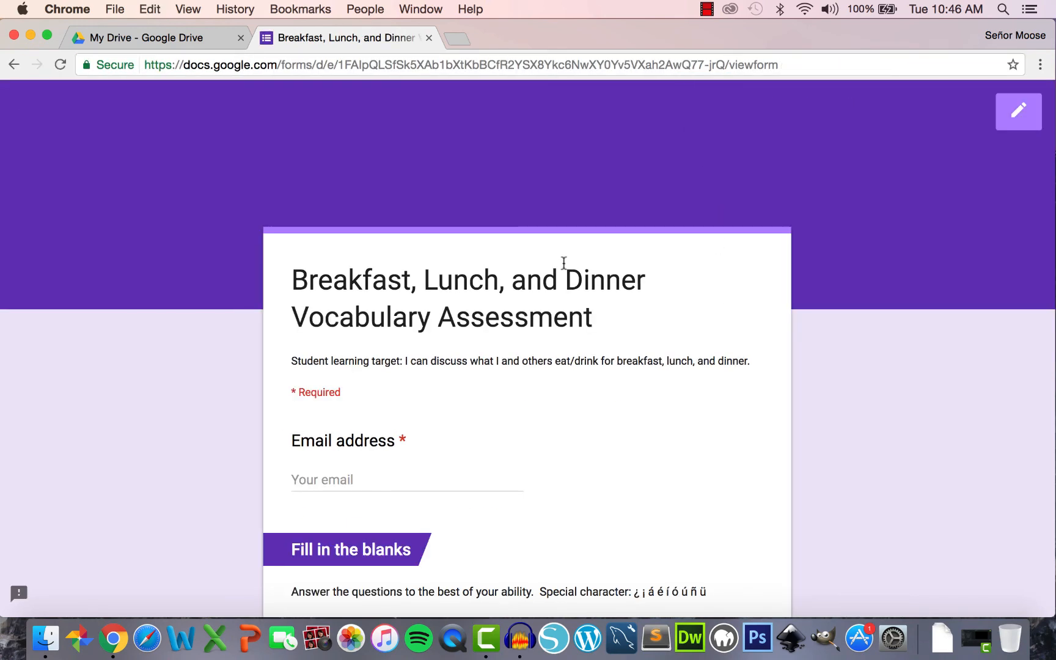
pyautogui.scroll(-5, 563, 264)
pyautogui.scroll(-10, 564, 262)
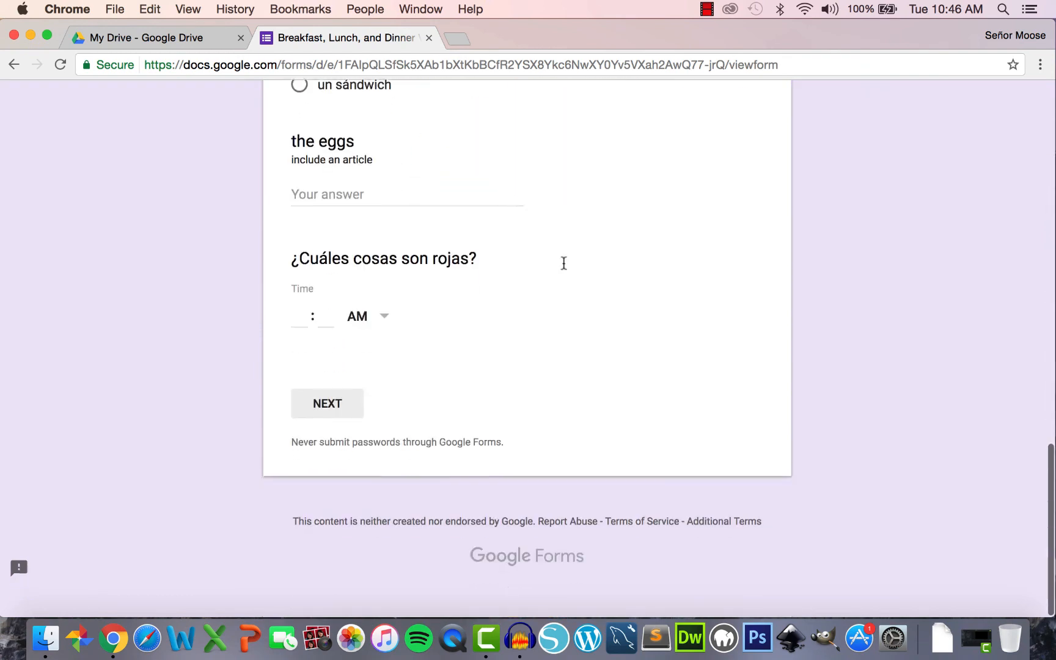
pyautogui.scroll(10, 563, 261)
pyautogui.scroll(5, 563, 262)
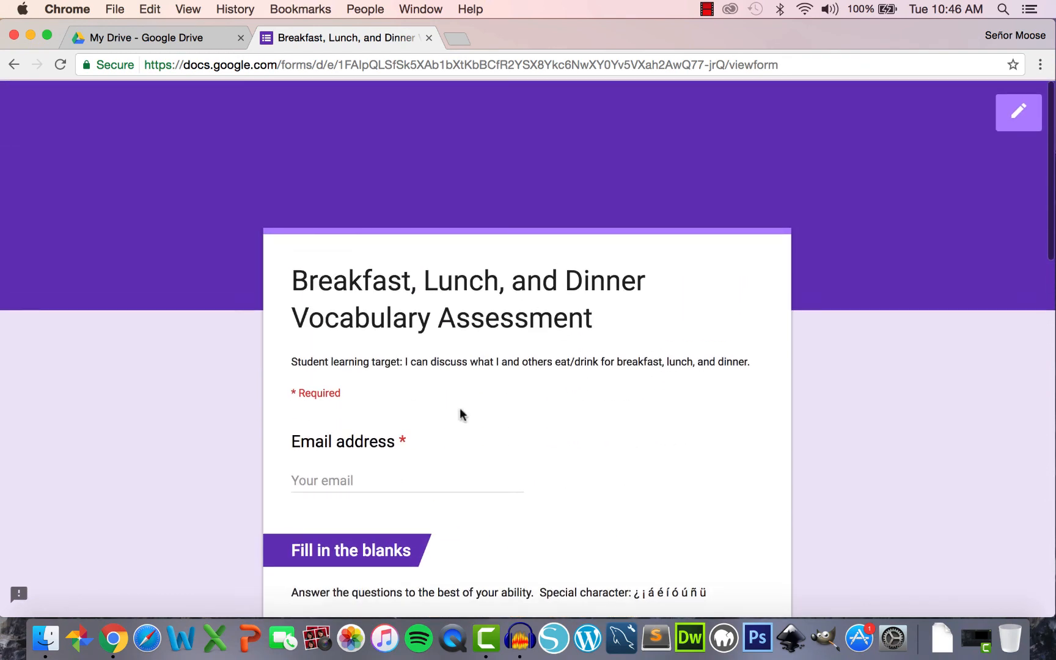
# - Enter the respondent's e-mail address and answer the ham-and-cheese question with 'sándwich'
pyautogui.click(359, 470)
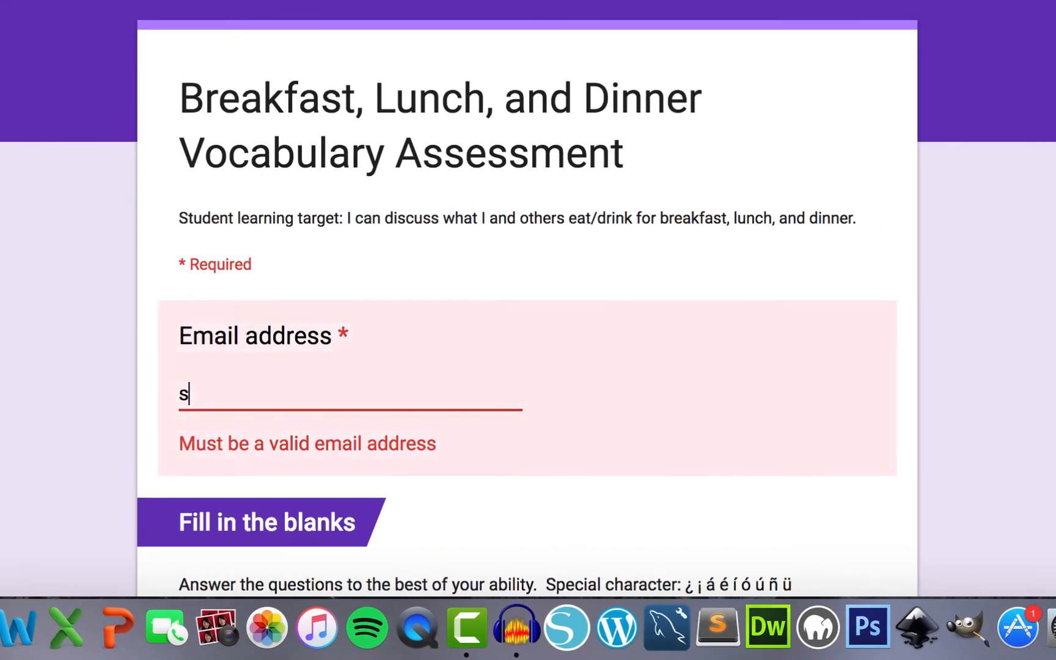
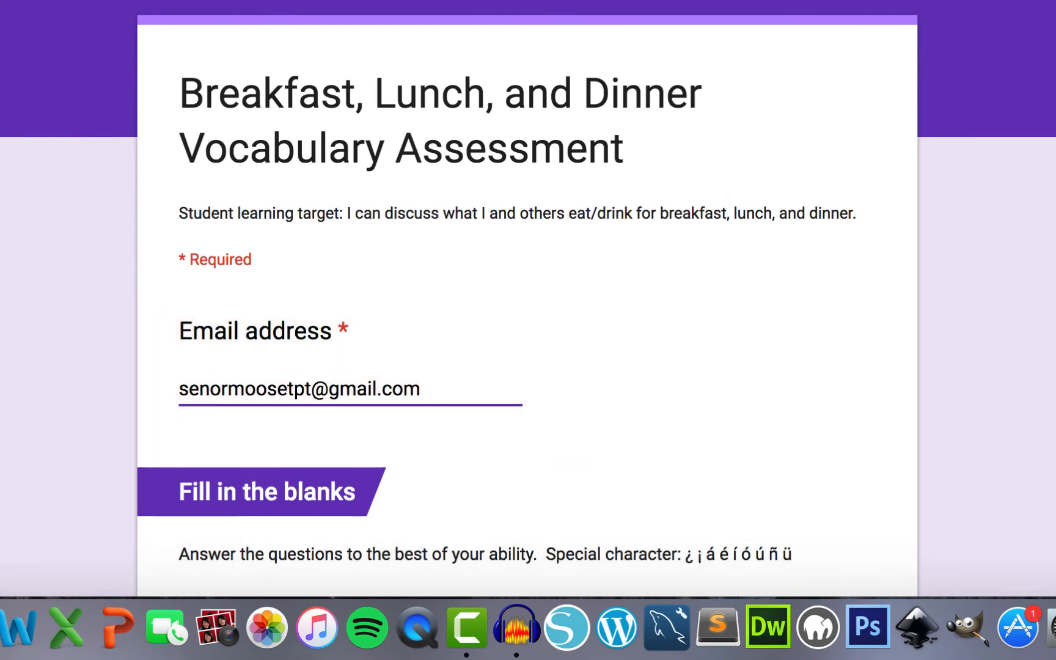
pyautogui.scroll(-5, 528, 306)
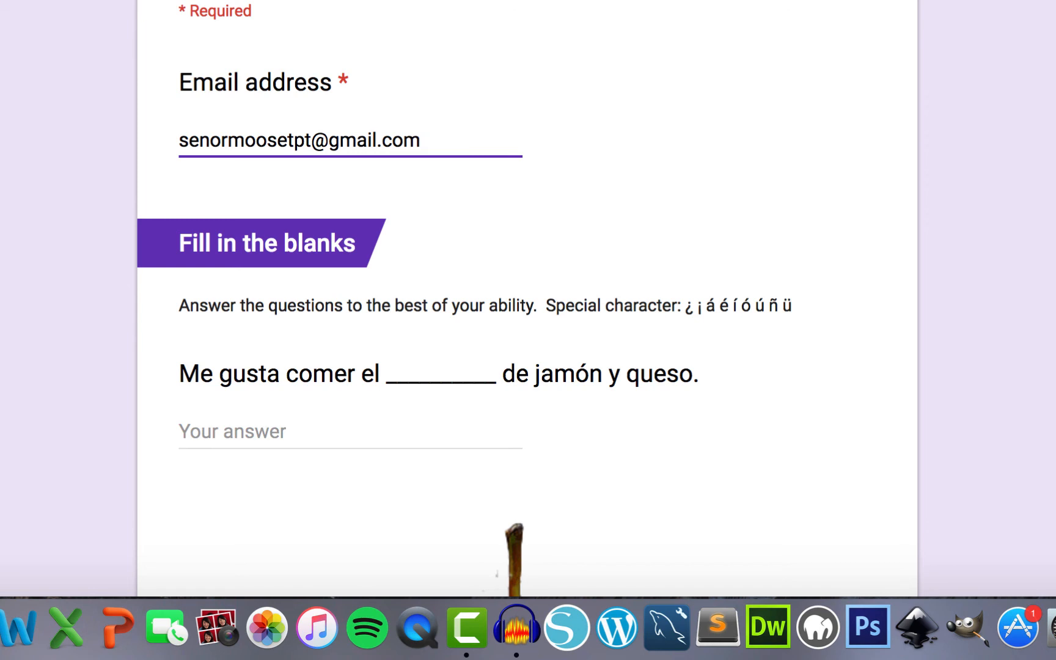
pyautogui.scroll(-4, 528, 306)
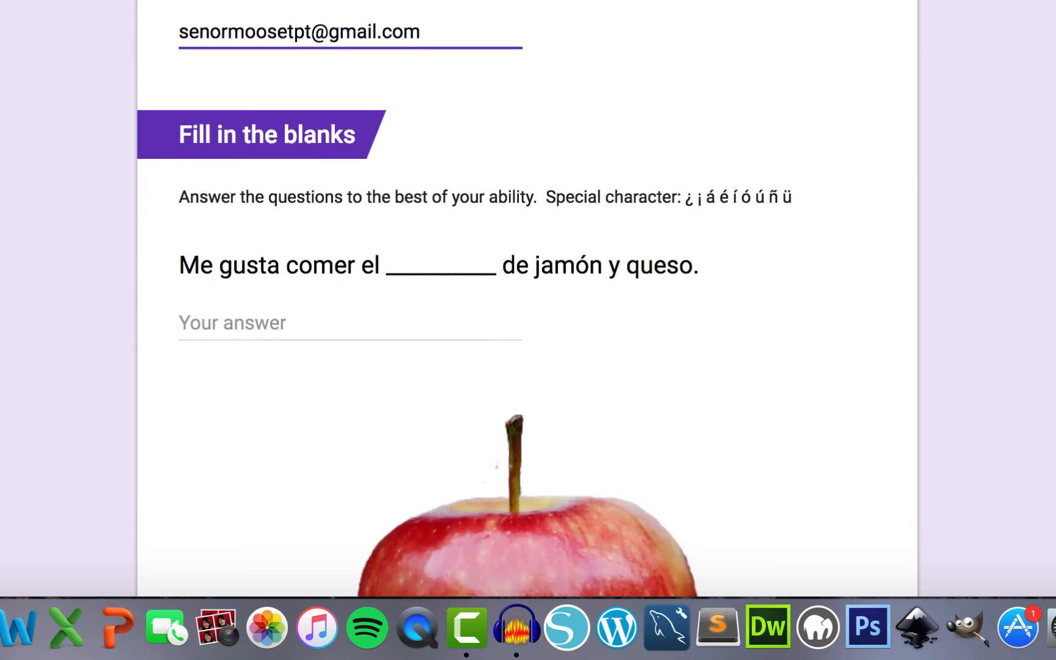
pyautogui.scroll(-1, 528, 306)
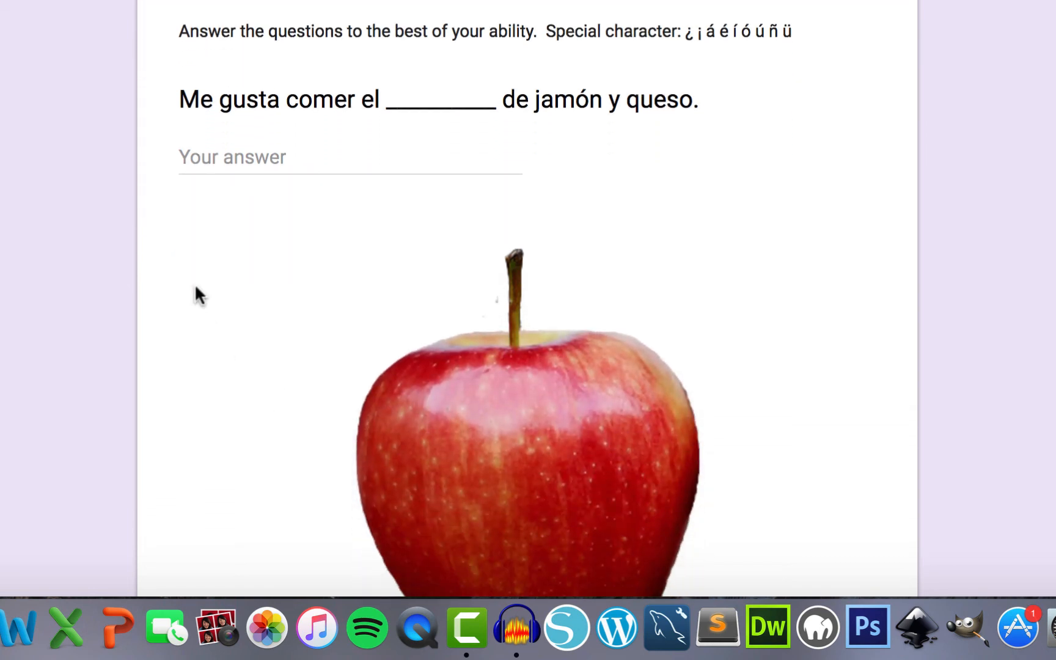
pyautogui.click(281, 156)
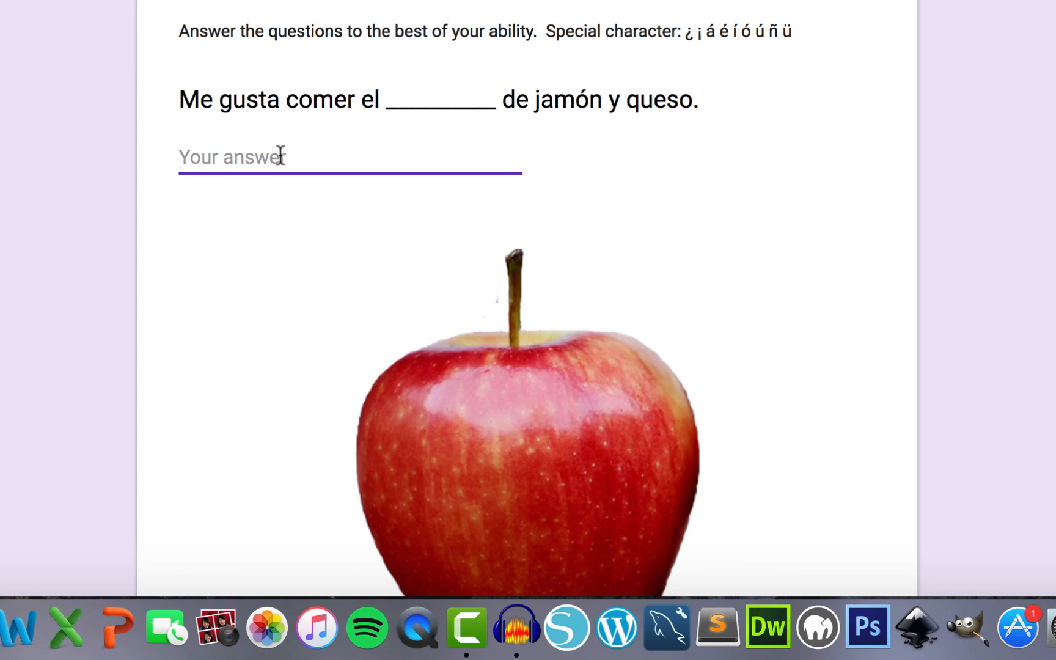
pyautogui.write('s')
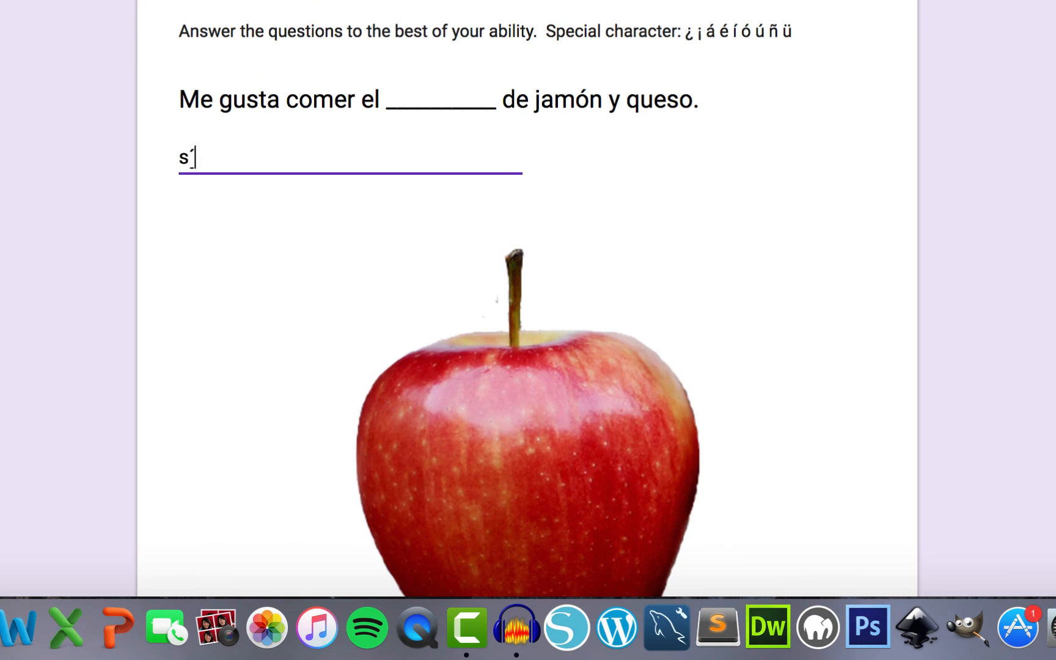
pyautogui.write('ándwich')
# - Choose 'una manzana' for the apple question and type 'los huevos' for the eggs question
pyautogui.scroll(-1, 528, 305)
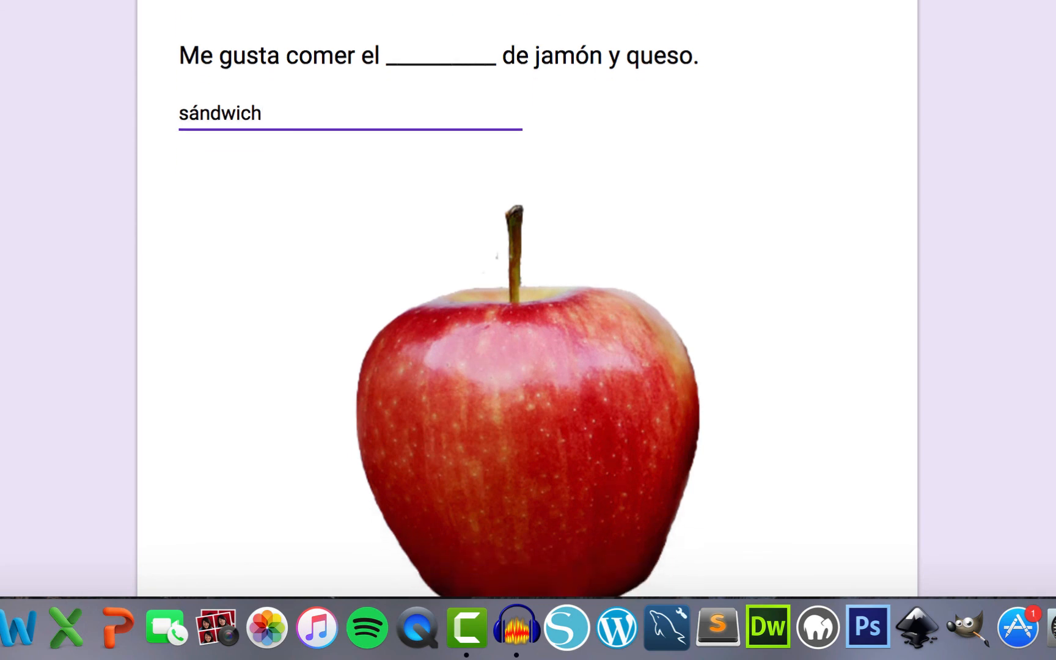
pyautogui.scroll(-8, 529, 306)
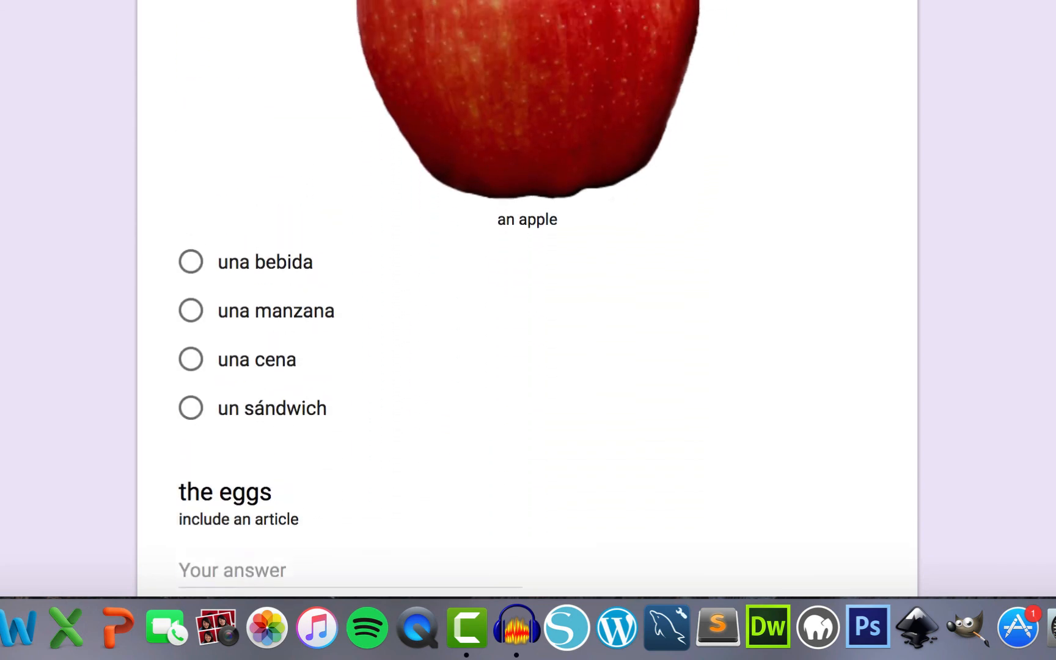
pyautogui.scroll(2, 528, 306)
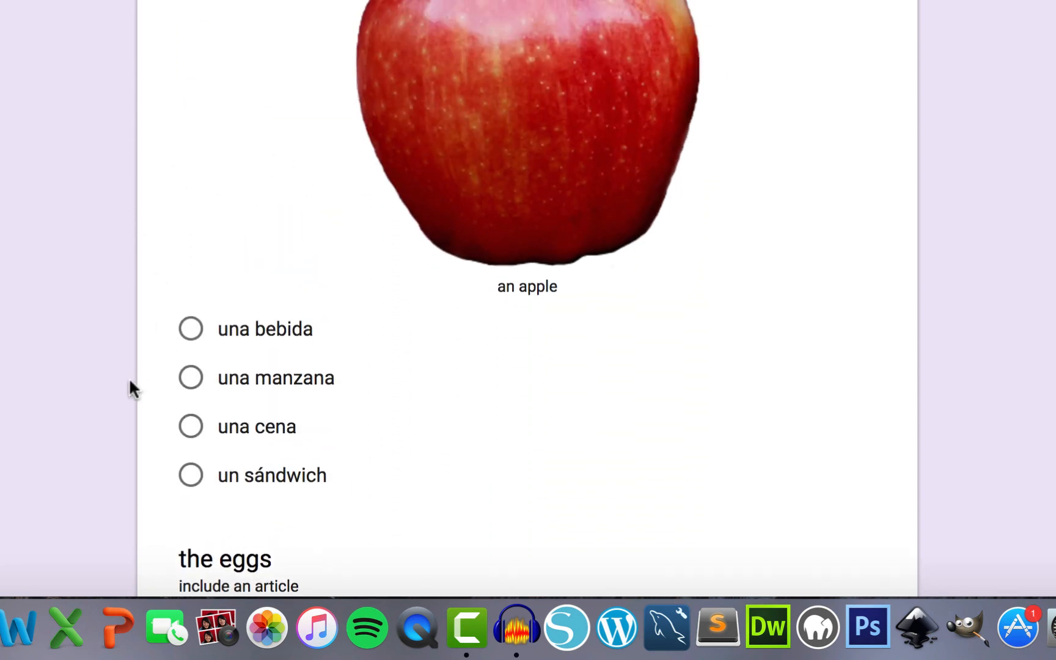
pyautogui.click(194, 378)
pyautogui.scroll(-5, 201, 382)
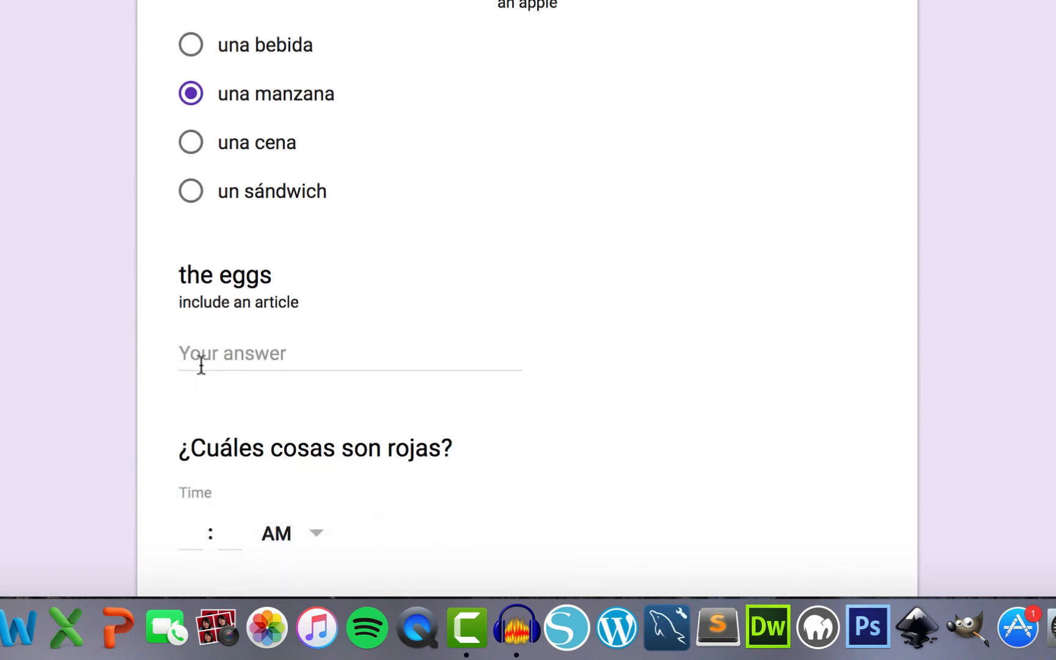
pyautogui.click(205, 354)
pyautogui.write('los ')
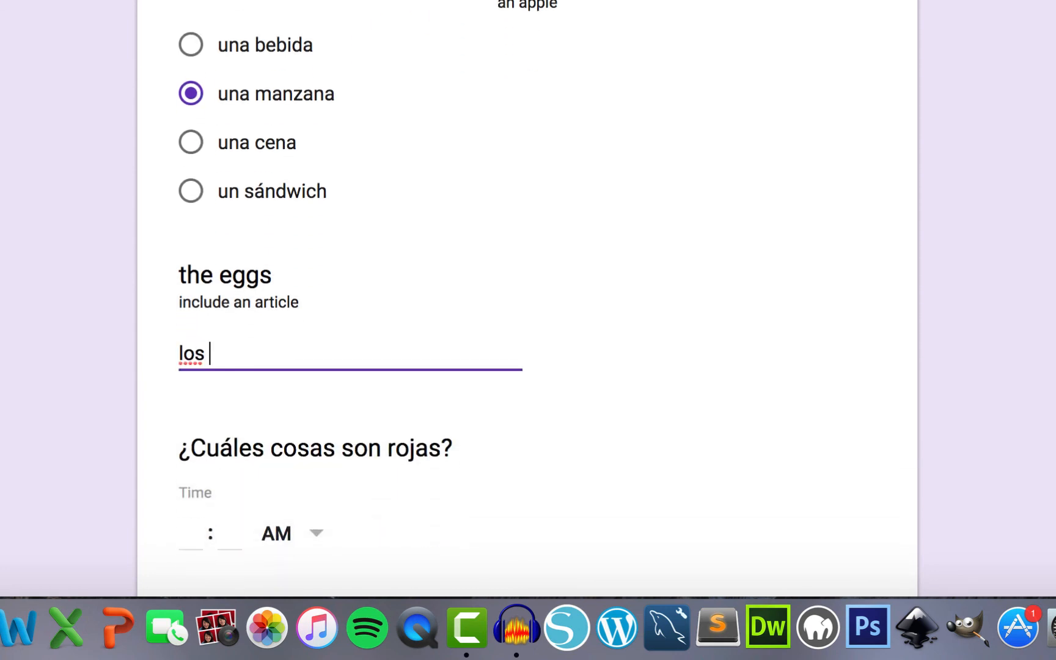
pyautogui.write('huevos')
pyautogui.scroll(-4, 234, 217)
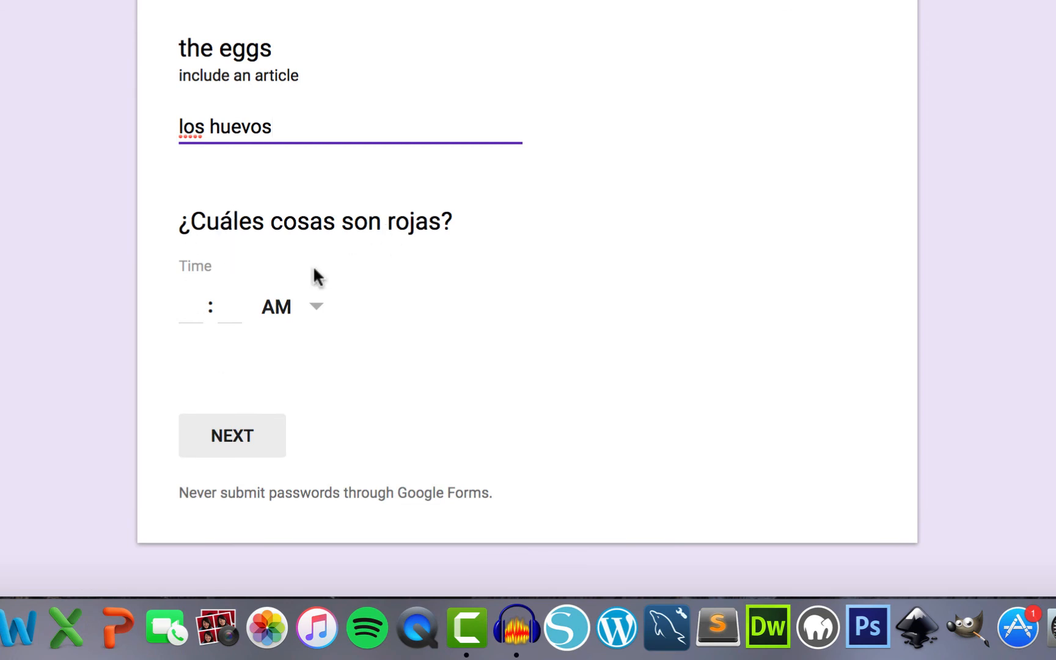
# - Set the time answer to 05:00 AM, continue to the final page, and submit
pyautogui.click(192, 305)
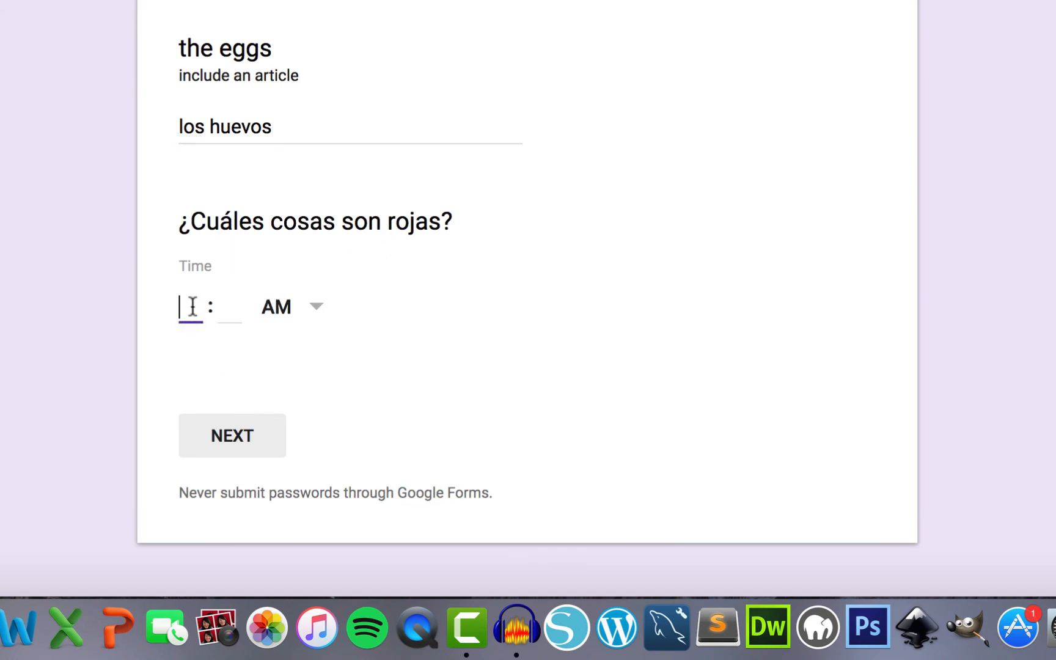
pyautogui.write('5')
pyautogui.press('Tab')
pyautogui.write('00')
pyautogui.press('Tab')
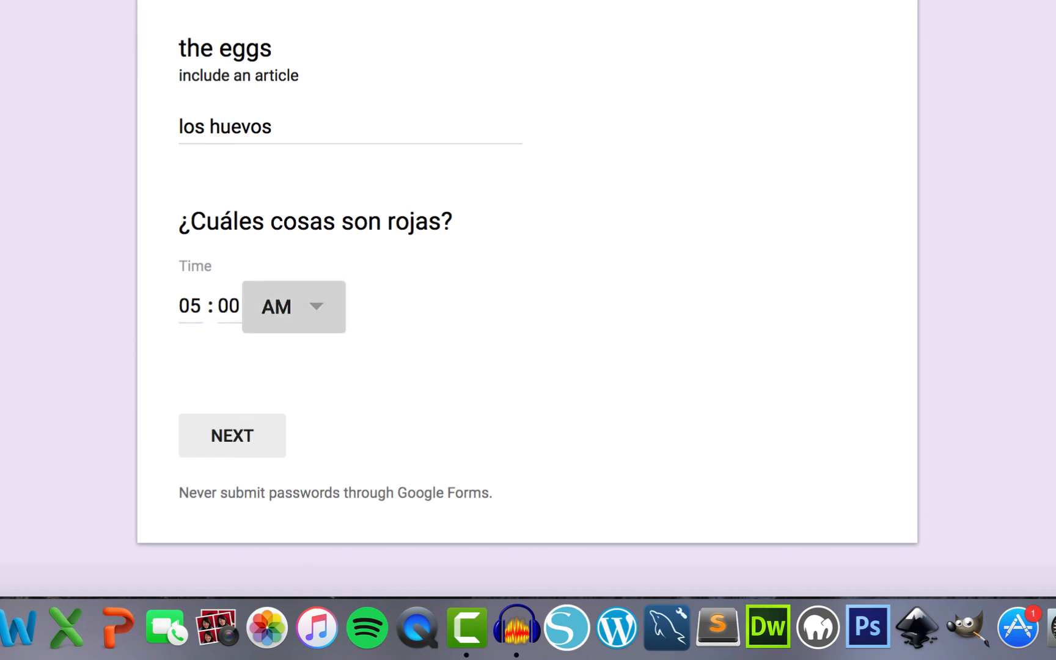
pyautogui.click(217, 458)
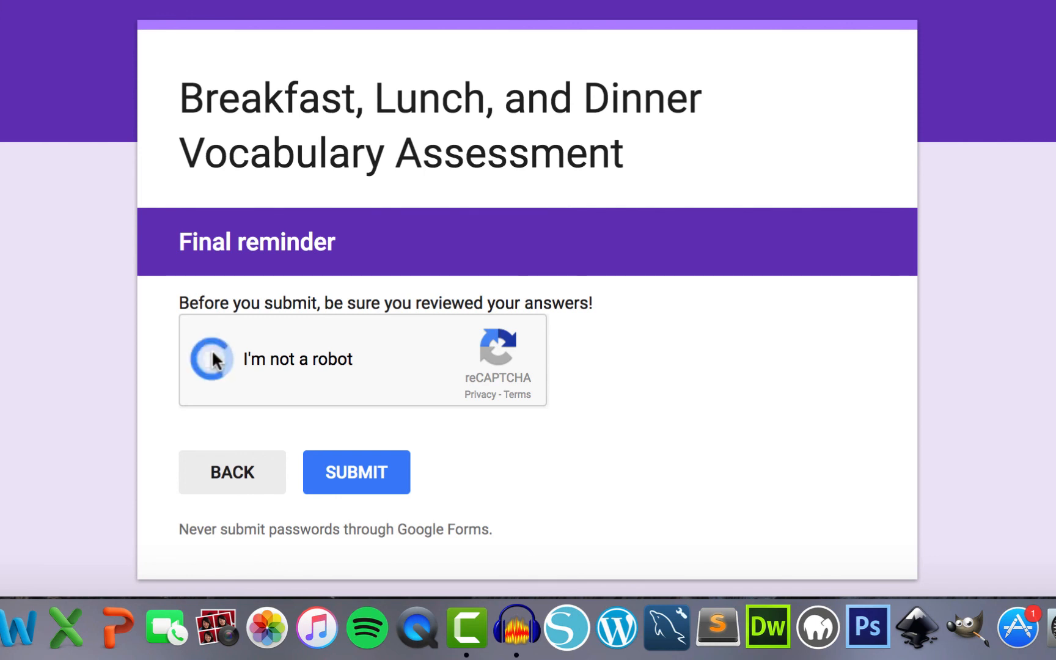
pyautogui.scroll(-1, 211, 359)
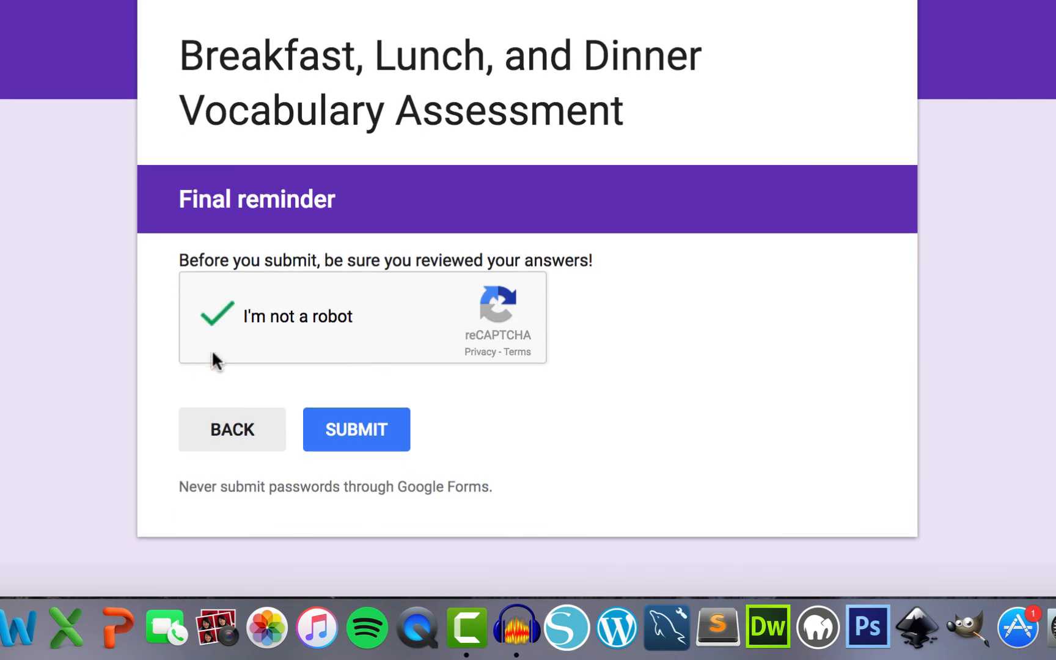
pyautogui.click(367, 438)
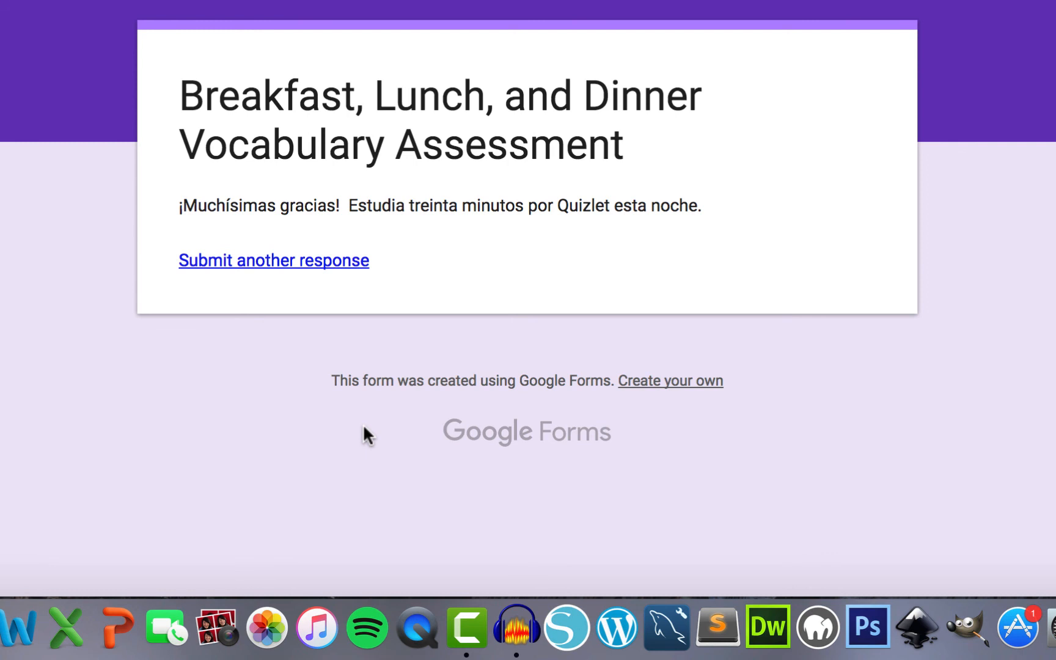
# - Start a second response with the respondent's e-mail and 'sándwich' for the ham-and-cheese question
pyautogui.click(305, 262)
pyautogui.click(268, 385)
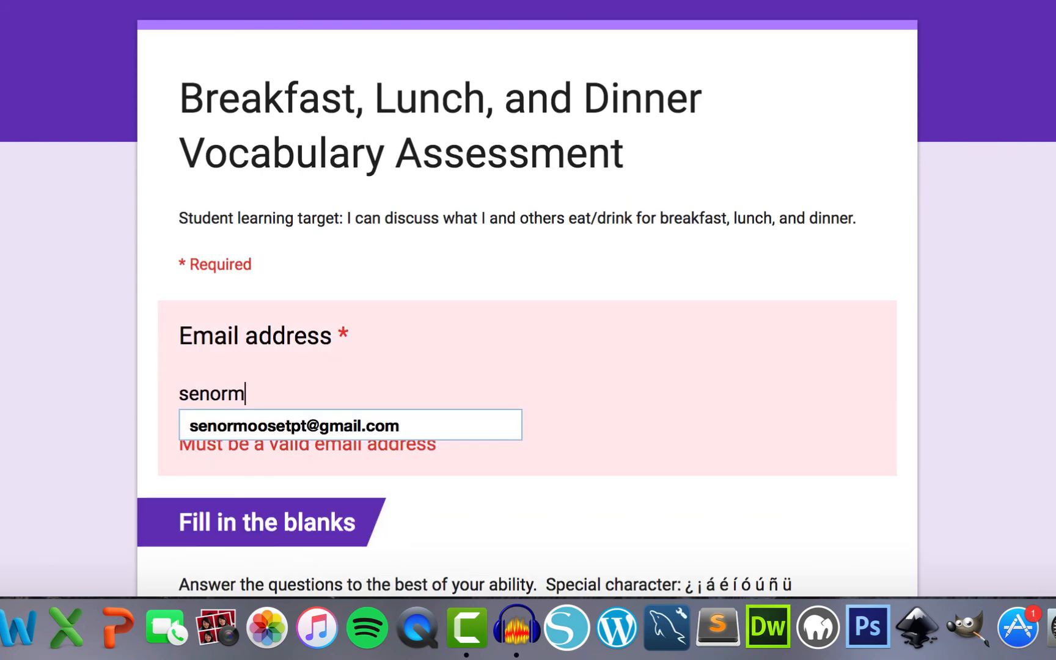
pyautogui.press('Down')
pyautogui.press('Return')
pyautogui.scroll(-4, 266, 389)
pyautogui.click(267, 401)
pyautogui.write('sándwich')
pyautogui.scroll(-8, 267, 400)
pyautogui.scroll(-9, 199, 491)
# - Answer 'una pizza' for eggs, enter hour 02, pass the robot check, and submit
pyautogui.click(210, 273)
pyautogui.write('una pizza')
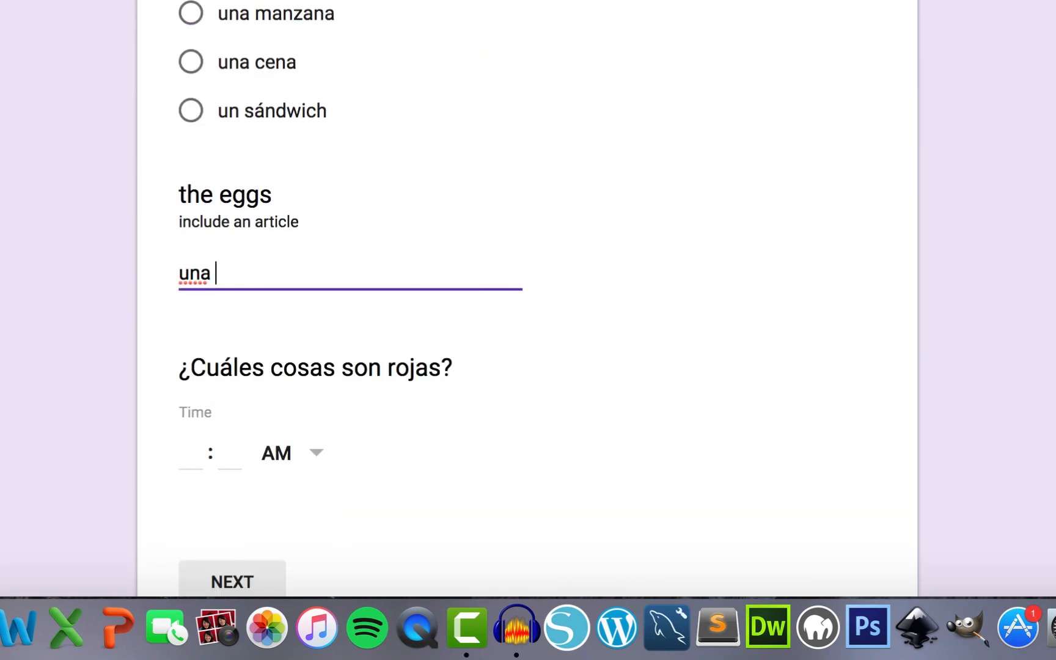
pyautogui.click(194, 454)
pyautogui.write('02')
pyautogui.click(234, 577)
pyautogui.click(212, 360)
pyautogui.click(367, 477)
pyautogui.click(374, 515)
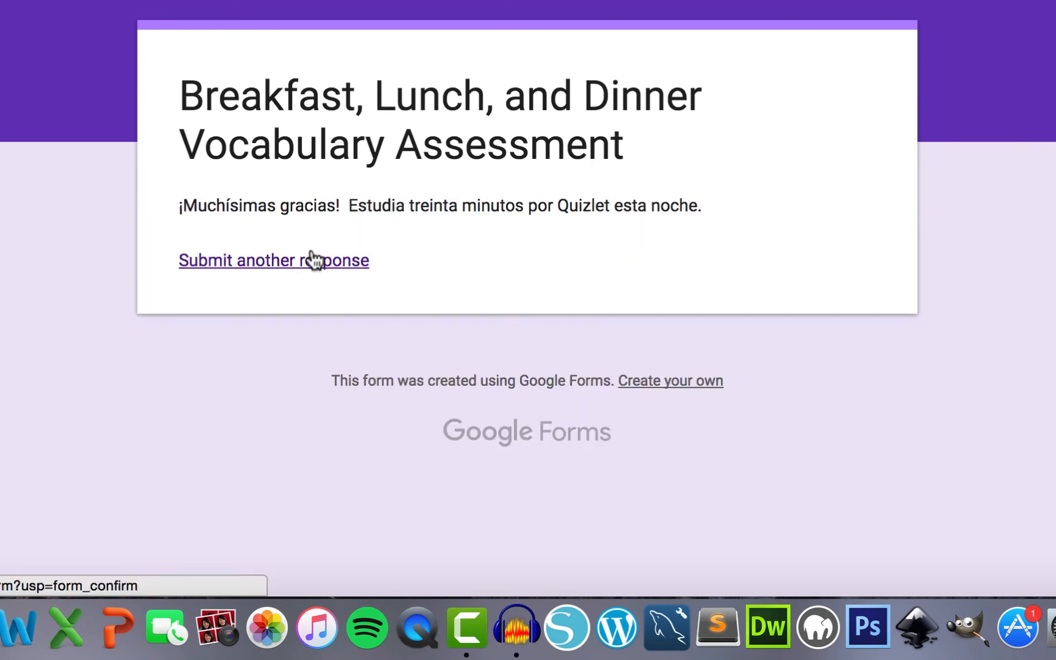
# - Start a third response with the respondent's e-mail and choose 'un sándwich' for the apple question
pyautogui.click(312, 259)
pyautogui.click(268, 390)
pyautogui.press('Down')
pyautogui.press('Return')
pyautogui.scroll(-4, 266, 379)
pyautogui.click(267, 369)
pyautogui.scroll(-8, 267, 369)
pyautogui.click(192, 424)
pyautogui.scroll(-8, 194, 424)
# - Answer 'el yogur' for eggs, set the time to PM, pass the robot check, and submit
pyautogui.click(243, 215)
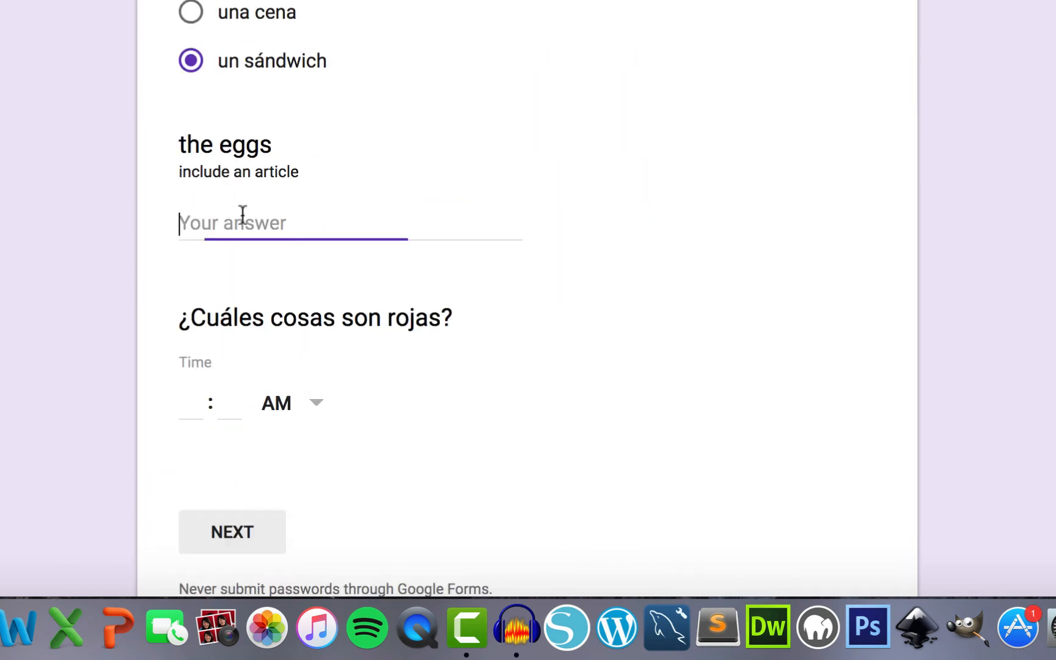
pyautogui.write('el yogur')
pyautogui.click(193, 403)
pyautogui.click(287, 403)
pyautogui.click(278, 460)
pyautogui.click(235, 531)
pyautogui.click(212, 360)
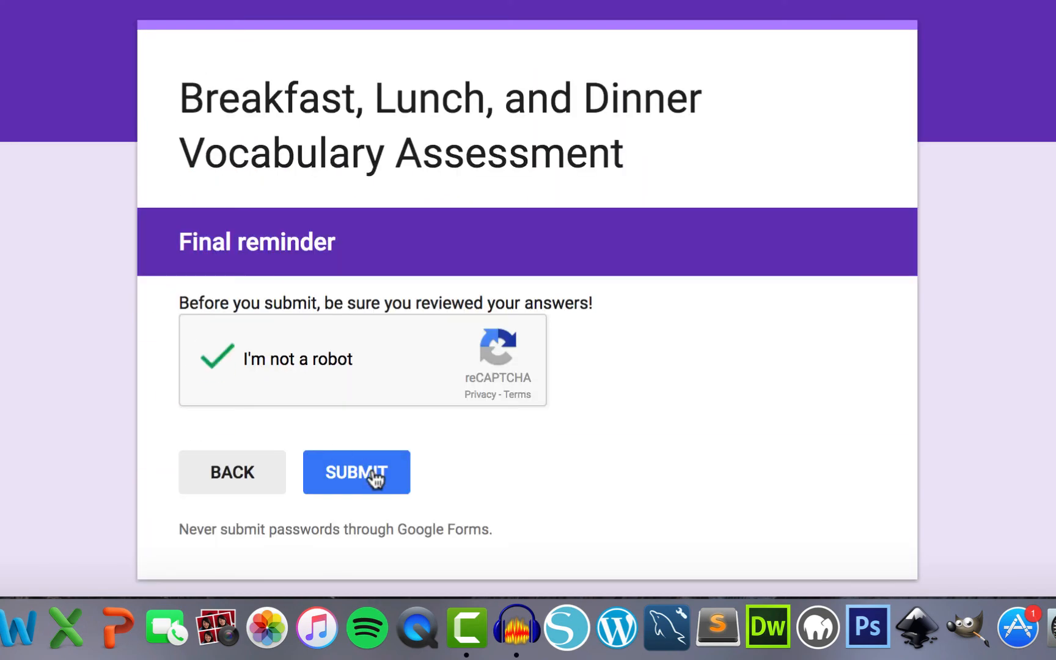
pyautogui.click(373, 478)
# - Start a fourth response with the respondent's e-mail, 'ensal' for ham-and-cheese, and 'una cena' for apple
pyautogui.click(312, 259)
pyautogui.click(259, 390)
pyautogui.scroll(-8, 260, 390)
pyautogui.click(259, 285)
pyautogui.write('ensal')
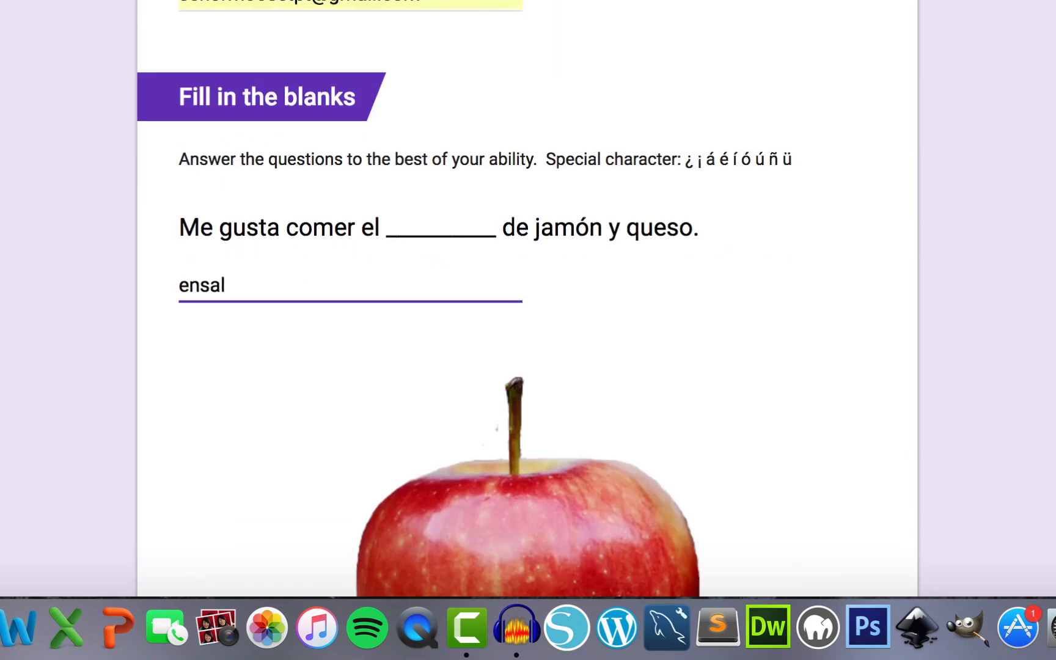
pyautogui.scroll(-8, 259, 294)
pyautogui.click(193, 329)
pyautogui.scroll(-4, 195, 332)
# - Answer 'el huevo' for eggs, set the time to 05:30, pass the robot check, and submit
pyautogui.click(235, 293)
pyautogui.write('el huevo')
pyautogui.click(197, 476)
pyautogui.write('05')
pyautogui.press('Tab')
pyautogui.write('30')
pyautogui.press('Tab')
pyautogui.scroll(-4, 197, 475)
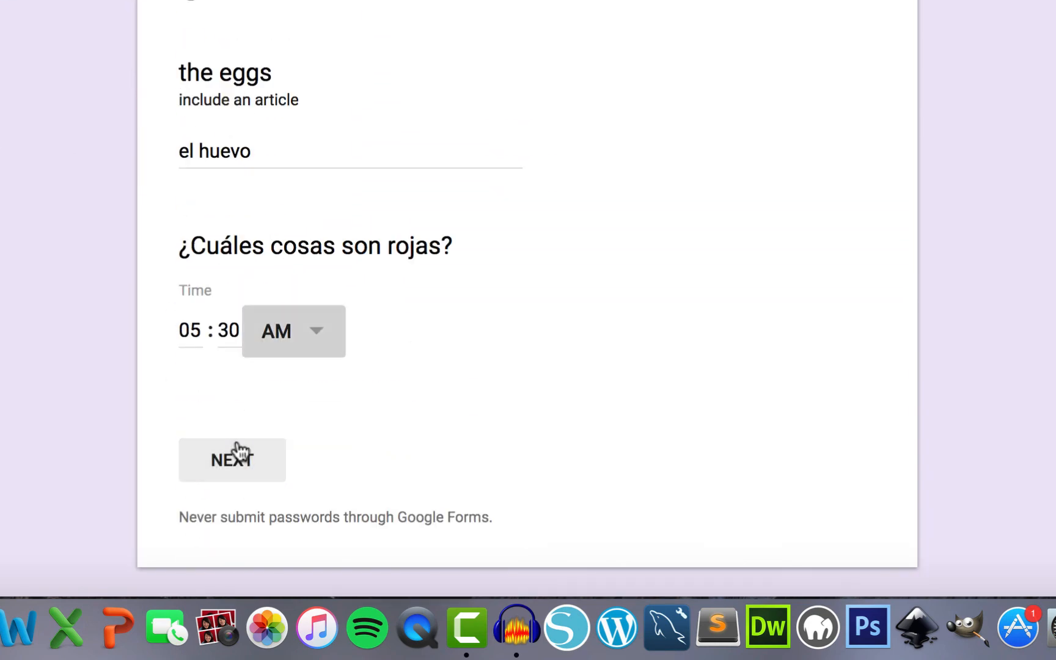
pyautogui.click(237, 454)
pyautogui.click(212, 359)
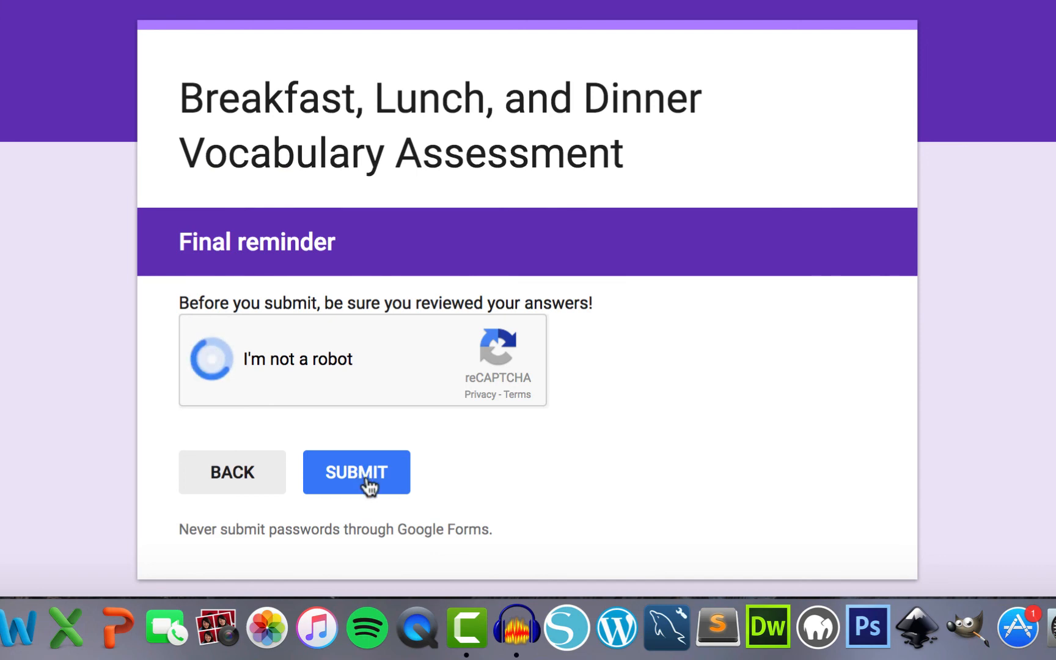
pyautogui.click(367, 479)
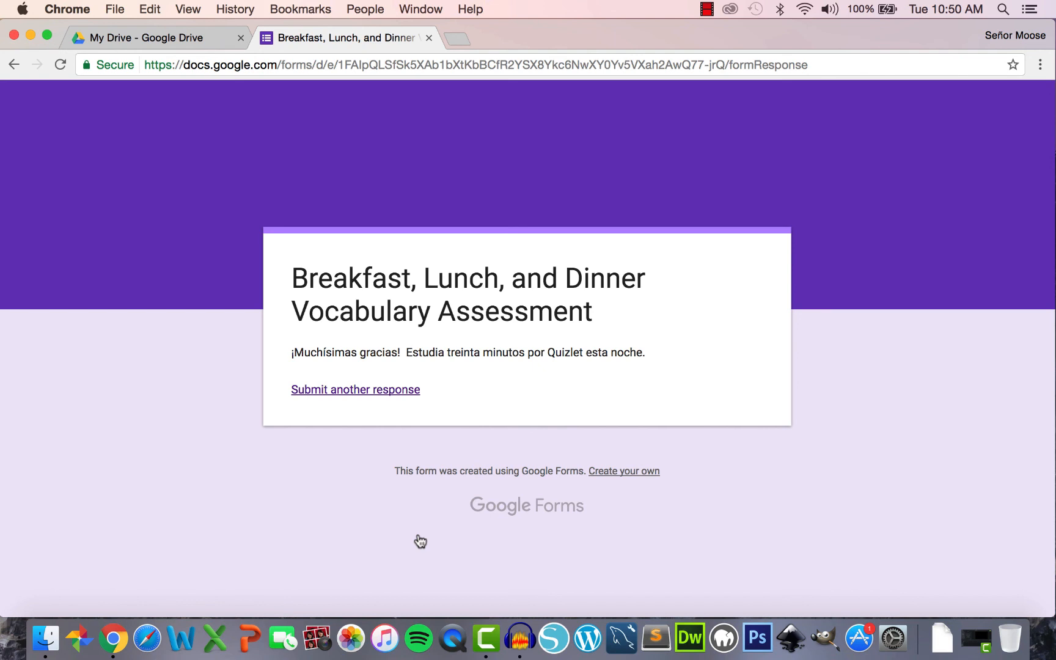
# - Reopen the 3.1 Vocabulary Formative Assessment from My Drive and view its Responses summary of 4 responses
pyautogui.click(429, 38)
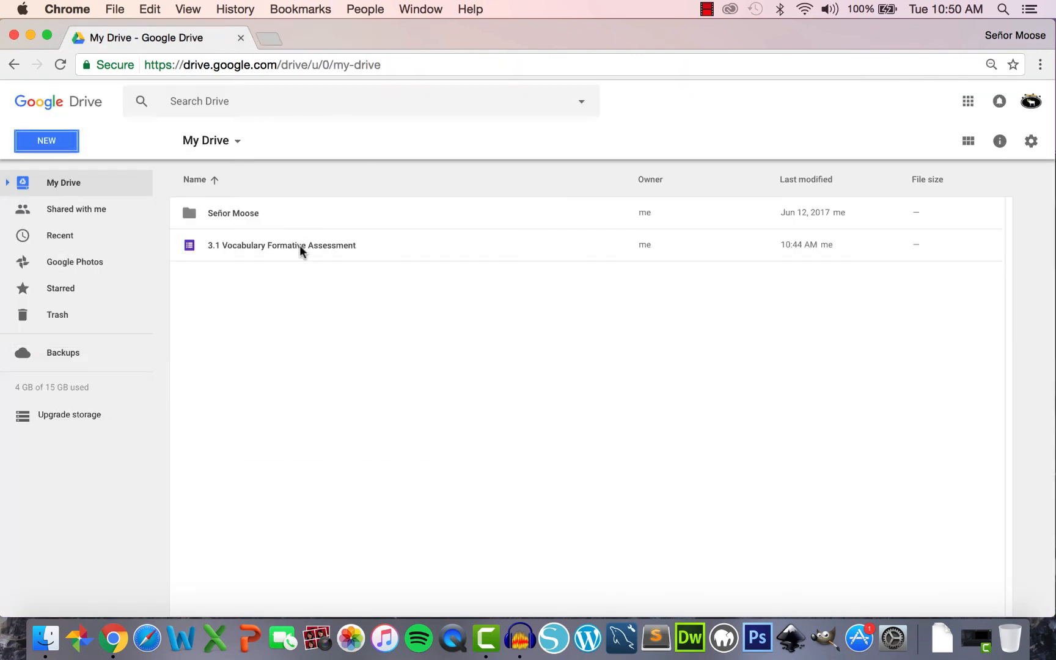
pyautogui.doubleClick(299, 246)
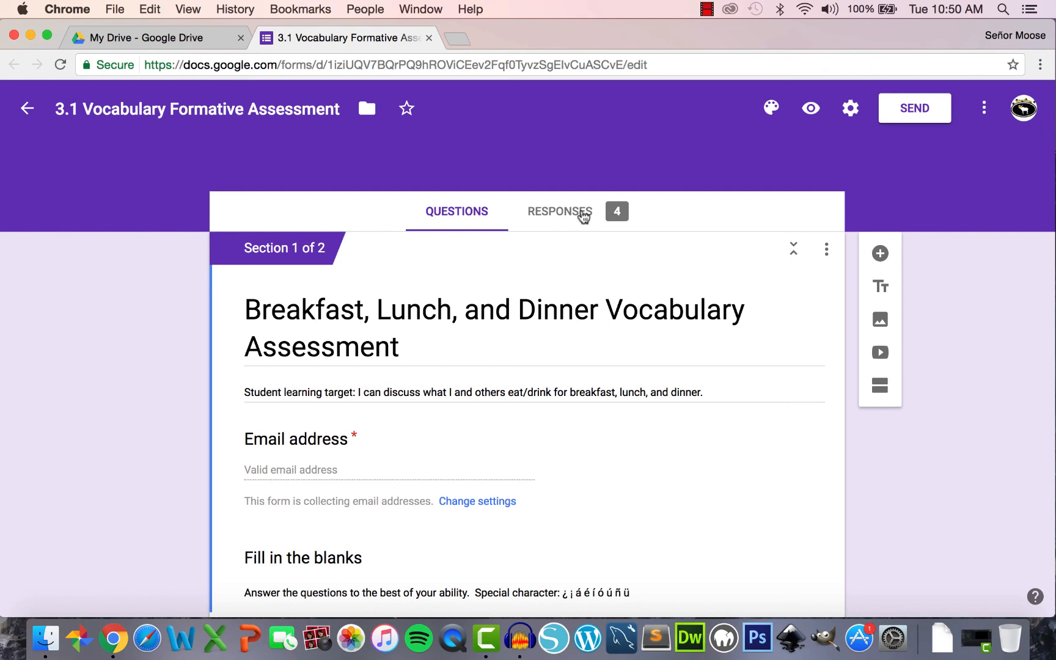
pyautogui.click(575, 211)
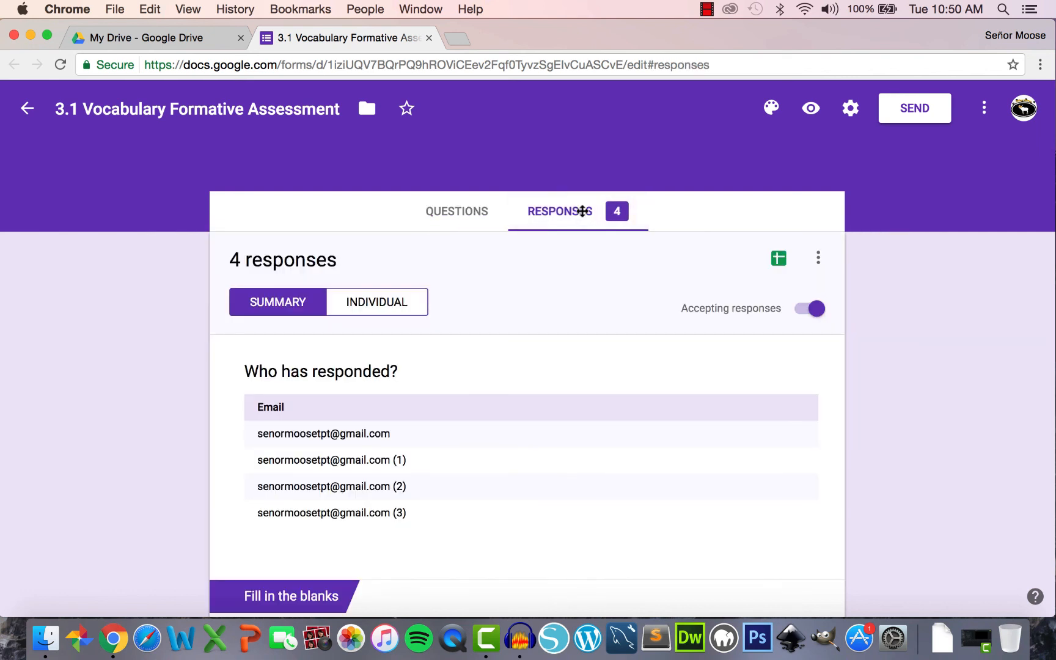
pyautogui.scroll(-1, 583, 211)
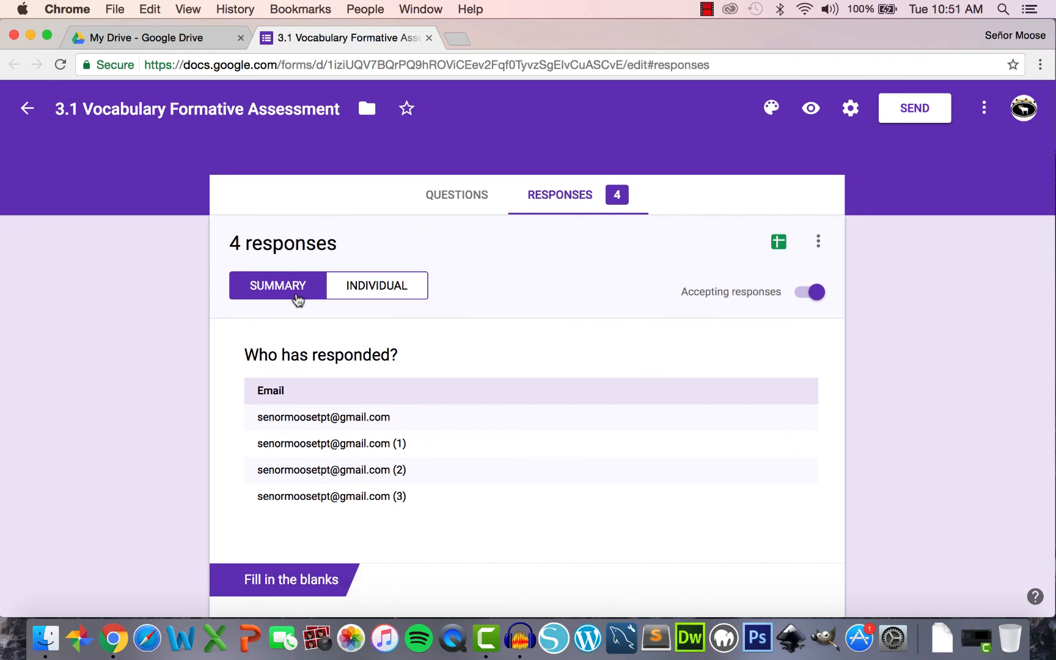
pyautogui.click(375, 298)
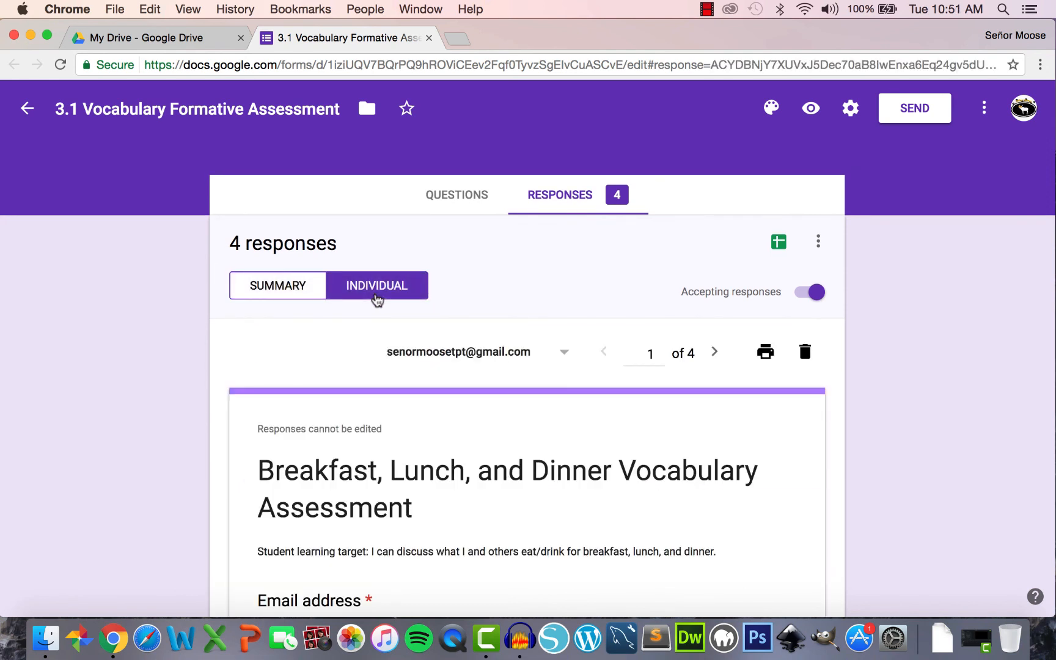
pyautogui.click(280, 292)
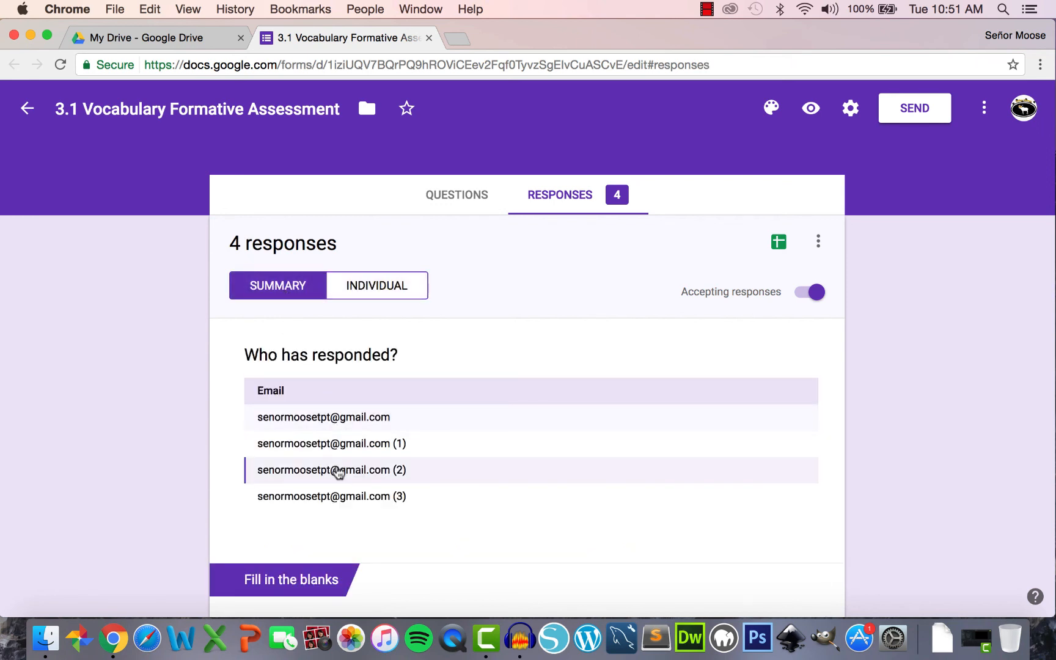
pyautogui.scroll(-5, 341, 425)
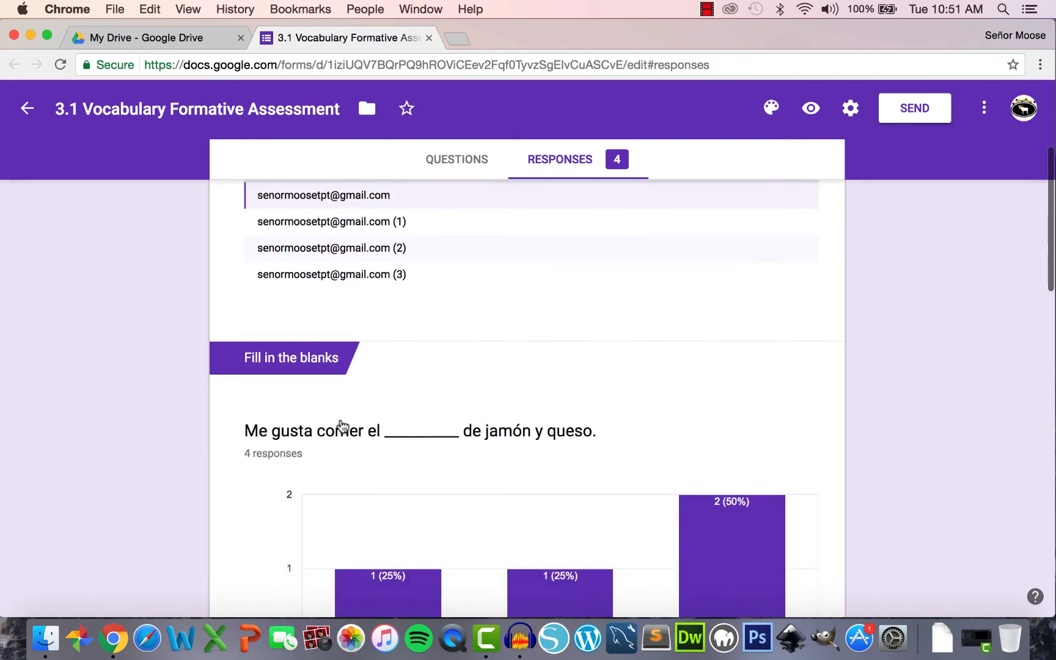
pyautogui.scroll(-3, 341, 425)
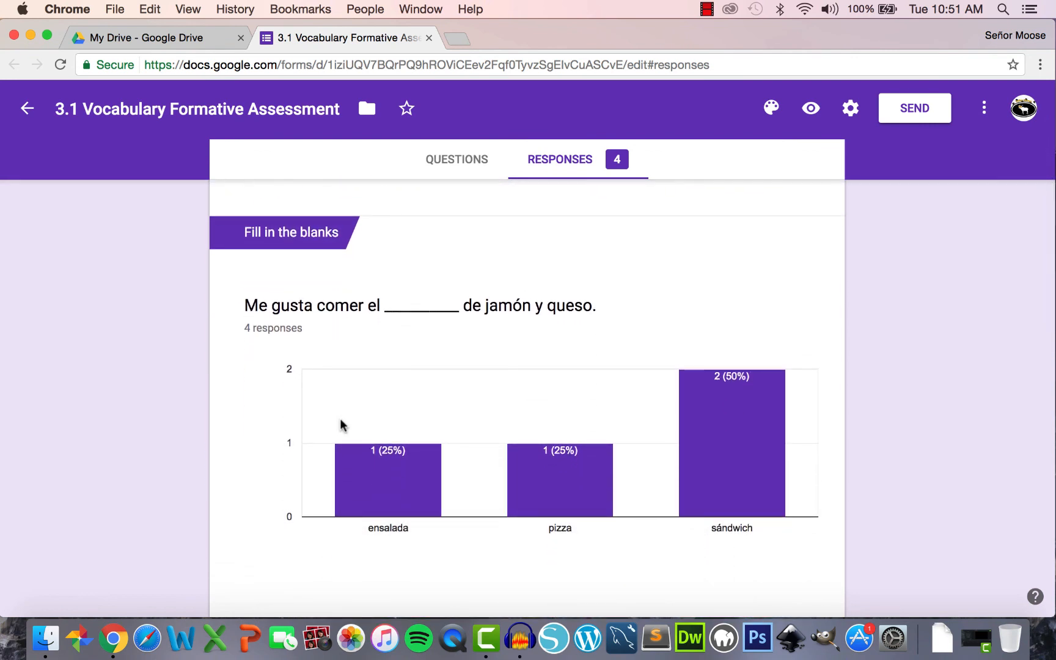
pyautogui.moveTo(396, 483)
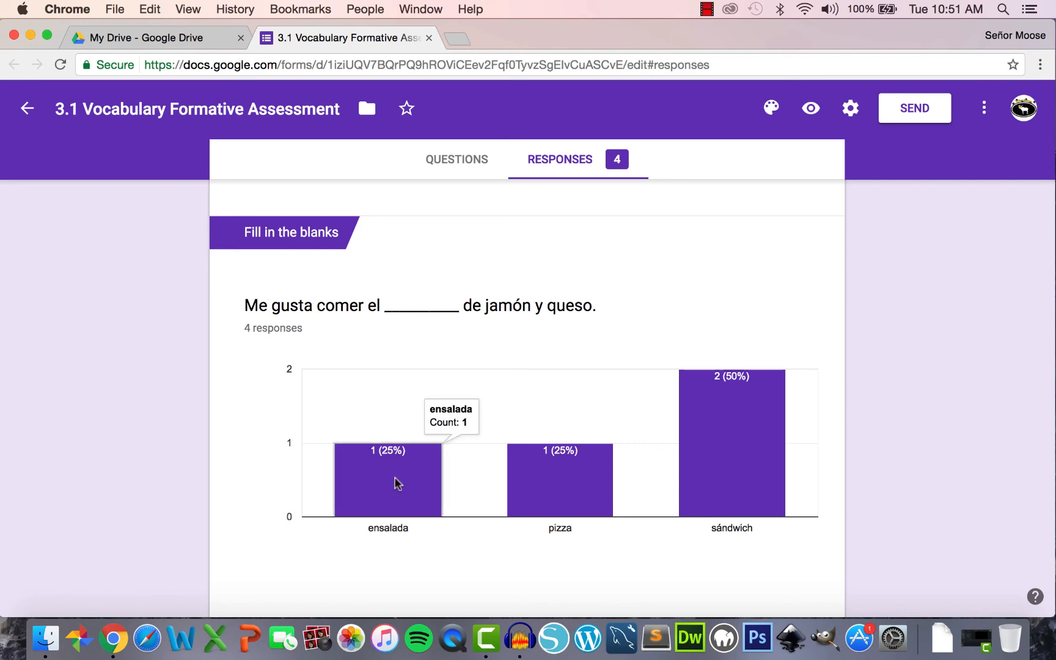
pyautogui.moveTo(542, 497)
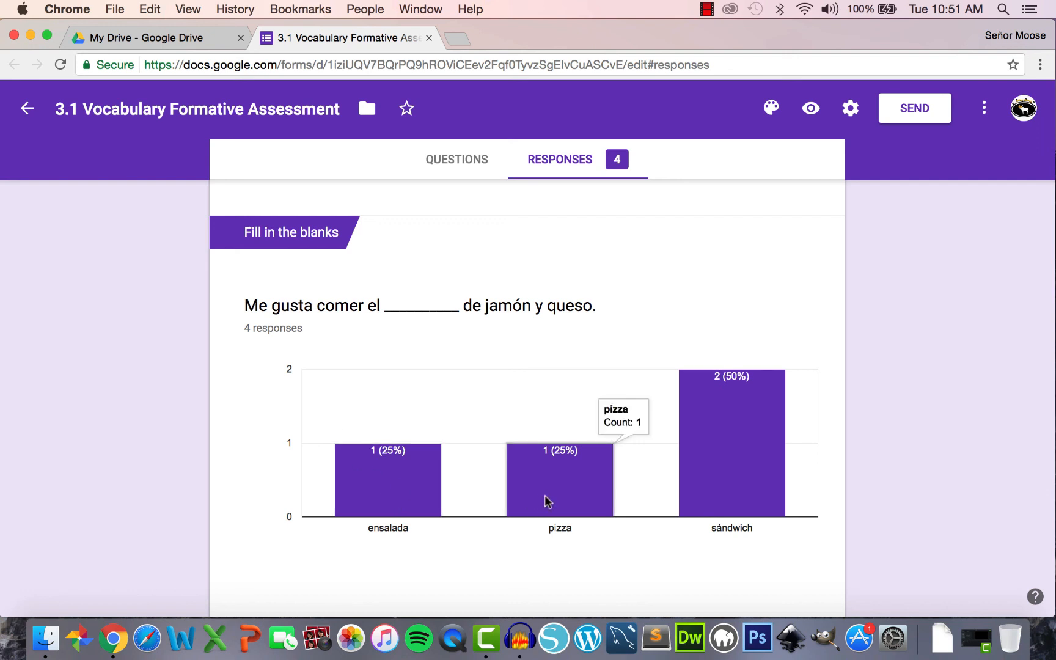
pyautogui.moveTo(712, 506)
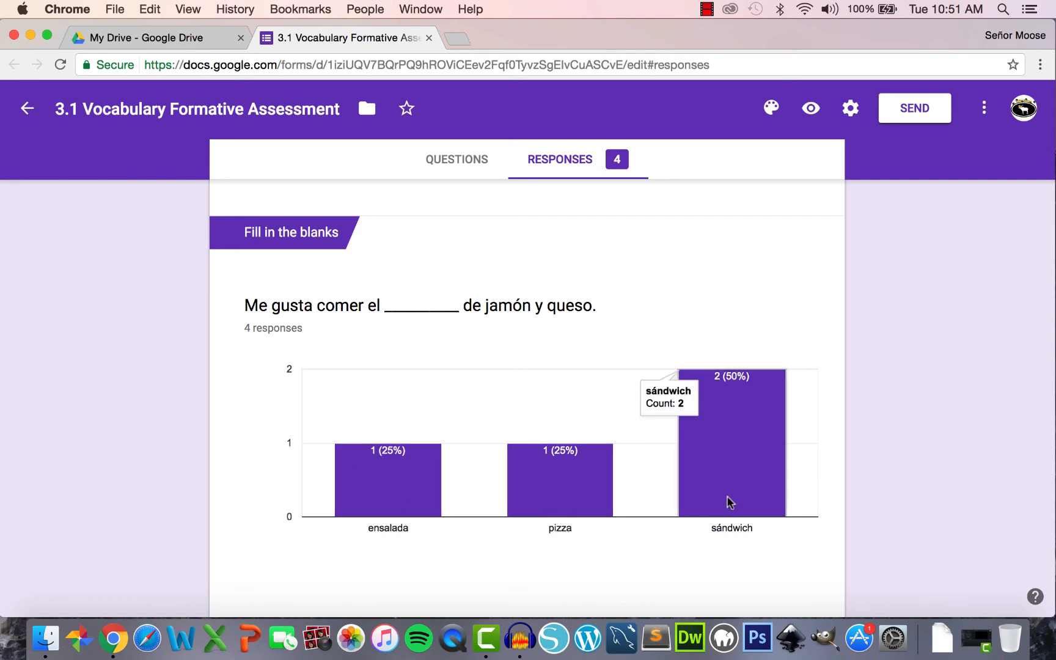
pyautogui.scroll(-10, 727, 503)
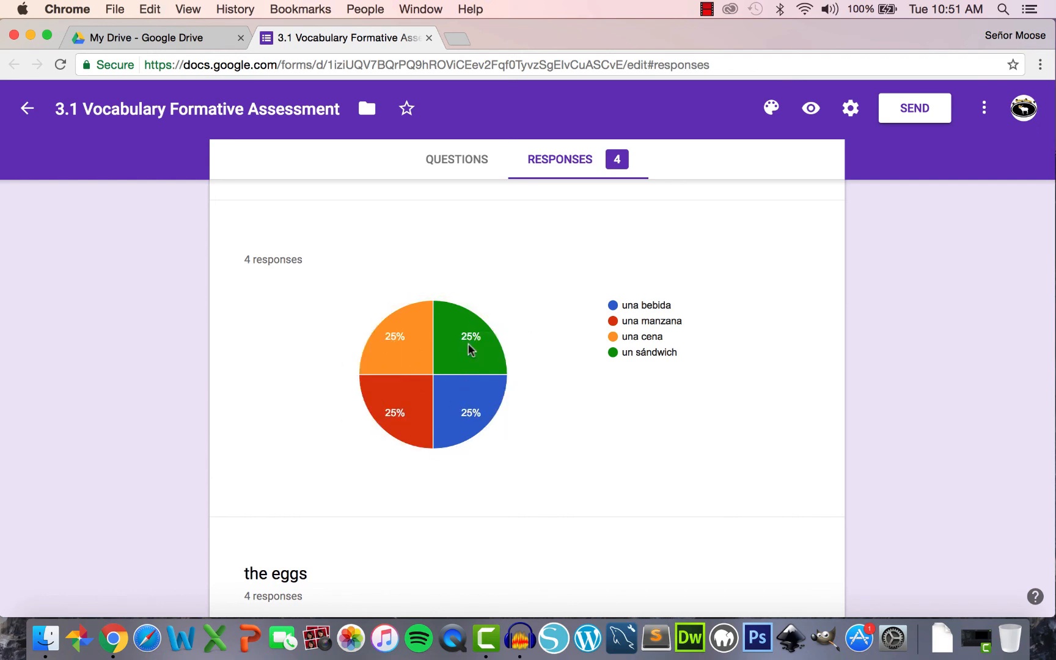
pyautogui.scroll(-5, 469, 349)
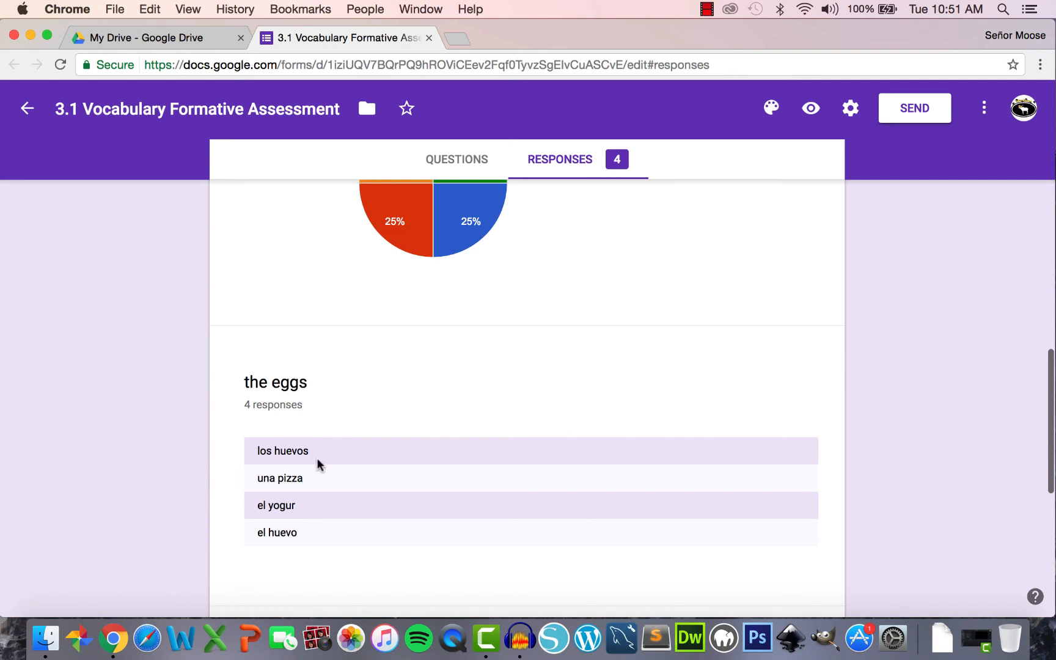
pyautogui.scroll(-6, 321, 509)
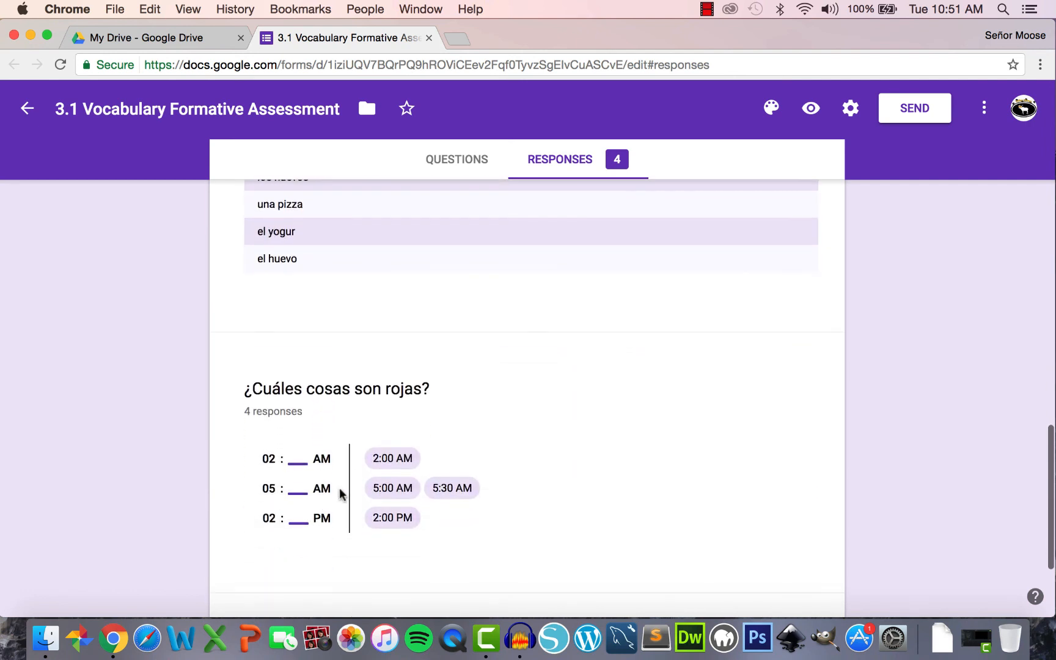
pyautogui.scroll(-2, 379, 471)
pyautogui.scroll(-2, 379, 476)
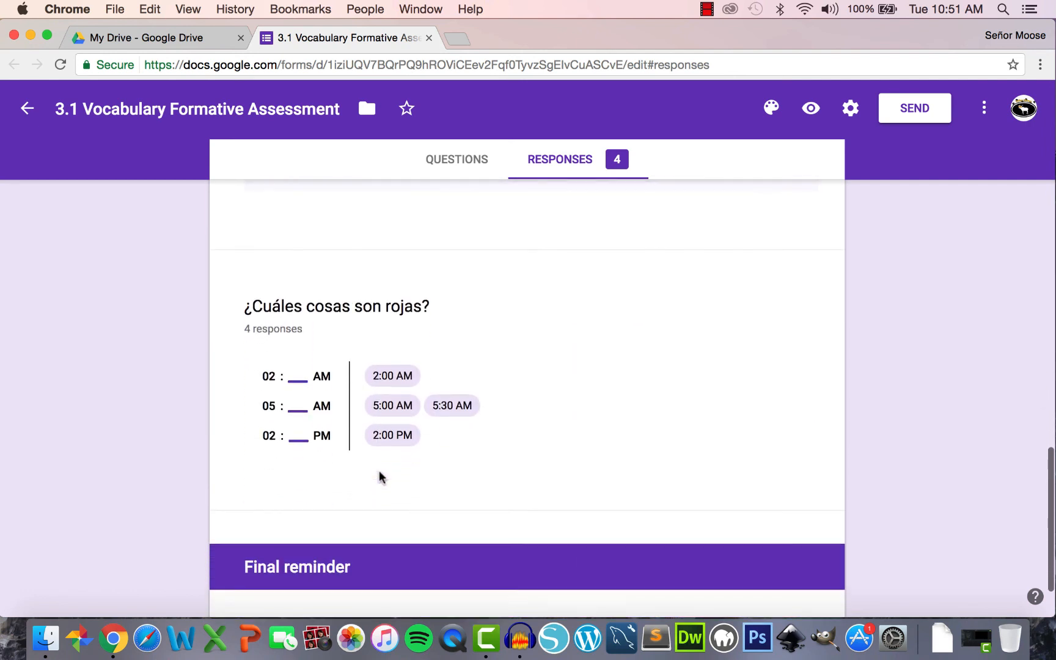
pyautogui.scroll(20, 379, 477)
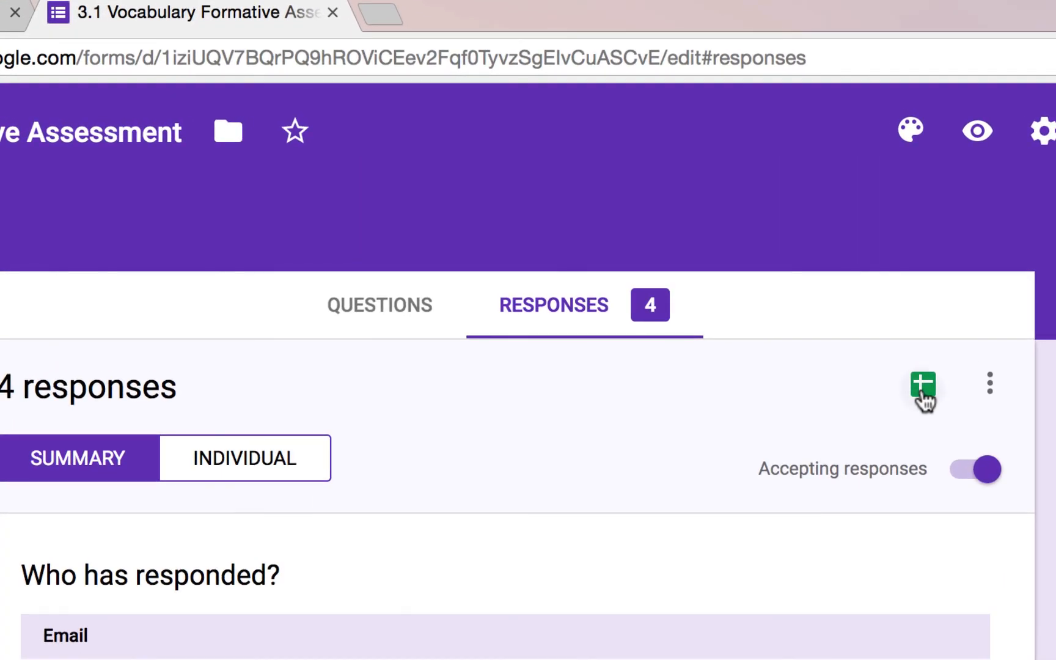
# - Link responses to a new spreadsheet, keeping the default name '3.1 Vocabulary Formative Assessment (Responses)'
pyautogui.click(779, 264)
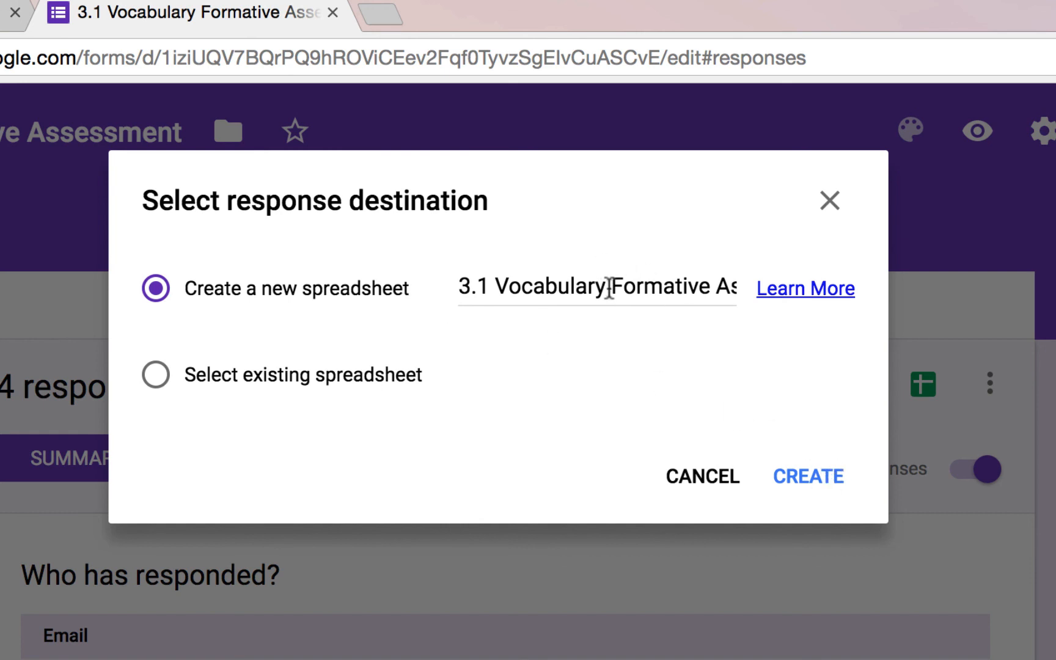
pyautogui.moveTo(547, 284); pyautogui.dragTo(795, 297)
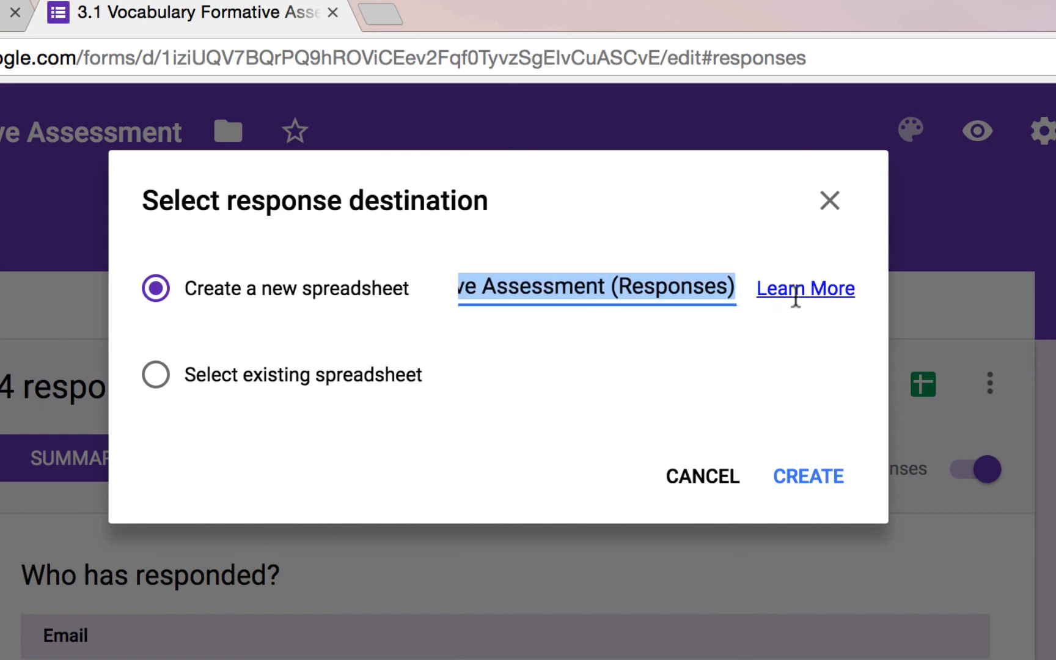
pyautogui.click(645, 284)
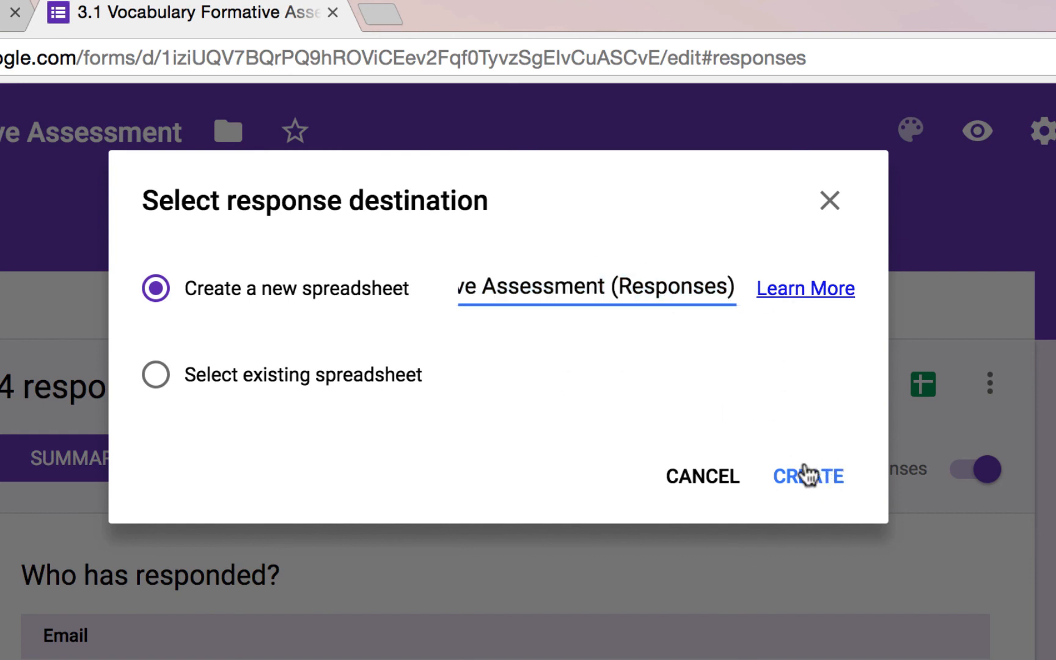
pyautogui.click(811, 480)
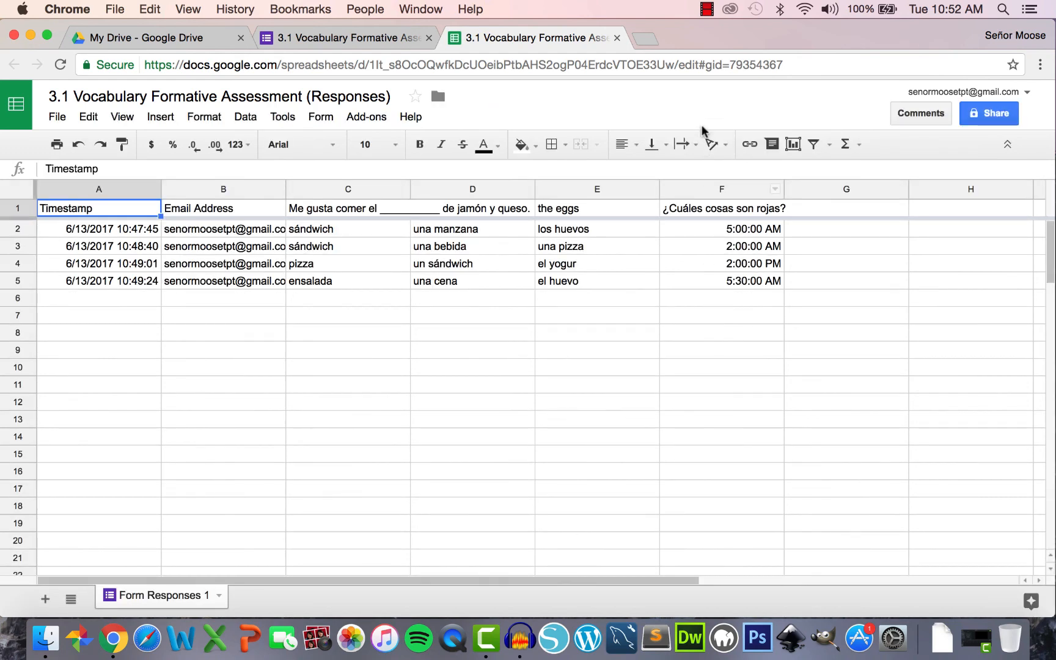
# - Close the spreadsheet and form tabs, then open the Responses spreadsheet from My Drive
pyautogui.click(617, 39)
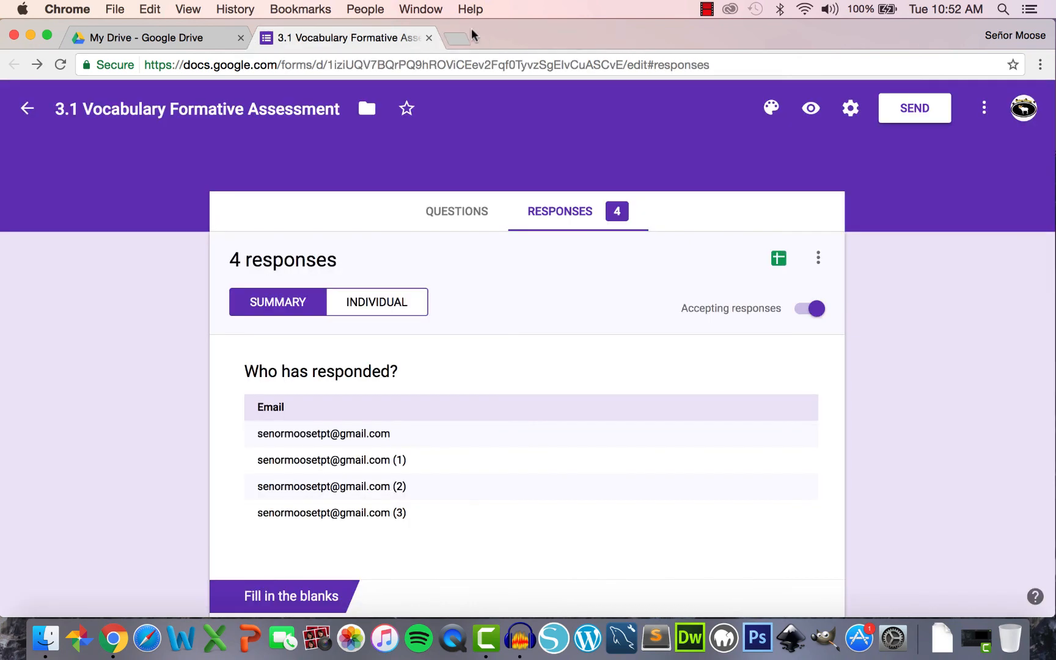
pyautogui.click(428, 38)
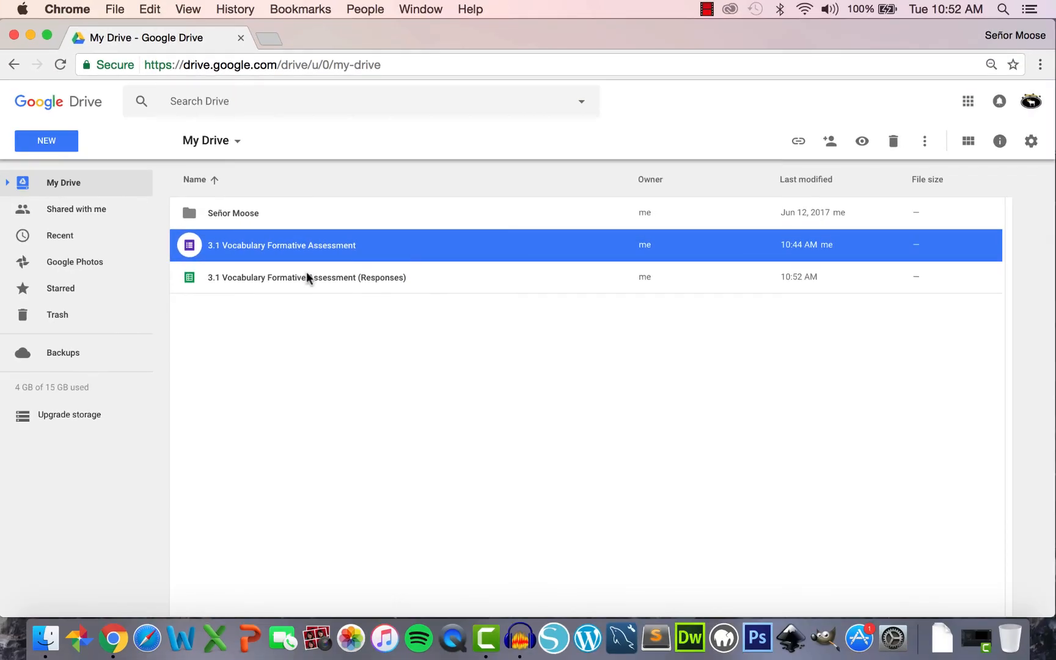
pyautogui.doubleClick(307, 276)
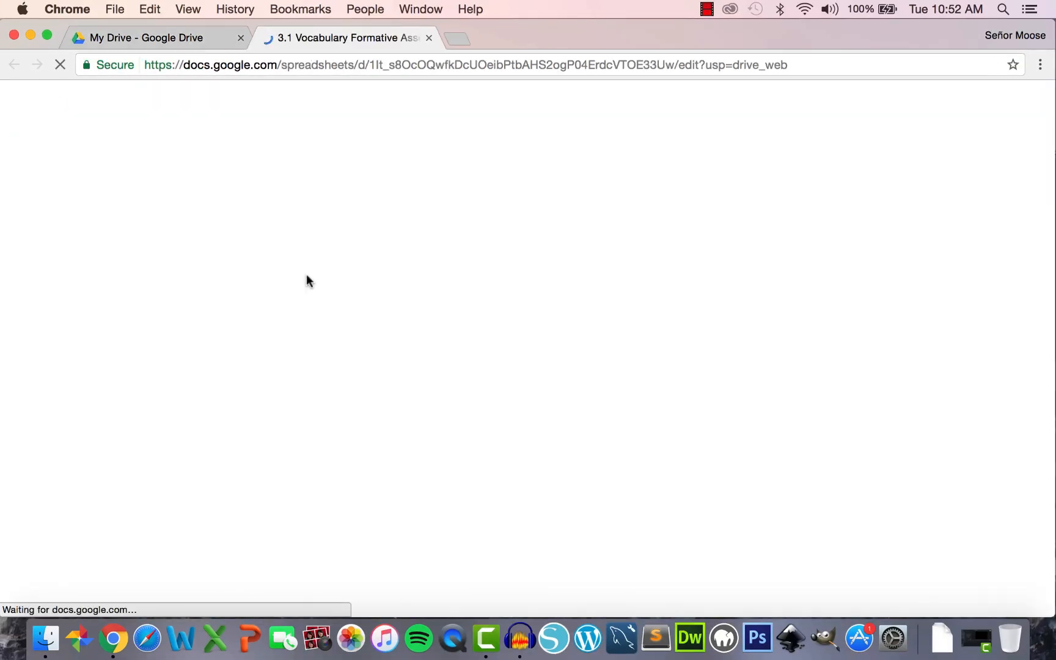